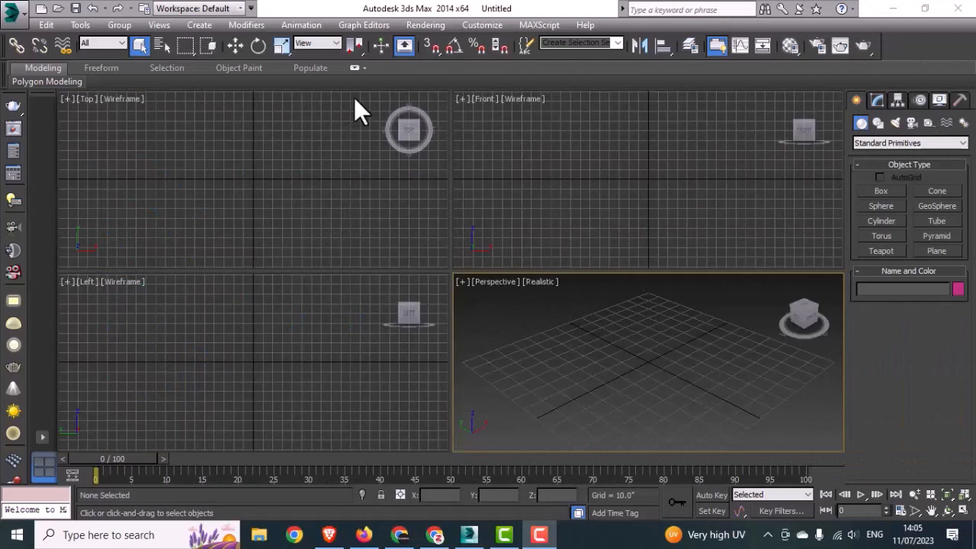
- Maximize the Top viewport and set the display units to US Standard Fractional Feet
{"action": "middle_click_drag", "start_coordinate": [316, 180], "coordinate": [320, 181]}
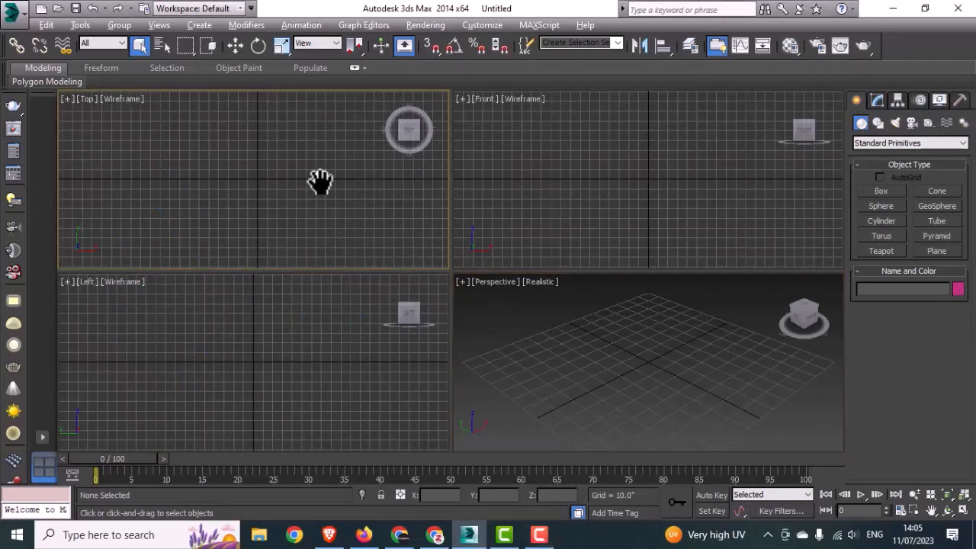
{"action": "key", "text": "alt+w"}
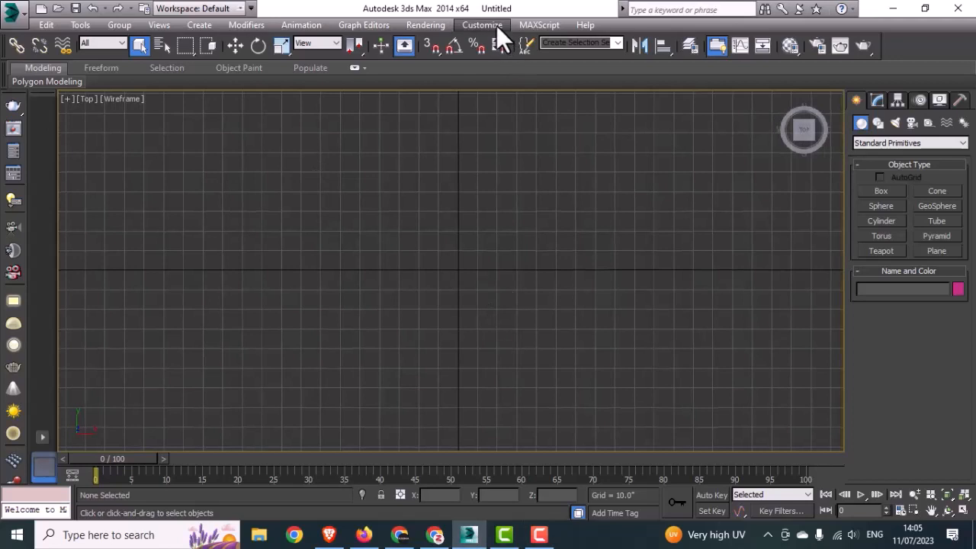
{"action": "left_click", "coordinate": [497, 25]}
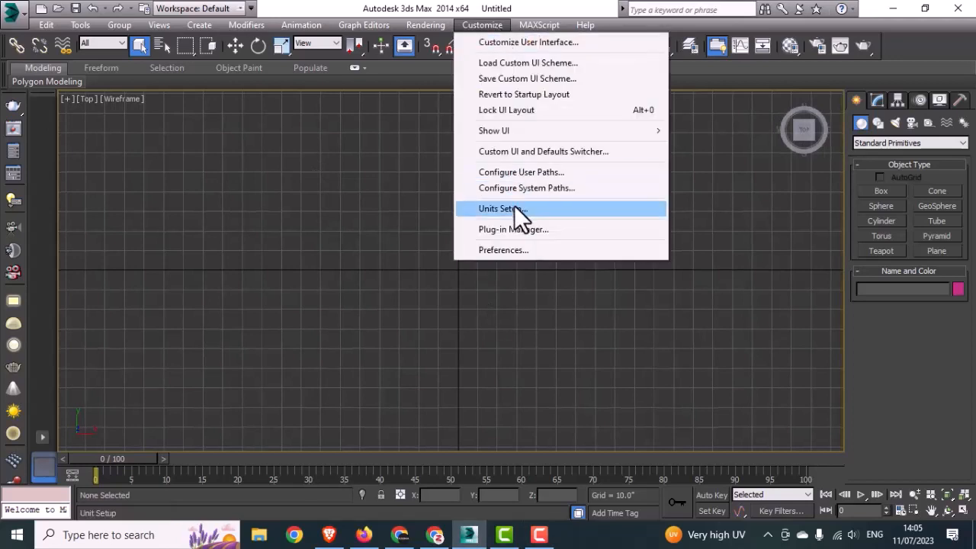
{"action": "left_click", "coordinate": [503, 208]}
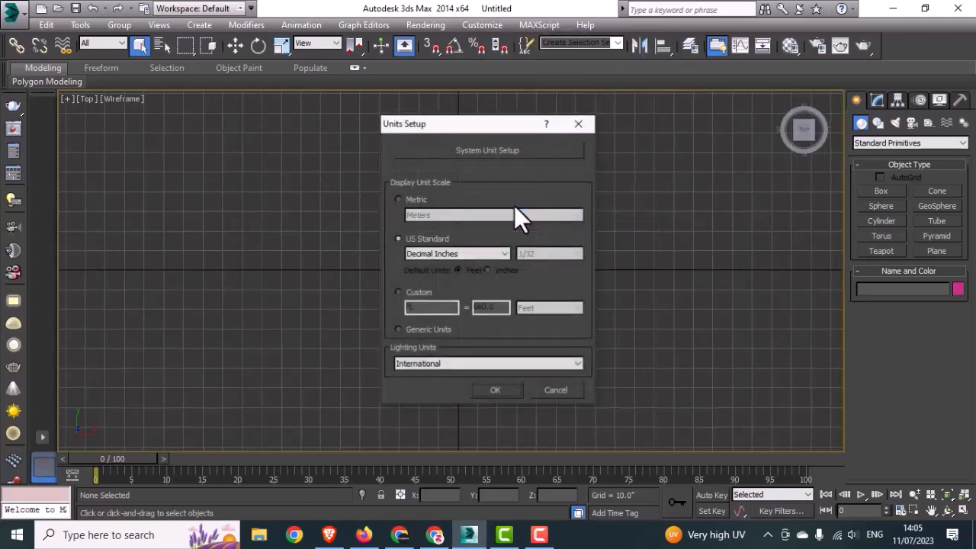
{"action": "left_click", "coordinate": [425, 251]}
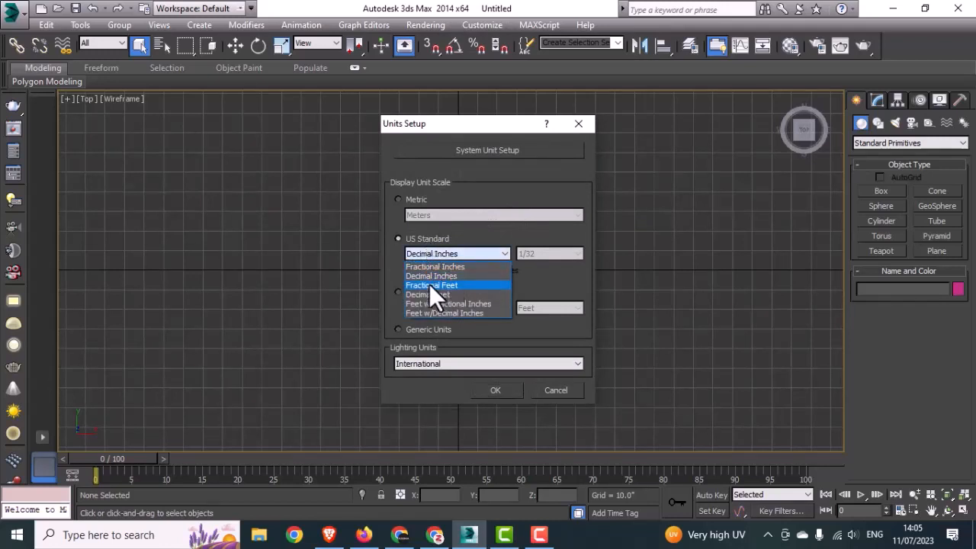
{"action": "left_click", "coordinate": [429, 284]}
{"action": "left_click", "coordinate": [495, 390]}
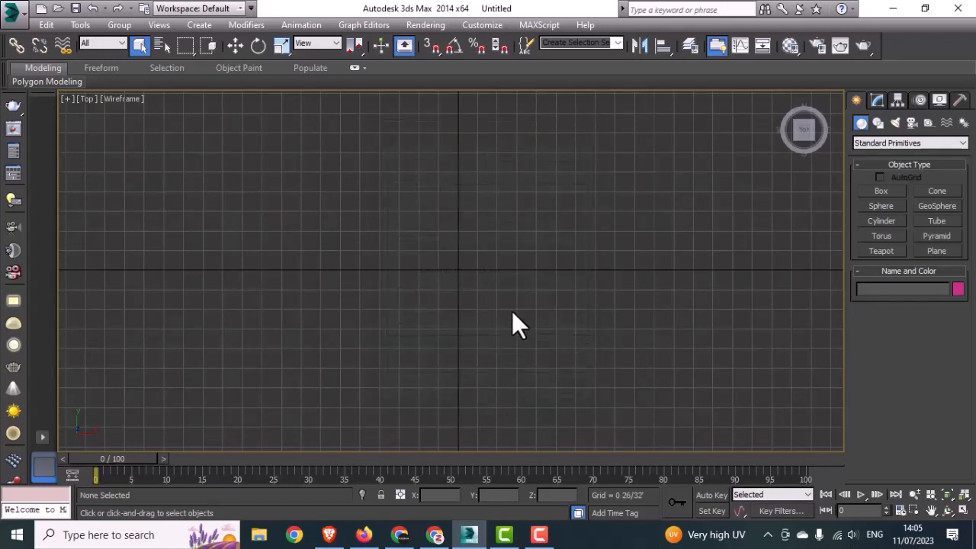
- Draw a spline rectangle about 3 20/32' long and 3 26/32' wide in the Top viewport, up and right of the origin
{"action": "middle_click_drag", "start_coordinate": [511, 318], "coordinate": [466, 338]}
{"action": "left_click", "coordinate": [878, 101]}
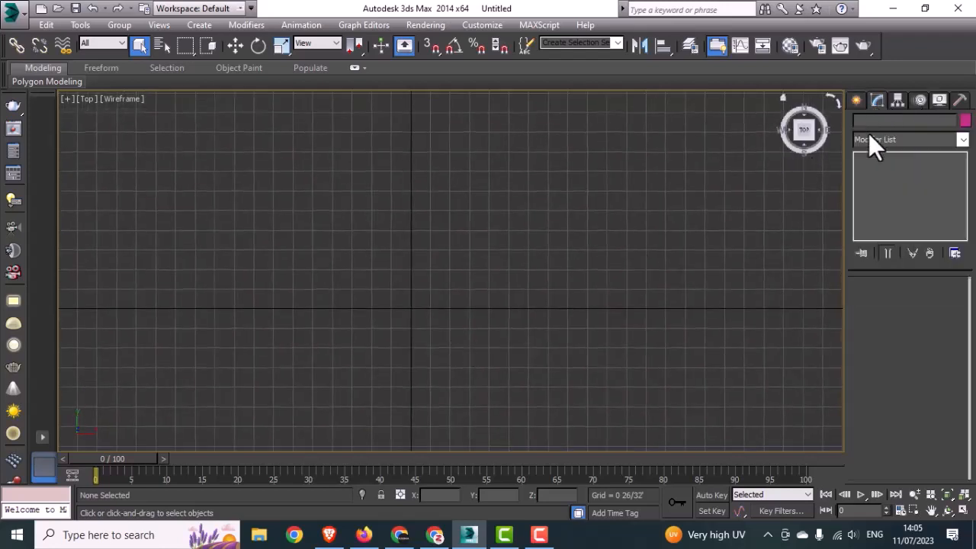
{"action": "left_click", "coordinate": [856, 102]}
{"action": "left_click", "coordinate": [878, 124]}
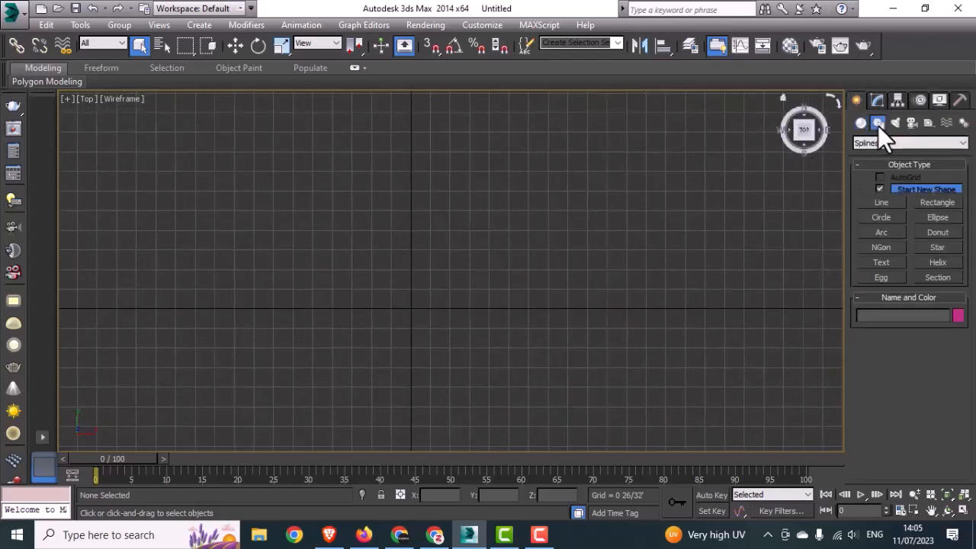
{"action": "left_click", "coordinate": [950, 202]}
{"action": "left_click_drag", "start_coordinate": [512, 201], "coordinate": [603, 287]}
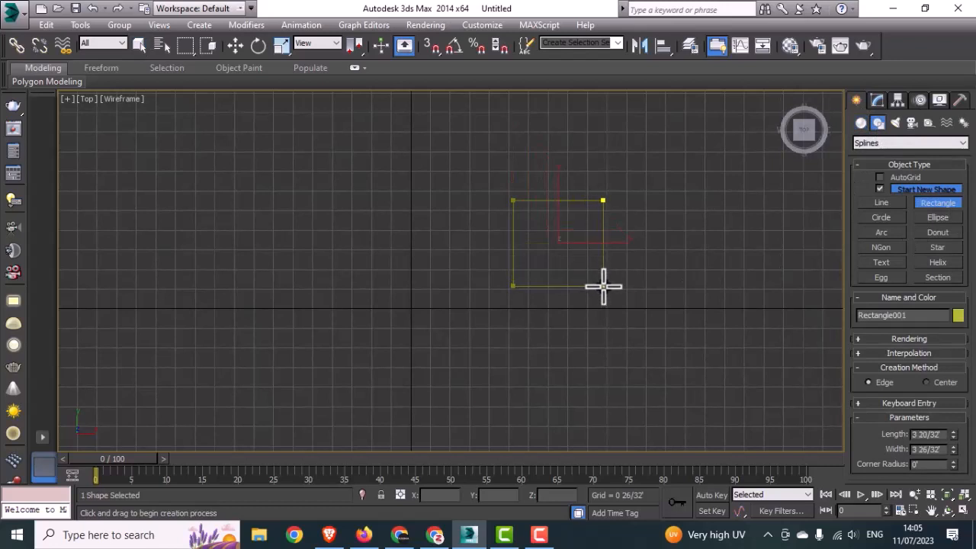
- Set the rectangle's length to 1.5 feet and its width to 2 feet
{"action": "left_click", "coordinate": [877, 101]}
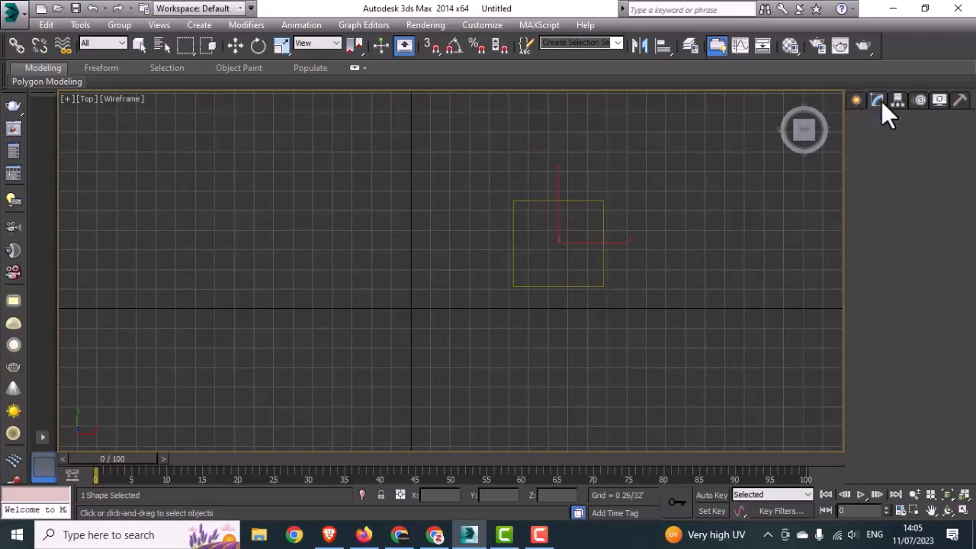
{"action": "left_click_drag", "start_coordinate": [941, 331], "coordinate": [894, 335]}
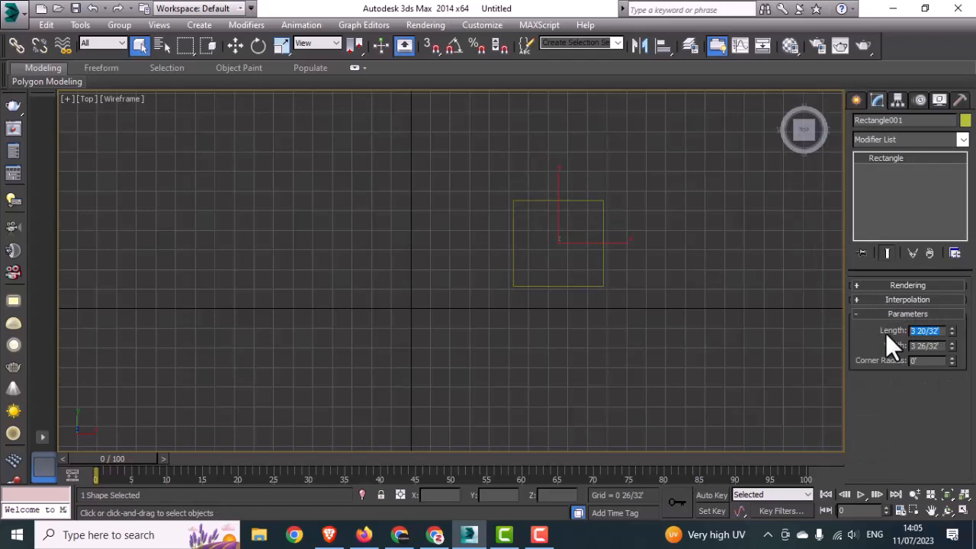
{"action": "type", "text": "1."}
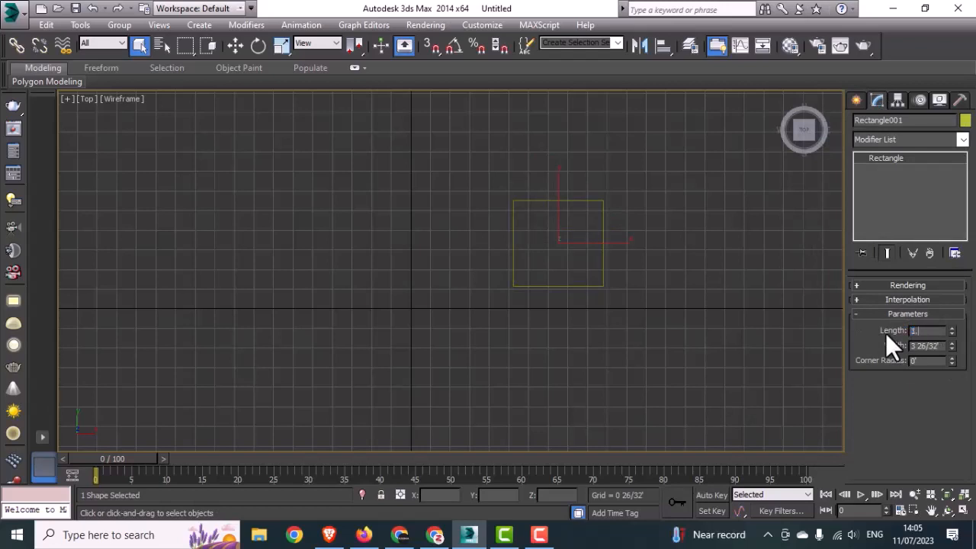
{"action": "type", "text": "5"}
{"action": "key", "text": "Tab"}
{"action": "type", "text": "2"}
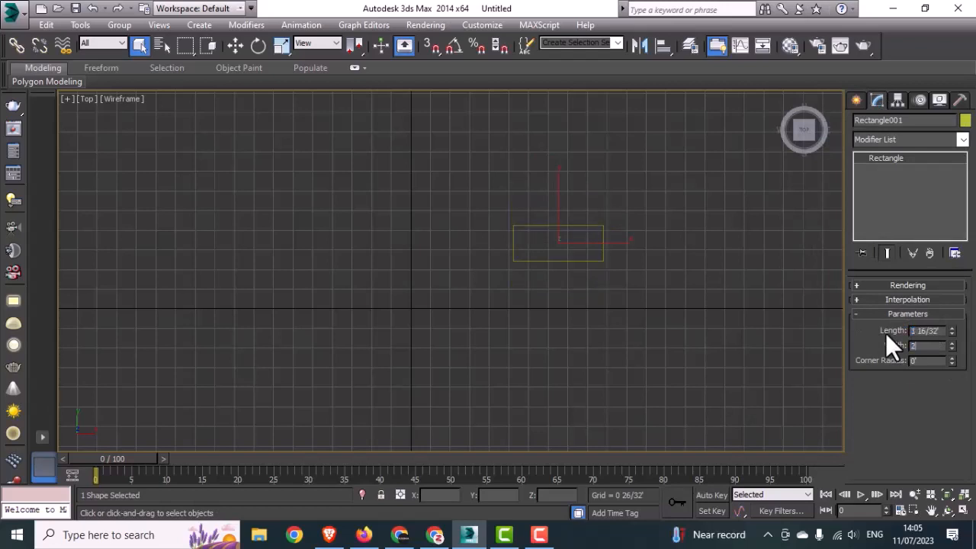
{"action": "key", "text": "Return"}
- Set the rectangle's length to 2 feet and its width to 1.5 feet
{"action": "left_click_drag", "start_coordinate": [942, 330], "coordinate": [862, 333]}
{"action": "type", "text": "2"}
{"action": "key", "text": "Tab"}
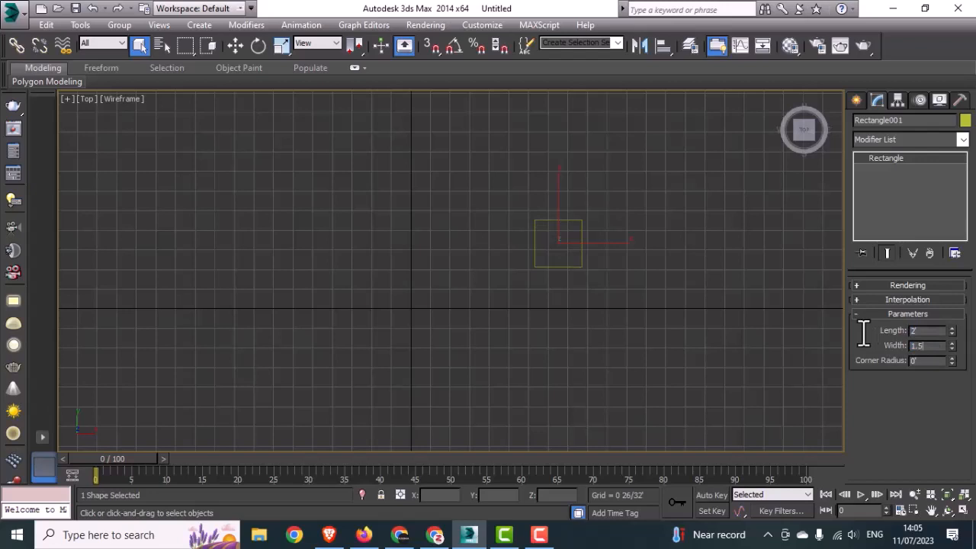
{"action": "type", "text": "1.5"}
{"action": "key", "text": "Return"}
- Deselect the rectangle and change the display units to metric Millimeters
{"action": "middle_click_drag", "start_coordinate": [523, 200], "coordinate": [488, 209]}
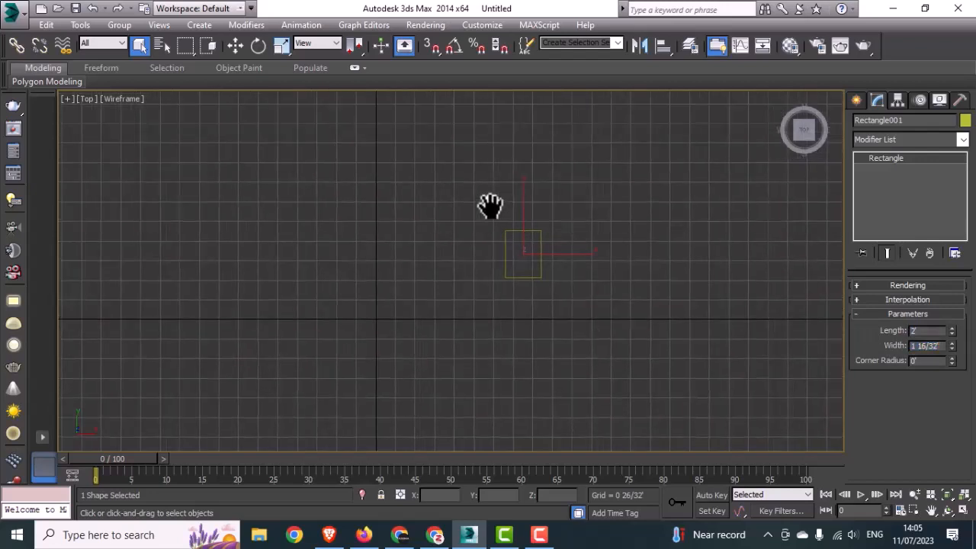
{"action": "left_click", "coordinate": [234, 46]}
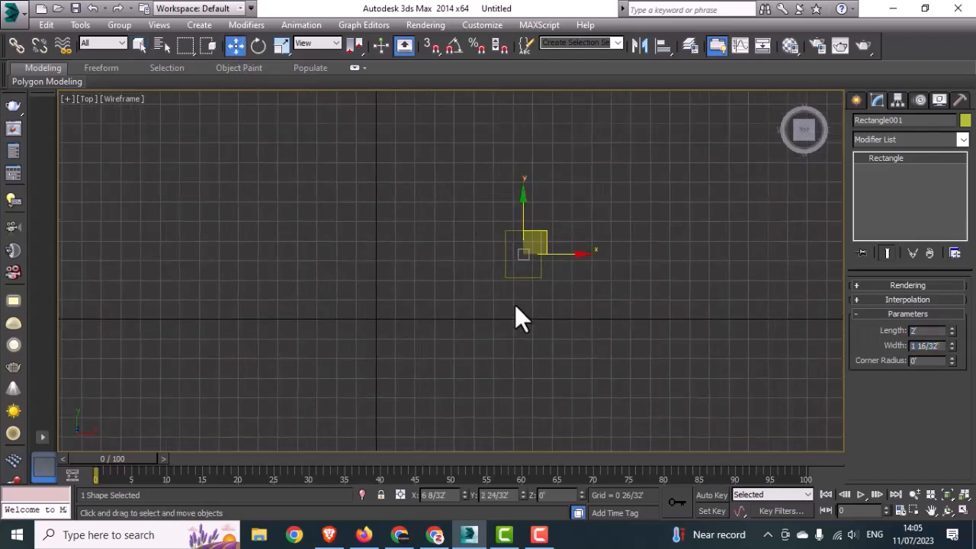
{"action": "scroll", "coordinate": [503, 293], "scroll_direction": "up", "scroll_amount": 4}
{"action": "middle_click_drag", "start_coordinate": [480, 276], "coordinate": [425, 280]}
{"action": "scroll", "coordinate": [442, 279], "scroll_direction": "up", "scroll_amount": 2}
{"action": "left_click", "coordinate": [562, 97]}
{"action": "left_click", "coordinate": [495, 24]}
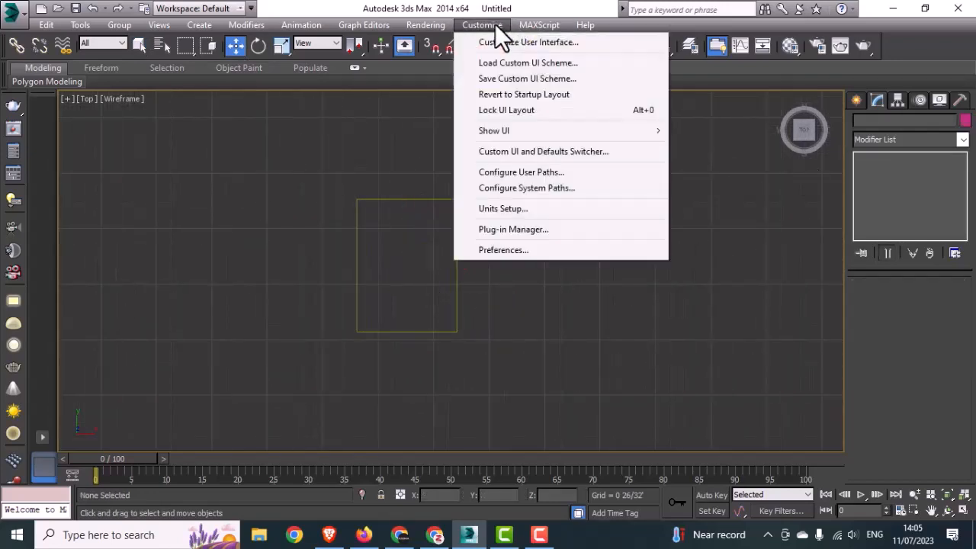
{"action": "left_click", "coordinate": [490, 208]}
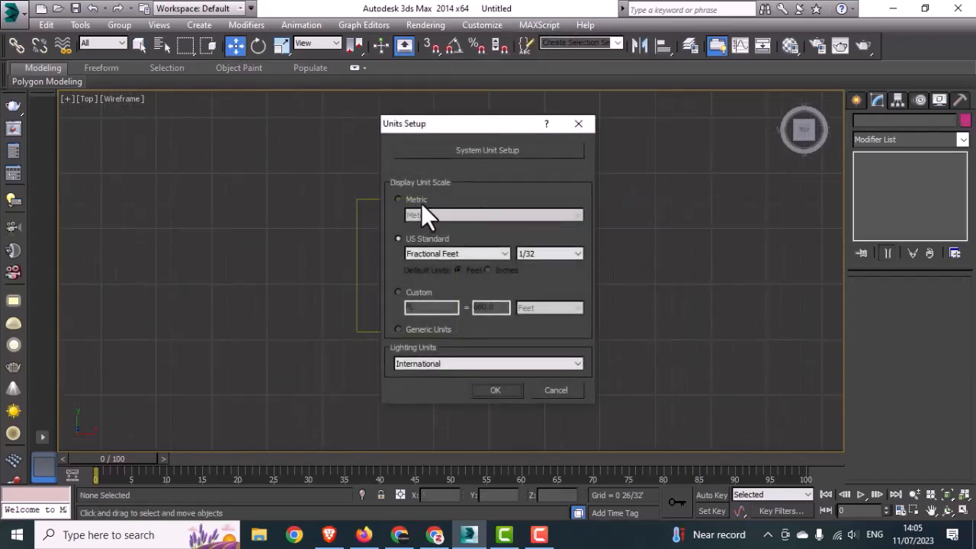
{"action": "left_click", "coordinate": [421, 203]}
{"action": "left_click", "coordinate": [423, 216]}
{"action": "left_click", "coordinate": [422, 228]}
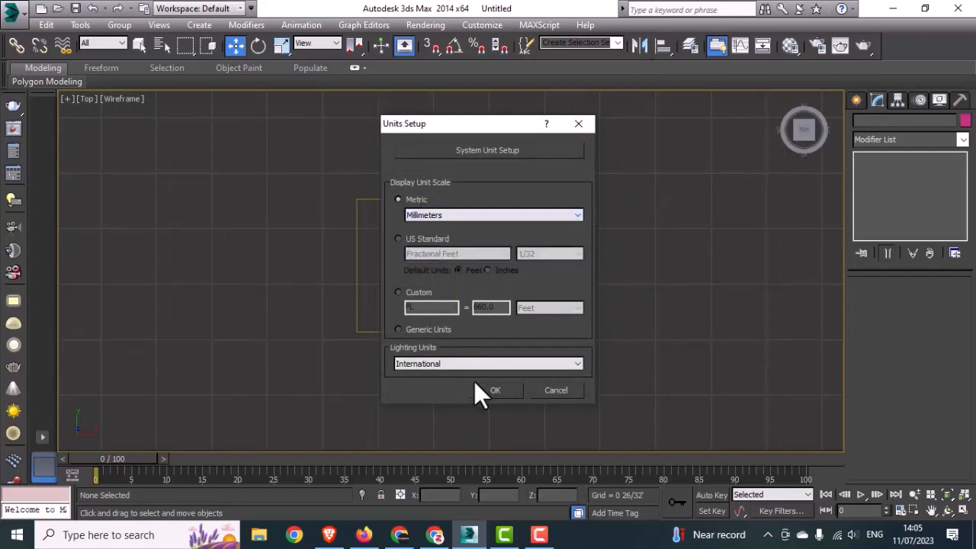
{"action": "left_click", "coordinate": [482, 394]}
- Clone the rectangle along X as seven independent copies spaced about 472 mm apart
{"action": "left_click_drag", "start_coordinate": [498, 256], "coordinate": [383, 330]}
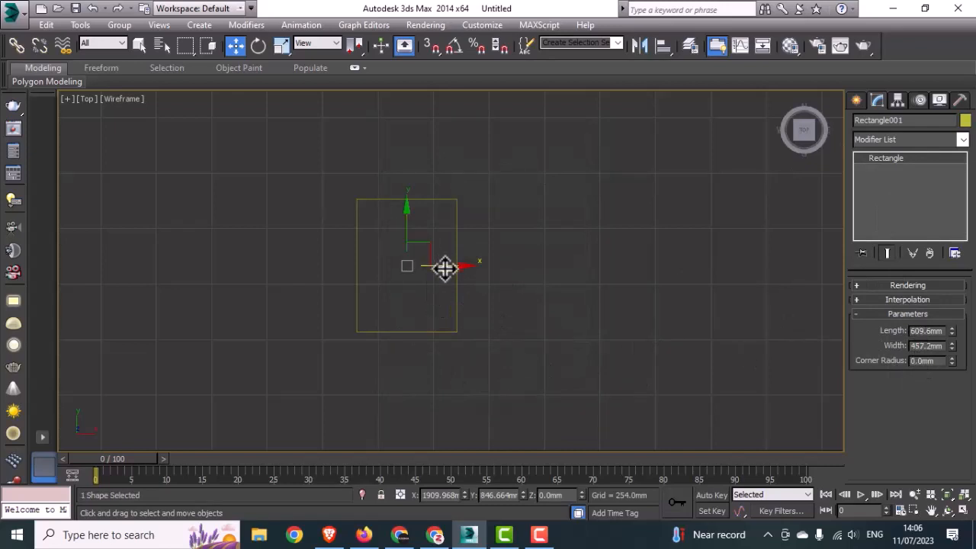
{"action": "middle_click_drag", "start_coordinate": [421, 279], "coordinate": [379, 290]}
{"action": "left_click_drag", "start_coordinate": [399, 274], "coordinate": [504, 290], "text": "shift"}
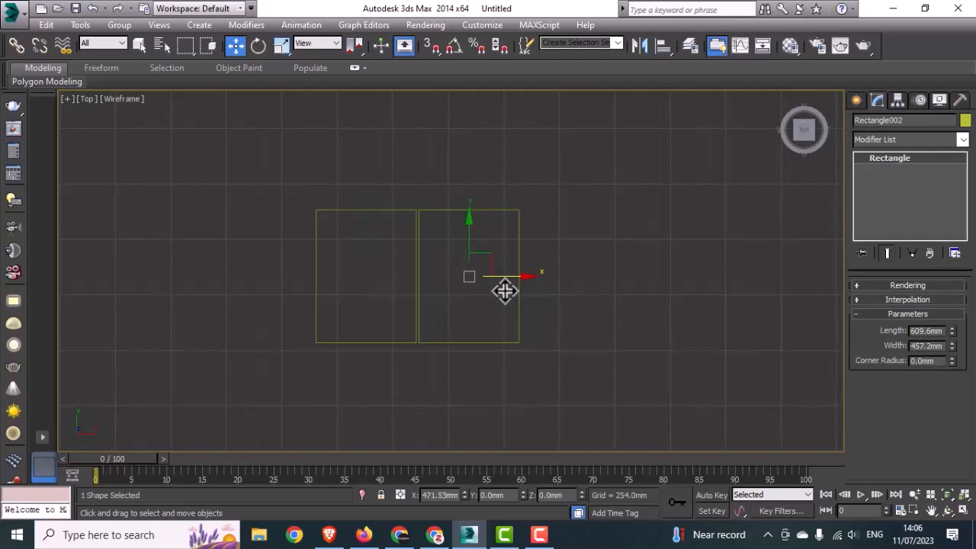
{"action": "left_click_drag", "start_coordinate": [504, 290], "coordinate": [504, 291], "text": "shift"}
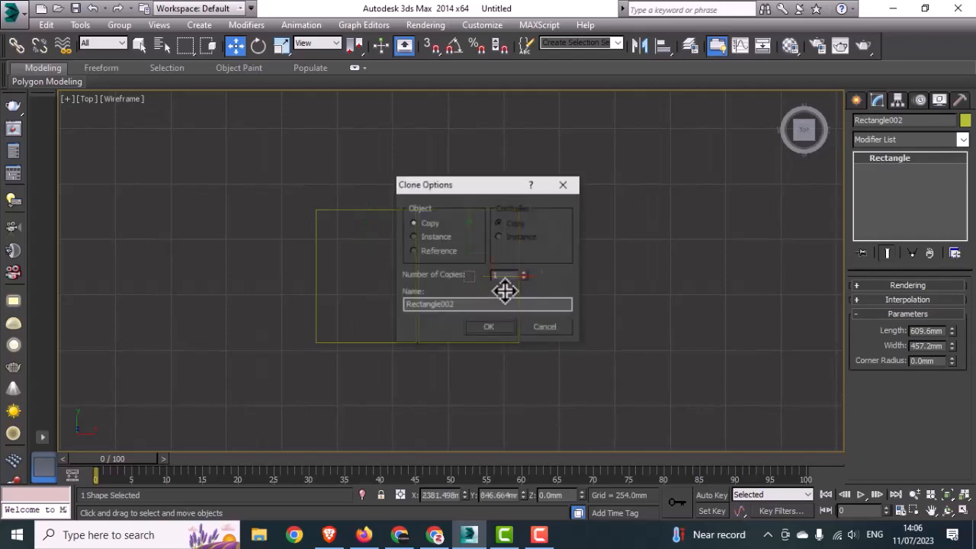
{"action": "left_click", "coordinate": [523, 272]}
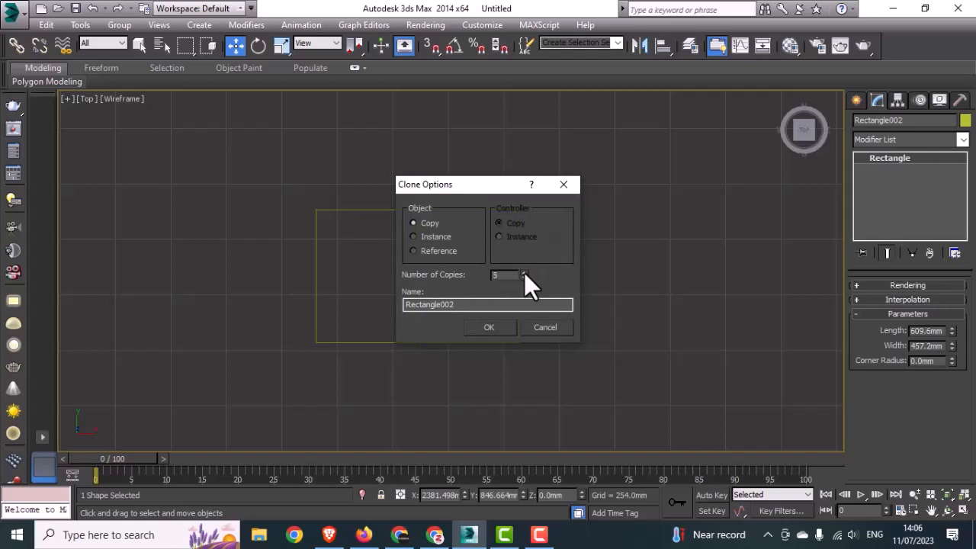
{"action": "left_click", "coordinate": [524, 272]}
{"action": "left_click", "coordinate": [489, 327]}
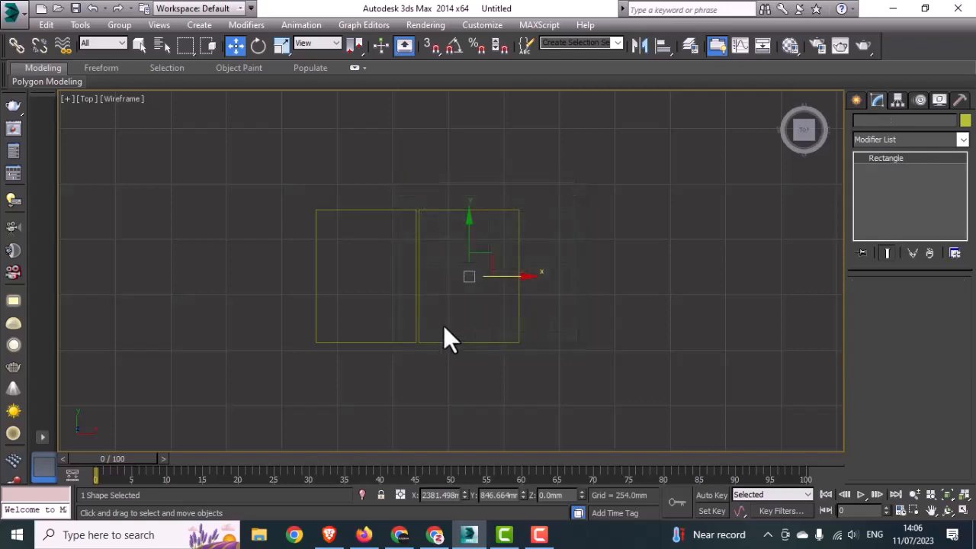
- Delete the seven cloned rectangles, leaving only the original one at the start of the row
{"action": "scroll", "coordinate": [440, 321], "scroll_direction": "down", "scroll_amount": 3}
{"action": "middle_click_drag", "start_coordinate": [542, 358], "coordinate": [690, 357]}
{"action": "left_click", "coordinate": [534, 359]}
{"action": "scroll", "coordinate": [600, 326], "scroll_direction": "up", "scroll_amount": 3}
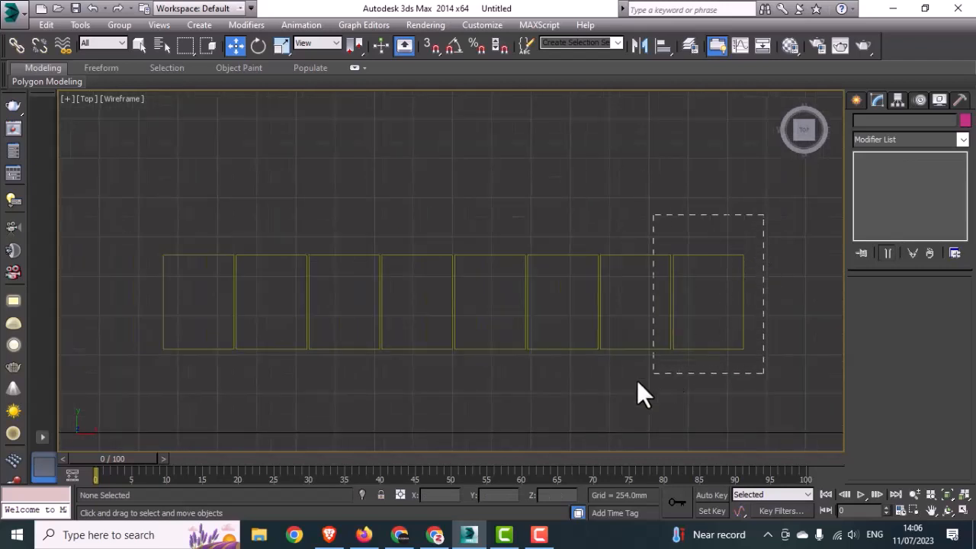
{"action": "mouse_move", "coordinate": [323, 391]}
{"action": "left_mouse_down"}
{"action": "mouse_move", "coordinate": [296, 388]}
{"action": "mouse_move", "coordinate": [307, 384]}
{"action": "left_mouse_up"}
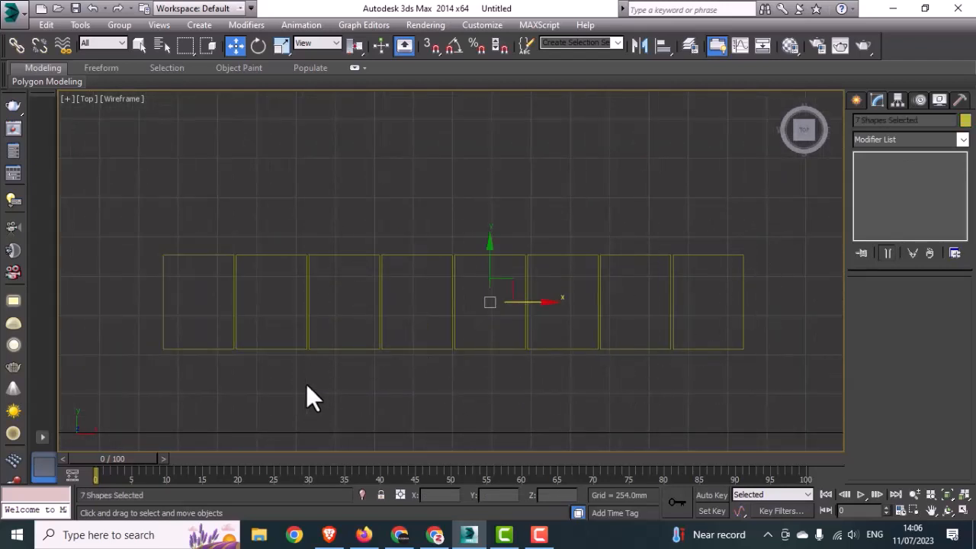
{"action": "key", "text": "Delete"}
- Position the remaining rectangle at absolute coordinates X 0 mm and Y 0 mm
{"action": "middle_click_drag", "start_coordinate": [306, 385], "coordinate": [404, 348]}
{"action": "scroll", "coordinate": [308, 355], "scroll_direction": "up", "scroll_amount": 3}
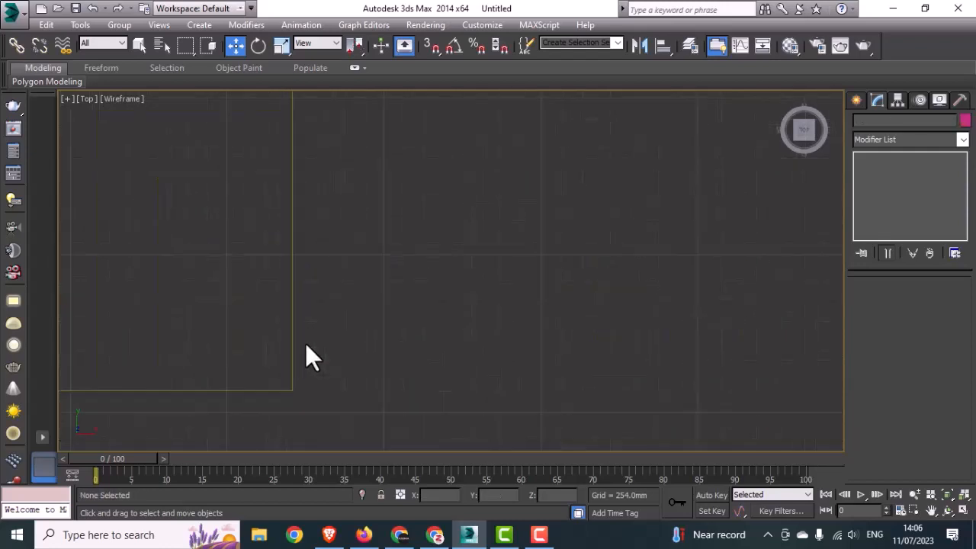
{"action": "middle_click_drag", "start_coordinate": [308, 355], "coordinate": [406, 341]}
{"action": "scroll", "coordinate": [406, 341], "scroll_direction": "down", "scroll_amount": 2}
{"action": "left_click_drag", "start_coordinate": [432, 300], "coordinate": [366, 339]}
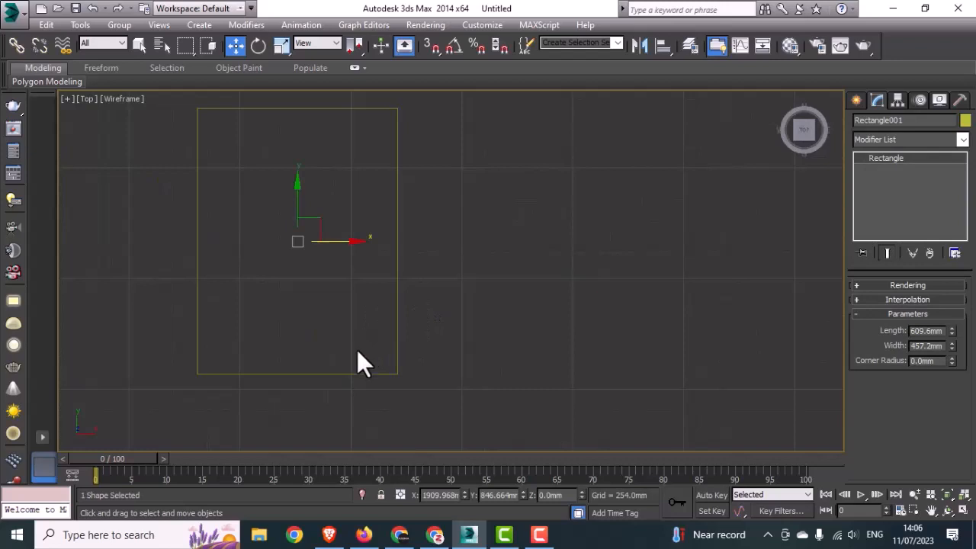
{"action": "left_click", "coordinate": [401, 495]}
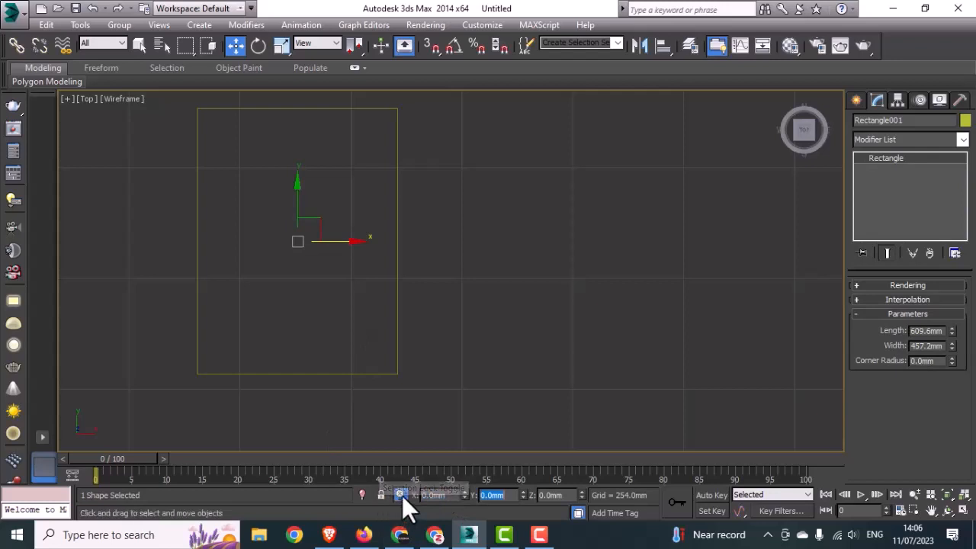
{"action": "left_click", "coordinate": [401, 495]}
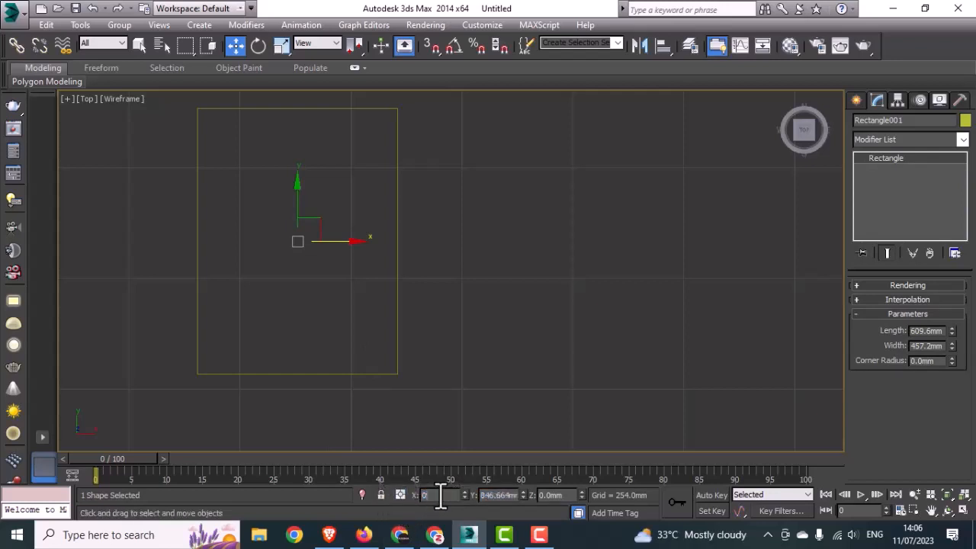
{"action": "type", "text": "0.0mm"}
- Move the rectangle to about X 229 mm, Y 304 mm so its lower-left corner sits on the origin
{"action": "scroll", "coordinate": [507, 390], "scroll_direction": "down", "scroll_amount": 5}
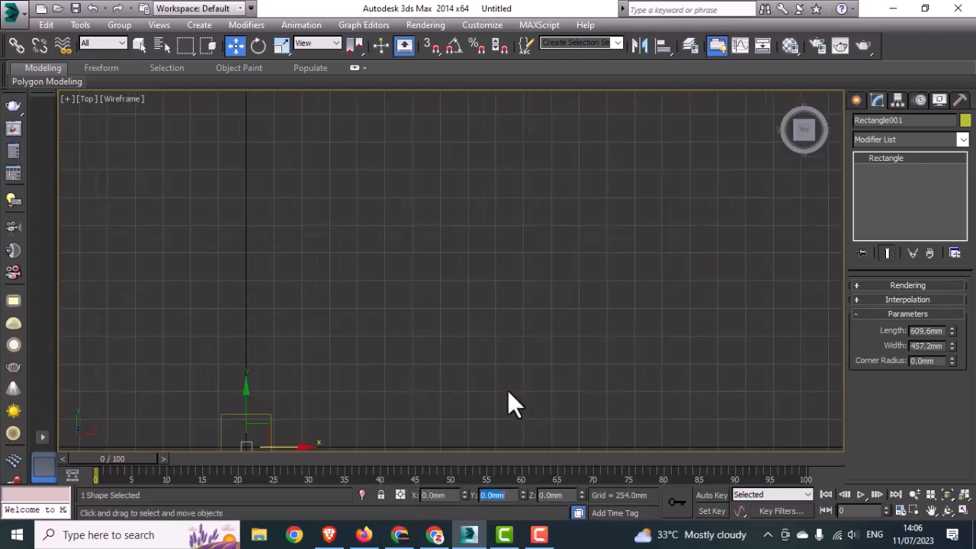
{"action": "middle_click_drag", "start_coordinate": [507, 390], "coordinate": [533, 302]}
{"action": "scroll", "coordinate": [394, 317], "scroll_direction": "up", "scroll_amount": 3}
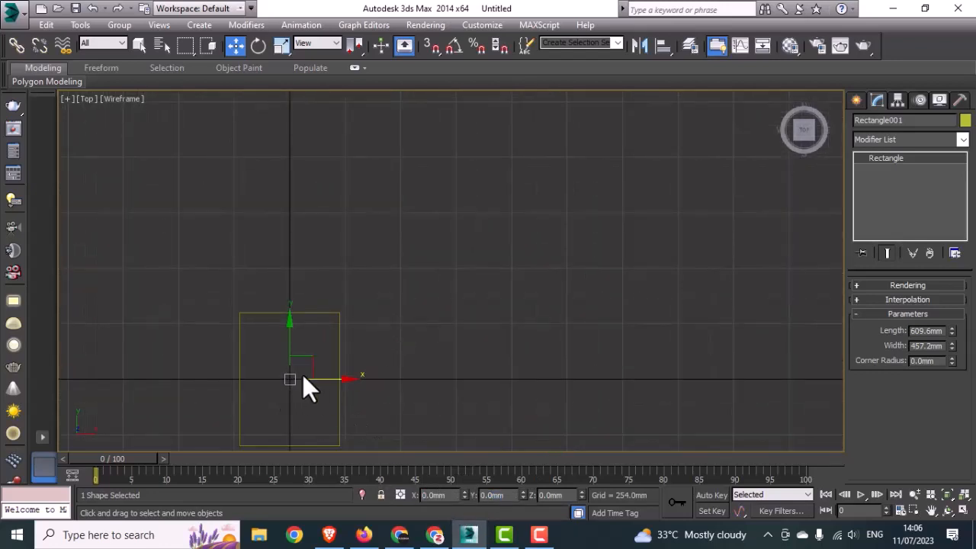
{"action": "left_click_drag", "start_coordinate": [290, 379], "coordinate": [340, 312]}
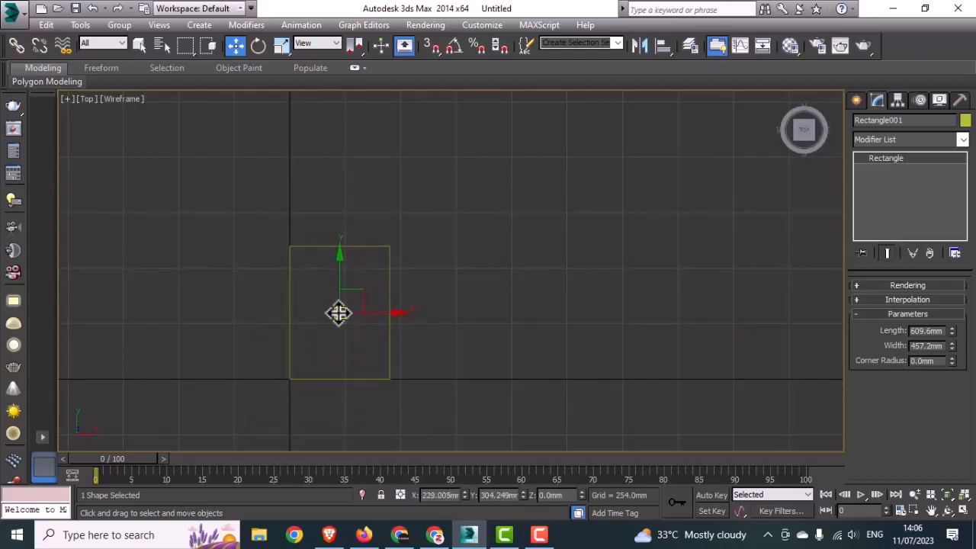
{"action": "left_click", "coordinate": [468, 345]}
{"action": "left_click", "coordinate": [303, 340]}
{"action": "middle_click_drag", "start_coordinate": [396, 349], "coordinate": [358, 352]}
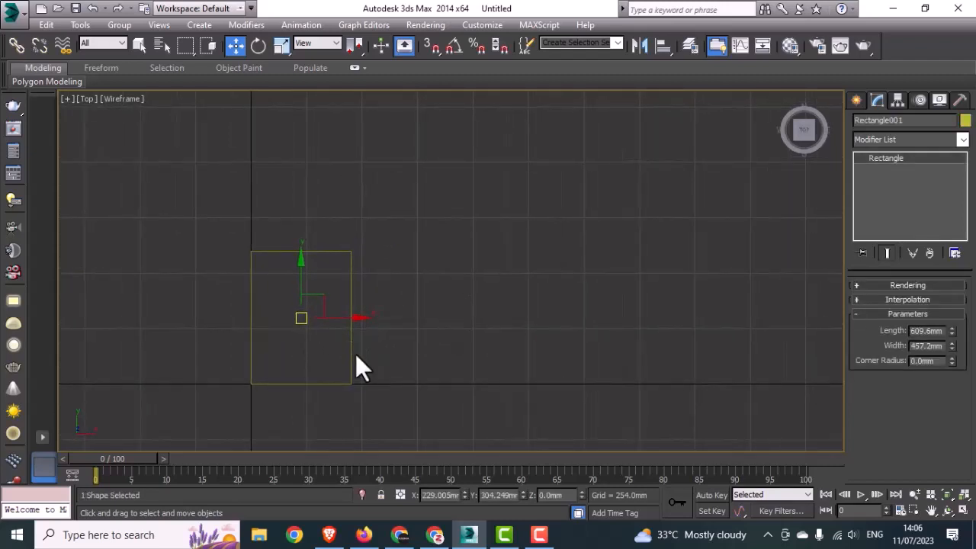
{"action": "scroll", "coordinate": [335, 328], "scroll_direction": "up", "scroll_amount": 5}
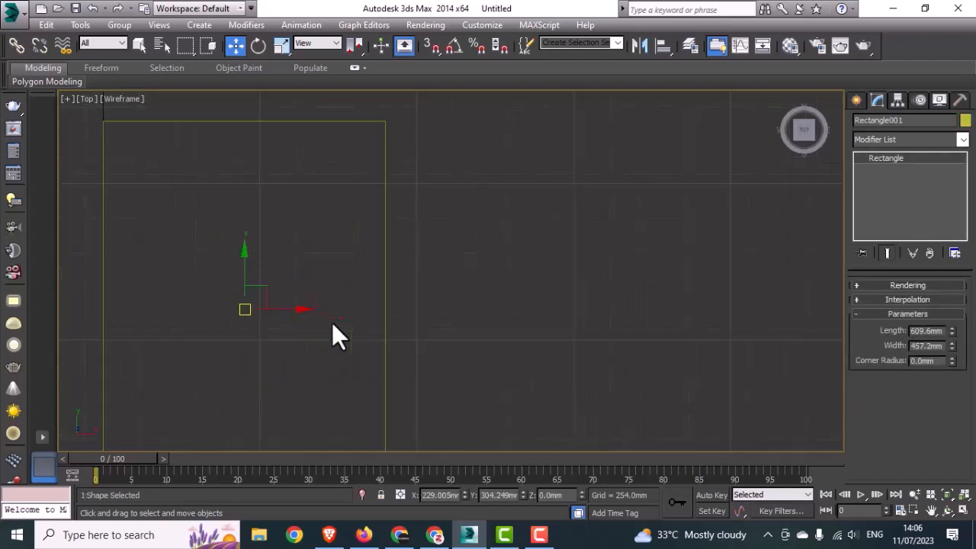
{"action": "middle_click_drag", "start_coordinate": [332, 324], "coordinate": [349, 279]}
{"action": "left_click_drag", "start_coordinate": [325, 268], "coordinate": [613, 296], "text": "shift"}
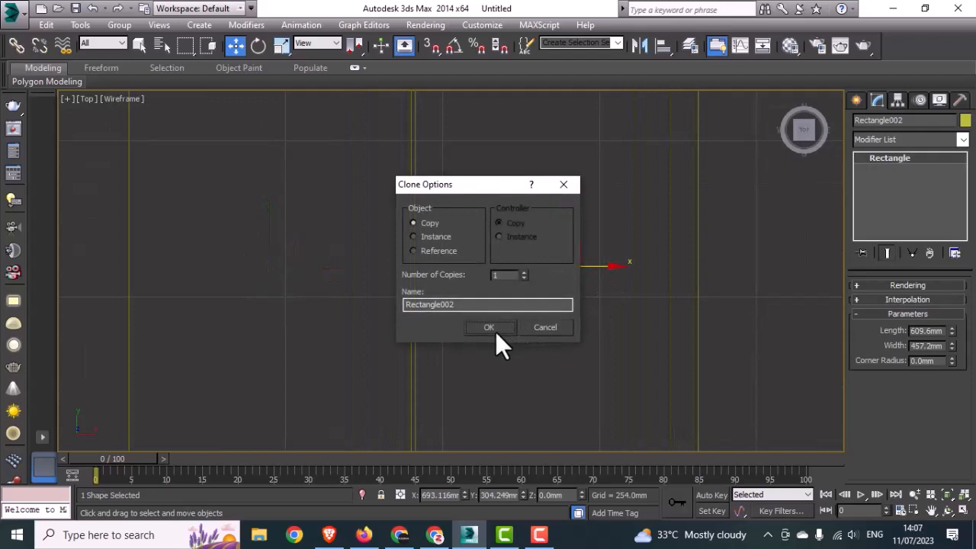
{"action": "left_click", "coordinate": [489, 327]}
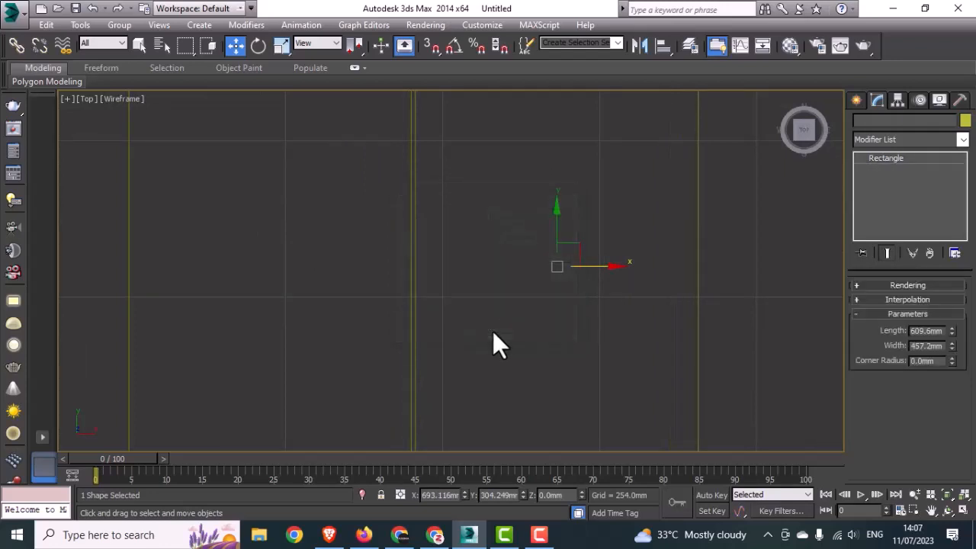
{"action": "middle_click_drag", "start_coordinate": [493, 336], "coordinate": [517, 366]}
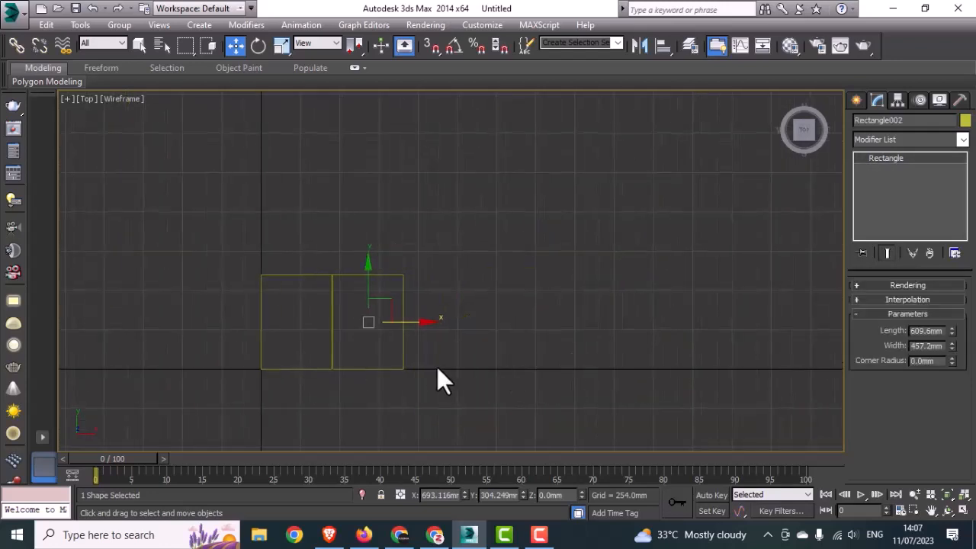
{"action": "key", "text": "ctrl+z"}
- Clone the rectangle along X as seven independent copies spaced about 463 mm apart
{"action": "scroll", "coordinate": [293, 335], "scroll_direction": "up", "scroll_amount": 5}
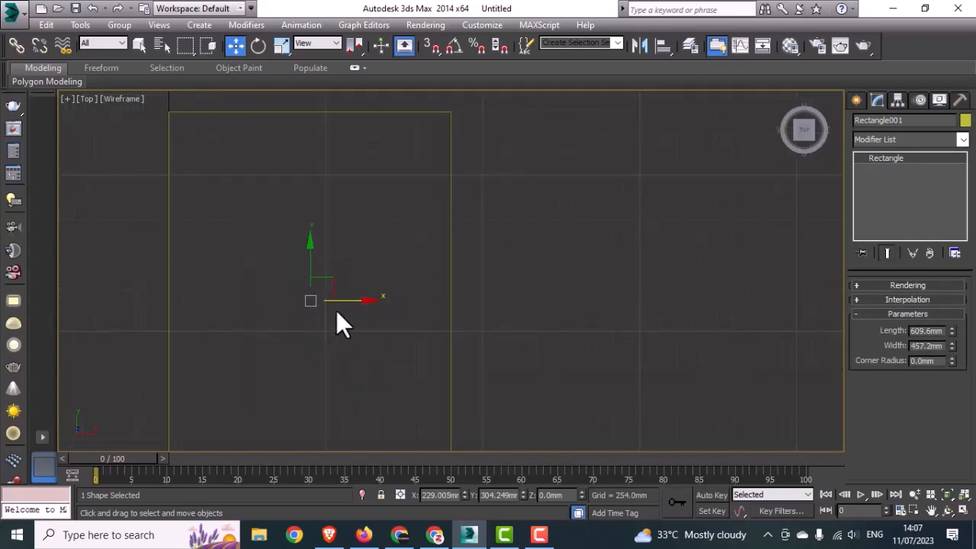
{"action": "left_click_drag", "start_coordinate": [342, 303], "coordinate": [630, 311], "text": "shift"}
{"action": "left_click_drag", "start_coordinate": [515, 275], "coordinate": [483, 277]}
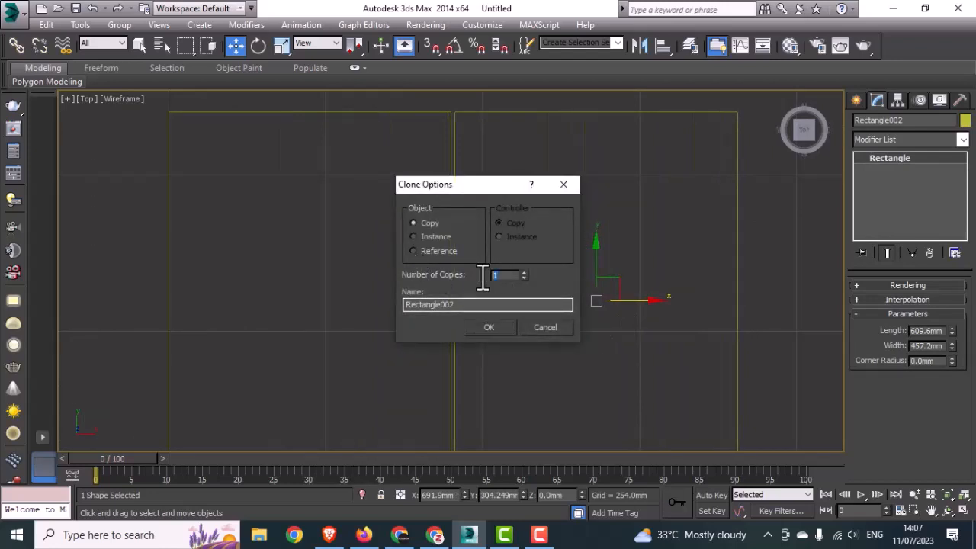
{"action": "type", "text": "7"}
{"action": "left_click", "coordinate": [476, 327]}
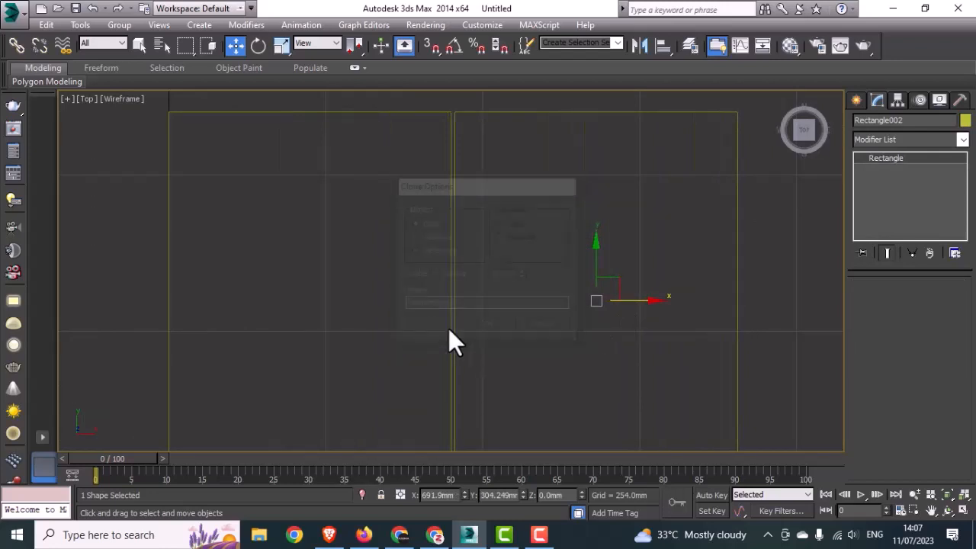
{"action": "scroll", "coordinate": [400, 330], "scroll_direction": "down", "scroll_amount": 8}
{"action": "left_click", "coordinate": [635, 413]}
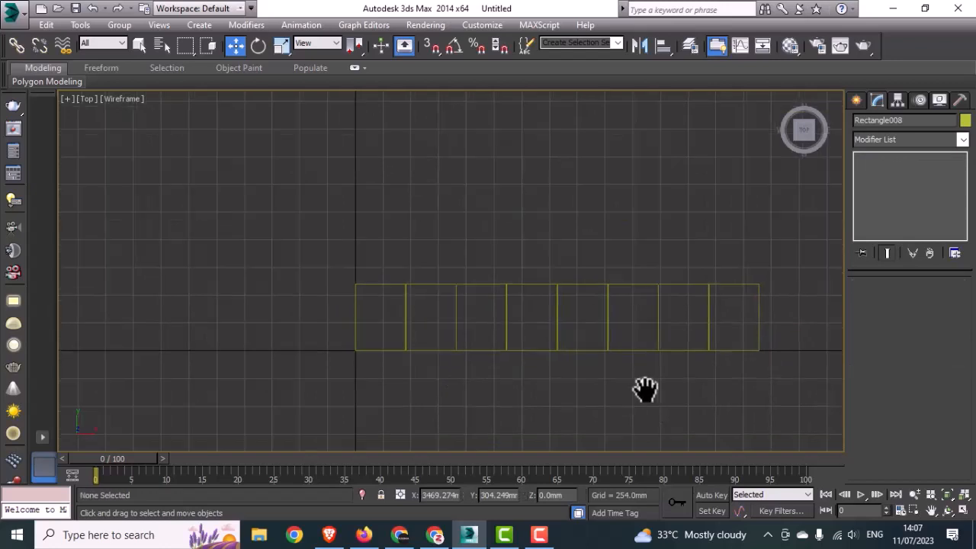
- Select the whole row of eight rectangles and clone it upward along Y as seven independent copies, forming an 8 by 8 grid
{"action": "middle_click_drag", "start_coordinate": [644, 388], "coordinate": [588, 374]}
{"action": "left_click_drag", "start_coordinate": [275, 447], "coordinate": [276, 447]}
{"action": "scroll", "coordinate": [457, 311], "scroll_direction": "up", "scroll_amount": 6}
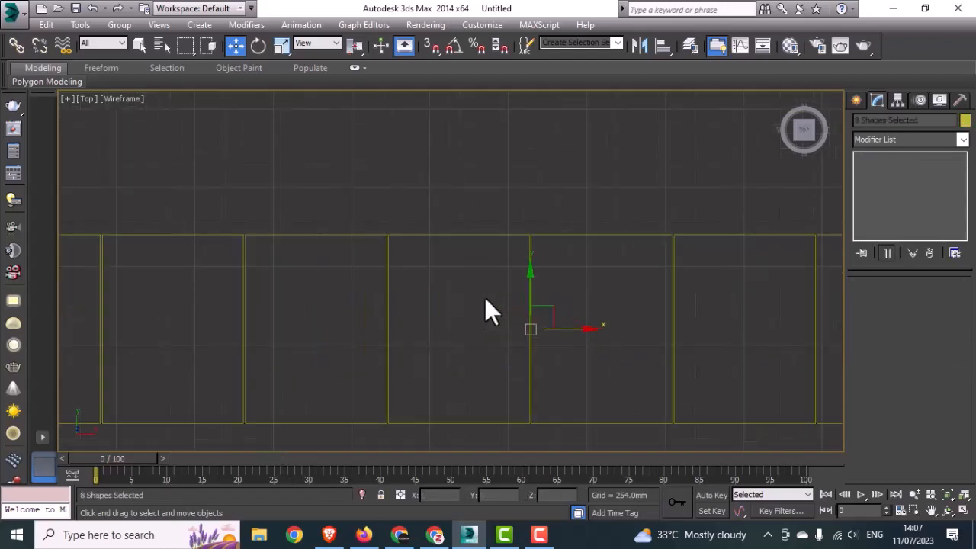
{"action": "middle_click_drag", "start_coordinate": [562, 331], "coordinate": [477, 410]}
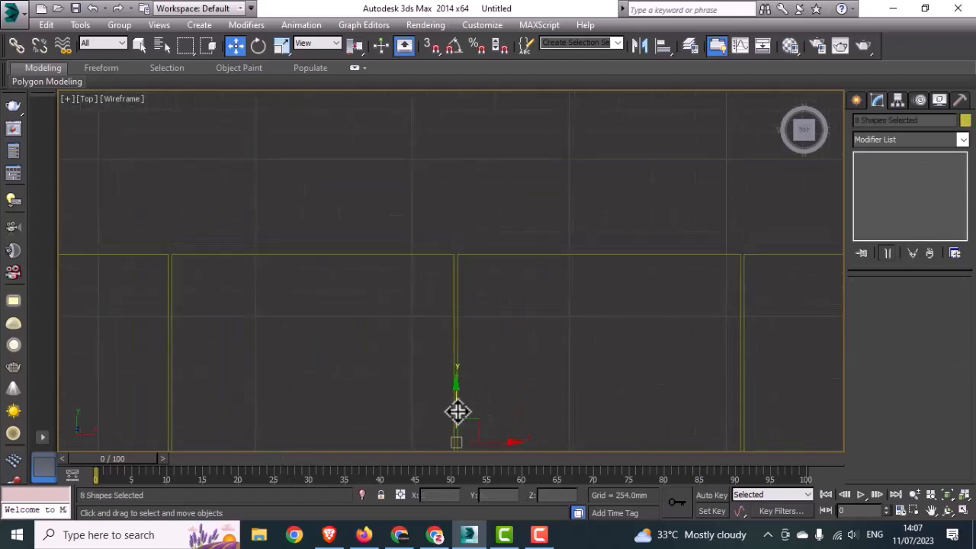
{"action": "mouse_move", "coordinate": [458, 412]}
{"action": "left_mouse_down"}
{"action": "mouse_move", "coordinate": [475, 26]}
{"action": "mouse_move", "coordinate": [475, 37]}
{"action": "left_mouse_up"}
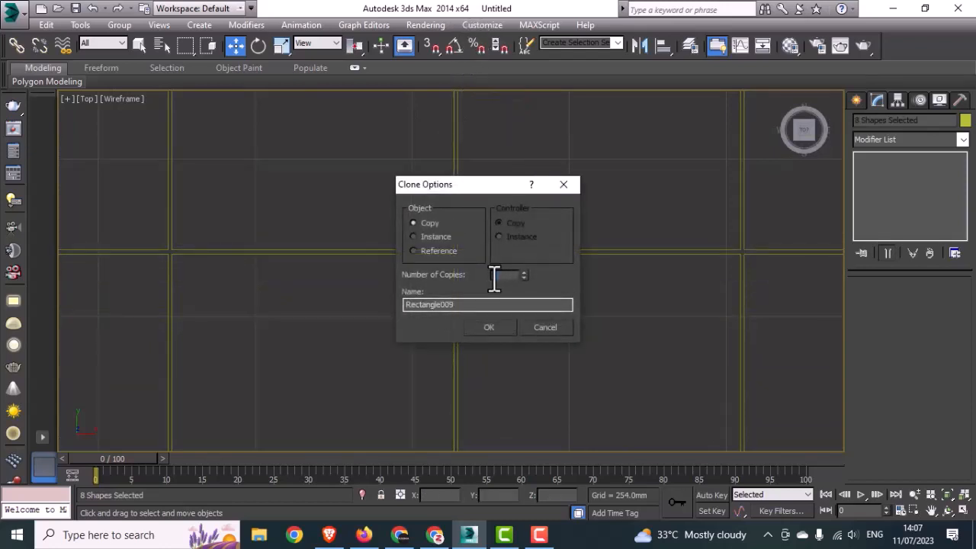
{"action": "left_click", "coordinate": [500, 328]}
{"action": "scroll", "coordinate": [499, 325], "scroll_direction": "down", "scroll_amount": 8}
{"action": "scroll", "coordinate": [497, 320], "scroll_direction": "down", "scroll_amount": 3}
{"action": "middle_click_drag", "start_coordinate": [497, 320], "coordinate": [420, 344]}
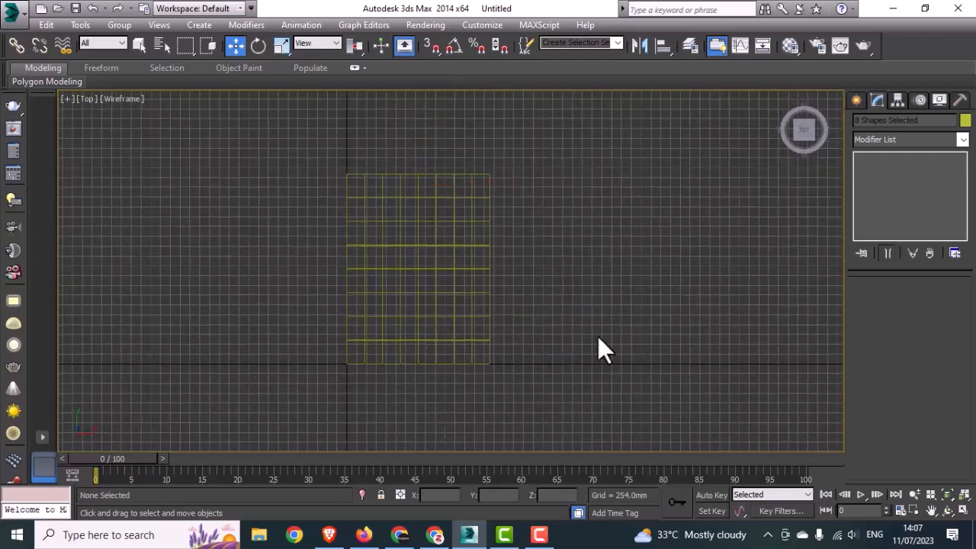
- Move all 64 rectangles together along positive X so the grid stands clear of the origin
{"action": "left_click_drag", "start_coordinate": [281, 125], "coordinate": [560, 400]}
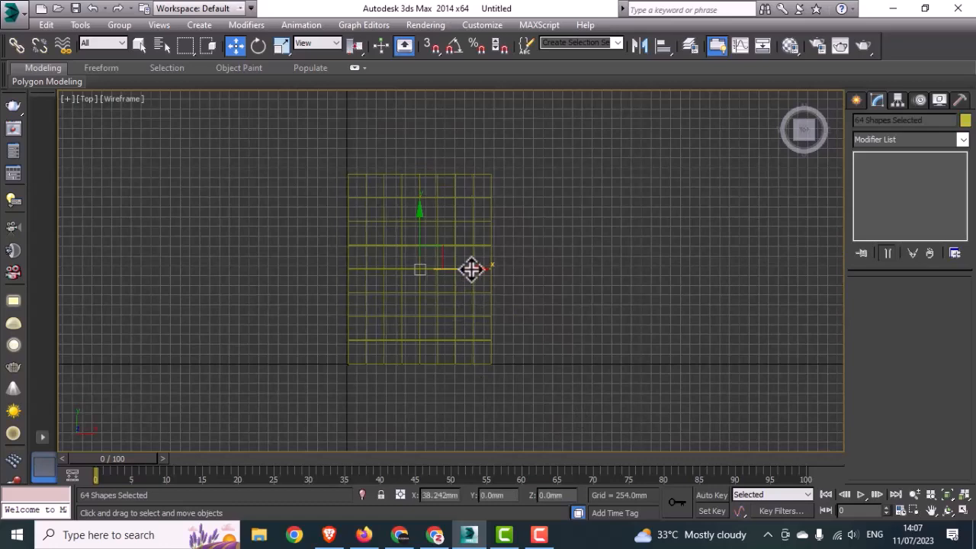
{"action": "left_click_drag", "start_coordinate": [471, 269], "coordinate": [509, 270]}
{"action": "left_click", "coordinate": [600, 331]}
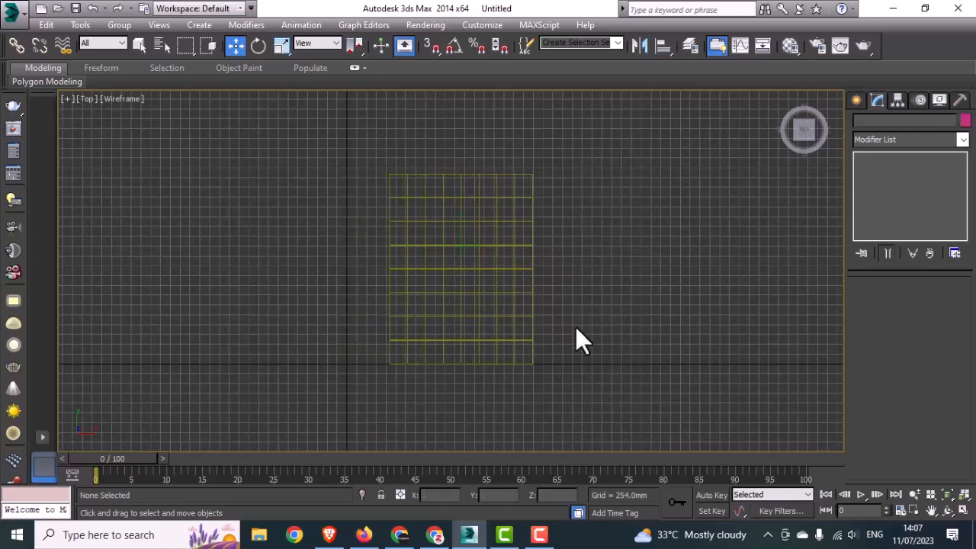
- Draw a thin rectangle about 2026 mm wide and 35 mm long along the grid's upper edge, starting at its upper-left corner
{"action": "scroll", "coordinate": [575, 328], "scroll_direction": "up", "scroll_amount": 3}
{"action": "mouse_move", "coordinate": [457, 372]}
{"action": "middle_mouse_down"}
{"action": "mouse_move", "coordinate": [455, 387]}
{"action": "mouse_move", "coordinate": [474, 377]}
{"action": "middle_mouse_up"}
{"action": "scroll", "coordinate": [455, 368], "scroll_direction": "up", "scroll_amount": 5}
{"action": "scroll", "coordinate": [455, 368], "scroll_direction": "down", "scroll_amount": 5}
{"action": "middle_click_drag", "start_coordinate": [503, 305], "coordinate": [531, 342]}
{"action": "left_click", "coordinate": [855, 100]}
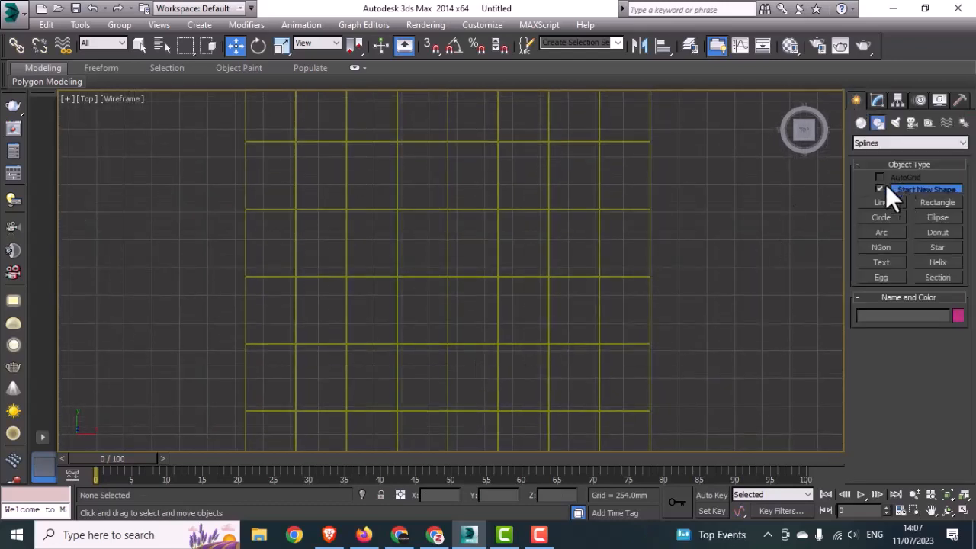
{"action": "left_click", "coordinate": [927, 204]}
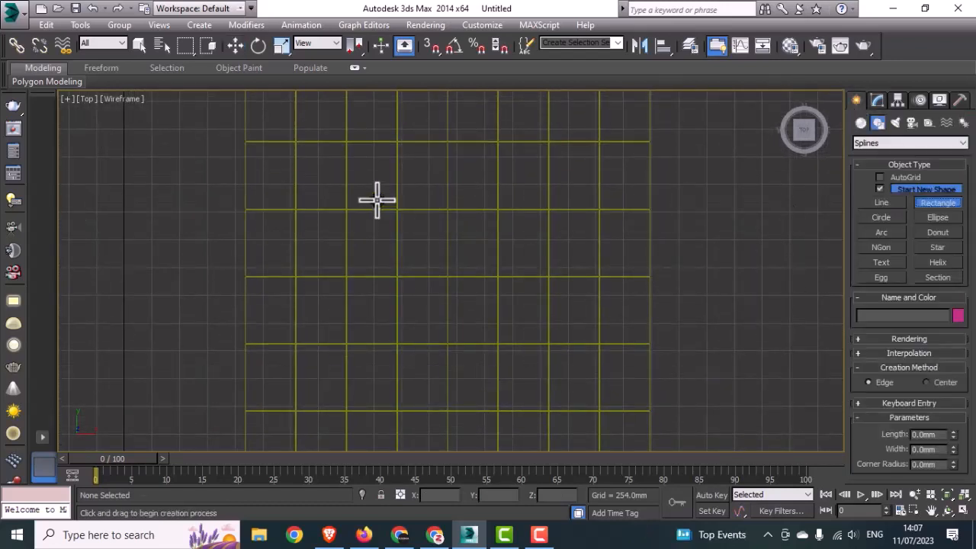
{"action": "middle_click_drag", "start_coordinate": [329, 253], "coordinate": [324, 230]}
{"action": "scroll", "coordinate": [292, 157], "scroll_direction": "up", "scroll_amount": 2}
{"action": "middle_click_drag", "start_coordinate": [283, 172], "coordinate": [259, 228]}
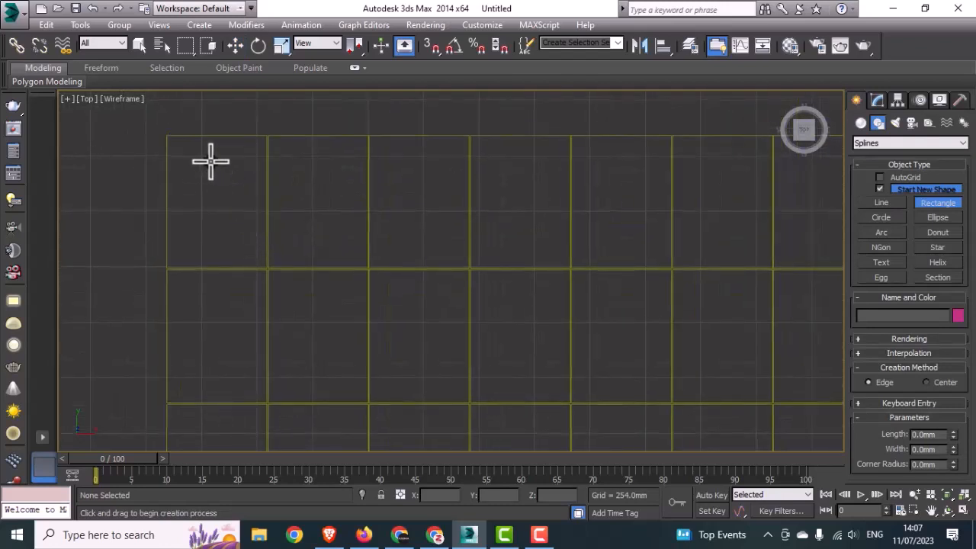
{"action": "scroll", "coordinate": [205, 157], "scroll_direction": "up", "scroll_amount": 1}
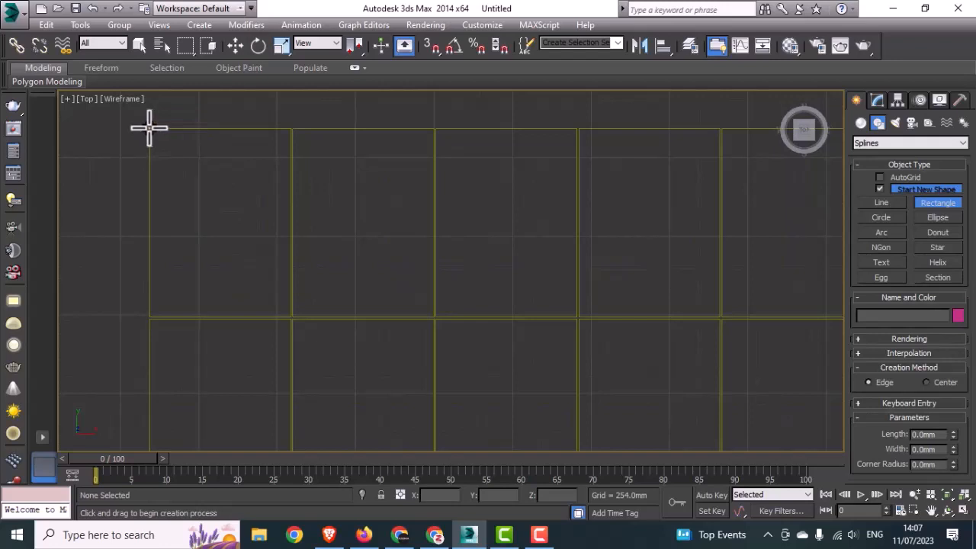
{"action": "left_click_drag", "start_coordinate": [148, 129], "coordinate": [773, 130]}
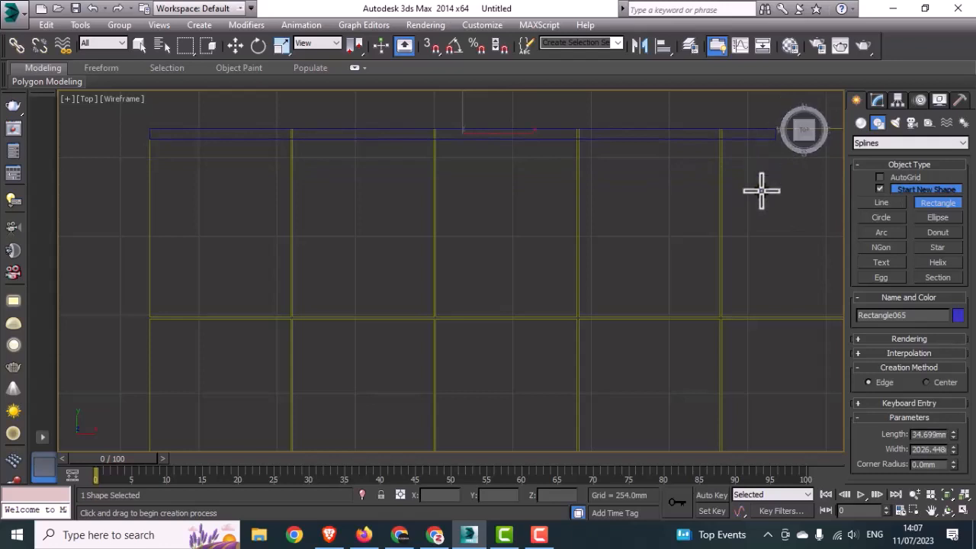
- Apply an Edit Spline modifier to the thin rectangle and enter its Vertex sub-object level
{"action": "middle_click_drag", "start_coordinate": [760, 192], "coordinate": [533, 228]}
{"action": "scroll", "coordinate": [534, 229], "scroll_direction": "down", "scroll_amount": 2}
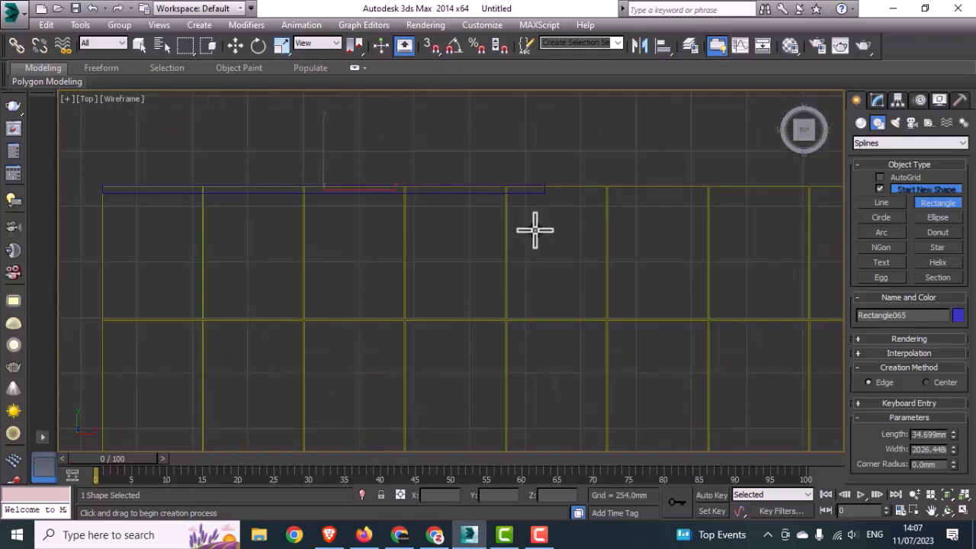
{"action": "key", "text": "w"}
{"action": "left_click", "coordinate": [876, 100]}
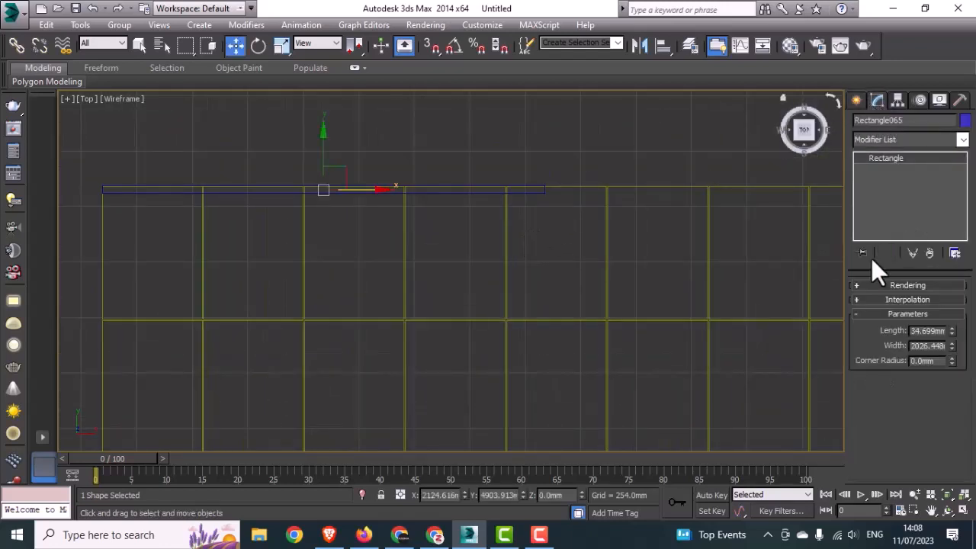
{"action": "left_click", "coordinate": [883, 140]}
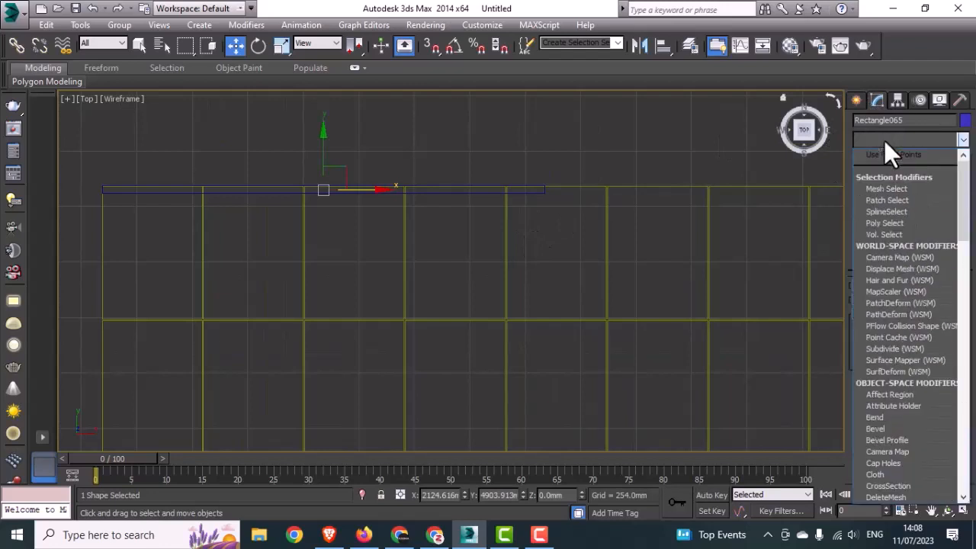
{"action": "key", "text": "e"}
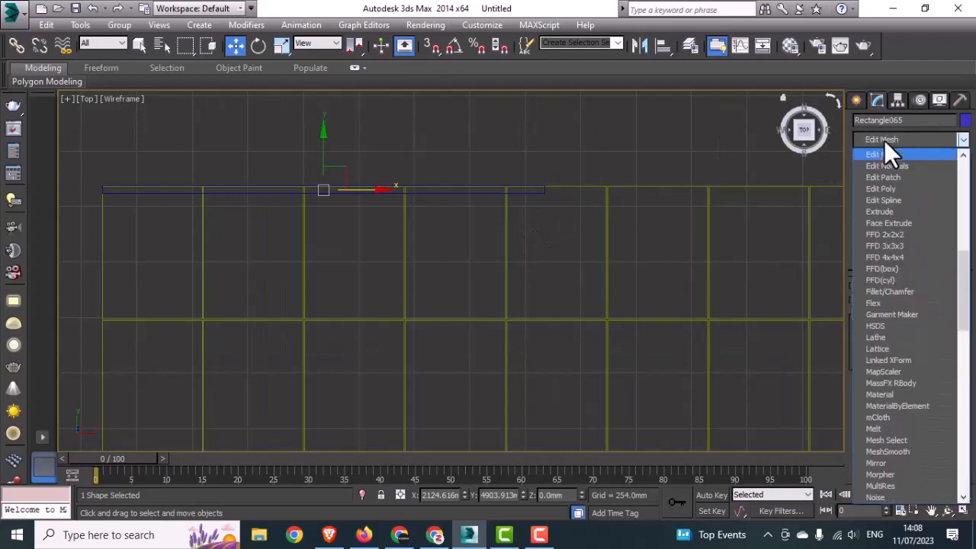
{"action": "left_click", "coordinate": [882, 199]}
{"action": "left_click", "coordinate": [889, 305]}
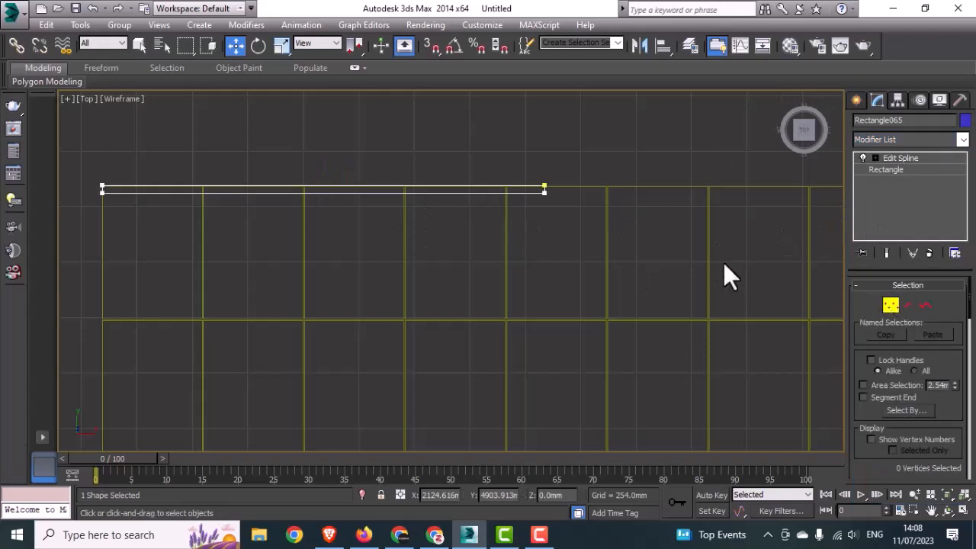
- Move the strip's two right-end vertices about 1672 mm along X to the grid's right edge and leave vertex editing
{"action": "left_click_drag", "start_coordinate": [592, 152], "coordinate": [531, 220]}
{"action": "middle_click_drag", "start_coordinate": [567, 220], "coordinate": [446, 241]}
{"action": "left_click_drag", "start_coordinate": [455, 212], "coordinate": [824, 237]}
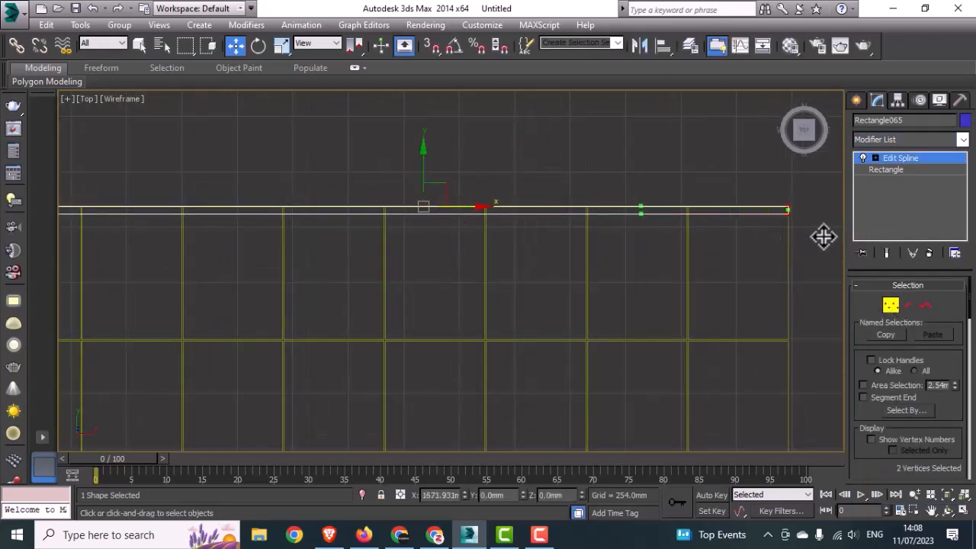
{"action": "scroll", "coordinate": [440, 274], "scroll_direction": "down", "scroll_amount": 2}
{"action": "middle_click_drag", "start_coordinate": [343, 253], "coordinate": [378, 246]}
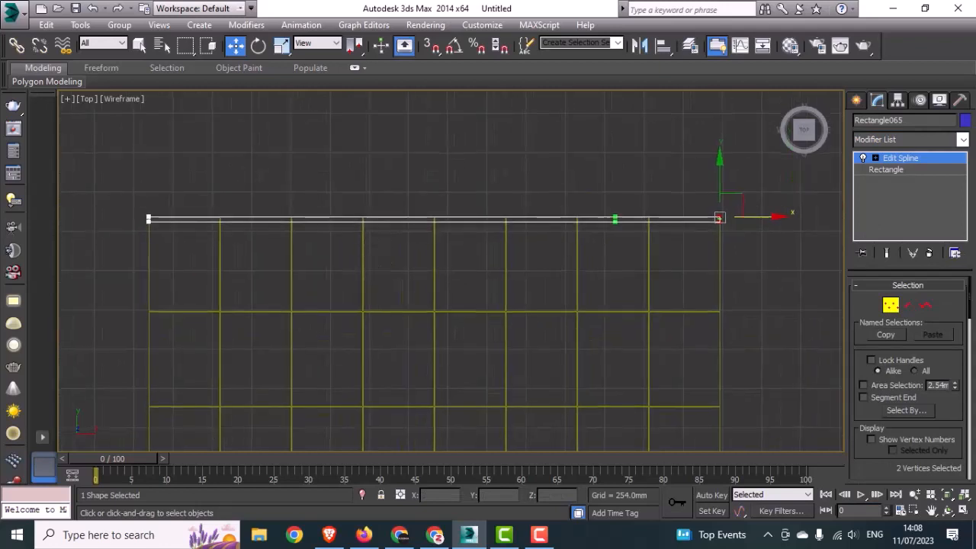
{"action": "left_click", "coordinate": [894, 305]}
- Clone the strip downward along Y as eight independent copies spaced about 593 mm apart
{"action": "scroll", "coordinate": [210, 203], "scroll_direction": "up", "scroll_amount": 2}
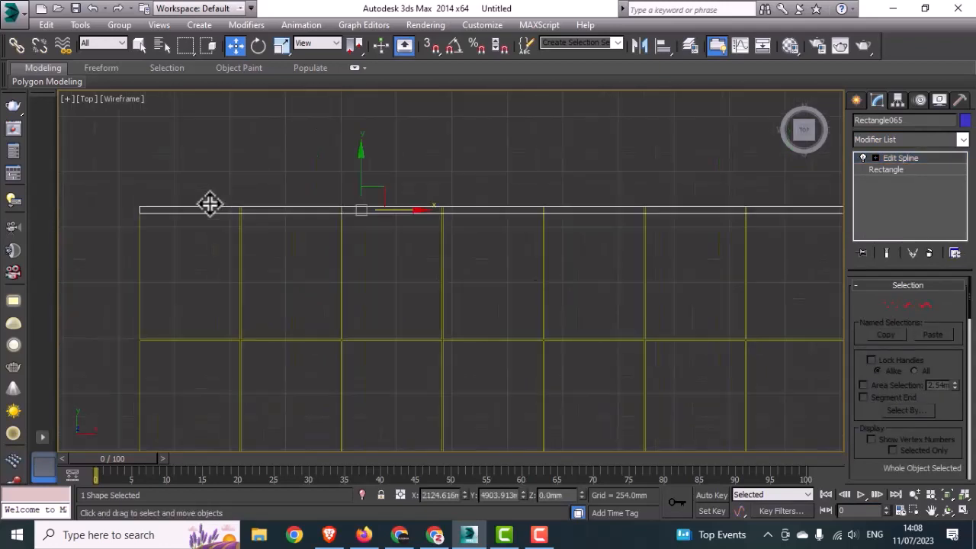
{"action": "left_click_drag", "start_coordinate": [361, 171], "coordinate": [346, 303], "text": "shift"}
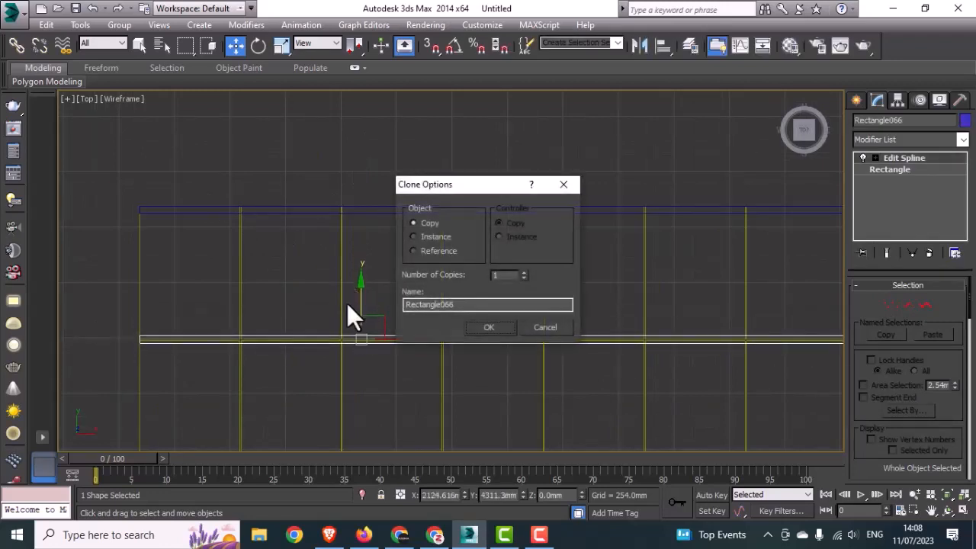
{"action": "left_click", "coordinate": [513, 278]}
{"action": "type", "text": "3"}
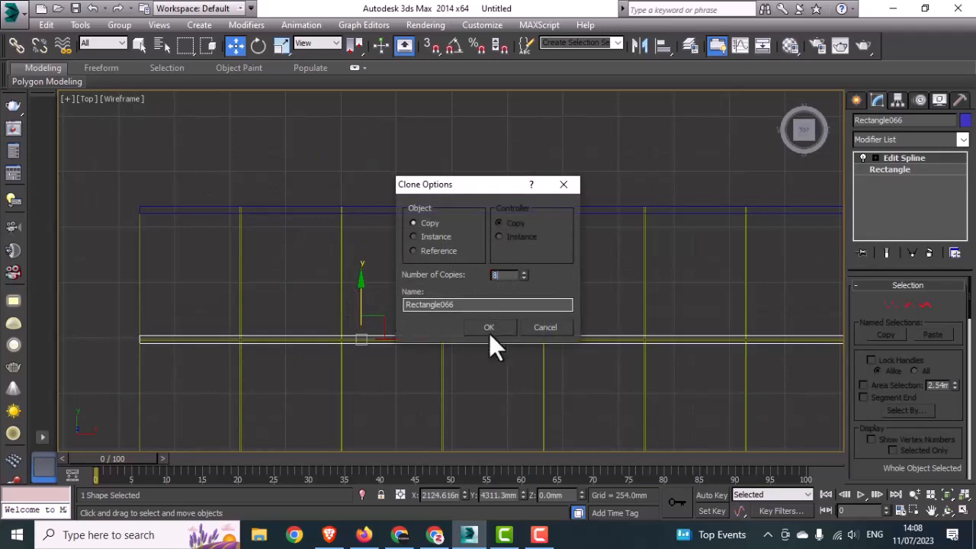
{"action": "left_click", "coordinate": [495, 327]}
- Move the lowest strip down to about Y 15.7 mm so it lines up with the grid's bottom edge
{"action": "scroll", "coordinate": [488, 335], "scroll_direction": "down", "scroll_amount": 3}
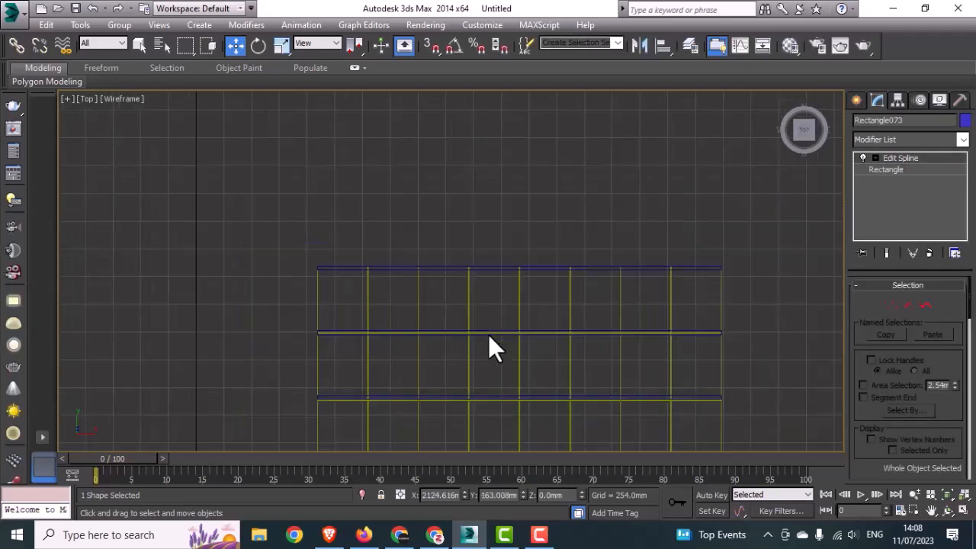
{"action": "middle_click_drag", "start_coordinate": [487, 335], "coordinate": [467, 246]}
{"action": "left_click", "coordinate": [457, 364]}
{"action": "middle_click_drag", "start_coordinate": [462, 309], "coordinate": [470, 181]}
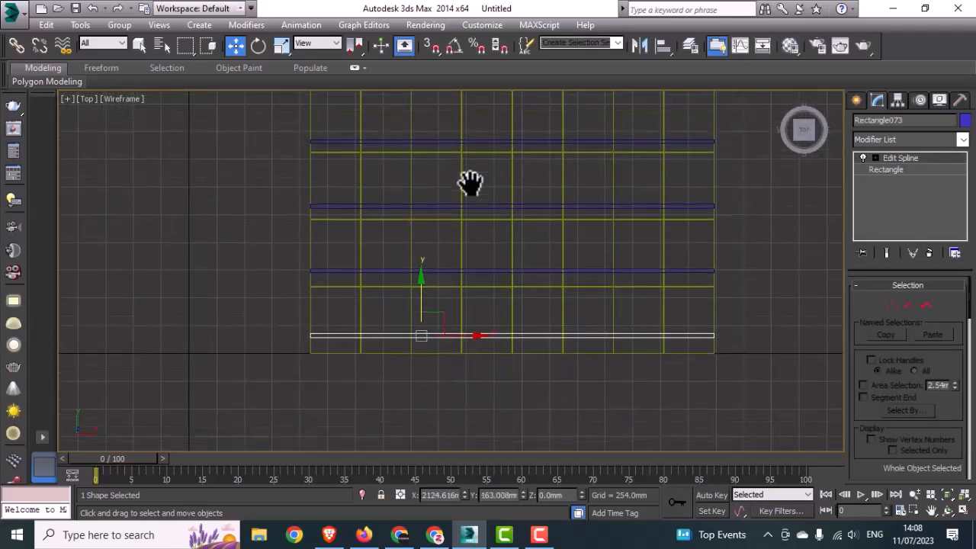
{"action": "middle_click_drag", "start_coordinate": [414, 224], "coordinate": [414, 244]}
{"action": "scroll", "coordinate": [420, 359], "scroll_direction": "up", "scroll_amount": 5}
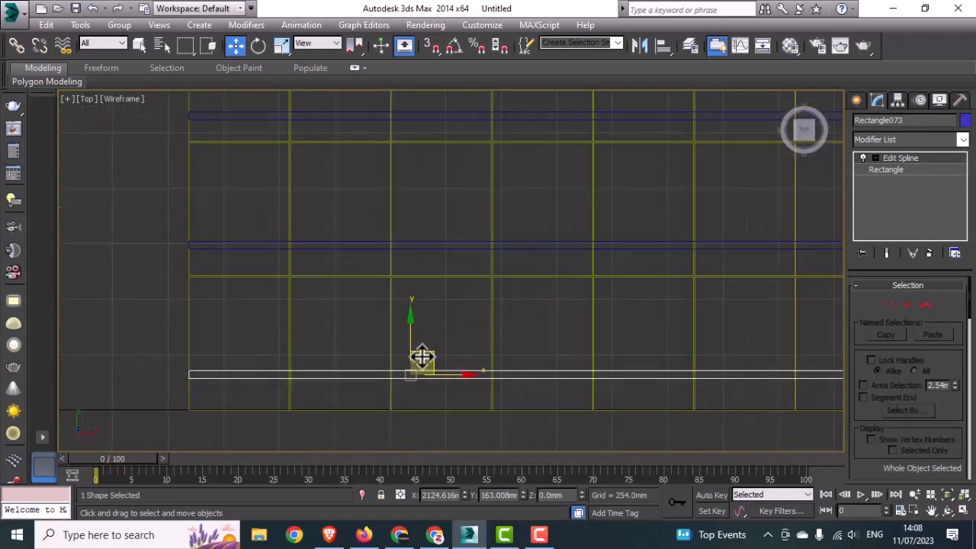
{"action": "left_click_drag", "start_coordinate": [407, 336], "coordinate": [390, 382]}
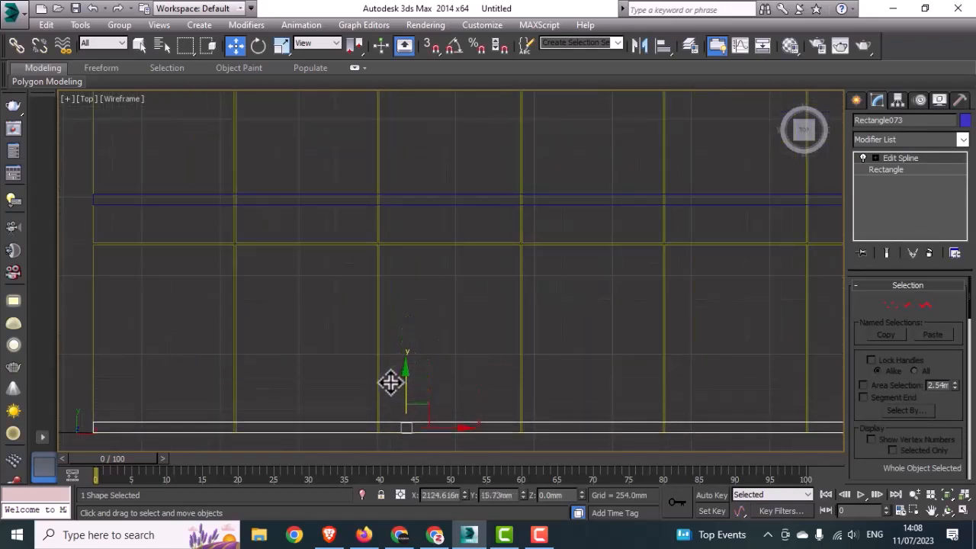
- Move the second-lowest strip down to about Y 612 mm, centring it on the lowest horizontal joint between the rectangles
{"action": "scroll", "coordinate": [391, 374], "scroll_direction": "down", "scroll_amount": 4}
{"action": "scroll", "coordinate": [363, 287], "scroll_direction": "up", "scroll_amount": 4}
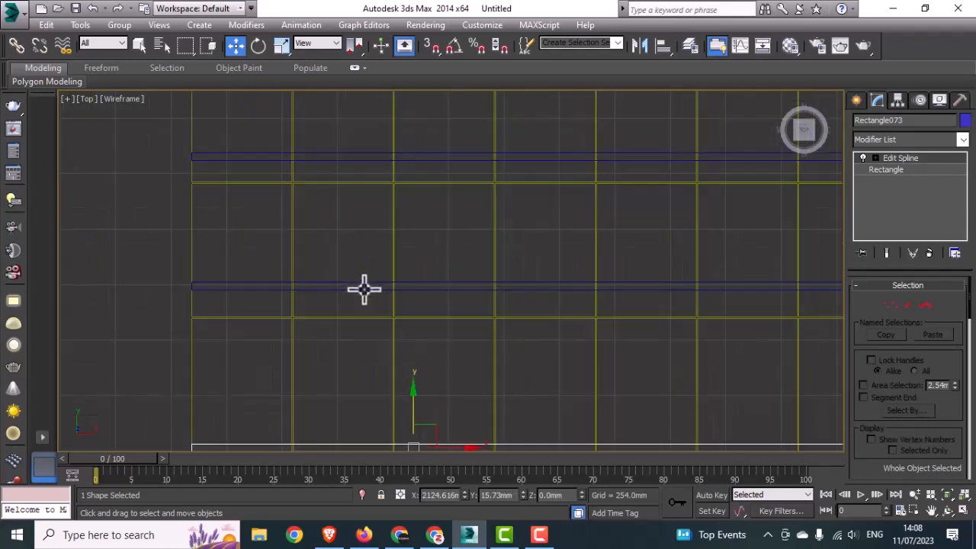
{"action": "left_click_drag", "start_coordinate": [352, 309], "coordinate": [352, 309]}
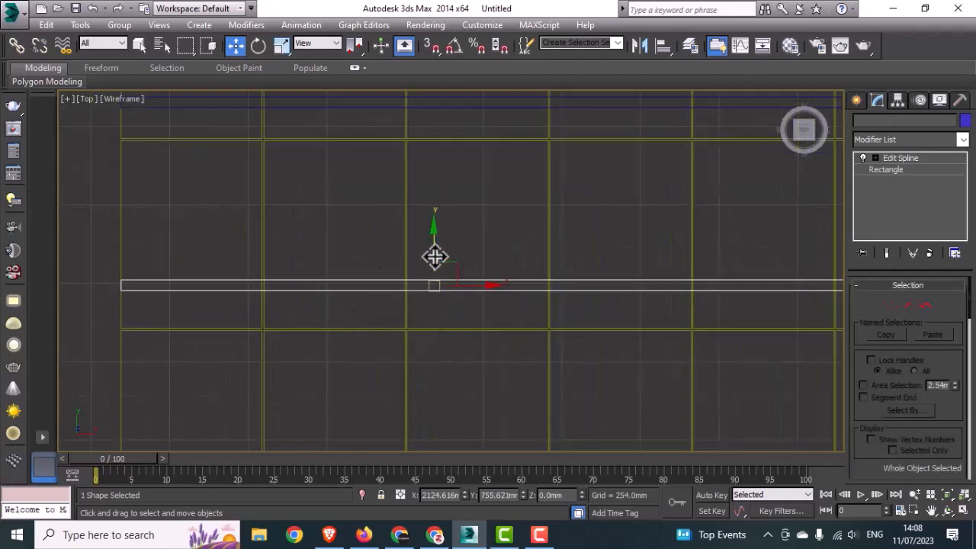
{"action": "left_click_drag", "start_coordinate": [435, 257], "coordinate": [424, 290]}
{"action": "scroll", "coordinate": [424, 290], "scroll_direction": "down", "scroll_amount": 5}
{"action": "middle_click_drag", "start_coordinate": [446, 257], "coordinate": [414, 324]}
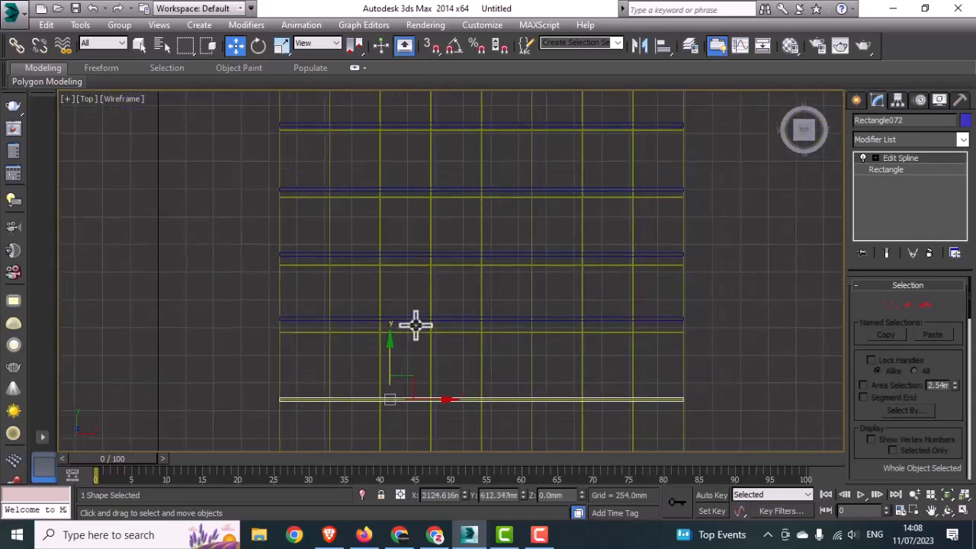
- Move the third-lowest strip down along Y, centring it on the second-lowest horizontal joint of the grid
{"action": "scroll", "coordinate": [414, 325], "scroll_direction": "up", "scroll_amount": 4}
{"action": "left_click", "coordinate": [425, 320]}
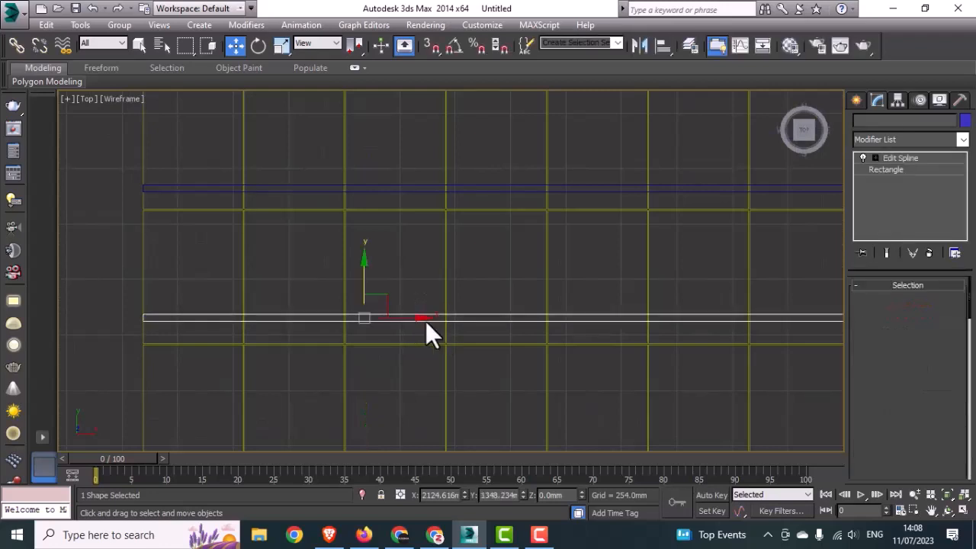
{"action": "left_click_drag", "start_coordinate": [366, 280], "coordinate": [366, 306]}
{"action": "scroll", "coordinate": [398, 318], "scroll_direction": "down", "scroll_amount": 1}
- Move the fourth-lowest strip down to about Y 1844 mm, centring it on the third-lowest horizontal joint
{"action": "scroll", "coordinate": [410, 285], "scroll_direction": "up", "scroll_amount": 4}
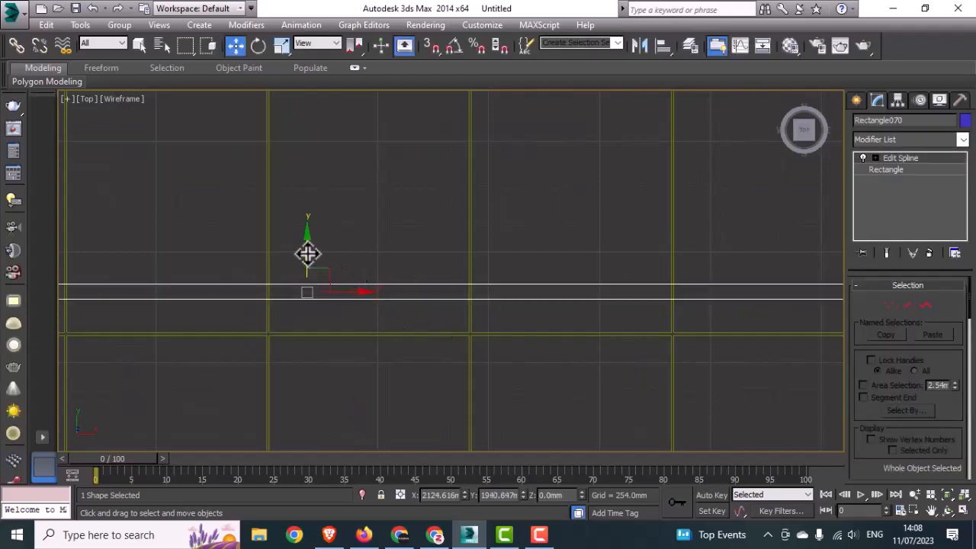
{"action": "left_click_drag", "start_coordinate": [307, 253], "coordinate": [305, 291]}
{"action": "scroll", "coordinate": [305, 291], "scroll_direction": "down", "scroll_amount": 2}
{"action": "middle_click_drag", "start_coordinate": [304, 291], "coordinate": [338, 272]}
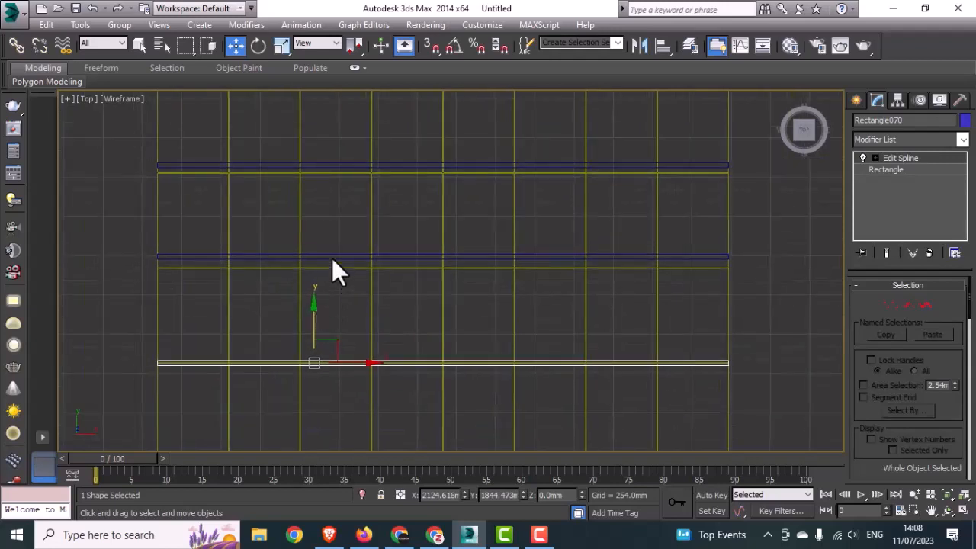
- Move the fifth-lowest strip down to about Y 2460 mm, centring it on the grid's middle horizontal joint
{"action": "scroll", "coordinate": [332, 259], "scroll_direction": "up", "scroll_amount": 4}
{"action": "left_click_drag", "start_coordinate": [356, 220], "coordinate": [337, 270]}
{"action": "scroll", "coordinate": [337, 270], "scroll_direction": "down", "scroll_amount": 1}
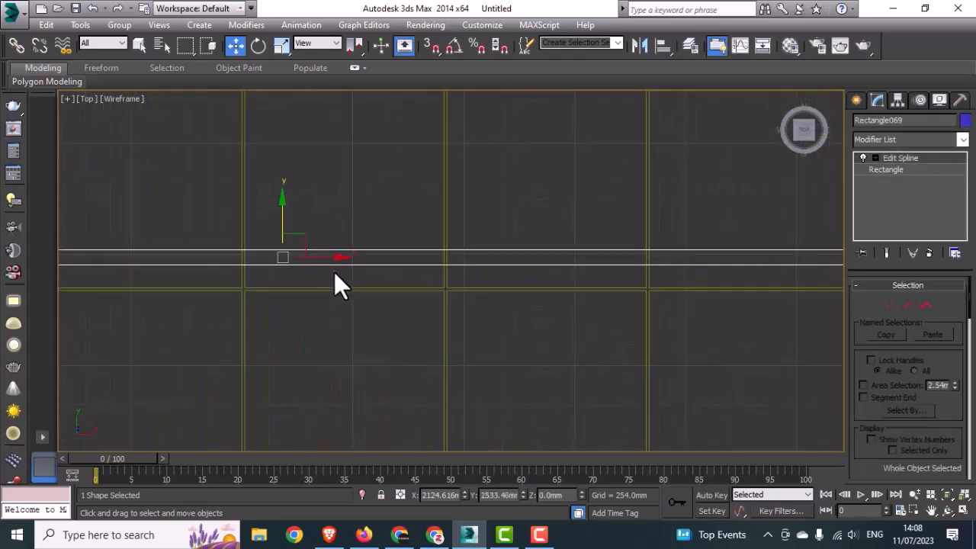
{"action": "scroll", "coordinate": [283, 263], "scroll_direction": "up", "scroll_amount": 2}
{"action": "left_click_drag", "start_coordinate": [282, 222], "coordinate": [281, 287]}
{"action": "scroll", "coordinate": [323, 327], "scroll_direction": "down", "scroll_amount": 3}
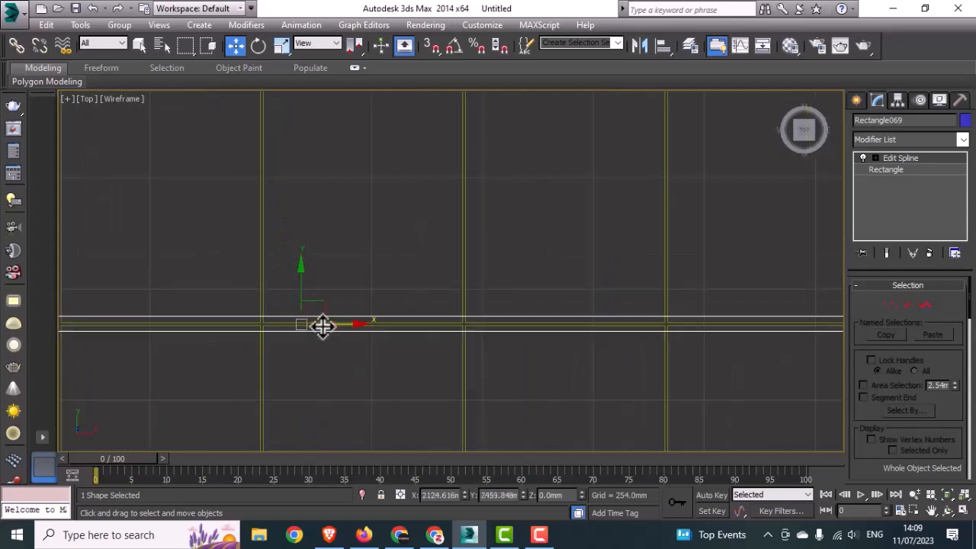
- Move the sixth-lowest strip down to about Y 3076 mm, centring it on the fifth horizontal joint from the bottom
{"action": "scroll", "coordinate": [339, 259], "scroll_direction": "up", "scroll_amount": 4}
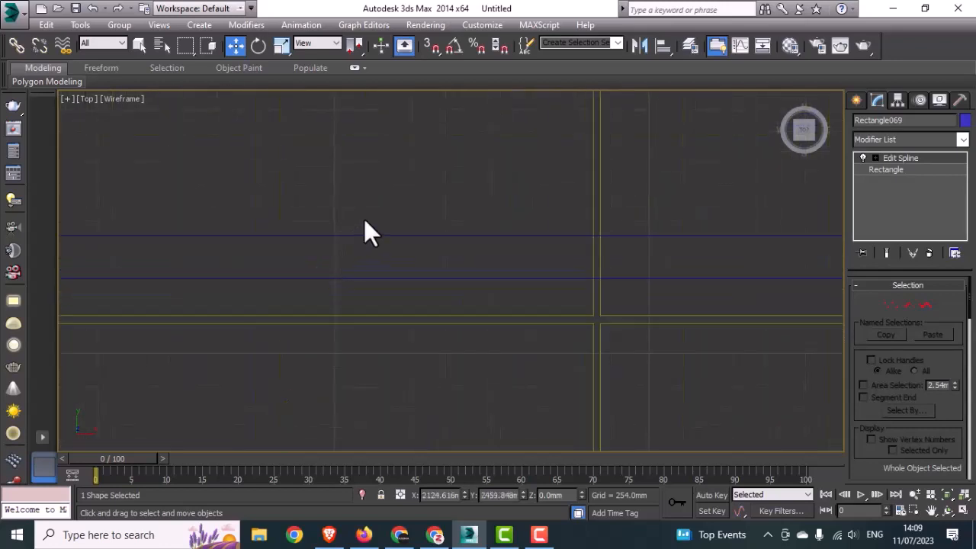
{"action": "left_click_drag", "start_coordinate": [364, 218], "coordinate": [341, 259]}
{"action": "middle_click_drag", "start_coordinate": [206, 276], "coordinate": [439, 254]}
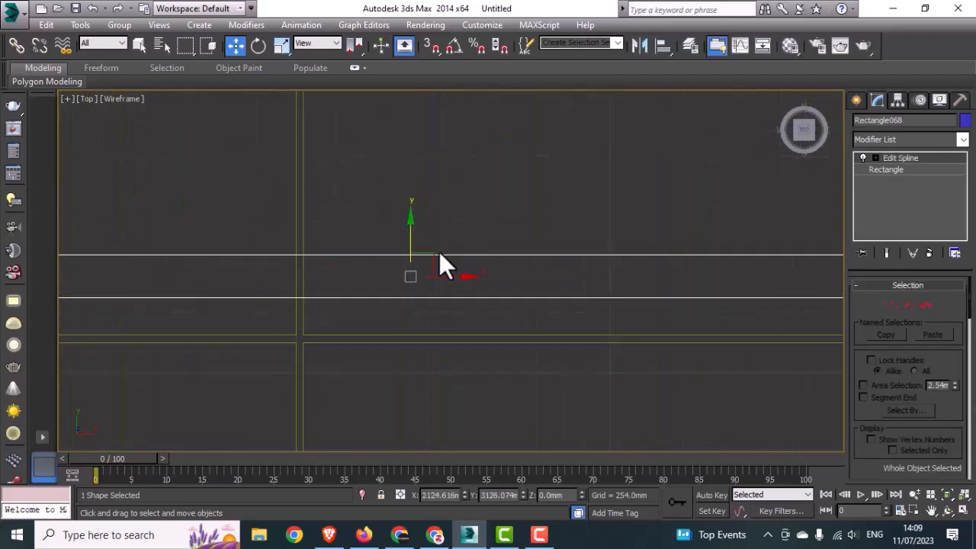
{"action": "left_click_drag", "start_coordinate": [410, 237], "coordinate": [412, 298]}
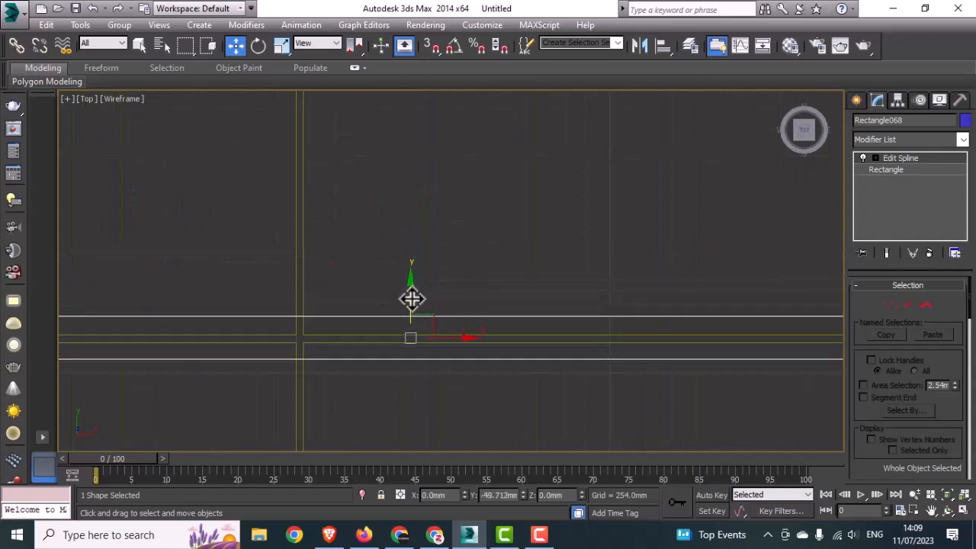
{"action": "scroll", "coordinate": [412, 297], "scroll_direction": "down", "scroll_amount": 5}
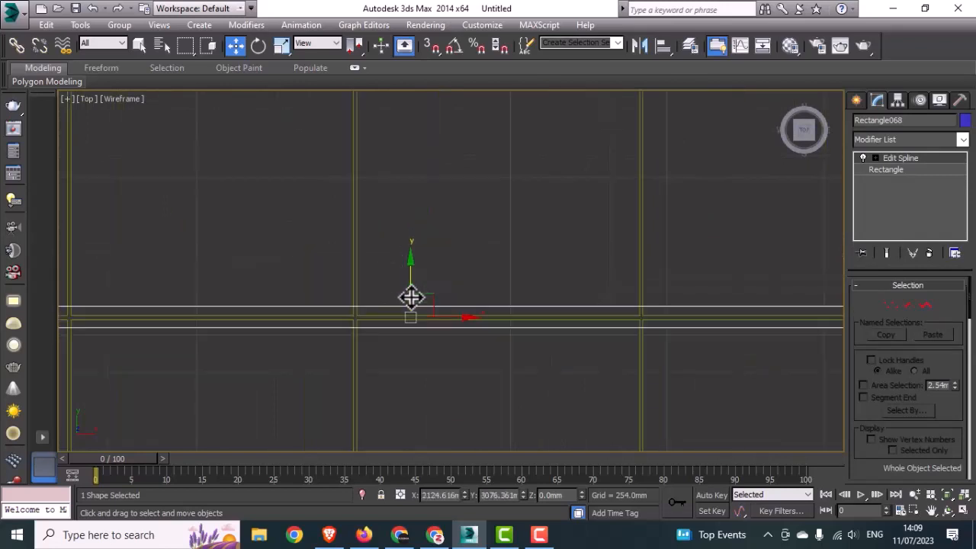
- Move the third strip from the top down to about Y 3692 mm, centring it on the second-highest horizontal joint
{"action": "middle_click_drag", "start_coordinate": [421, 210], "coordinate": [410, 268]}
{"action": "scroll", "coordinate": [427, 220], "scroll_direction": "up", "scroll_amount": 3}
{"action": "scroll", "coordinate": [429, 217], "scroll_direction": "up", "scroll_amount": 3}
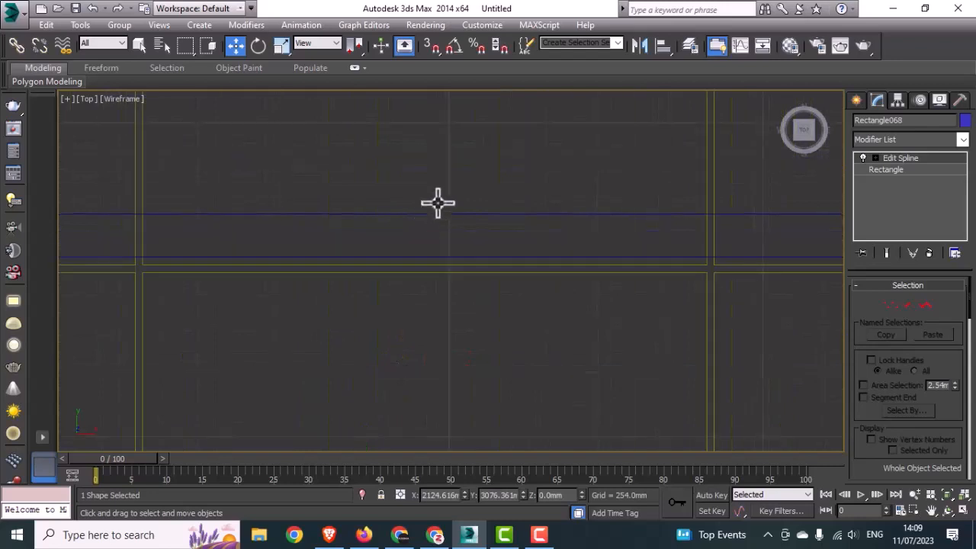
{"action": "left_click_drag", "start_coordinate": [418, 232], "coordinate": [417, 233]}
{"action": "scroll", "coordinate": [414, 236], "scroll_direction": "down", "scroll_amount": 2}
{"action": "scroll", "coordinate": [333, 232], "scroll_direction": "up", "scroll_amount": 2}
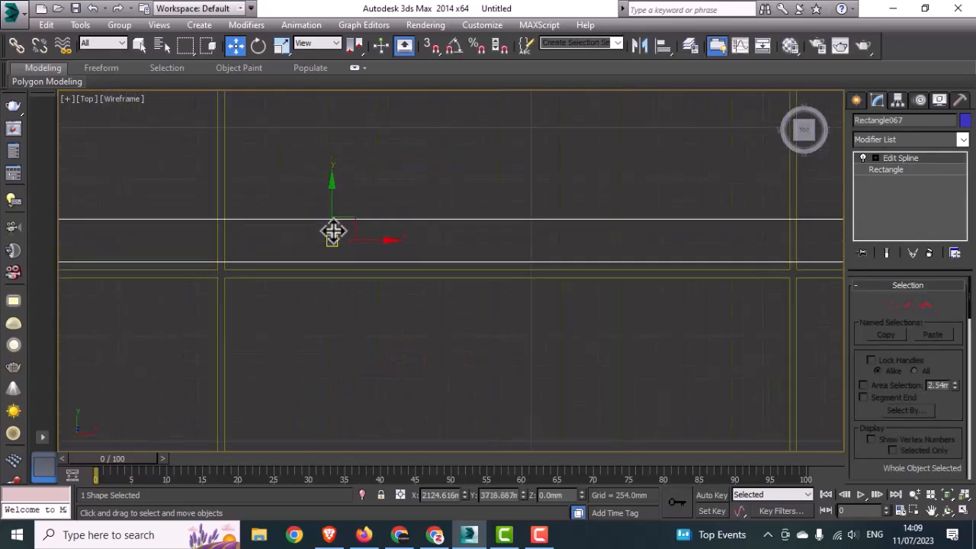
{"action": "left_click_drag", "start_coordinate": [332, 208], "coordinate": [321, 240]}
{"action": "scroll", "coordinate": [407, 347], "scroll_direction": "down", "scroll_amount": 5}
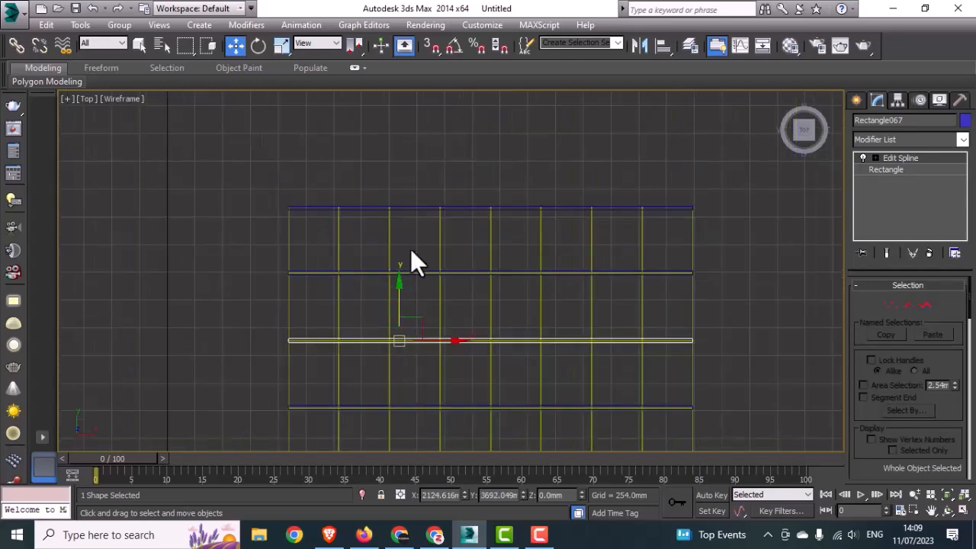
- Clear the selection and check how the upper strips line up with the grid's joints and top edge
{"action": "scroll", "coordinate": [413, 263], "scroll_direction": "up", "scroll_amount": 3}
{"action": "scroll", "coordinate": [407, 294], "scroll_direction": "down", "scroll_amount": 3}
{"action": "scroll", "coordinate": [407, 294], "scroll_direction": "down", "scroll_amount": 1}
{"action": "middle_click_drag", "start_coordinate": [407, 294], "coordinate": [335, 239]}
{"action": "left_click", "coordinate": [651, 306]}
{"action": "middle_click_drag", "start_coordinate": [382, 359], "coordinate": [432, 352]}
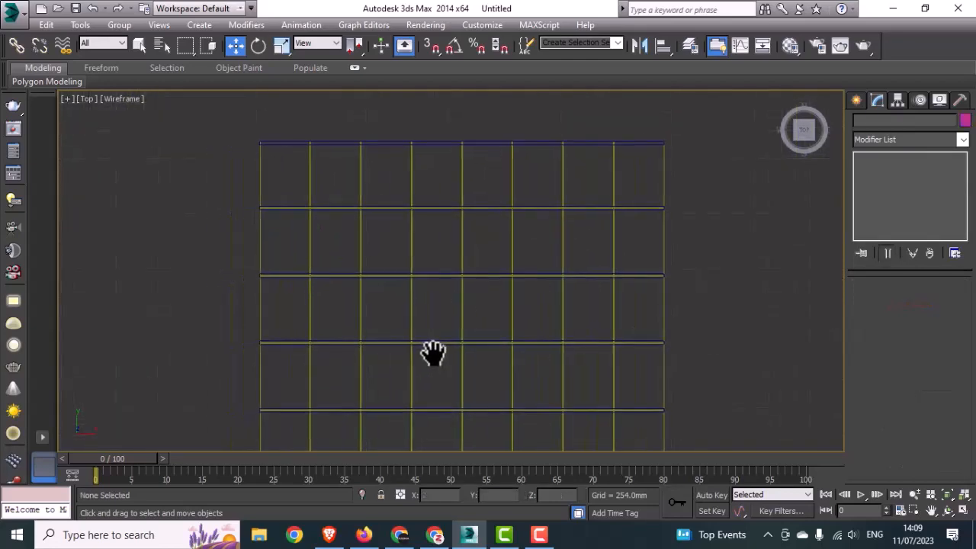
{"action": "middle_click_drag", "start_coordinate": [329, 254], "coordinate": [344, 239]}
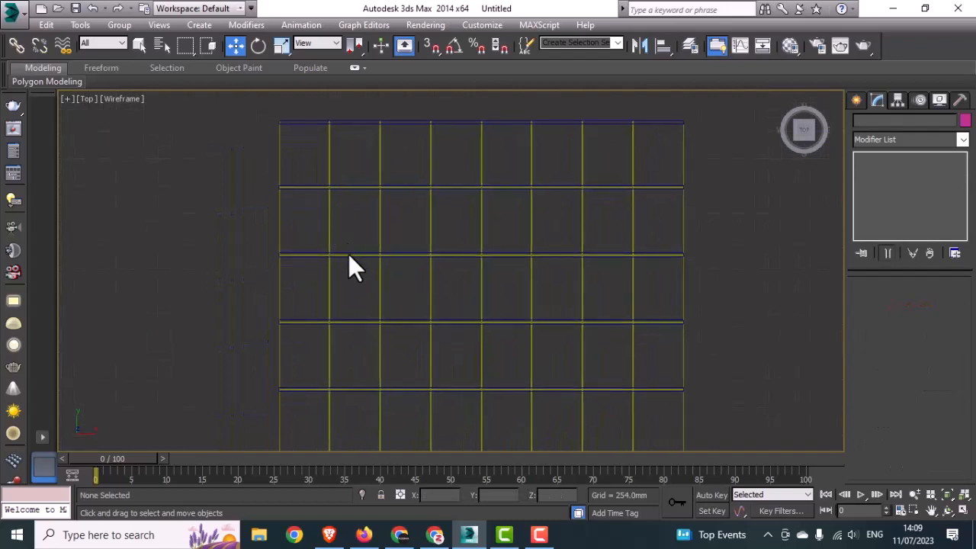
{"action": "scroll", "coordinate": [355, 120], "scroll_direction": "up", "scroll_amount": 5}
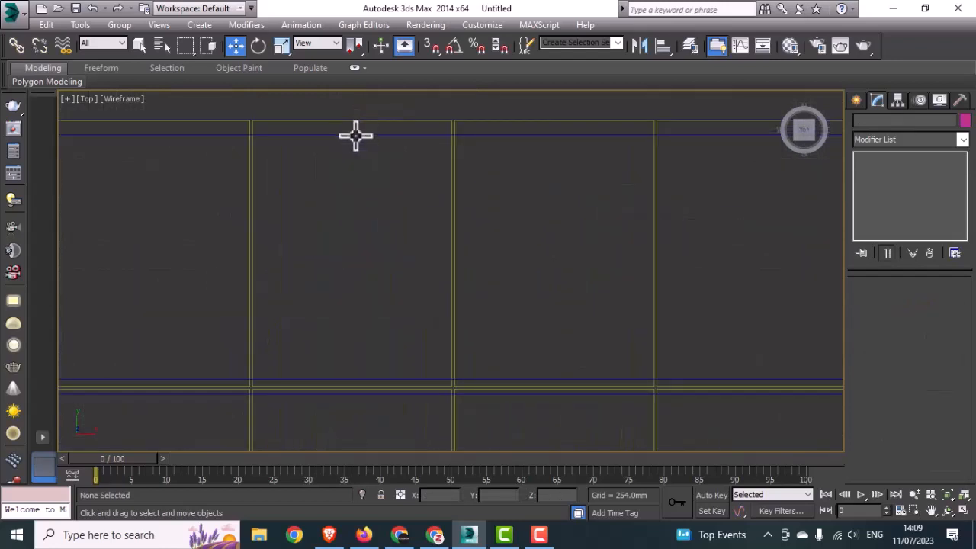
- Clone the strip on the grid's top edge upward along Y as one independent copy at about Y 5250 mm
{"action": "left_click", "coordinate": [355, 135]}
{"action": "scroll", "coordinate": [362, 171], "scroll_direction": "down", "scroll_amount": 5}
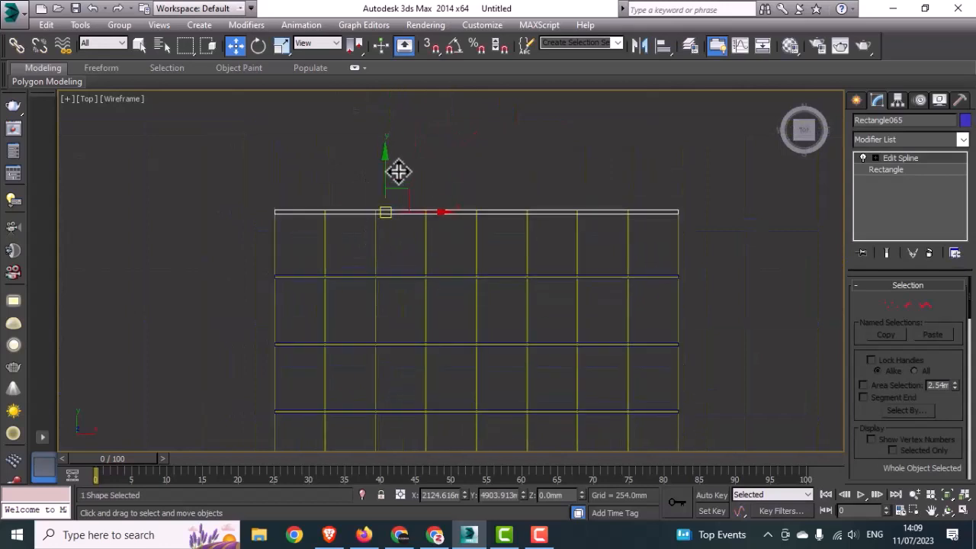
{"action": "left_click_drag", "start_coordinate": [386, 175], "coordinate": [388, 137], "text": "shift"}
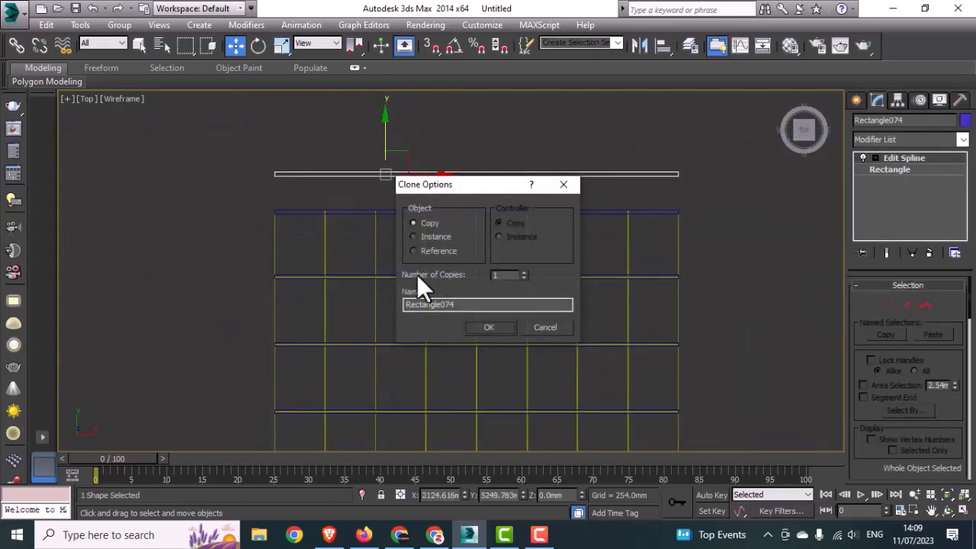
{"action": "left_click", "coordinate": [490, 327]}
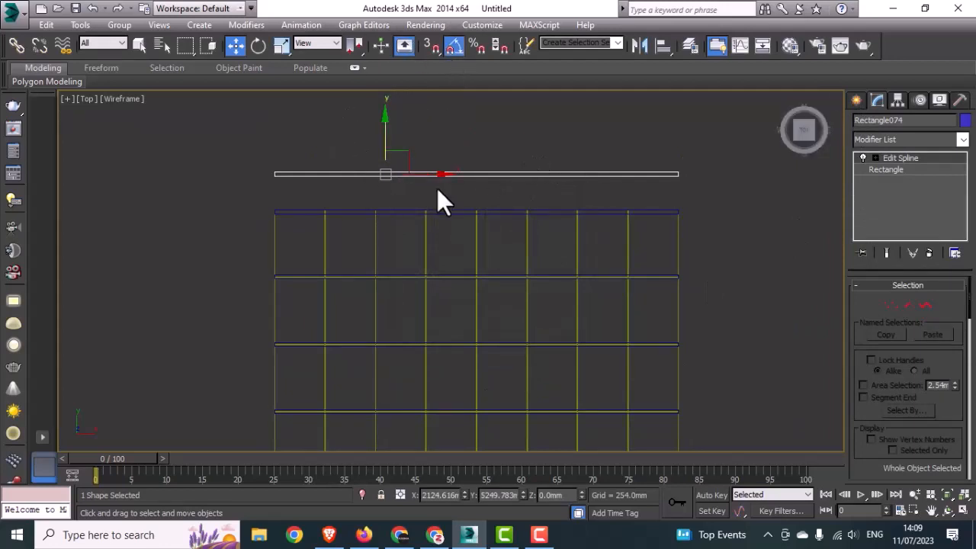
- Rotate the copied strip upright using the 90-degree angle snap, and move it about 987 mm along negative X to the grid's left edge
{"action": "middle_click_drag", "start_coordinate": [437, 189], "coordinate": [418, 202]}
{"action": "right_click", "coordinate": [456, 48]}
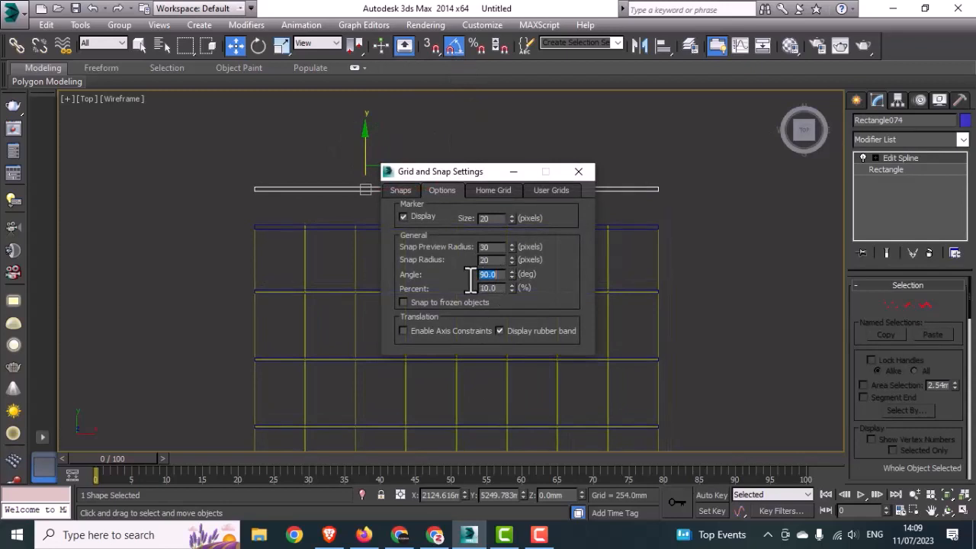
{"action": "left_click", "coordinate": [580, 172]}
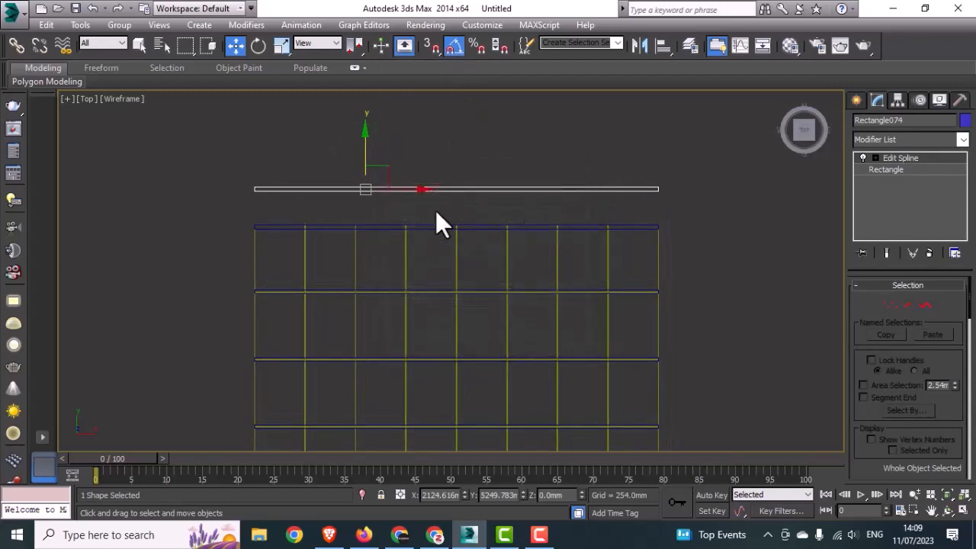
{"action": "key", "text": "e"}
{"action": "left_click_drag", "start_coordinate": [405, 220], "coordinate": [302, 246]}
{"action": "key", "text": "w"}
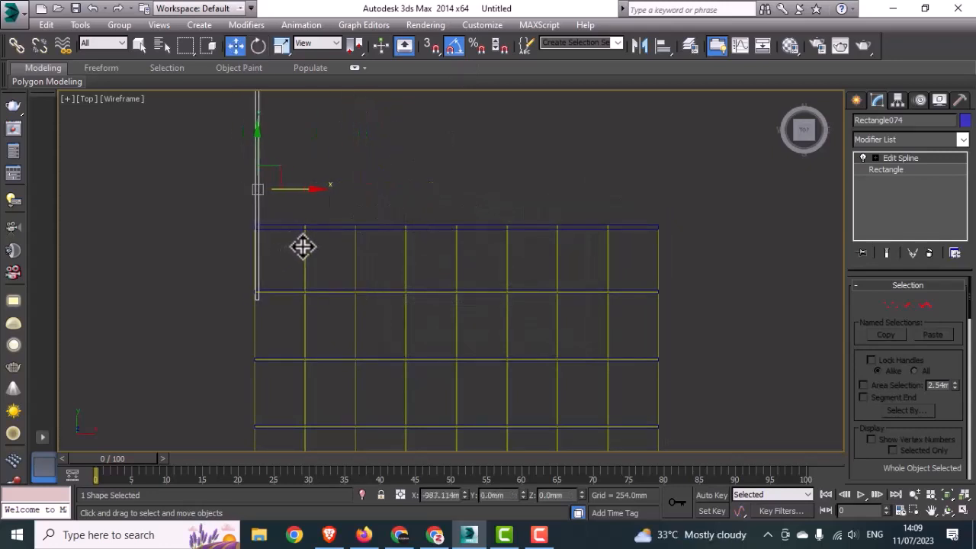
- Move the upright strip to about Y 2215 mm, level with the grid's top edge, and nudge it to about X 1130 mm on the left edge
{"action": "left_click_drag", "start_coordinate": [257, 147], "coordinate": [256, 334]}
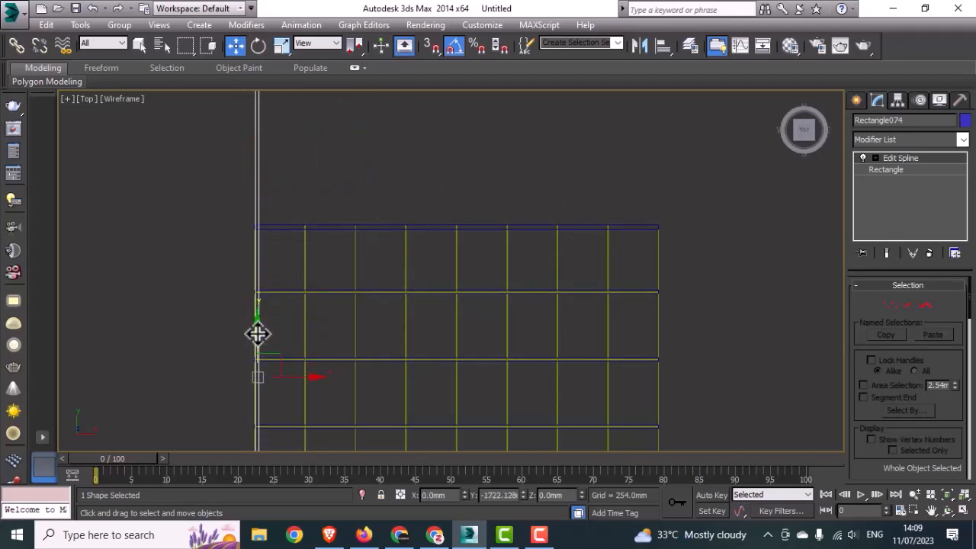
{"action": "scroll", "coordinate": [265, 325], "scroll_direction": "down", "scroll_amount": 5}
{"action": "middle_click_drag", "start_coordinate": [265, 326], "coordinate": [304, 242]}
{"action": "scroll", "coordinate": [304, 243], "scroll_direction": "up", "scroll_amount": 3}
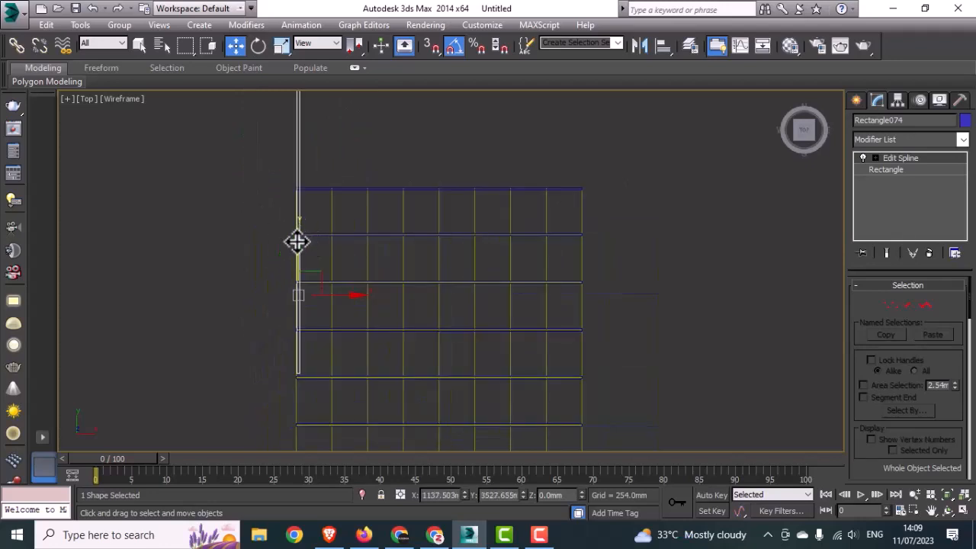
{"action": "left_click_drag", "start_coordinate": [297, 241], "coordinate": [309, 341]}
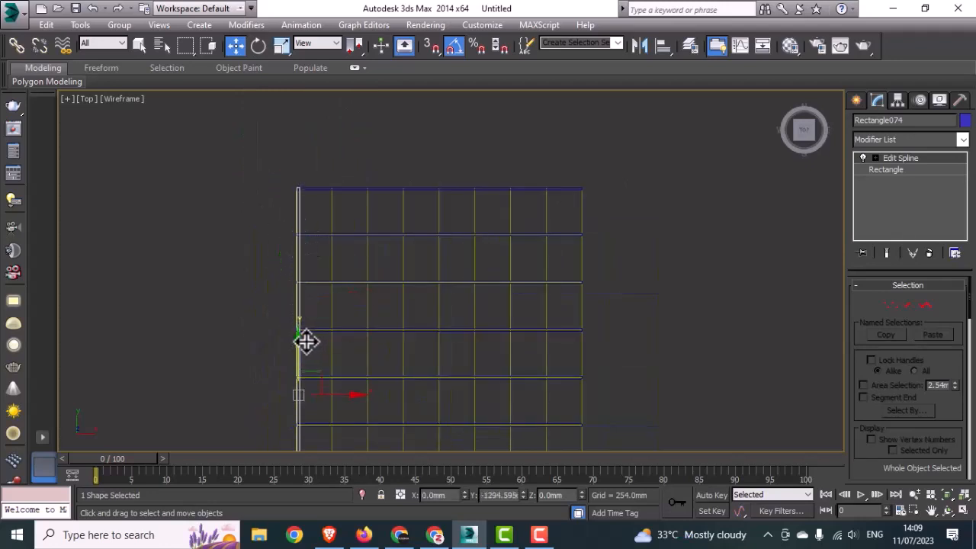
{"action": "scroll", "coordinate": [304, 343], "scroll_direction": "up", "scroll_amount": 5}
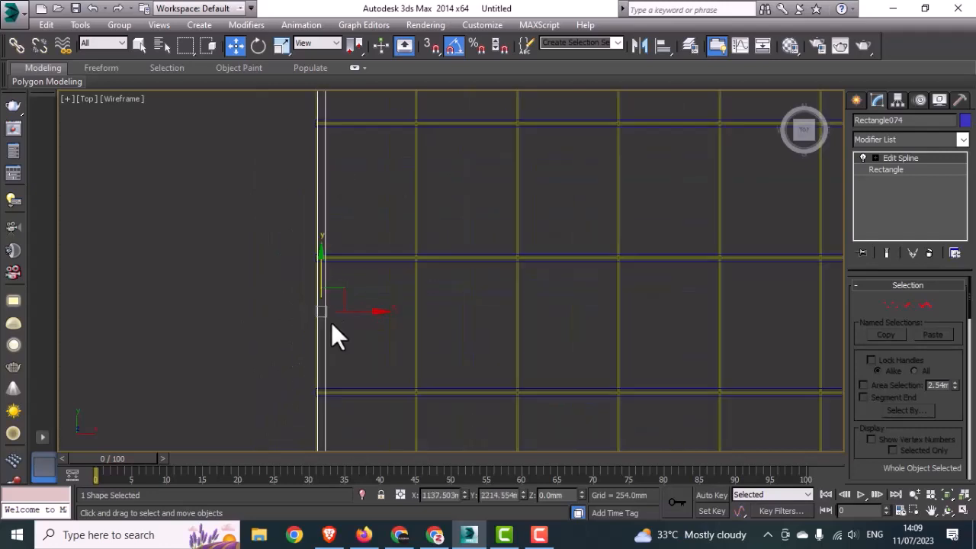
{"action": "left_click_drag", "start_coordinate": [321, 271], "coordinate": [312, 279]}
- Extend the upright strip by moving its two lower-end vertices down to the grid's bottom edge, and leave vertex editing
{"action": "scroll", "coordinate": [471, 295], "scroll_direction": "down", "scroll_amount": 4}
{"action": "left_click", "coordinate": [890, 305]}
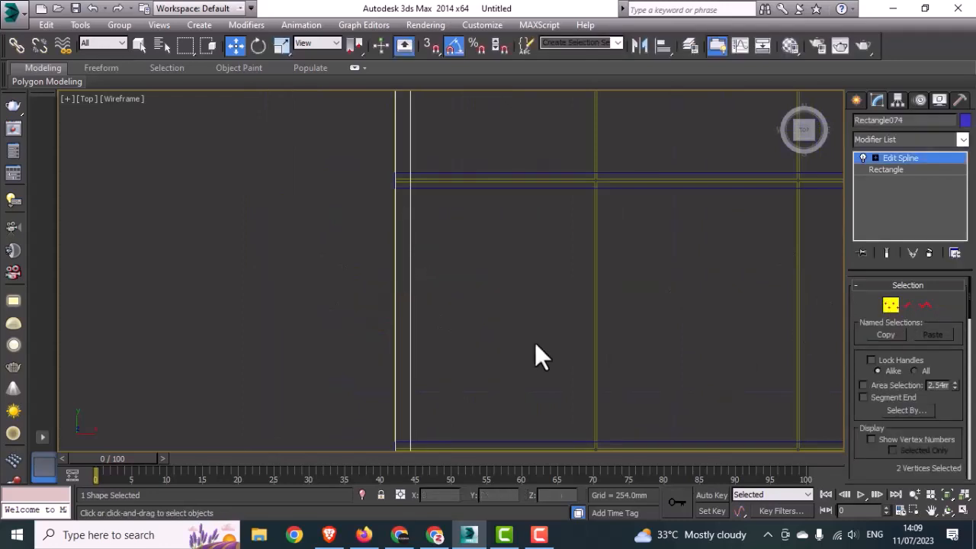
{"action": "scroll", "coordinate": [431, 314], "scroll_direction": "down", "scroll_amount": 5}
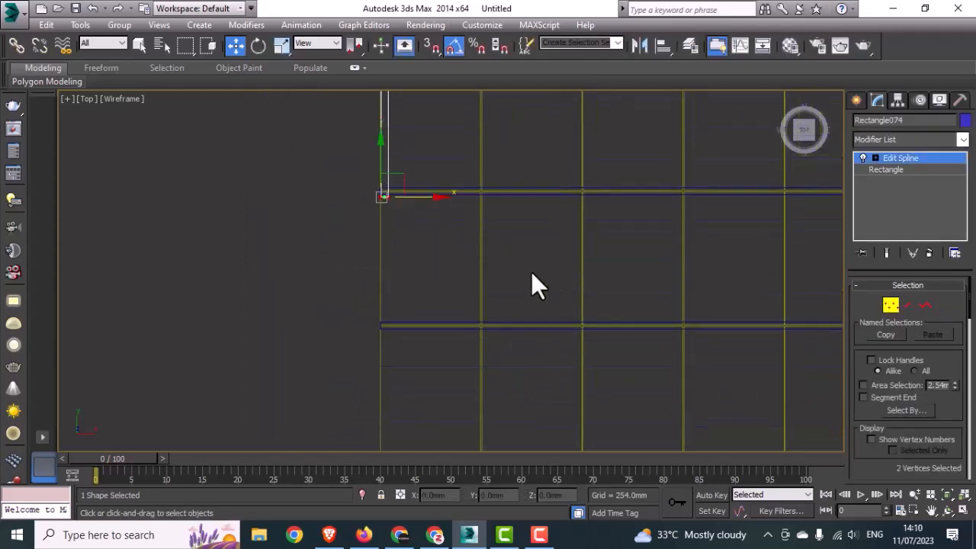
{"action": "scroll", "coordinate": [449, 255], "scroll_direction": "down", "scroll_amount": 2}
{"action": "middle_click_drag", "start_coordinate": [450, 258], "coordinate": [370, 243]}
{"action": "scroll", "coordinate": [331, 199], "scroll_direction": "up", "scroll_amount": 1}
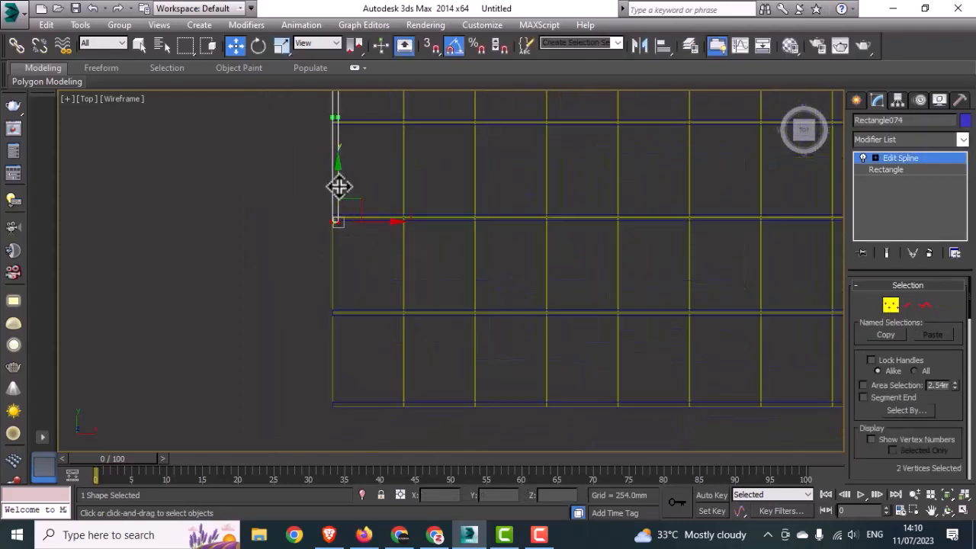
{"action": "left_click_drag", "start_coordinate": [339, 187], "coordinate": [333, 356]}
{"action": "scroll", "coordinate": [340, 412], "scroll_direction": "up", "scroll_amount": 5}
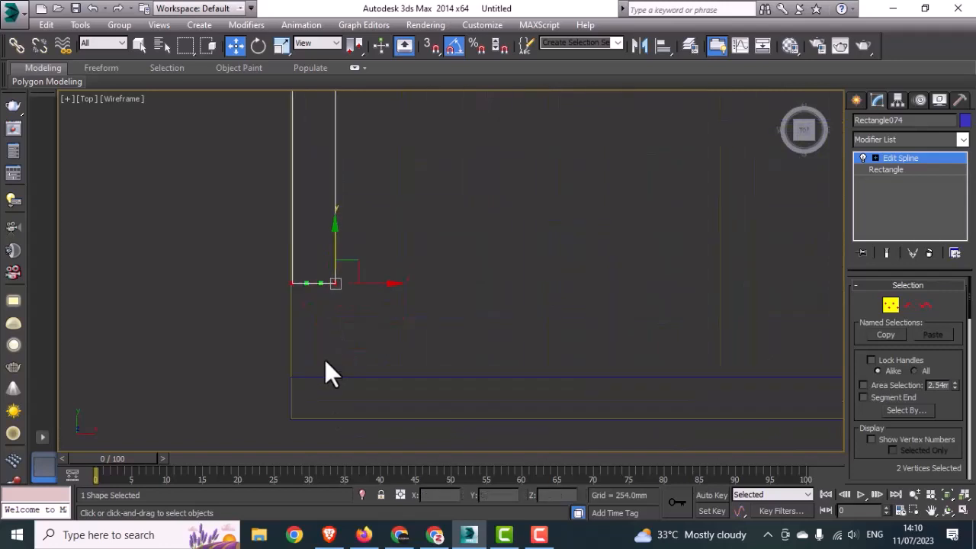
{"action": "left_click_drag", "start_coordinate": [333, 244], "coordinate": [323, 336]}
{"action": "scroll", "coordinate": [324, 334], "scroll_direction": "down", "scroll_amount": 5}
{"action": "middle_click_drag", "start_coordinate": [355, 279], "coordinate": [337, 357]}
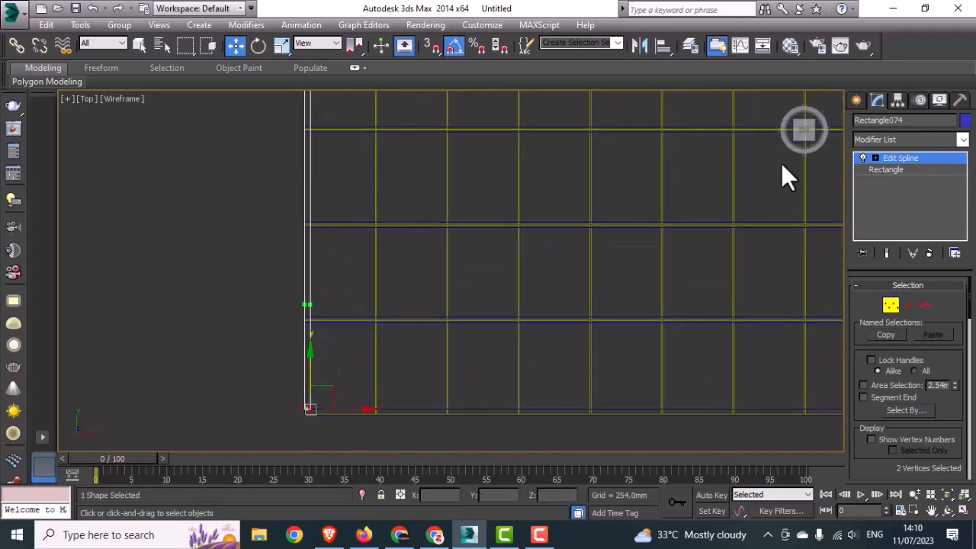
{"action": "left_click", "coordinate": [890, 305]}
- Clone the full-height upright strip along X as one independent copy at about X 4497 mm
{"action": "scroll", "coordinate": [296, 266], "scroll_direction": "down", "scroll_amount": 3}
{"action": "middle_click_drag", "start_coordinate": [297, 266], "coordinate": [294, 290]}
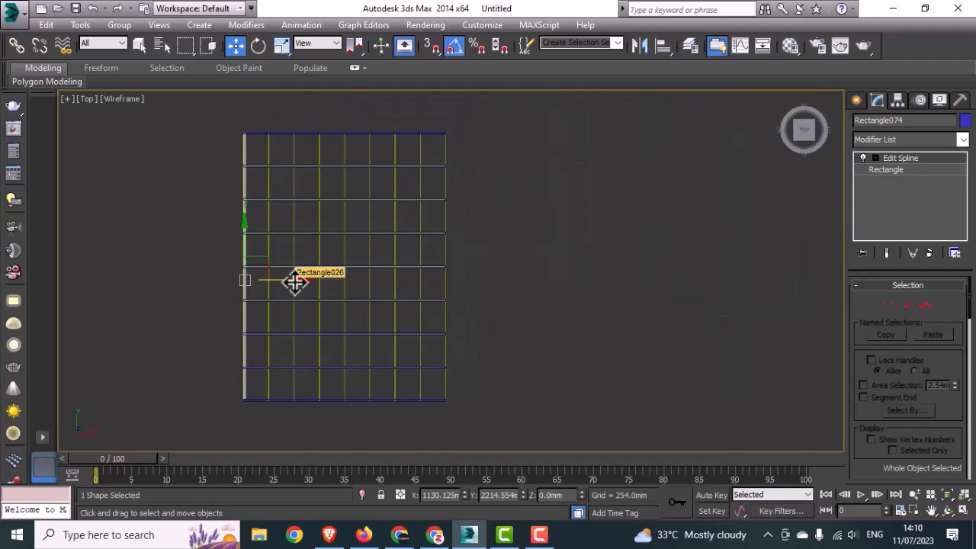
{"action": "left_click_drag", "start_coordinate": [294, 282], "coordinate": [478, 283], "text": "shift"}
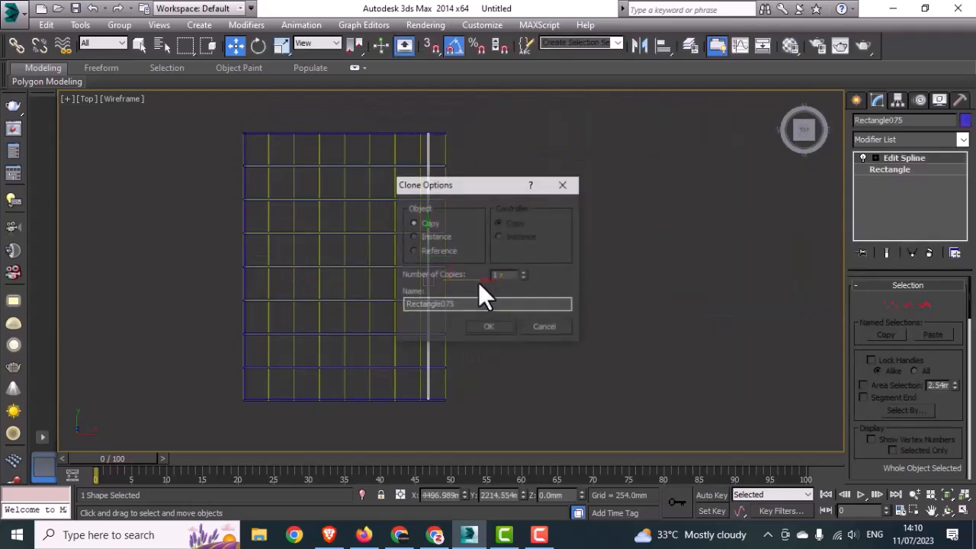
{"action": "left_click", "coordinate": [488, 326]}
- Move the copied upright strip about 295 mm further along X to line up with the grid's right edge
{"action": "scroll", "coordinate": [436, 280], "scroll_direction": "up", "scroll_amount": 3}
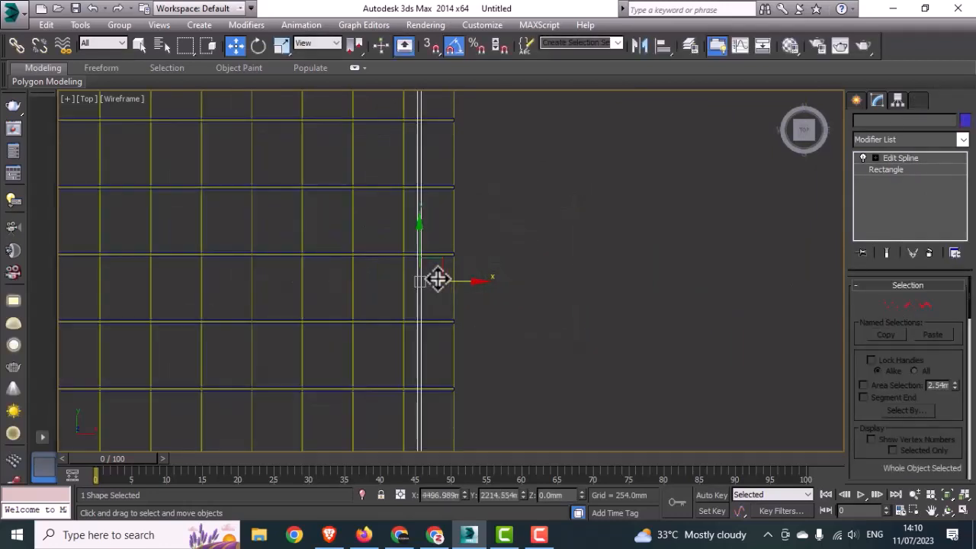
{"action": "scroll", "coordinate": [437, 279], "scroll_direction": "up", "scroll_amount": 2}
{"action": "left_click_drag", "start_coordinate": [440, 279], "coordinate": [503, 278]}
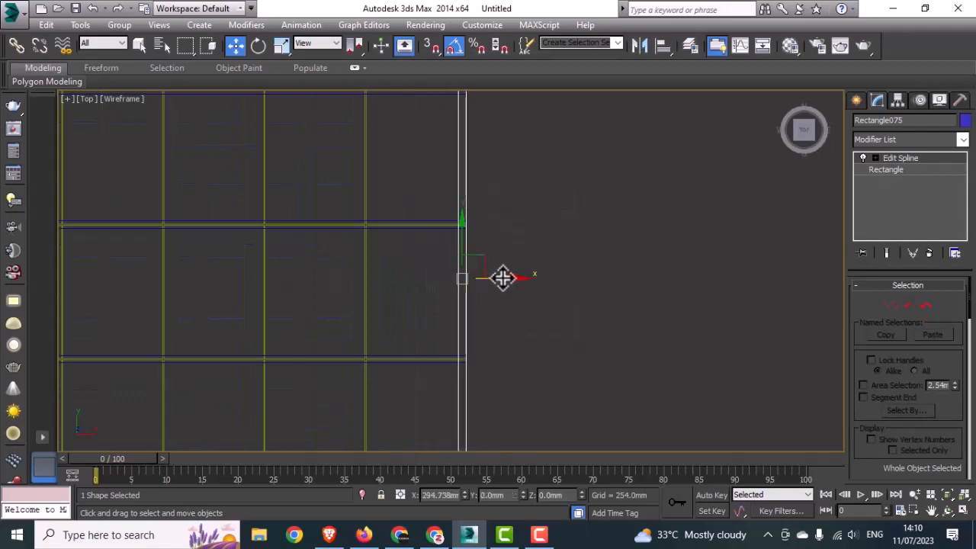
{"action": "scroll", "coordinate": [503, 278], "scroll_direction": "down", "scroll_amount": 5}
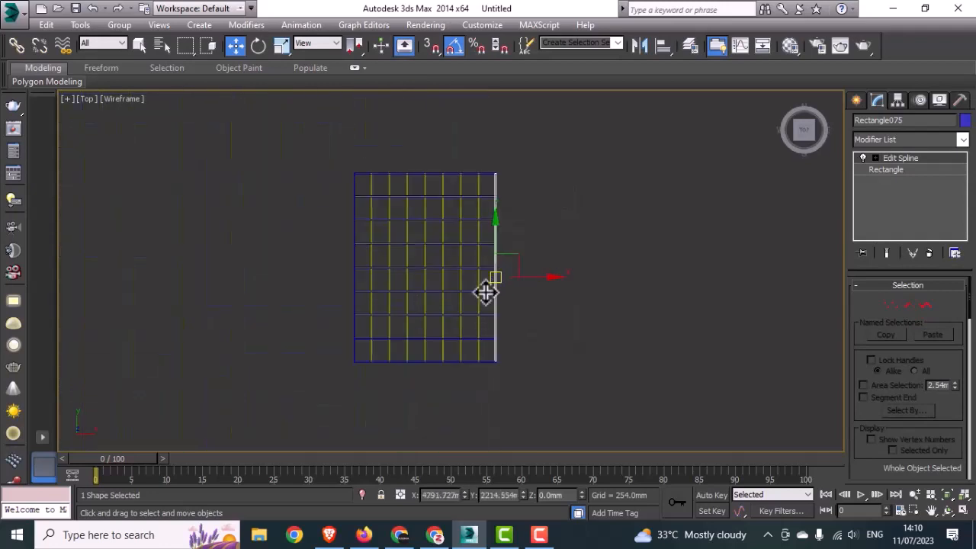
- Add the left upright strip, the top horizontal strip and the first joint strip below it to the selection
{"action": "scroll", "coordinate": [351, 165], "scroll_direction": "up", "scroll_amount": 4}
{"action": "scroll", "coordinate": [359, 207], "scroll_direction": "up", "scroll_amount": 4}
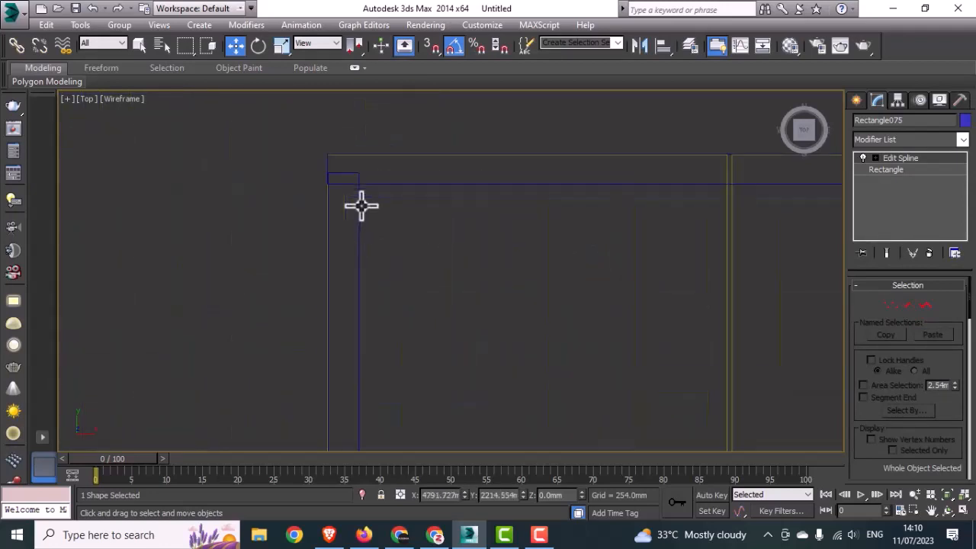
{"action": "left_click", "coordinate": [358, 210], "text": "ctrl"}
{"action": "left_click", "coordinate": [398, 184], "text": "ctrl"}
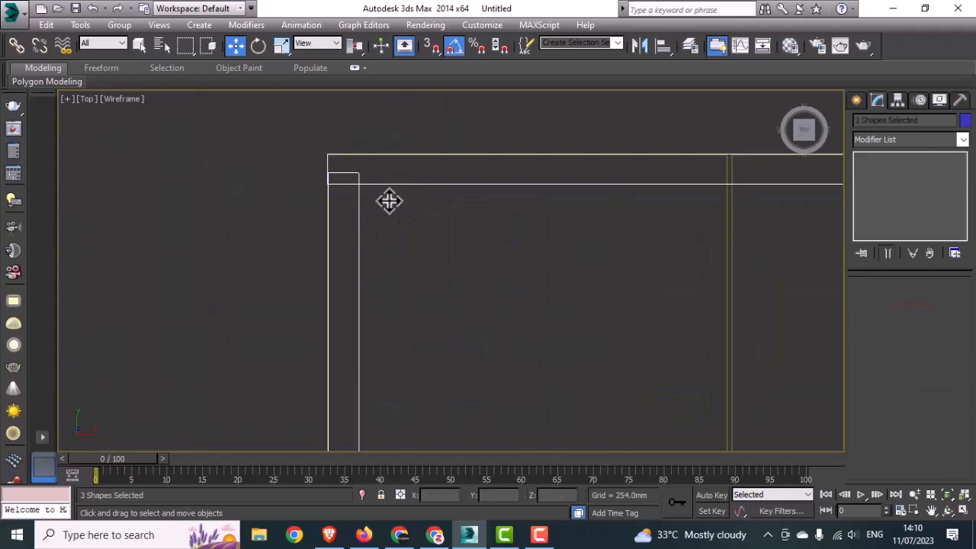
{"action": "scroll", "coordinate": [388, 200], "scroll_direction": "down", "scroll_amount": 3}
{"action": "middle_click_drag", "start_coordinate": [422, 326], "coordinate": [403, 226]}
{"action": "scroll", "coordinate": [393, 255], "scroll_direction": "up", "scroll_amount": 4}
{"action": "left_click", "coordinate": [391, 291], "text": "ctrl"}
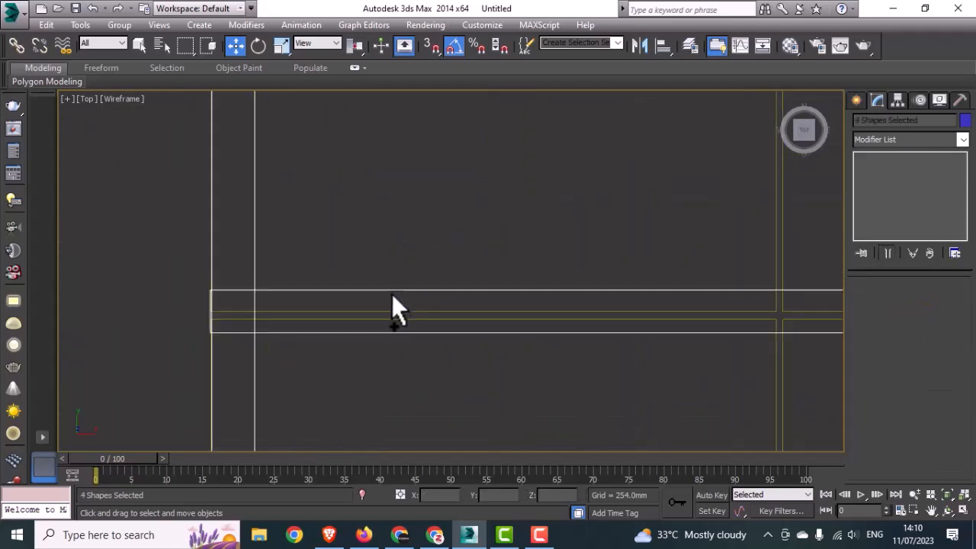
- Add the second and third horizontal joint strips from the grid's top edge to the selection
{"action": "scroll", "coordinate": [383, 328], "scroll_direction": "down", "scroll_amount": 3}
{"action": "middle_click_drag", "start_coordinate": [383, 329], "coordinate": [342, 178]}
{"action": "scroll", "coordinate": [355, 243], "scroll_direction": "up", "scroll_amount": 3}
{"action": "scroll", "coordinate": [356, 243], "scroll_direction": "up", "scroll_amount": 3}
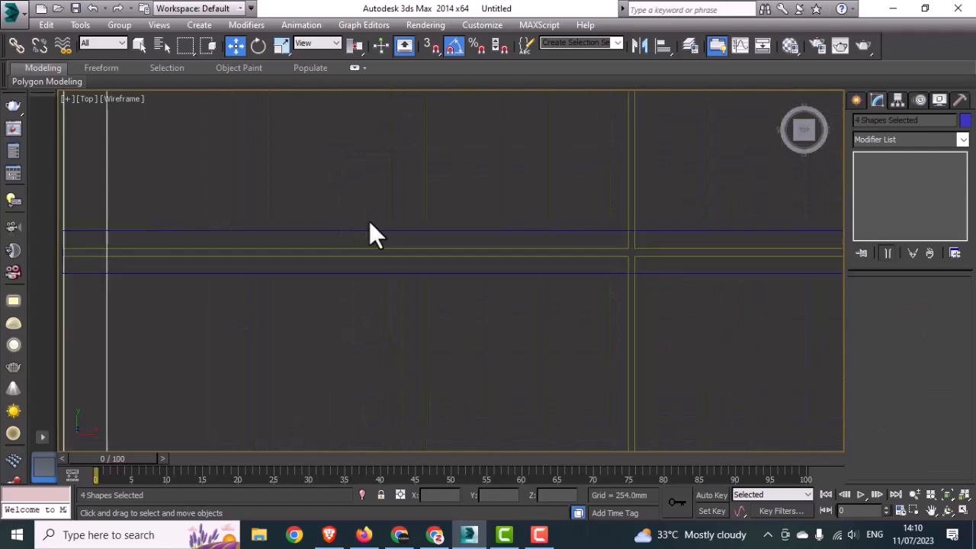
{"action": "left_click", "coordinate": [368, 235], "text": "ctrl"}
{"action": "scroll", "coordinate": [358, 242], "scroll_direction": "down", "scroll_amount": 3}
{"action": "middle_click_drag", "start_coordinate": [357, 242], "coordinate": [353, 259]}
{"action": "scroll", "coordinate": [349, 260], "scroll_direction": "up", "scroll_amount": 3}
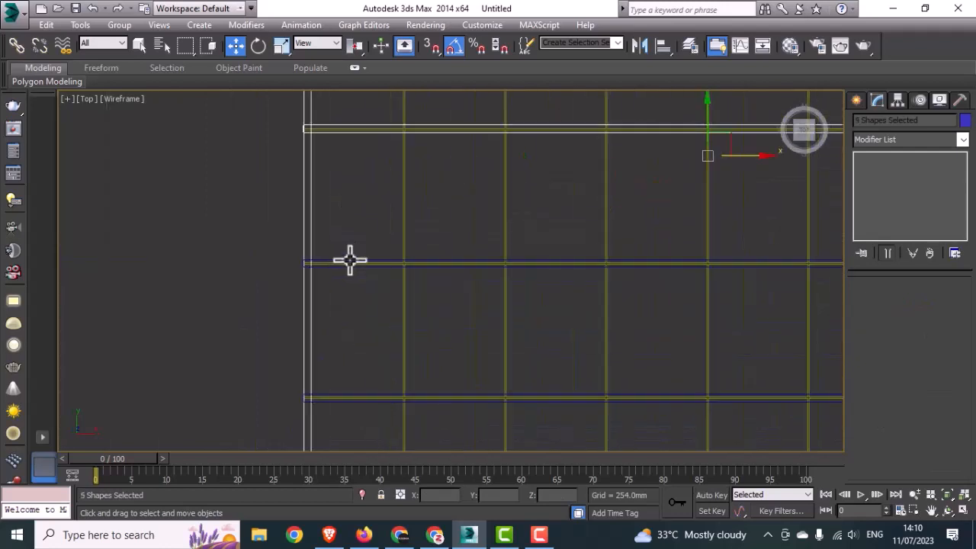
{"action": "left_click", "coordinate": [356, 276], "text": "ctrl"}
- Add the fourth and fifth horizontal joint strips from the grid's top edge to the selection
{"action": "scroll", "coordinate": [355, 276], "scroll_direction": "down", "scroll_amount": 3}
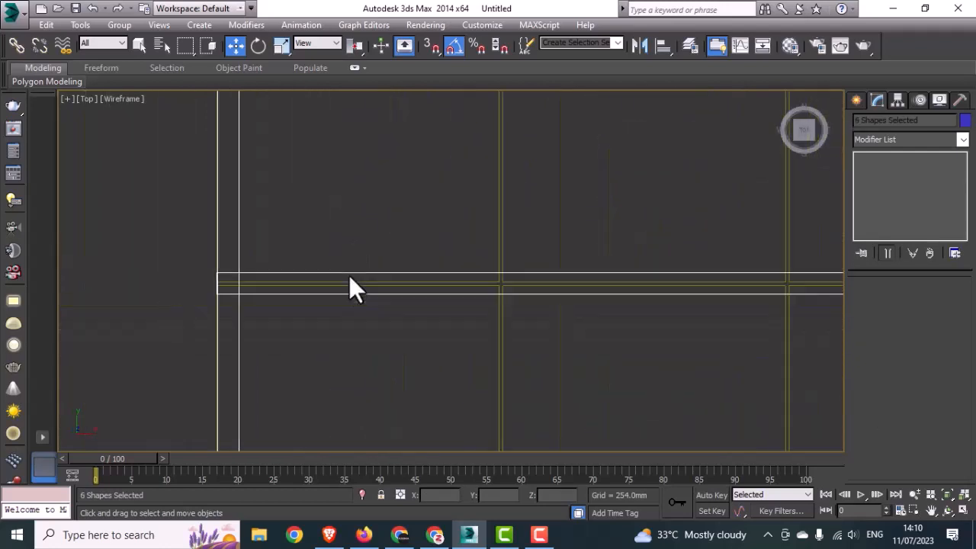
{"action": "middle_click_drag", "start_coordinate": [349, 276], "coordinate": [345, 228]}
{"action": "scroll", "coordinate": [339, 287], "scroll_direction": "up", "scroll_amount": 7}
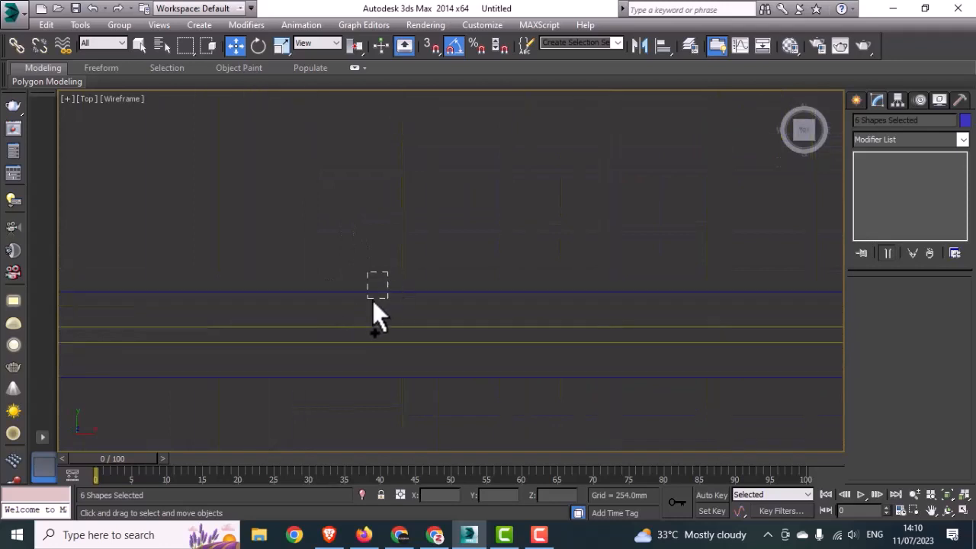
{"action": "left_click", "coordinate": [372, 295], "text": "ctrl"}
{"action": "scroll", "coordinate": [368, 302], "scroll_direction": "down", "scroll_amount": 1}
{"action": "scroll", "coordinate": [368, 302], "scroll_direction": "down", "scroll_amount": 3}
{"action": "middle_click_drag", "start_coordinate": [366, 385], "coordinate": [364, 214]}
{"action": "middle_click_drag", "start_coordinate": [360, 404], "coordinate": [337, 281]}
{"action": "scroll", "coordinate": [346, 265], "scroll_direction": "up", "scroll_amount": 4}
{"action": "left_click", "coordinate": [396, 224], "text": "ctrl"}
- Add the last two horizontal joint strips and the strip along the grid's bottom edge to the selection
{"action": "scroll", "coordinate": [347, 277], "scroll_direction": "down", "scroll_amount": 9}
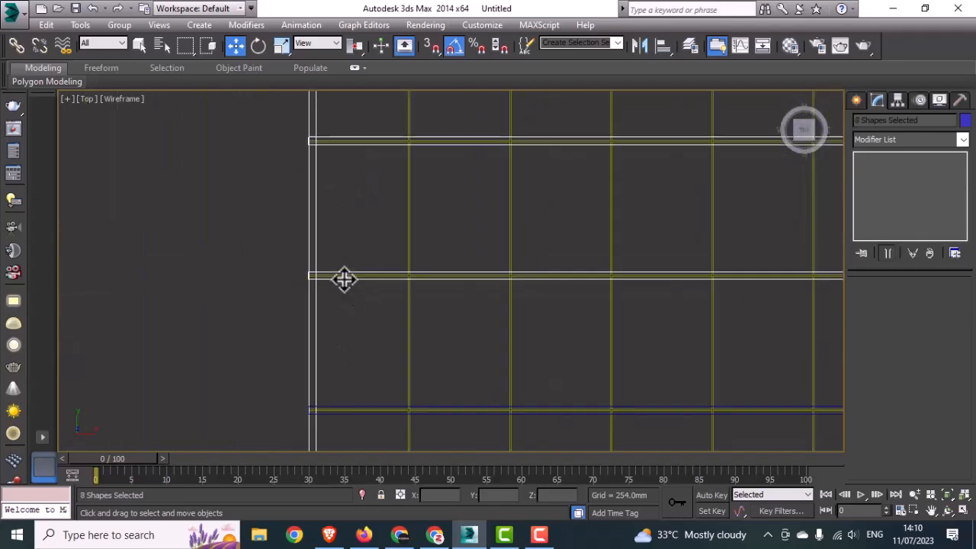
{"action": "middle_click_drag", "start_coordinate": [351, 345], "coordinate": [351, 271]}
{"action": "scroll", "coordinate": [349, 271], "scroll_direction": "up", "scroll_amount": 3}
{"action": "scroll", "coordinate": [349, 265], "scroll_direction": "up", "scroll_amount": 7}
{"action": "left_click_drag", "start_coordinate": [386, 216], "coordinate": [368, 257], "text": "ctrl"}
{"action": "scroll", "coordinate": [350, 275], "scroll_direction": "down", "scroll_amount": 7}
{"action": "scroll", "coordinate": [322, 246], "scroll_direction": "down", "scroll_amount": 3}
{"action": "scroll", "coordinate": [326, 241], "scroll_direction": "up", "scroll_amount": 10}
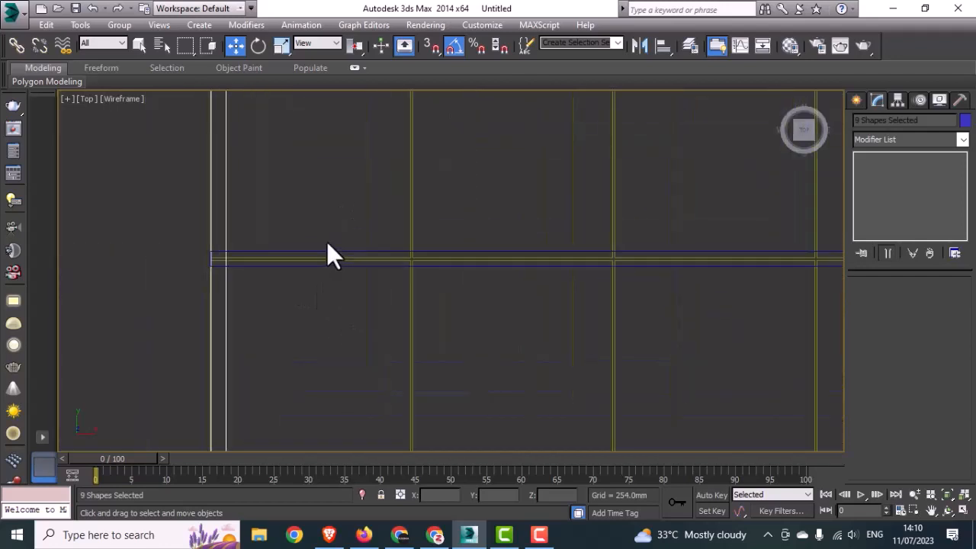
{"action": "scroll", "coordinate": [328, 266], "scroll_direction": "down", "scroll_amount": 3}
{"action": "left_click_drag", "start_coordinate": [392, 175], "coordinate": [350, 242], "text": "ctrl"}
{"action": "scroll", "coordinate": [350, 243], "scroll_direction": "up", "scroll_amount": 6}
{"action": "middle_click_drag", "start_coordinate": [341, 351], "coordinate": [340, 296]}
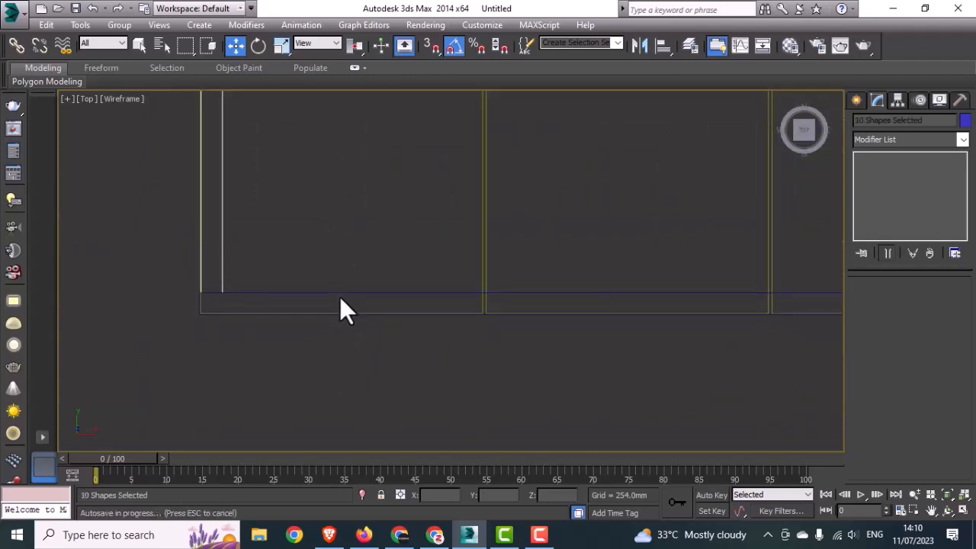
{"action": "scroll", "coordinate": [340, 293], "scroll_direction": "up", "scroll_amount": 2}
{"action": "left_click_drag", "start_coordinate": [354, 282], "coordinate": [345, 301], "text": "ctrl"}
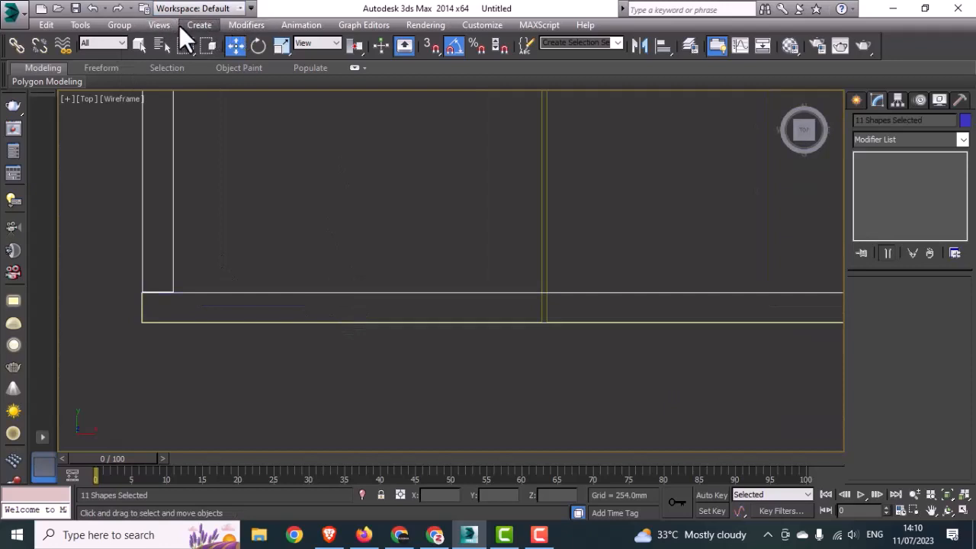
- Group the selected strips under the name "panel"
{"action": "left_click", "coordinate": [120, 24]}
{"action": "left_click", "coordinate": [141, 42]}
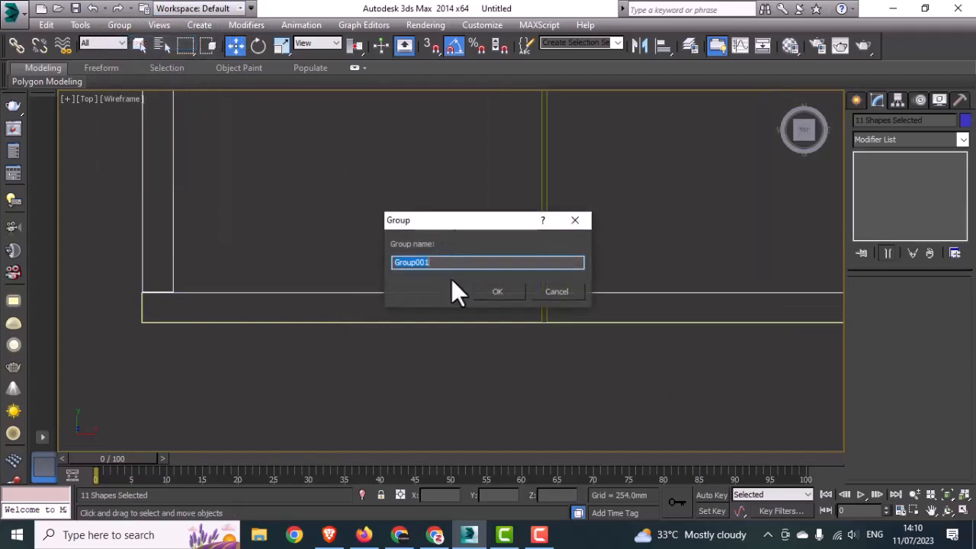
{"action": "type", "text": "panel"}
{"action": "left_click", "coordinate": [497, 292]}
- Apply an Extrude modifier of 38.1 mm to the panel group in the perspective view and turn on Generate Mapping Coords
{"action": "scroll", "coordinate": [480, 305], "scroll_direction": "down", "scroll_amount": 4}
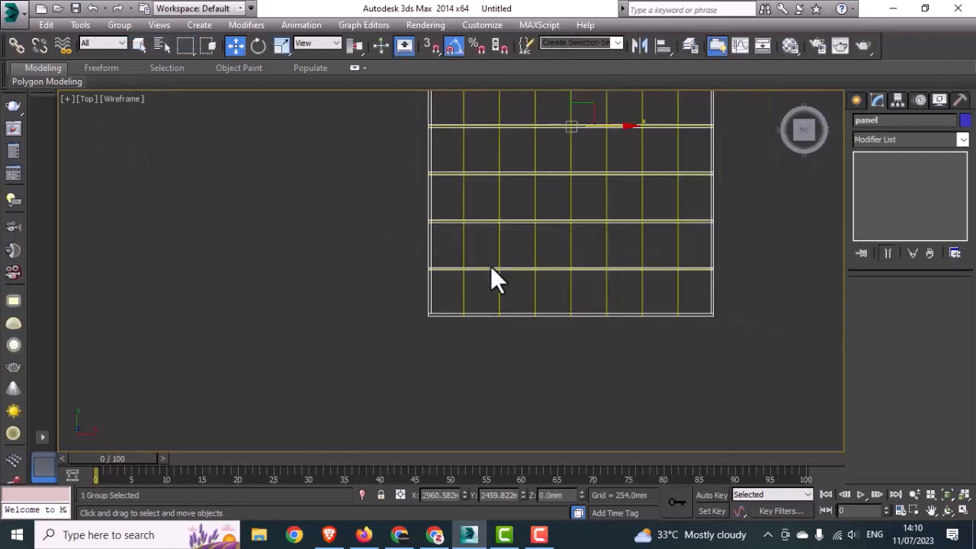
{"action": "middle_click_drag", "start_coordinate": [490, 266], "coordinate": [302, 372]}
{"action": "scroll", "coordinate": [350, 284], "scroll_direction": "down", "scroll_amount": 3}
{"action": "key", "text": "alt+w"}
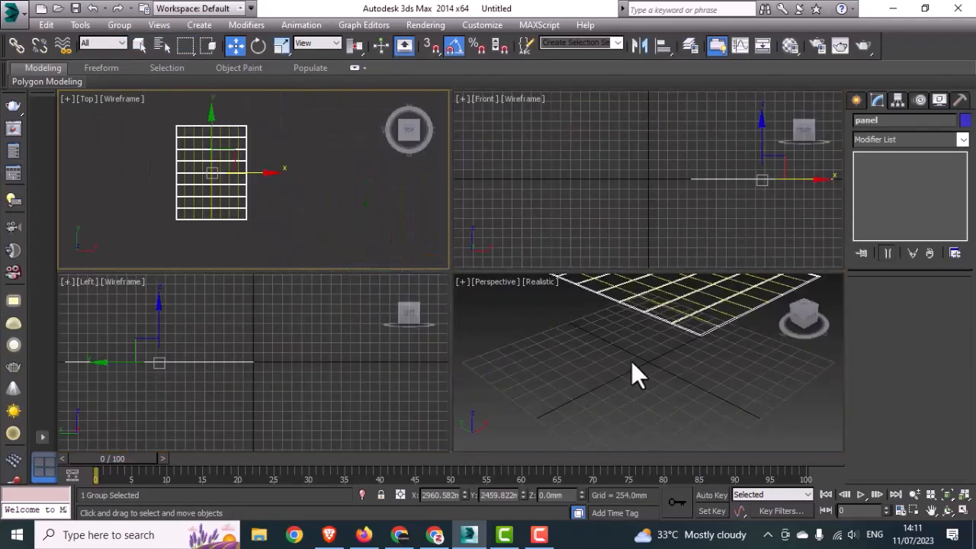
{"action": "right_click", "coordinate": [631, 359]}
{"action": "key", "text": "alt+w"}
{"action": "middle_click_drag", "start_coordinate": [581, 280], "coordinate": [570, 369]}
{"action": "scroll", "coordinate": [556, 285], "scroll_direction": "down", "scroll_amount": 2}
{"action": "middle_click_drag", "start_coordinate": [556, 284], "coordinate": [524, 347]}
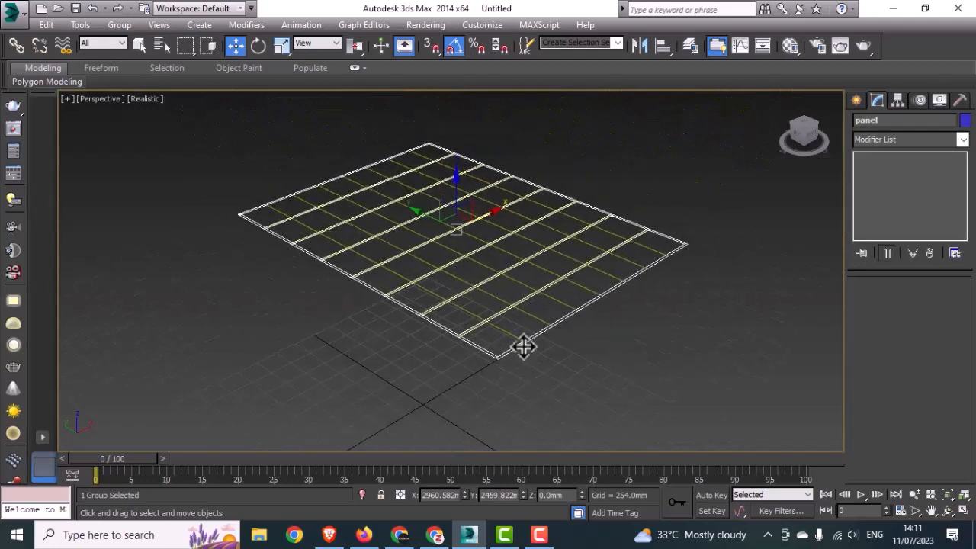
{"action": "left_click", "coordinate": [881, 135]}
{"action": "key", "text": "e"}
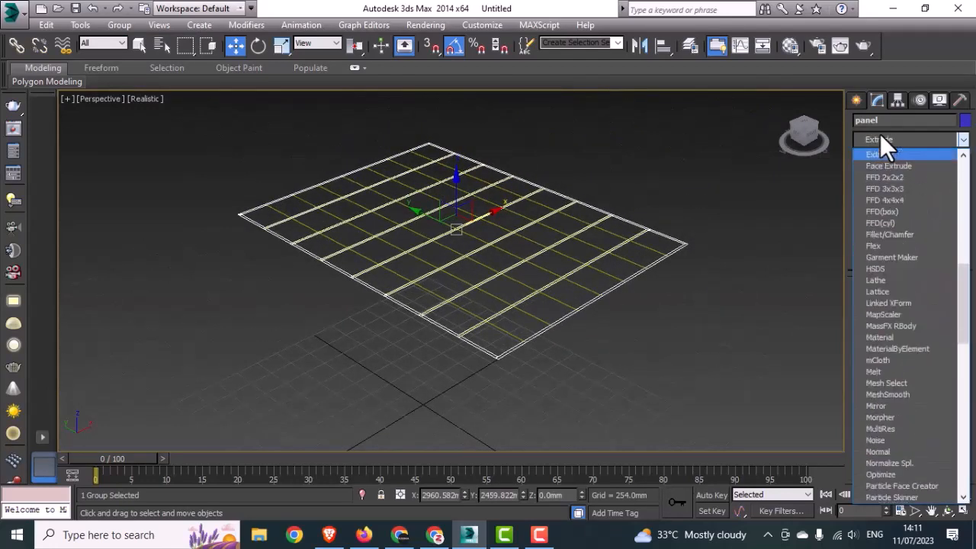
{"action": "left_click", "coordinate": [878, 153]}
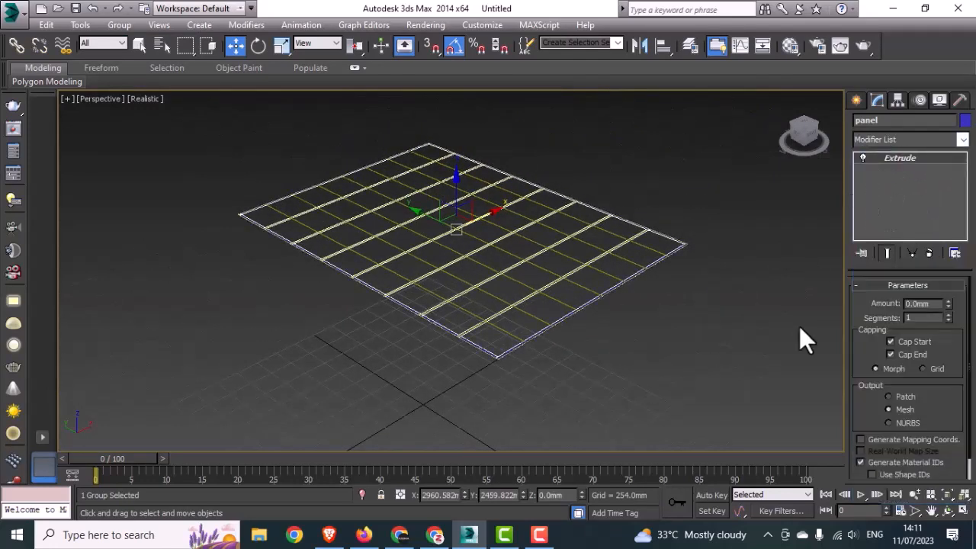
{"action": "left_click_drag", "start_coordinate": [931, 303], "coordinate": [888, 311]}
{"action": "key", "text": "Return"}
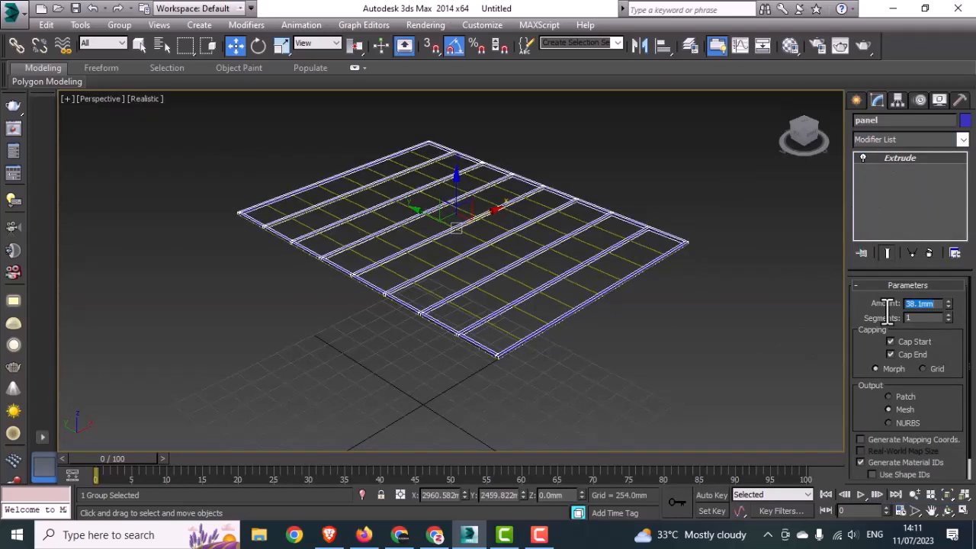
{"action": "scroll", "coordinate": [549, 314], "scroll_direction": "up", "scroll_amount": 3}
{"action": "scroll", "coordinate": [549, 314], "scroll_direction": "down", "scroll_amount": 1}
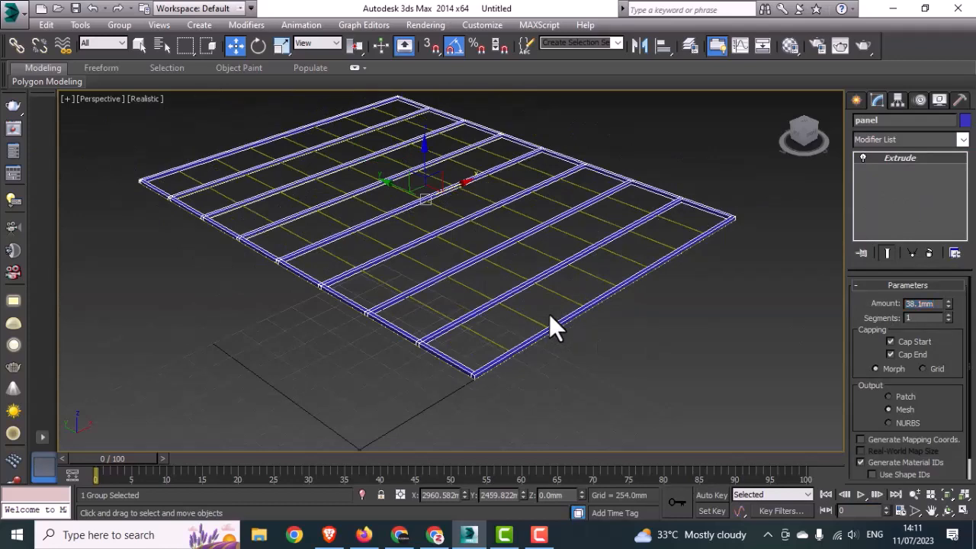
{"action": "left_click", "coordinate": [902, 439]}
- Select all grid rectangles in the upper four rows in the top view, leaving the panel group out
{"action": "key", "text": "alt+w"}
{"action": "right_click", "coordinate": [296, 251]}
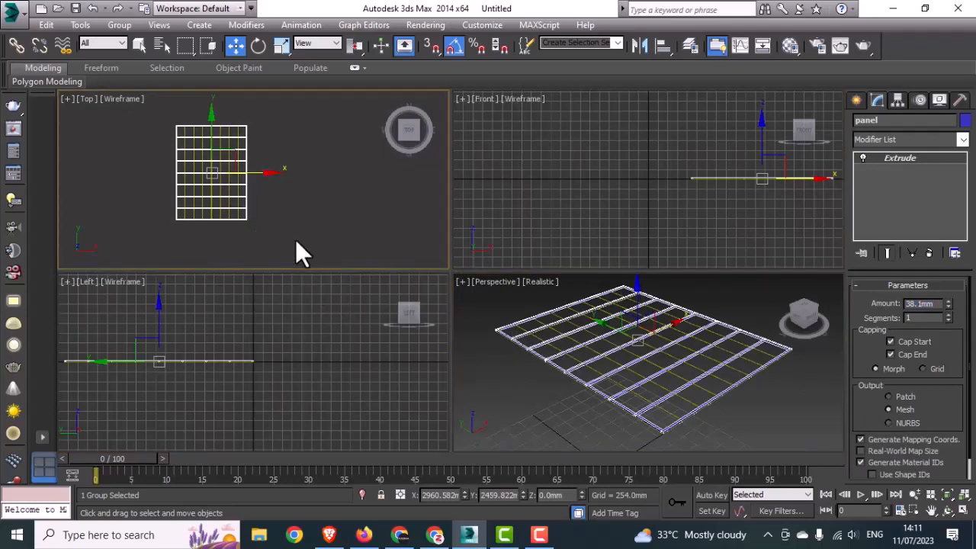
{"action": "key", "text": "alt+w"}
{"action": "scroll", "coordinate": [295, 243], "scroll_direction": "up", "scroll_amount": 5}
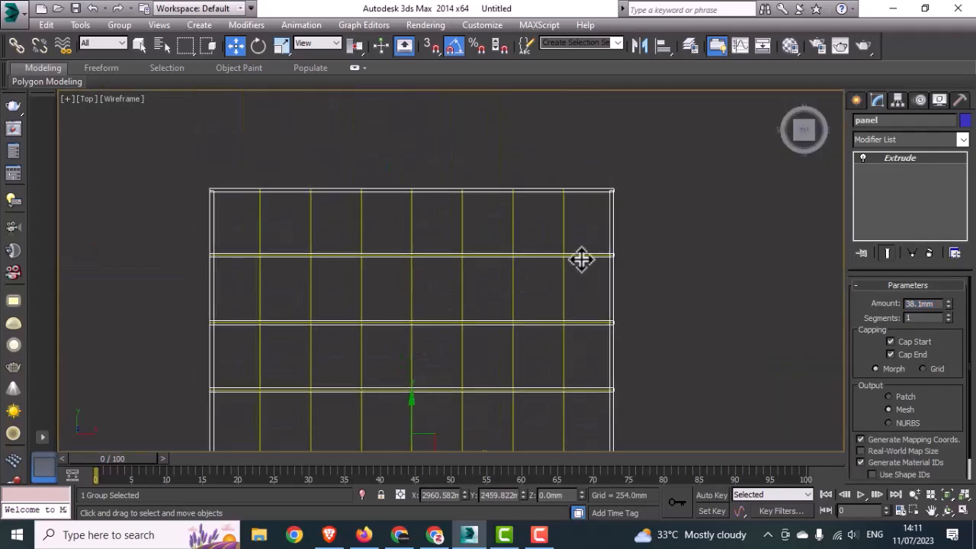
{"action": "left_click_drag", "start_coordinate": [242, 230], "coordinate": [244, 231]}
{"action": "middle_click_drag", "start_coordinate": [485, 348], "coordinate": [490, 284]}
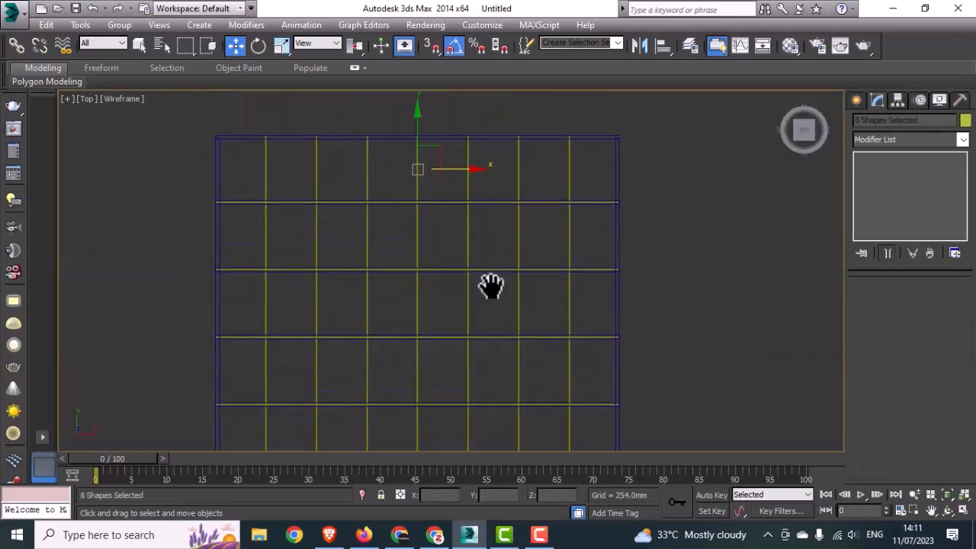
{"action": "left_click_drag", "start_coordinate": [580, 224], "coordinate": [261, 244], "text": "ctrl"}
{"action": "left_click_drag", "start_coordinate": [266, 313], "coordinate": [266, 313], "text": "ctrl"}
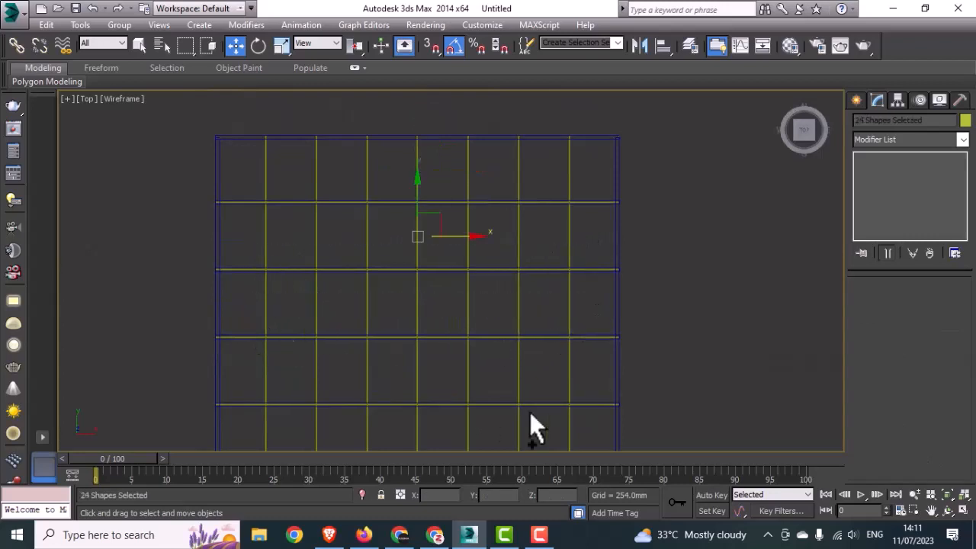
{"action": "left_click_drag", "start_coordinate": [221, 376], "coordinate": [239, 381], "text": "ctrl"}
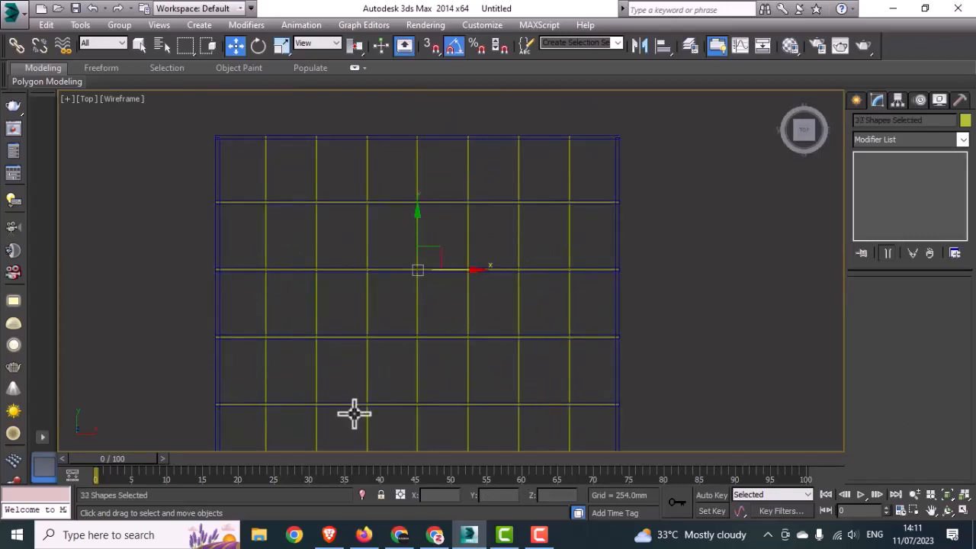
- Add the rectangles of the lower four grid rows to the selection
{"action": "middle_click_drag", "start_coordinate": [355, 410], "coordinate": [345, 271]}
{"action": "left_click_drag", "start_coordinate": [590, 279], "coordinate": [343, 315], "text": "ctrl"}
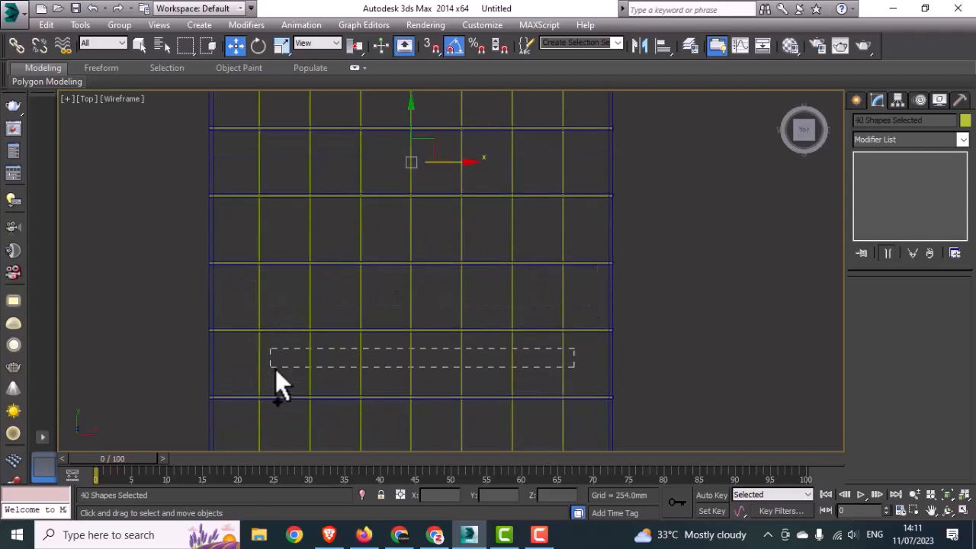
{"action": "left_click_drag", "start_coordinate": [275, 368], "coordinate": [256, 378], "text": "ctrl"}
{"action": "middle_click_drag", "start_coordinate": [309, 381], "coordinate": [316, 373]}
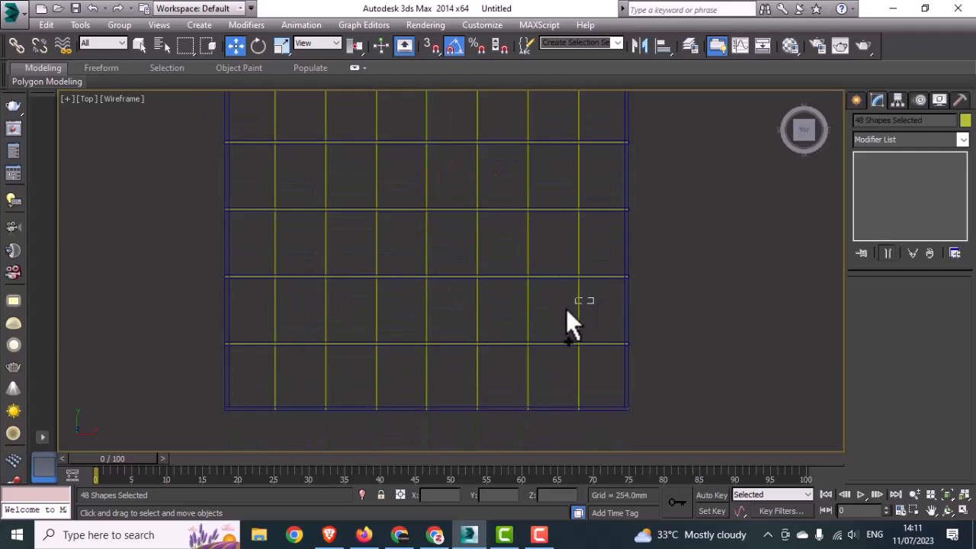
{"action": "left_click_drag", "start_coordinate": [284, 321], "coordinate": [283, 319], "text": "ctrl"}
{"action": "left_click_drag", "start_coordinate": [292, 395], "coordinate": [270, 395], "text": "ctrl"}
- Apply an Extrude modifier with an amount of 8 mm to the selected grid rectangles
{"action": "key", "text": "alt+w"}
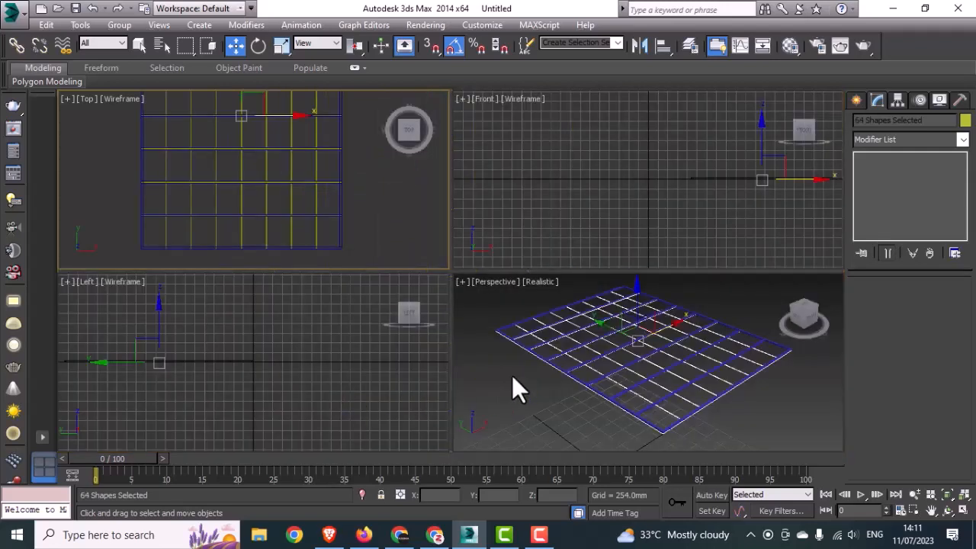
{"action": "middle_click", "coordinate": [511, 375]}
{"action": "key", "text": "alt+w"}
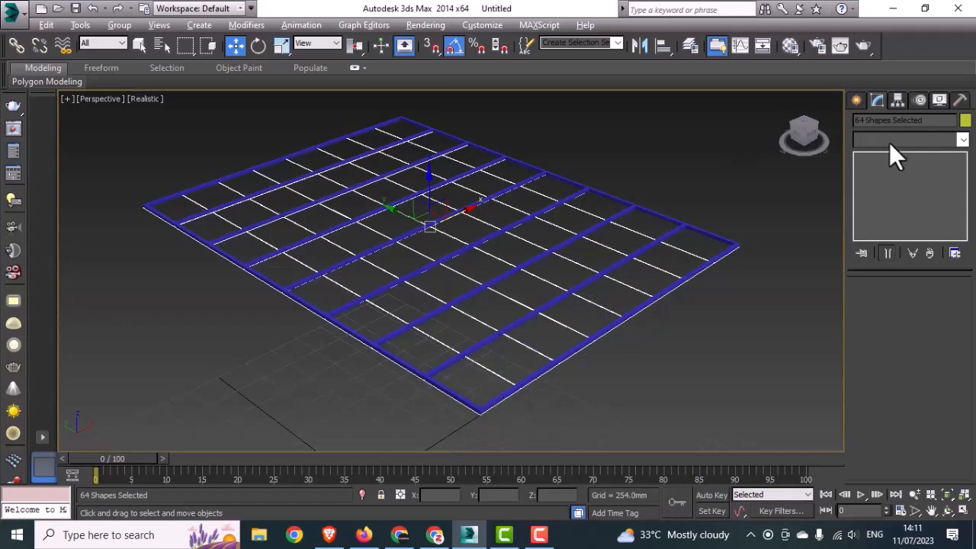
{"action": "left_click", "coordinate": [888, 142]}
{"action": "scroll", "coordinate": [889, 145], "scroll_direction": "down", "scroll_amount": 10}
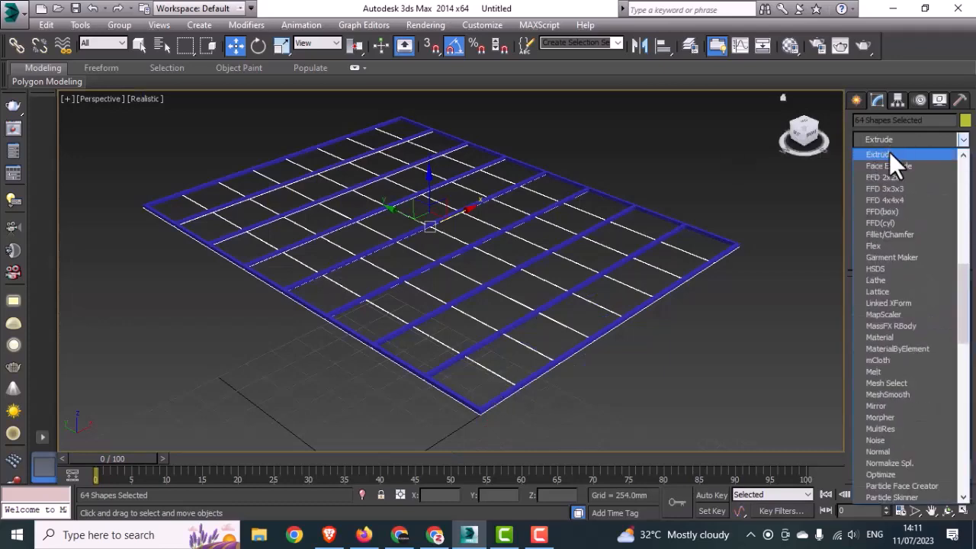
{"action": "left_click", "coordinate": [888, 153]}
{"action": "double_click", "coordinate": [935, 303]}
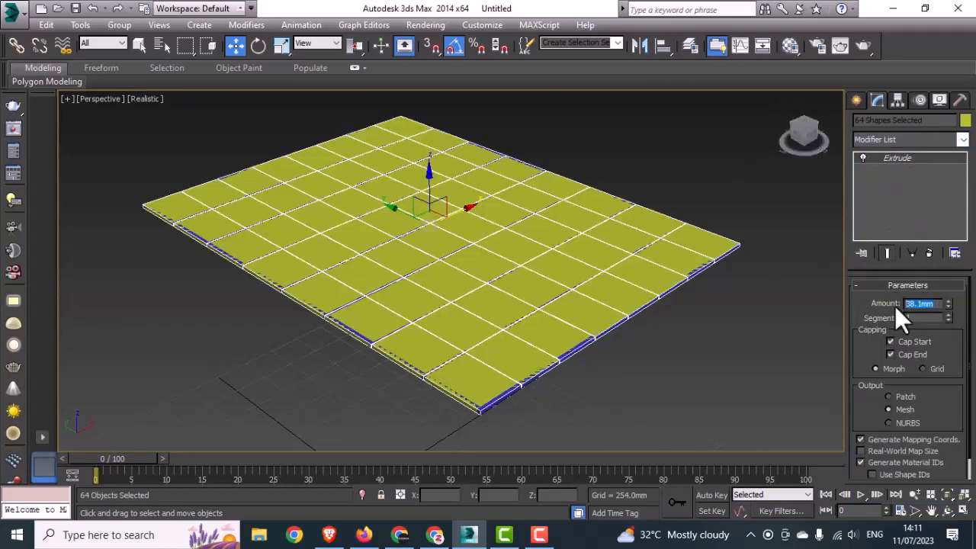
{"action": "type", "text": "8"}
{"action": "key", "text": "Return"}
- Move the extruded rectangles down in the left view until their tops meet the underside of the panel strips, and return to perspective
{"action": "key", "text": "alt+w"}
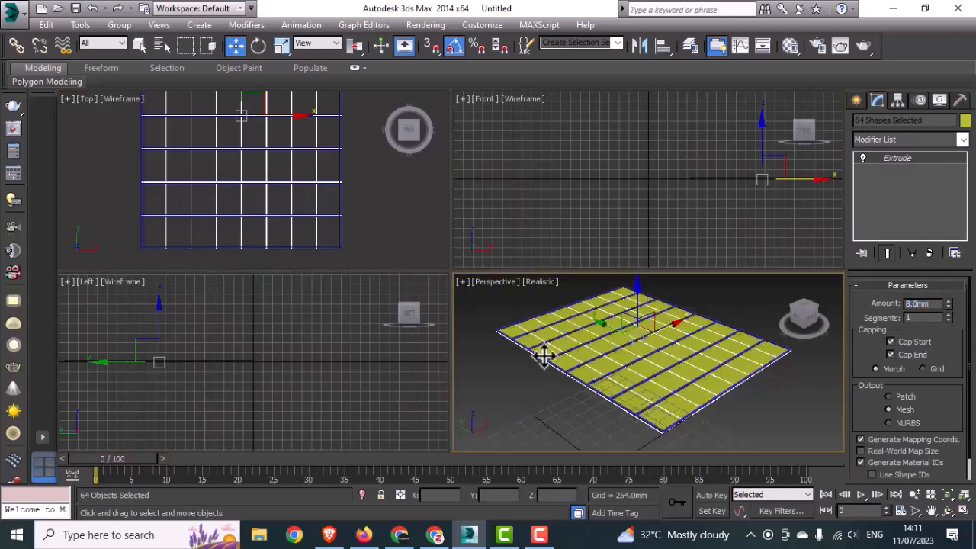
{"action": "middle_click", "coordinate": [319, 213]}
{"action": "middle_click", "coordinate": [239, 415]}
{"action": "key", "text": "alt+w"}
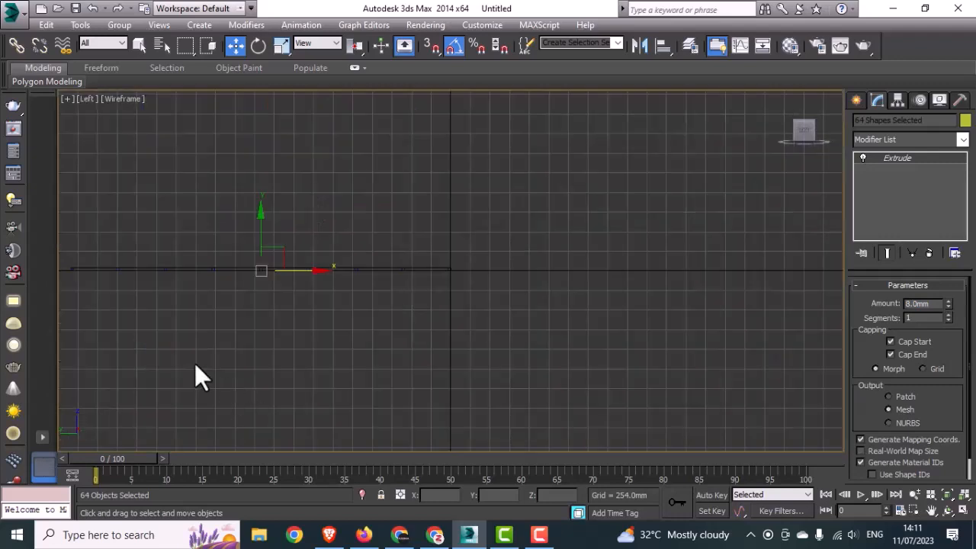
{"action": "scroll", "coordinate": [263, 282], "scroll_direction": "up", "scroll_amount": 4}
{"action": "scroll", "coordinate": [263, 245], "scroll_direction": "up", "scroll_amount": 3}
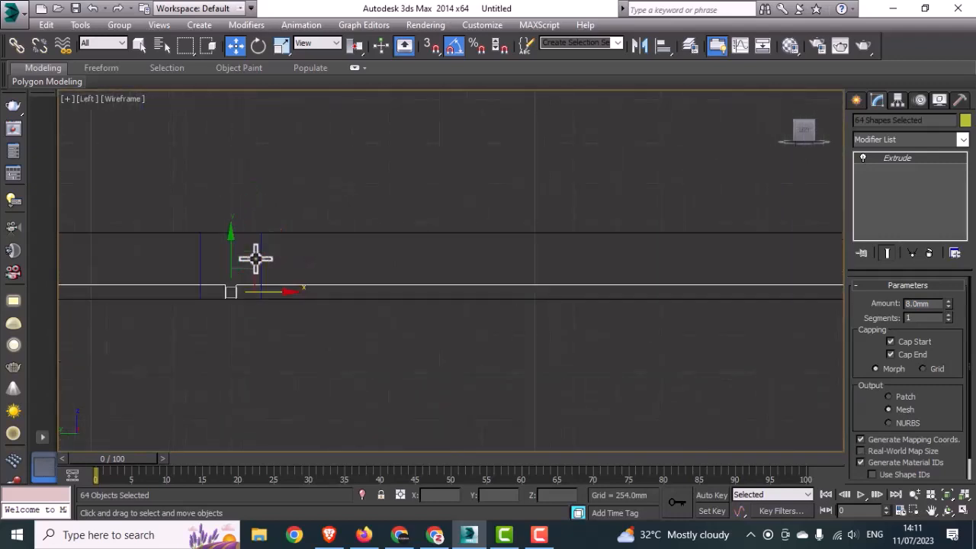
{"action": "middle_click_drag", "start_coordinate": [257, 259], "coordinate": [345, 275]}
{"action": "mouse_move", "coordinate": [336, 253]}
{"action": "left_mouse_down"}
{"action": "mouse_move", "coordinate": [335, 267]}
{"action": "mouse_move", "coordinate": [349, 266]}
{"action": "left_mouse_up"}
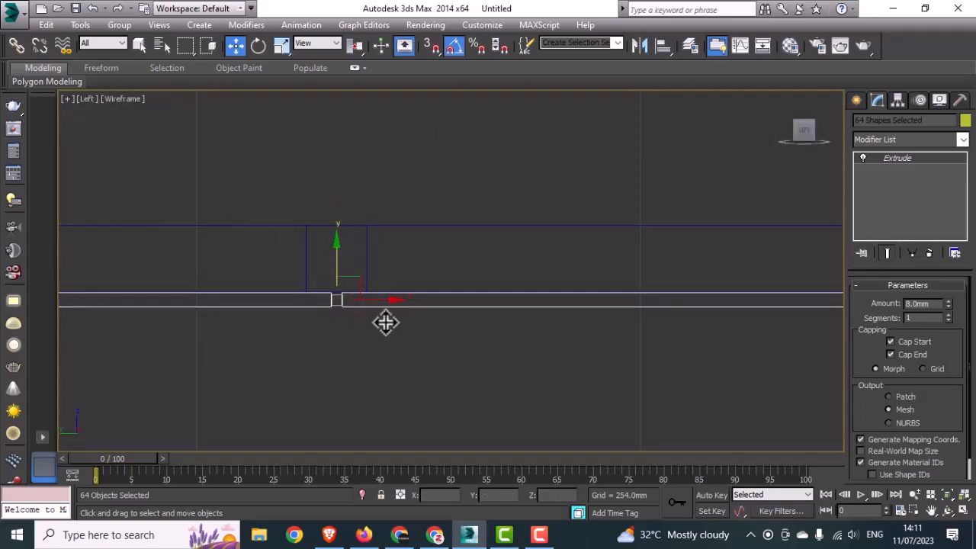
{"action": "key", "text": "alt+w"}
{"action": "right_click", "coordinate": [614, 393]}
{"action": "key", "text": "alt+w"}
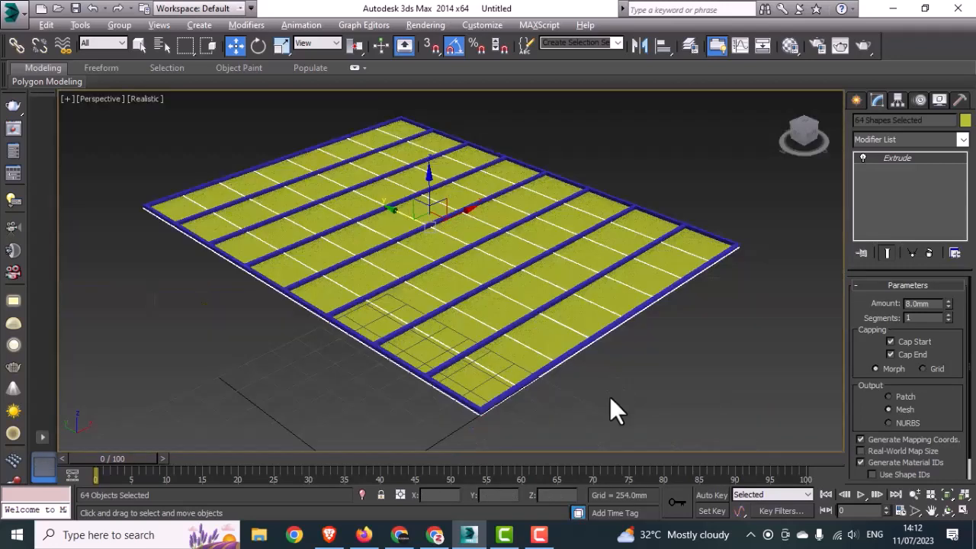
- Group the selected extruded plates under the name glass
{"action": "scroll", "coordinate": [610, 397], "scroll_direction": "down", "scroll_amount": 3}
{"action": "left_click", "coordinate": [124, 25]}
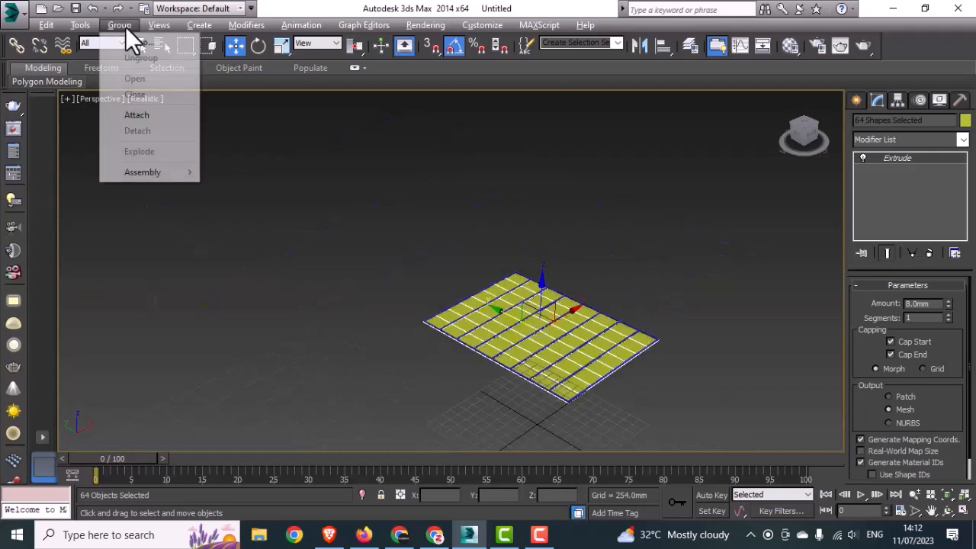
{"action": "left_click", "coordinate": [137, 43]}
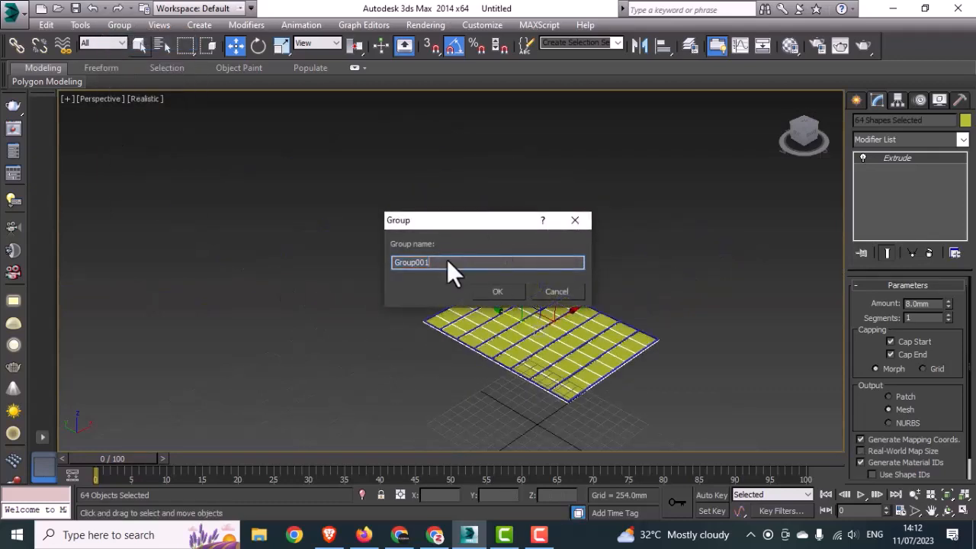
{"action": "left_click_drag", "start_coordinate": [448, 262], "coordinate": [335, 271]}
{"action": "type", "text": "glai"}
{"action": "left_click", "coordinate": [491, 291]}
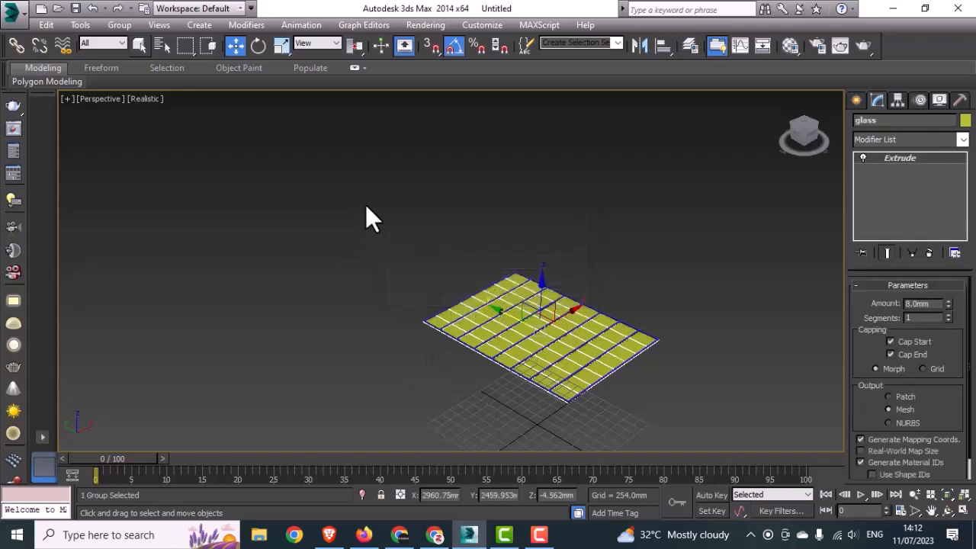
- Select both the glass group and the panel frame group and rotate them together so the panel stands upright
{"action": "left_click_drag", "start_coordinate": [365, 204], "coordinate": [684, 412]}
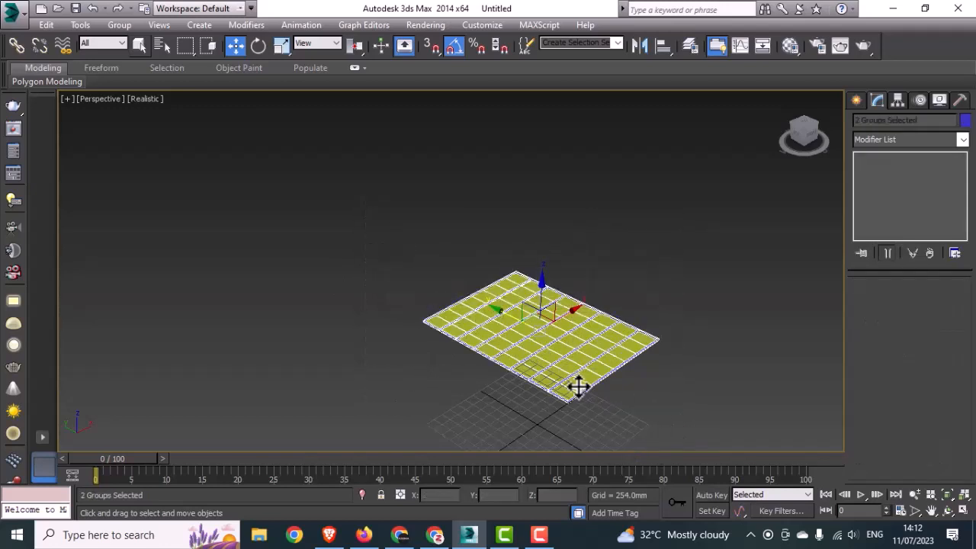
{"action": "key", "text": "e"}
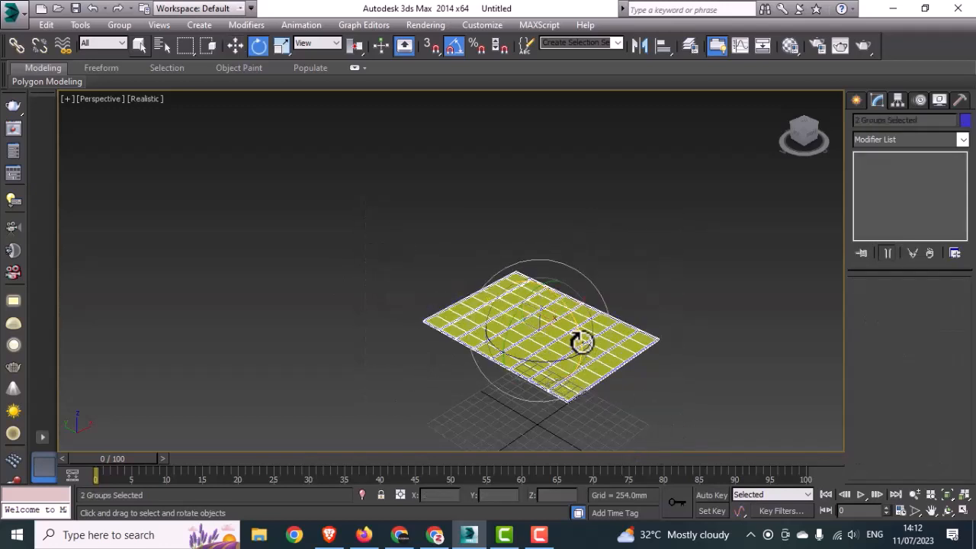
{"action": "left_click_drag", "start_coordinate": [582, 342], "coordinate": [593, 361]}
{"action": "left_click", "coordinate": [567, 331]}
- Examine the upright panel up close in the perspective view and its thickness in the top view
{"action": "scroll", "coordinate": [483, 337], "scroll_direction": "up", "scroll_amount": 4}
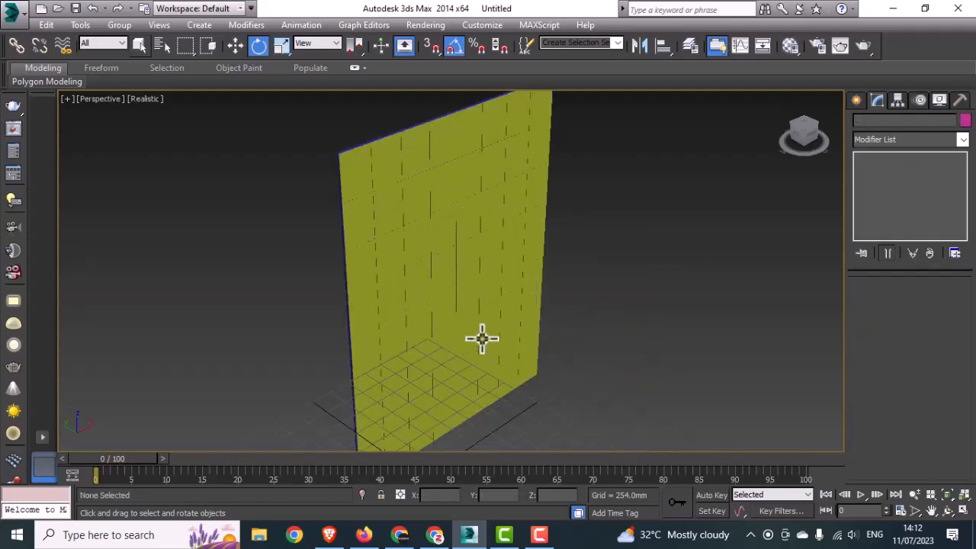
{"action": "scroll", "coordinate": [475, 343], "scroll_direction": "up", "scroll_amount": 3}
{"action": "middle_click_drag", "start_coordinate": [474, 342], "coordinate": [449, 321], "text": "alt"}
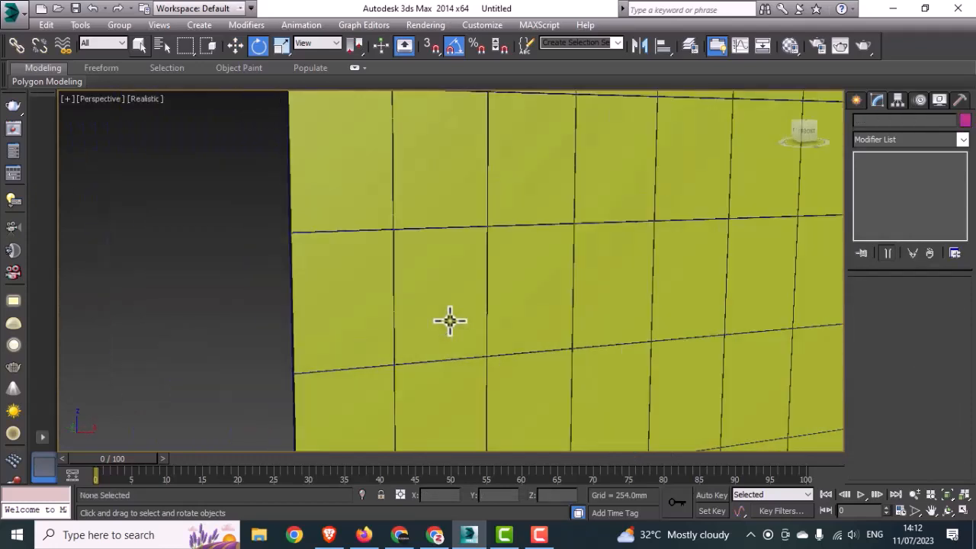
{"action": "scroll", "coordinate": [449, 335], "scroll_direction": "down", "scroll_amount": 5}
{"action": "middle_click_drag", "start_coordinate": [509, 375], "coordinate": [493, 318]}
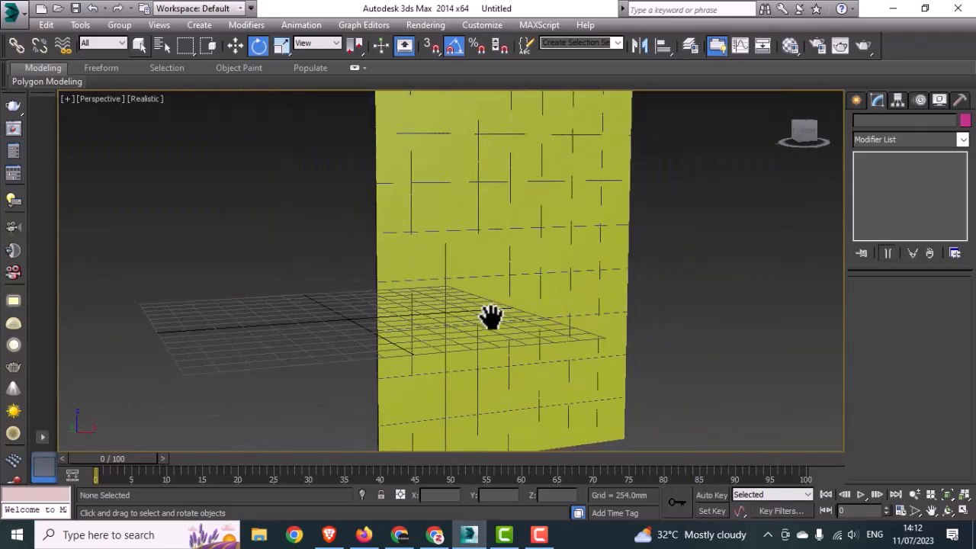
{"action": "key", "text": "alt+w"}
{"action": "middle_click", "coordinate": [254, 220]}
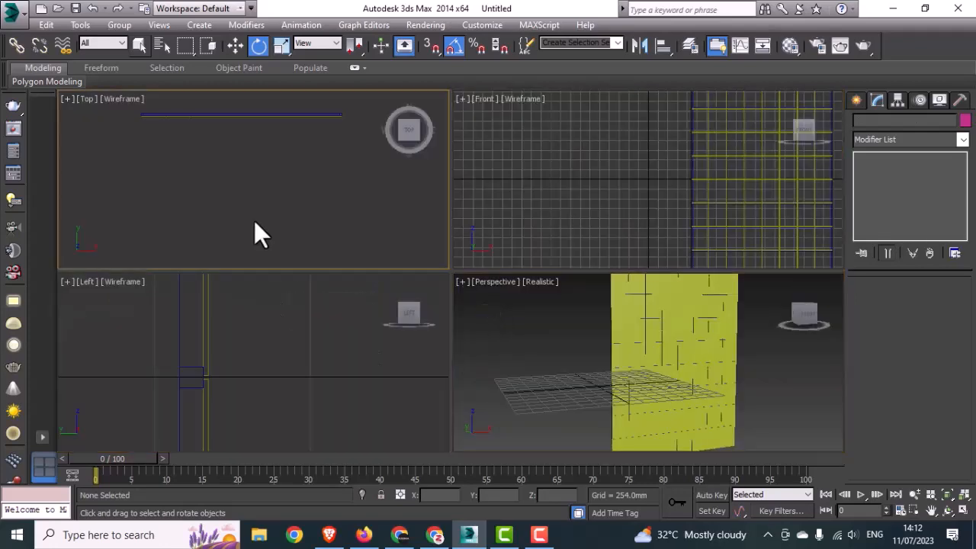
{"action": "key", "text": "alt+w"}
{"action": "middle_click_drag", "start_coordinate": [254, 220], "coordinate": [374, 316]}
{"action": "scroll", "coordinate": [385, 236], "scroll_direction": "up", "scroll_amount": 5}
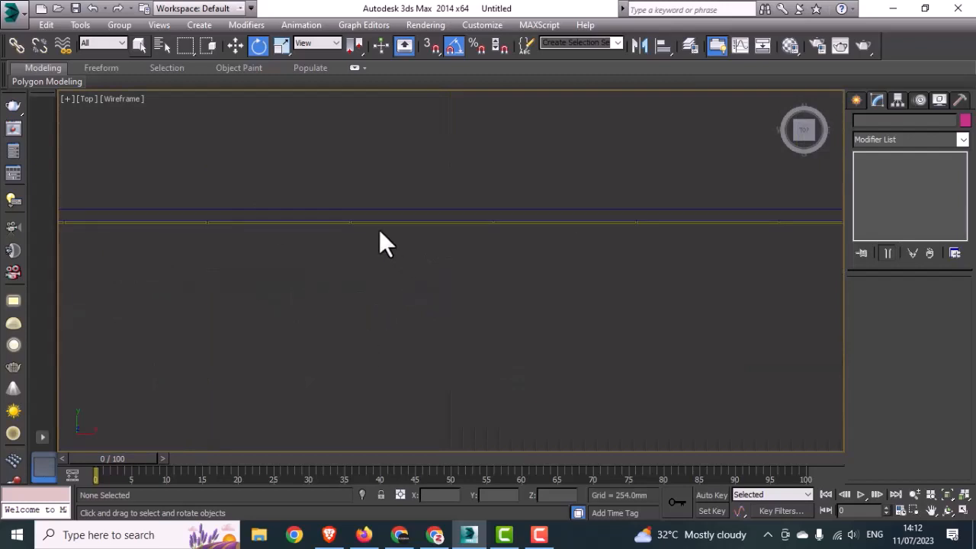
{"action": "scroll", "coordinate": [361, 216], "scroll_direction": "down", "scroll_amount": 6}
- Examine the crossings of the plate gaps and horizontal strips along the panel's outer edge in the front view
{"action": "key", "text": "alt+w"}
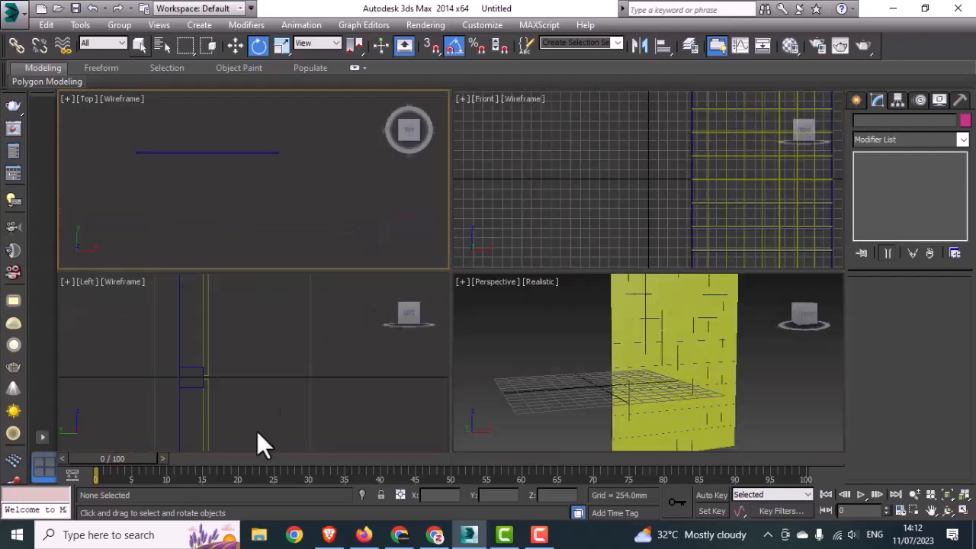
{"action": "middle_click", "coordinate": [320, 379]}
{"action": "middle_click", "coordinate": [704, 178]}
{"action": "key", "text": "alt+w"}
{"action": "middle_click_drag", "start_coordinate": [660, 211], "coordinate": [474, 244]}
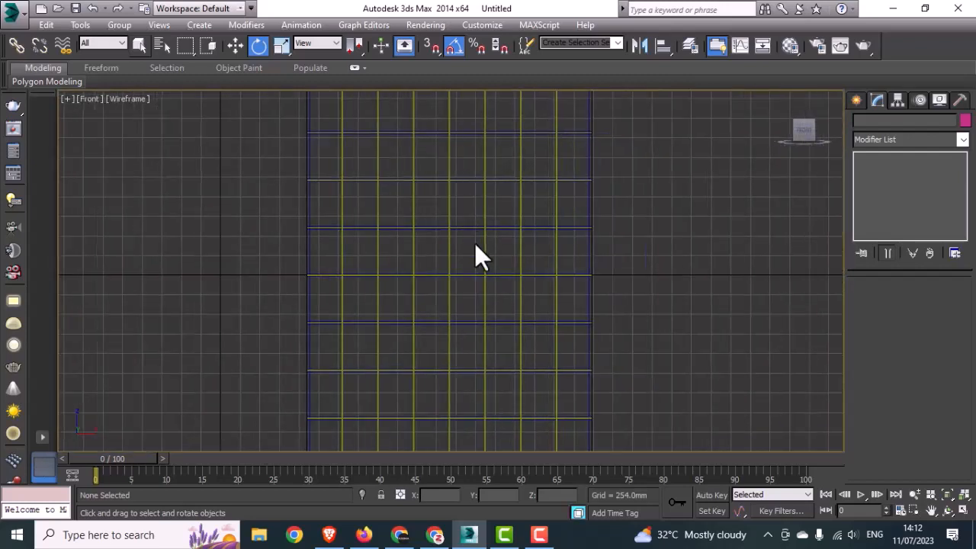
{"action": "scroll", "coordinate": [405, 331], "scroll_direction": "up", "scroll_amount": 6}
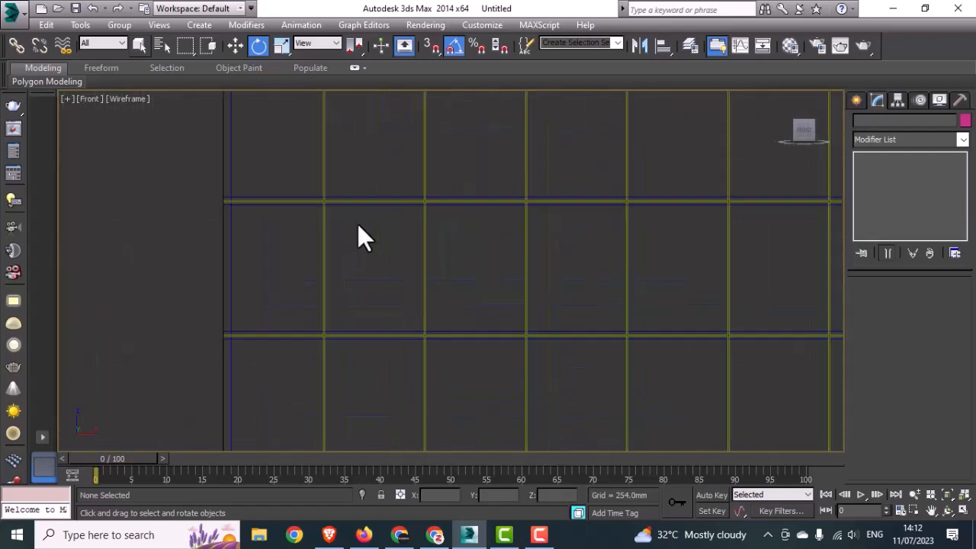
{"action": "middle_click_drag", "start_coordinate": [358, 225], "coordinate": [359, 233]}
{"action": "scroll", "coordinate": [329, 221], "scroll_direction": "up", "scroll_amount": 3}
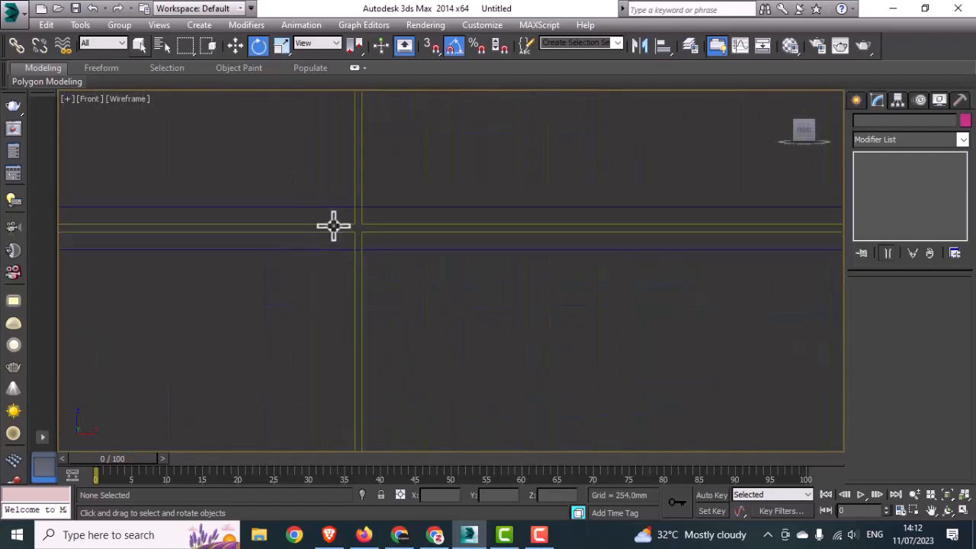
{"action": "middle_click_drag", "start_coordinate": [112, 215], "coordinate": [180, 224]}
{"action": "middle_click_drag", "start_coordinate": [102, 263], "coordinate": [228, 256]}
{"action": "scroll", "coordinate": [144, 279], "scroll_direction": "down", "scroll_amount": 3}
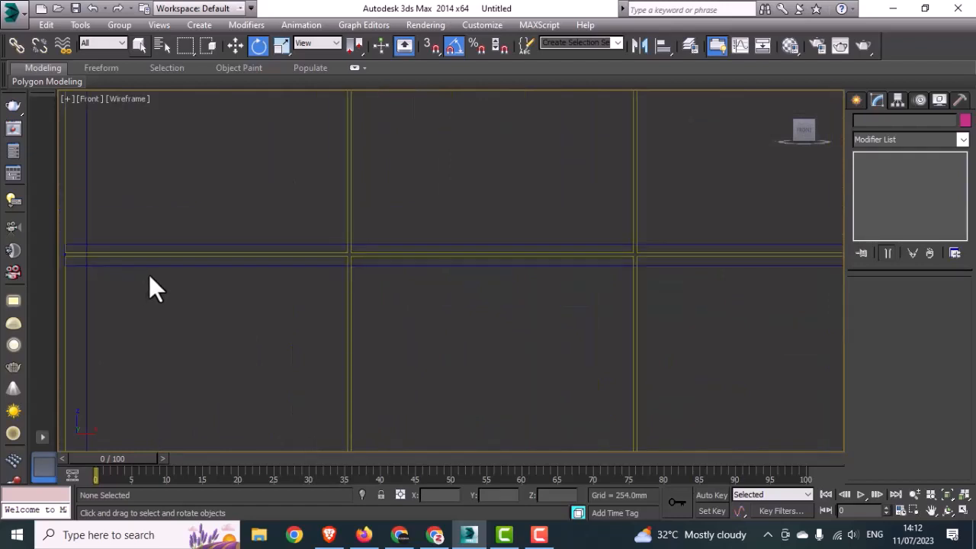
{"action": "middle_click_drag", "start_coordinate": [157, 274], "coordinate": [257, 266]}
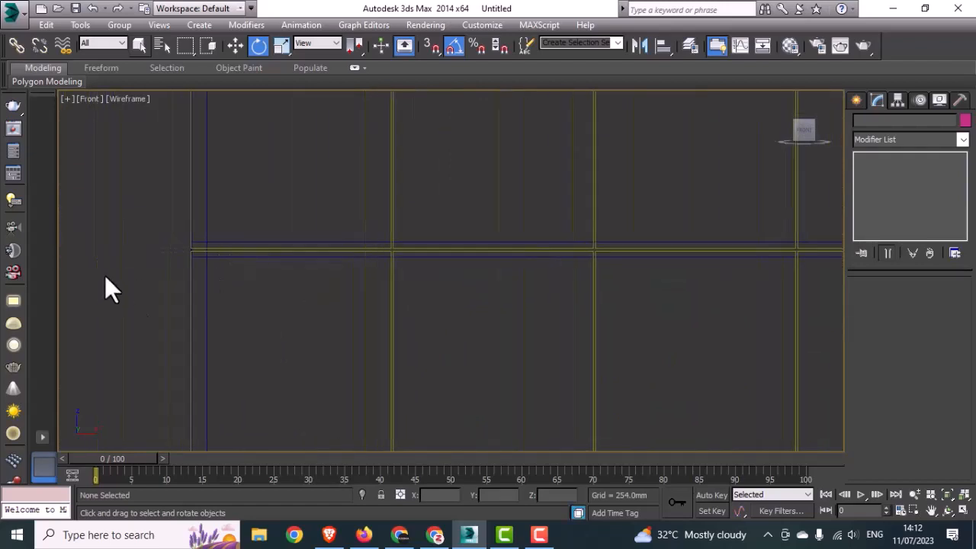
{"action": "scroll", "coordinate": [392, 234], "scroll_direction": "up", "scroll_amount": 3}
- Draw a circle beside a plate-gap crossing in the front view and set its radius to 10 mm
{"action": "left_click", "coordinate": [855, 99]}
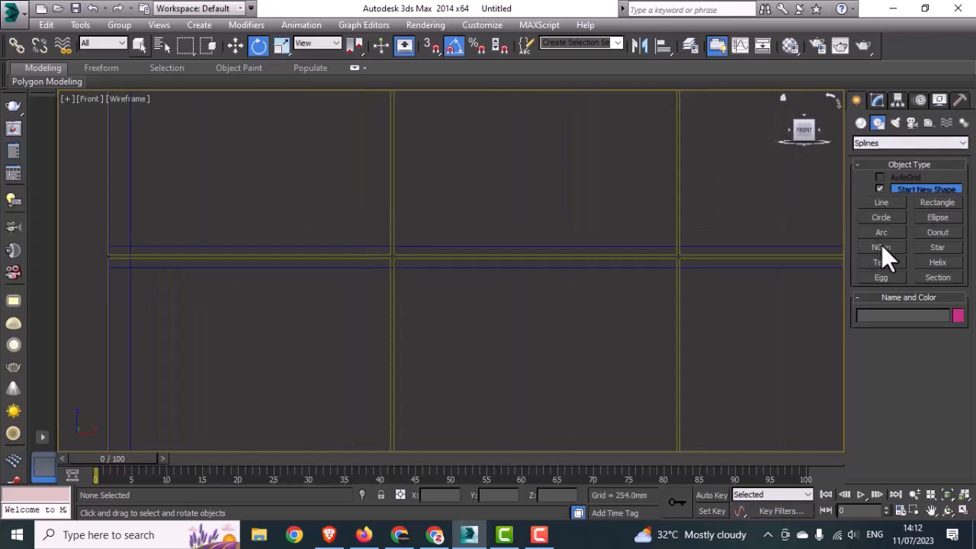
{"action": "left_click", "coordinate": [890, 218]}
{"action": "middle_click_drag", "start_coordinate": [581, 255], "coordinate": [601, 251]}
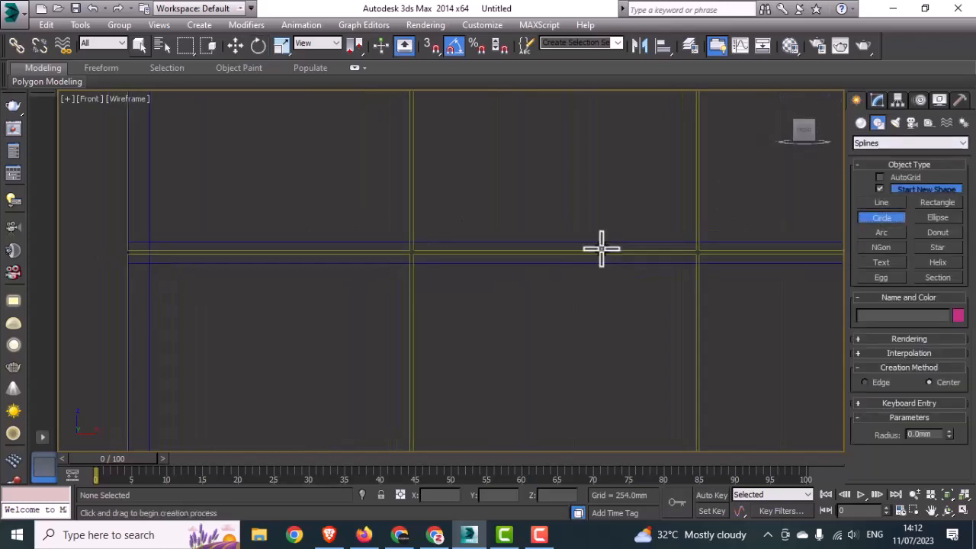
{"action": "scroll", "coordinate": [384, 225], "scroll_direction": "up", "scroll_amount": 2}
{"action": "left_click_drag", "start_coordinate": [374, 212], "coordinate": [386, 223]}
{"action": "right_click", "coordinate": [386, 224]}
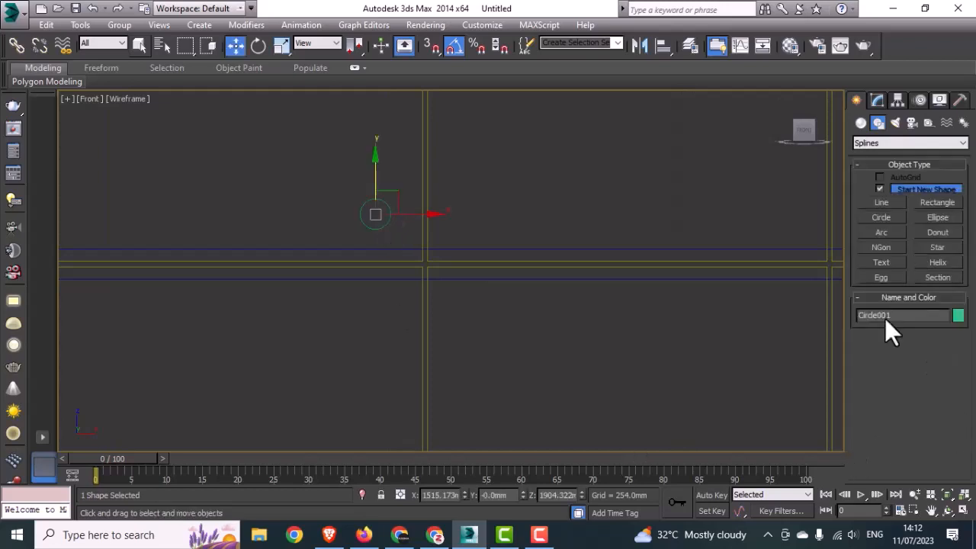
{"action": "left_click", "coordinate": [877, 100]}
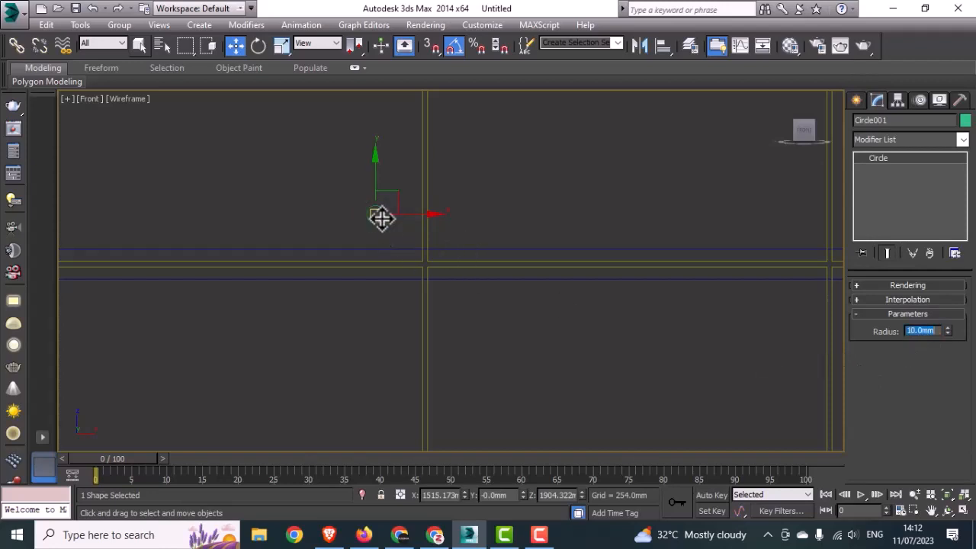
- Move the circle next to the vertical gap, copy it across the gap, and copy the pair below the horizontal strip
{"action": "mouse_move", "coordinate": [381, 218]}
{"action": "left_mouse_down"}
{"action": "mouse_move", "coordinate": [399, 230]}
{"action": "mouse_move", "coordinate": [484, 236]}
{"action": "left_mouse_up"}
{"action": "left_click", "coordinate": [490, 327]}
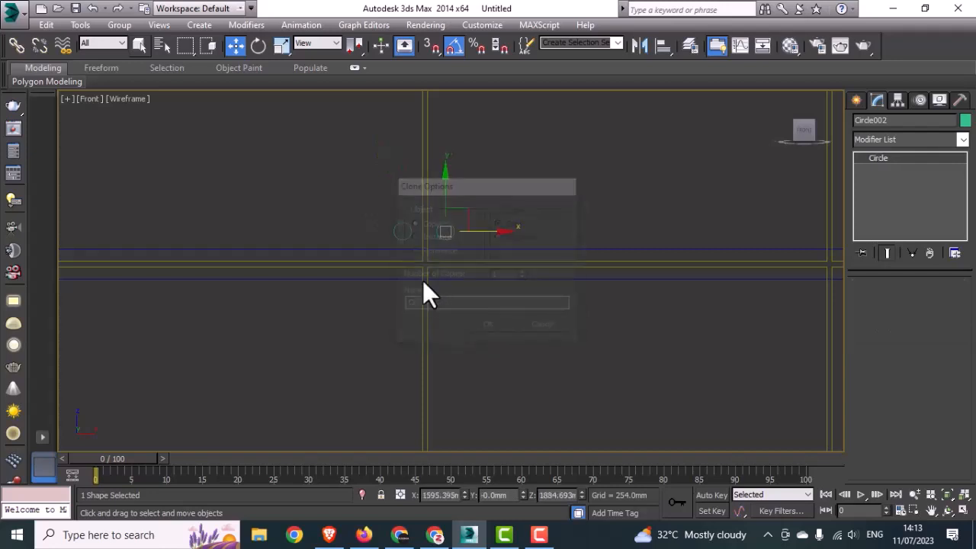
{"action": "left_click", "coordinate": [409, 224], "text": "ctrl"}
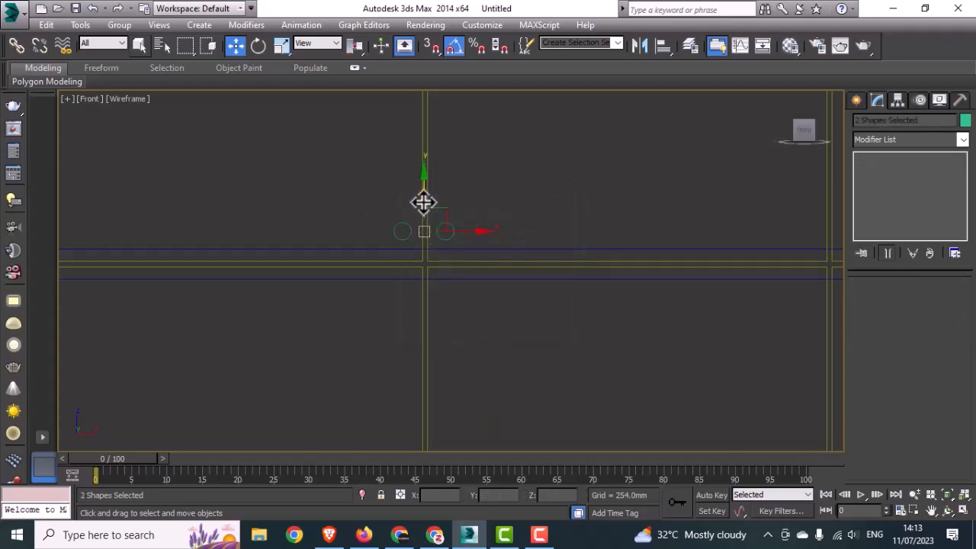
{"action": "mouse_move", "coordinate": [424, 202]}
{"action": "left_mouse_down", "text": "shift"}
{"action": "mouse_move", "coordinate": [423, 272]}
{"action": "mouse_move", "coordinate": [427, 258]}
{"action": "left_mouse_up", "text": "shift"}
{"action": "left_click", "coordinate": [472, 323]}
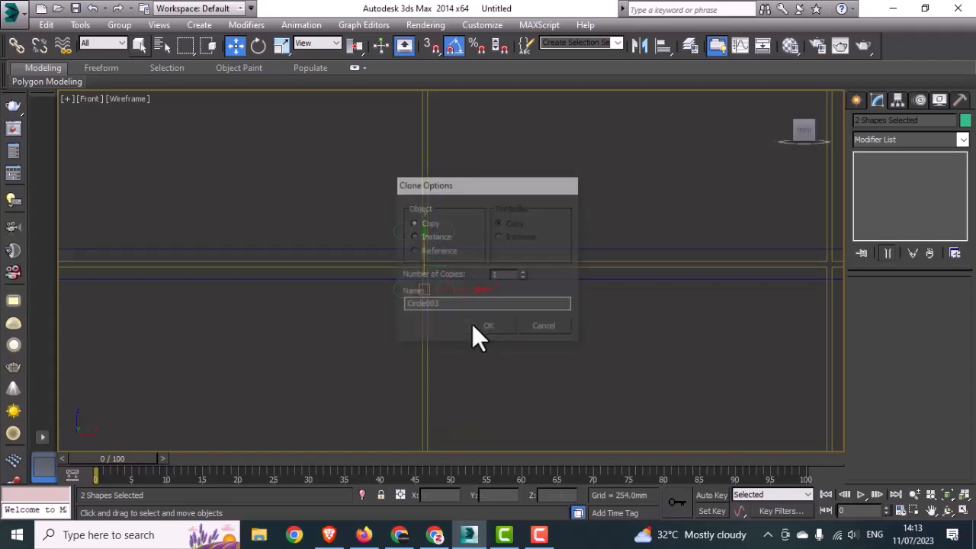
- Move the upper pair of circles down closer to the horizontal strip
{"action": "left_click", "coordinate": [452, 229]}
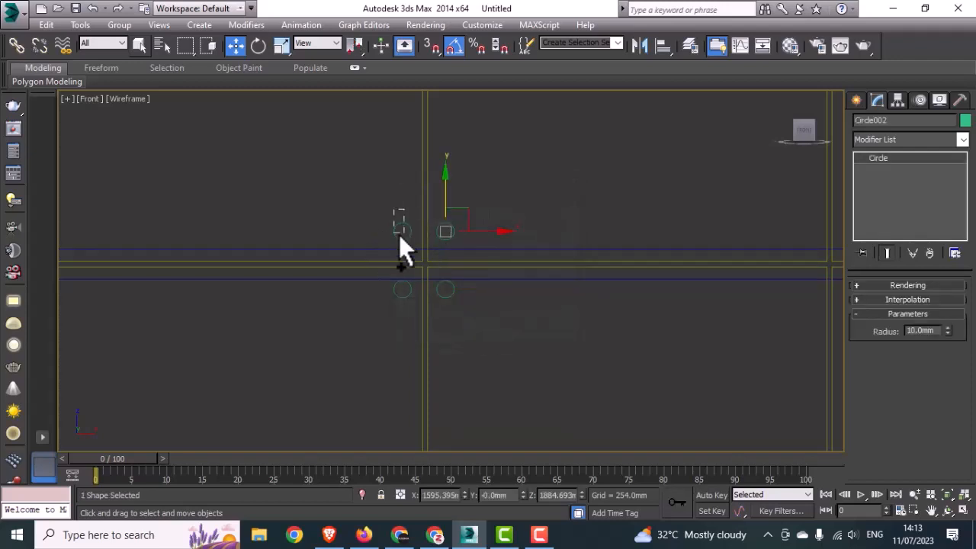
{"action": "left_click", "coordinate": [400, 233], "text": "ctrl"}
{"action": "left_click_drag", "start_coordinate": [425, 200], "coordinate": [424, 208]}
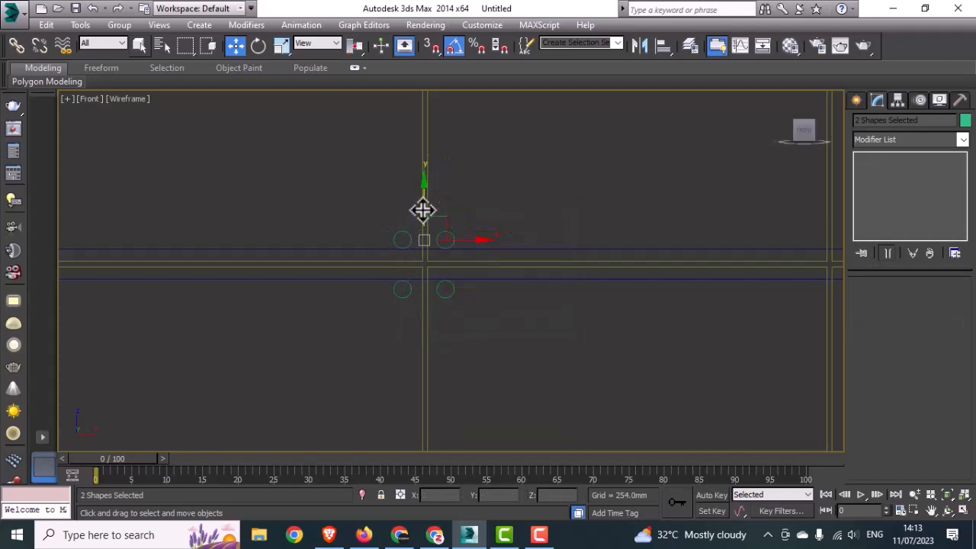
{"action": "left_click", "coordinate": [445, 248]}
- Select all four circles around the crossing and group them under the name joint
{"action": "scroll", "coordinate": [445, 249], "scroll_direction": "up", "scroll_amount": 2}
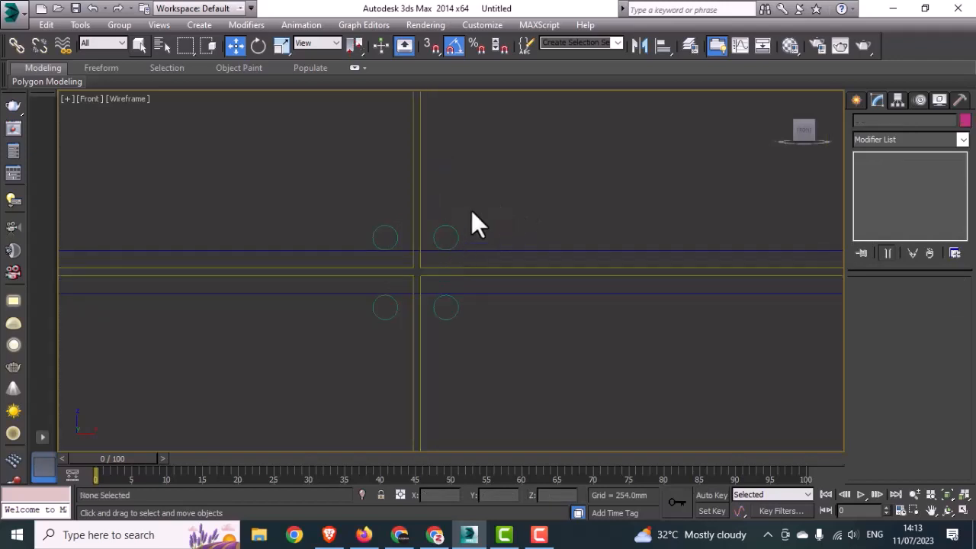
{"action": "left_click", "coordinate": [438, 244]}
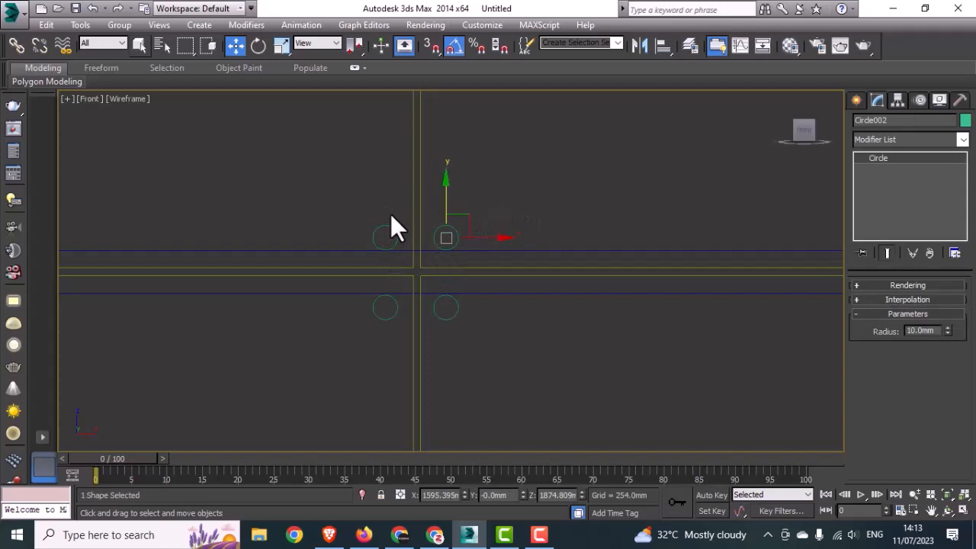
{"action": "left_click", "coordinate": [385, 241], "text": "ctrl"}
{"action": "left_click", "coordinate": [391, 319], "text": "ctrl"}
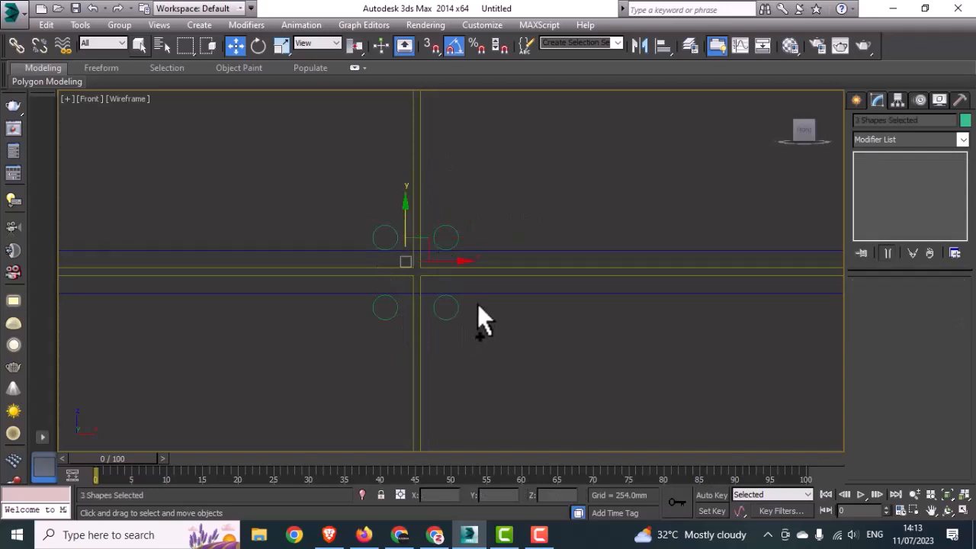
{"action": "left_click", "coordinate": [448, 320], "text": "ctrl"}
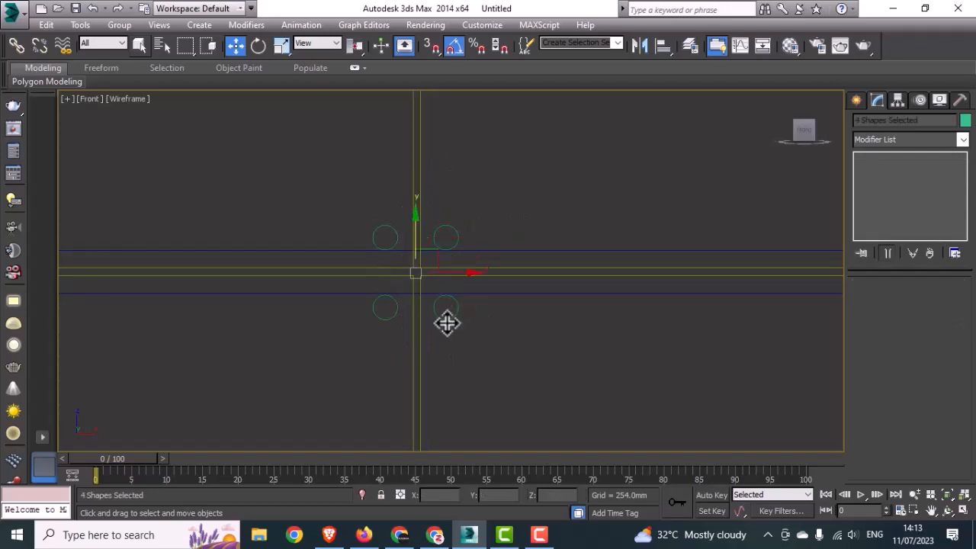
{"action": "left_click", "coordinate": [123, 26]}
{"action": "left_click", "coordinate": [148, 45]}
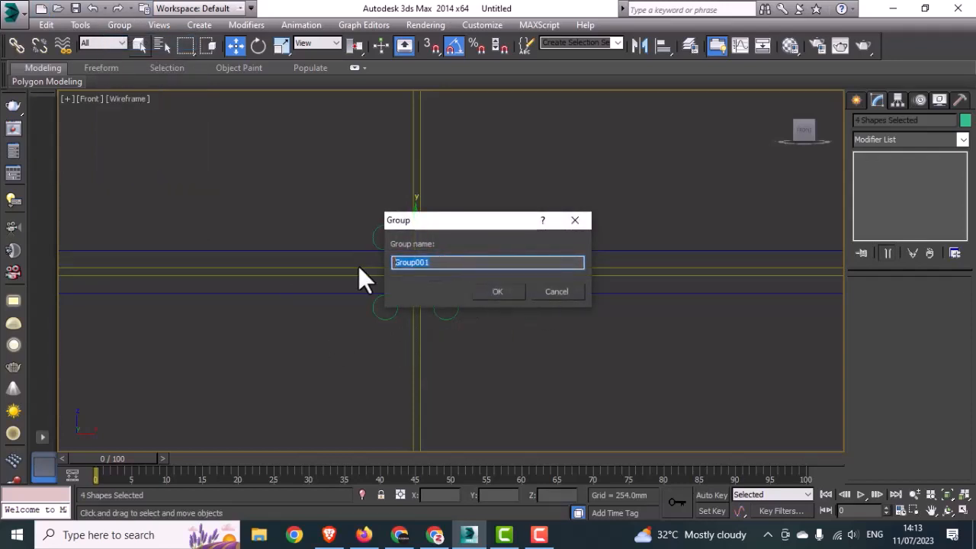
{"action": "type", "text": "joint"}
{"action": "left_click", "coordinate": [513, 294]}
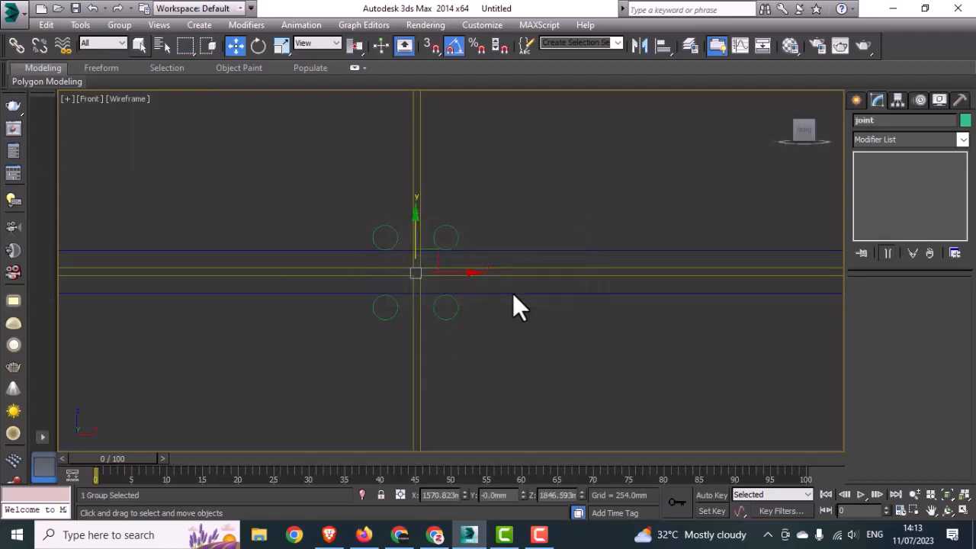
- Move the joint group closer to the panel along the Y axis in the top view
{"action": "key", "text": "alt+w"}
{"action": "right_click", "coordinate": [214, 183]}
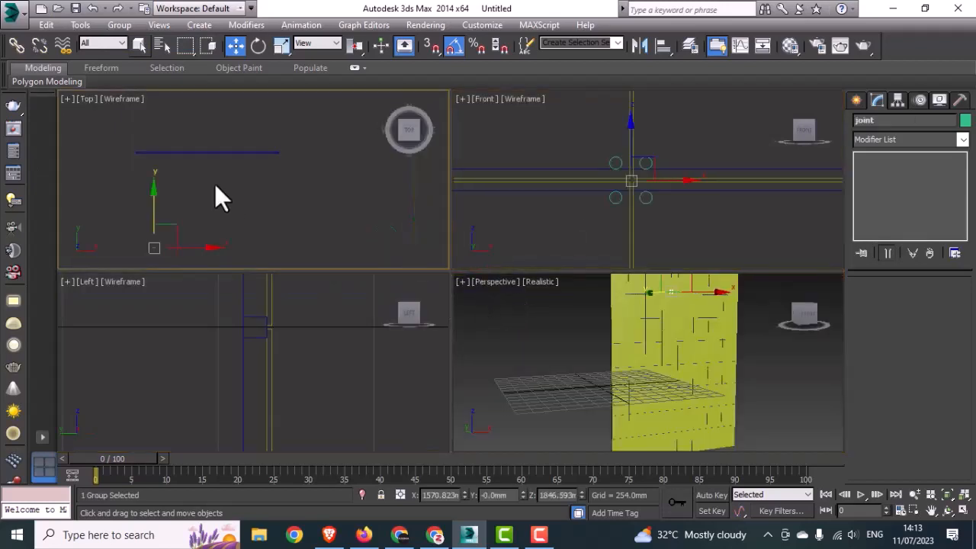
{"action": "key", "text": "alt+w"}
{"action": "left_click_drag", "start_coordinate": [250, 376], "coordinate": [254, 259]}
- Apply an Extrude modifier to the joint group with an amount of 12 mm
{"action": "left_click", "coordinate": [874, 140]}
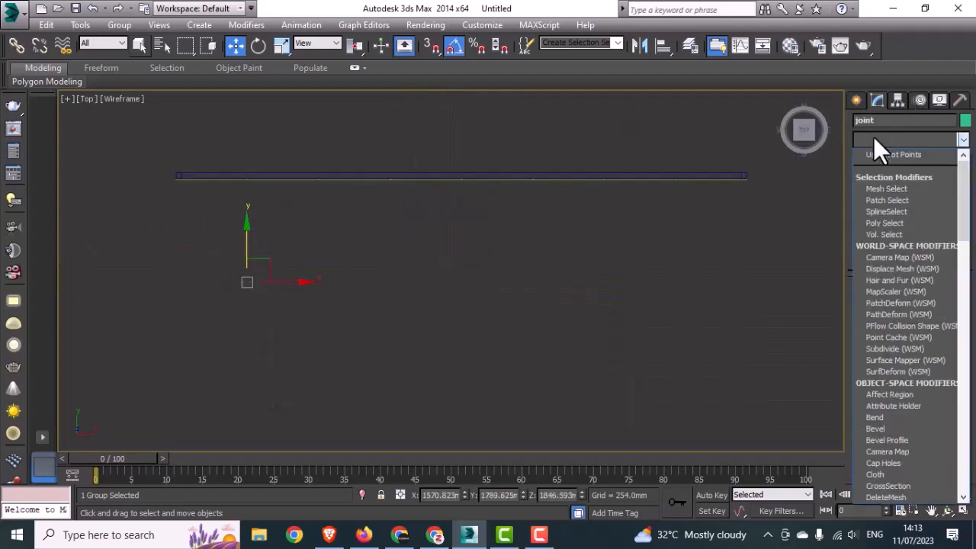
{"action": "scroll", "coordinate": [875, 140], "scroll_direction": "down", "scroll_amount": 10}
{"action": "left_click", "coordinate": [881, 154]}
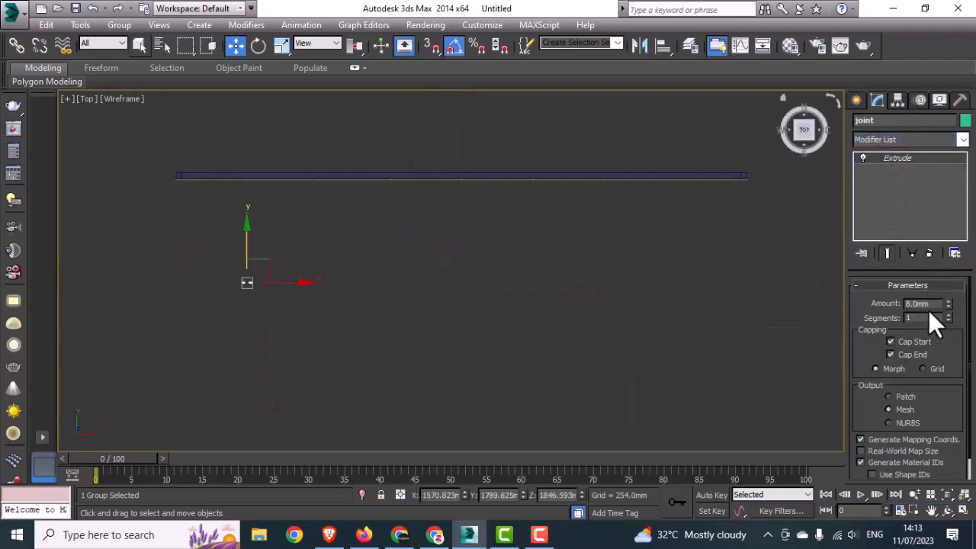
{"action": "left_click_drag", "start_coordinate": [925, 304], "coordinate": [900, 302]}
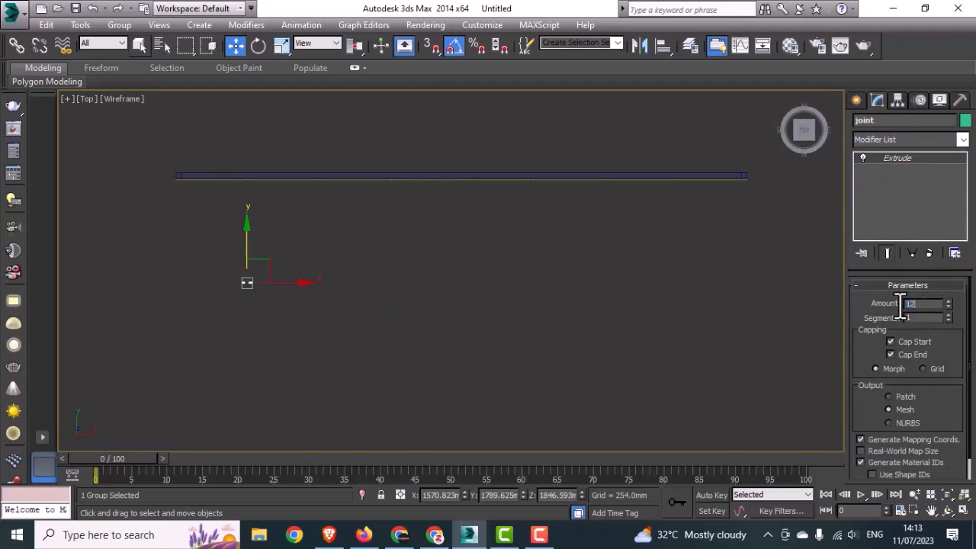
{"action": "type", "text": "12"}
{"action": "key", "text": "Return"}
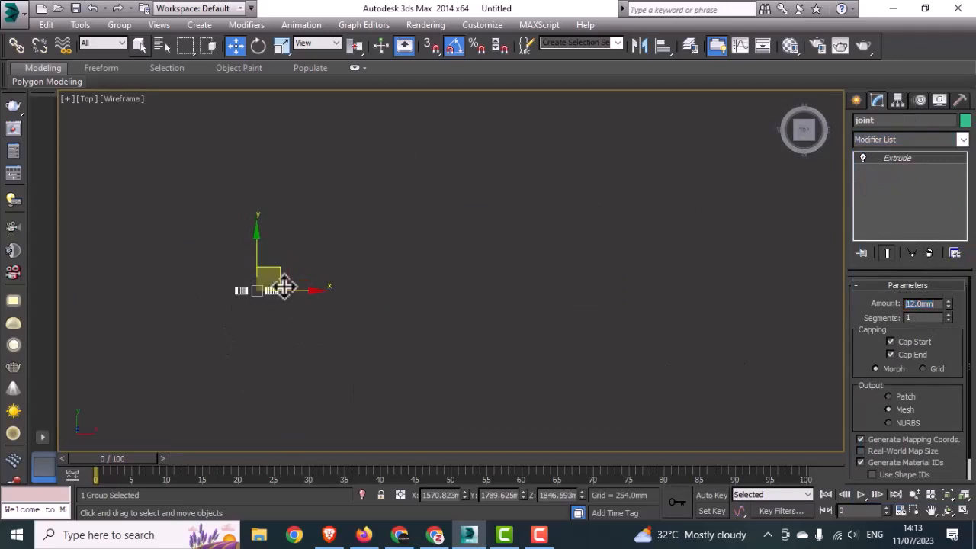
- Move the joint group along Y towards the panel and set its extrusion amount to 5 mm
{"action": "left_click_drag", "start_coordinate": [284, 287], "coordinate": [289, 318]}
{"action": "left_click", "coordinate": [907, 305]}
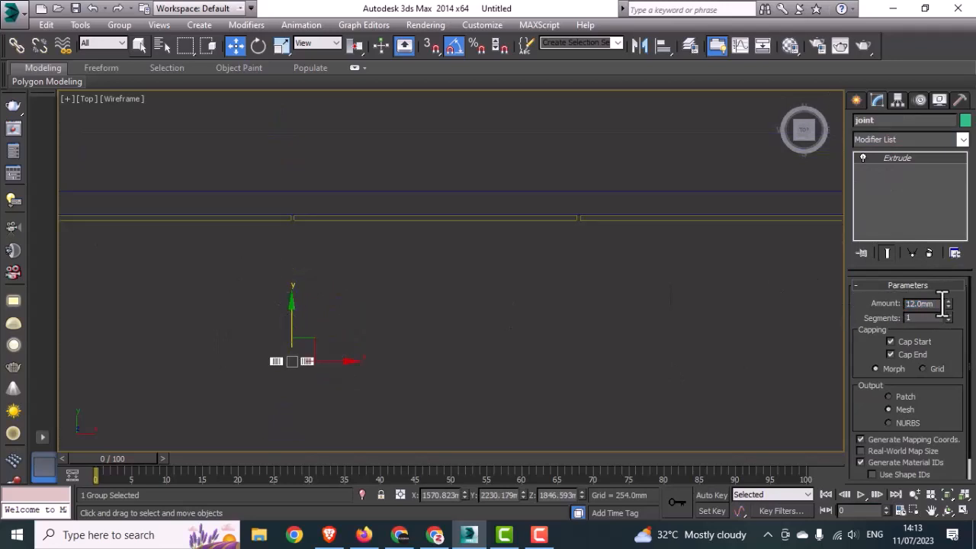
{"action": "type", "text": "4"}
{"action": "key", "text": "BackSpace"}
{"action": "type", "text": "5"}
{"action": "key", "text": "Return"}
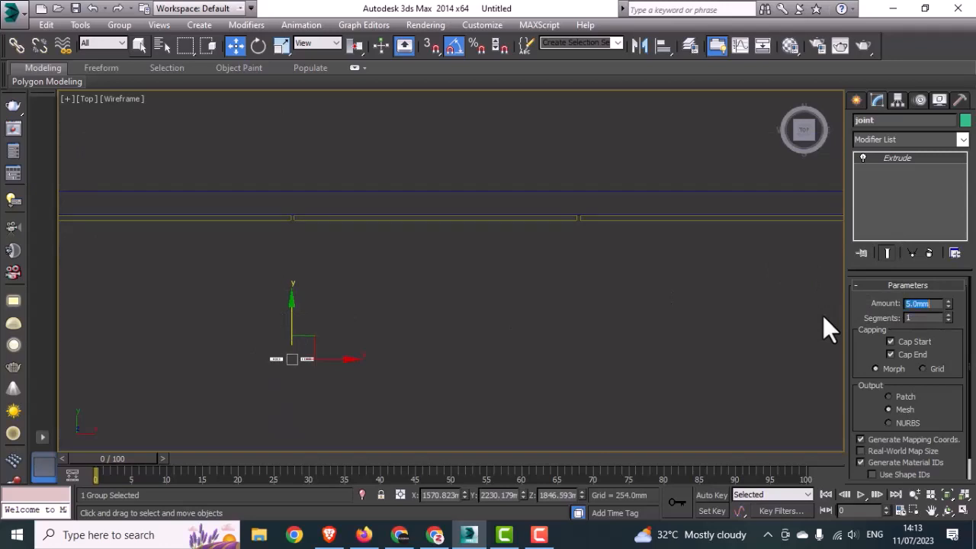
- Move the joint group along Y until its discs sit flush against the front face of the glass plates
{"action": "left_click_drag", "start_coordinate": [291, 323], "coordinate": [291, 194]}
{"action": "scroll", "coordinate": [287, 213], "scroll_direction": "up", "scroll_amount": 8}
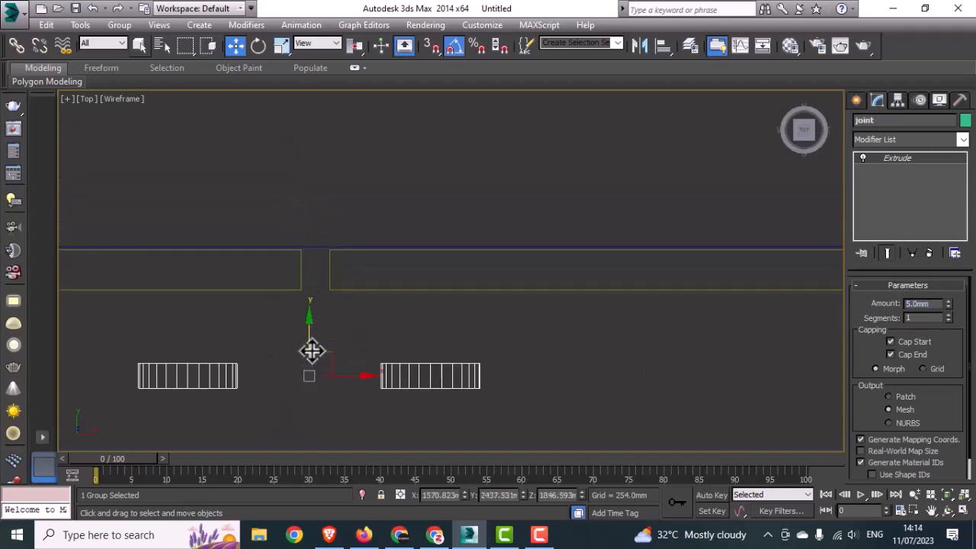
{"action": "left_click_drag", "start_coordinate": [312, 349], "coordinate": [330, 276]}
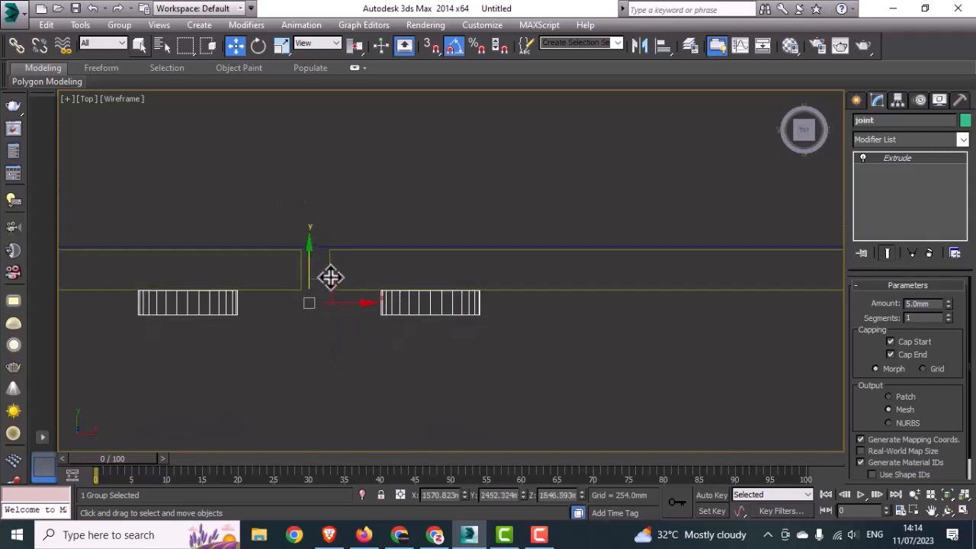
{"action": "scroll", "coordinate": [326, 281], "scroll_direction": "down", "scroll_amount": 8}
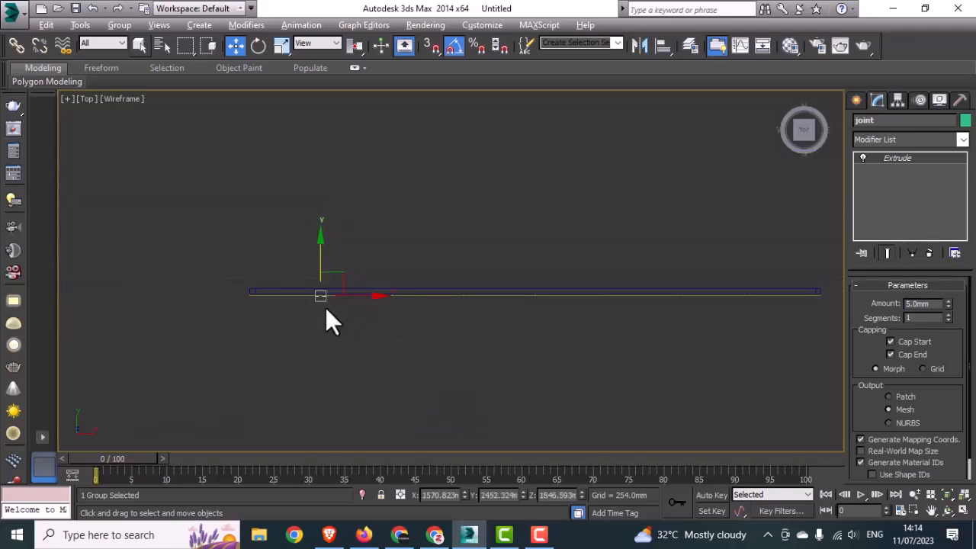
{"action": "key", "text": "alt+w"}
{"action": "right_click", "coordinate": [737, 392]}
{"action": "key", "text": "alt+w"}
{"action": "scroll", "coordinate": [442, 177], "scroll_direction": "up", "scroll_amount": 5}
{"action": "middle_click_drag", "start_coordinate": [442, 179], "coordinate": [452, 304]}
{"action": "key", "text": "alt+w"}
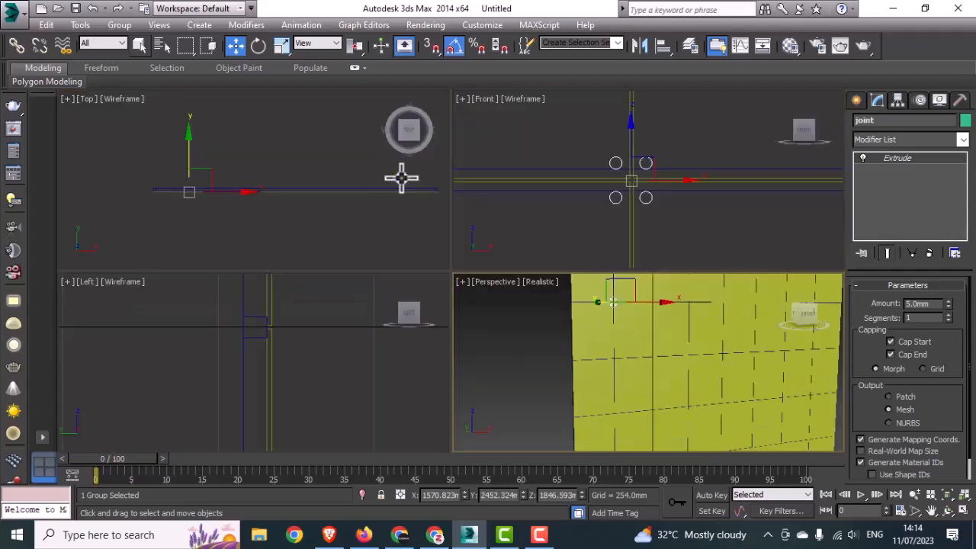
- Move the panel strip frame back along Y in the top view to leave a gap behind the glass plates
{"action": "right_click", "coordinate": [294, 245]}
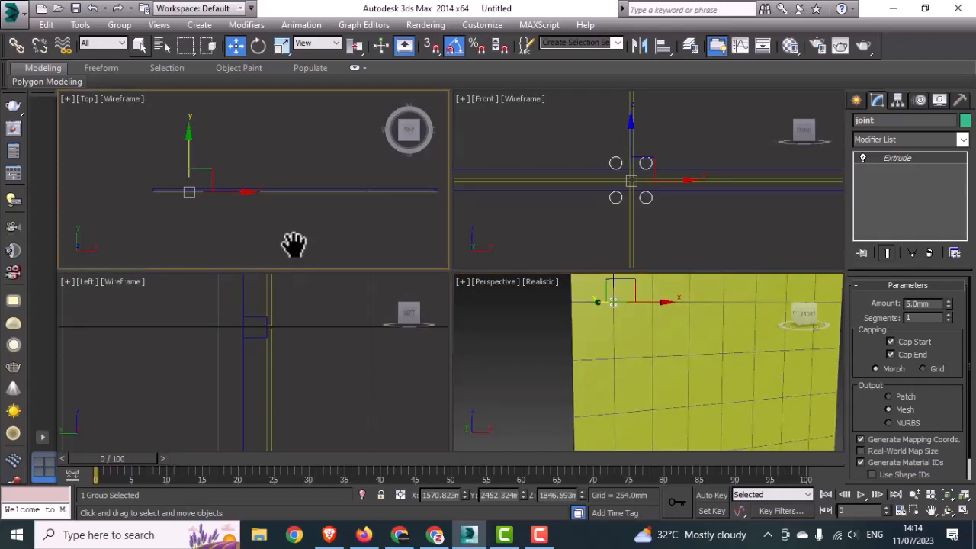
{"action": "key", "text": "alt+w"}
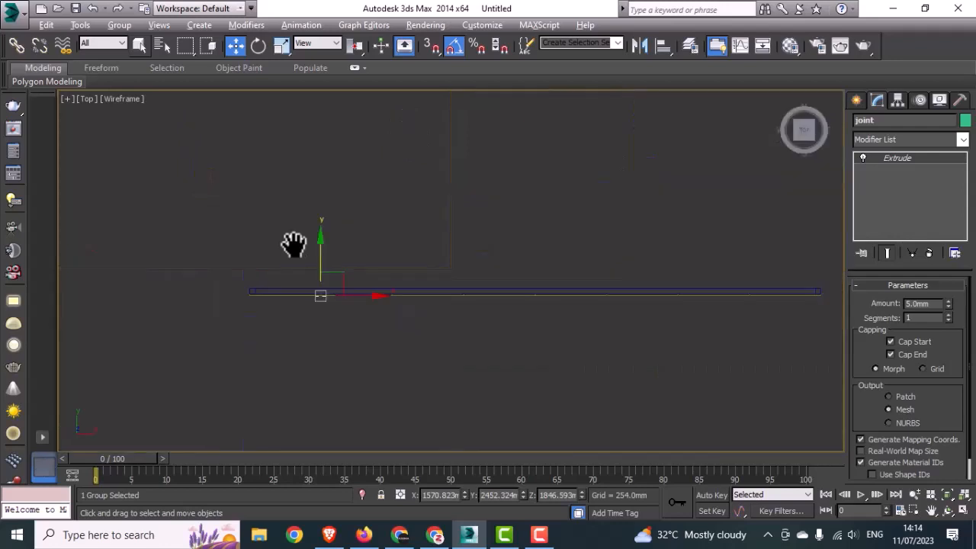
{"action": "scroll", "coordinate": [433, 280], "scroll_direction": "up", "scroll_amount": 3}
{"action": "left_click_drag", "start_coordinate": [456, 274], "coordinate": [417, 298]}
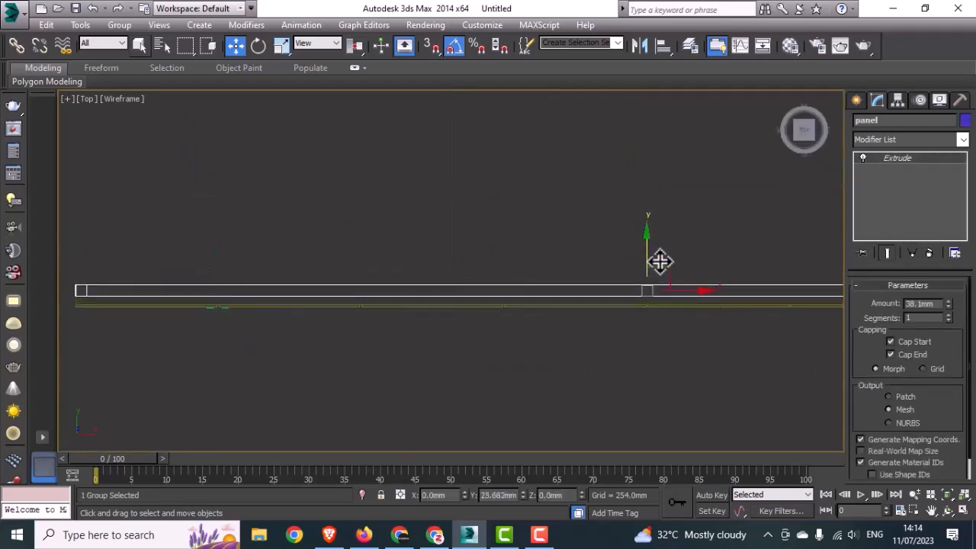
{"action": "left_click_drag", "start_coordinate": [659, 262], "coordinate": [662, 259]}
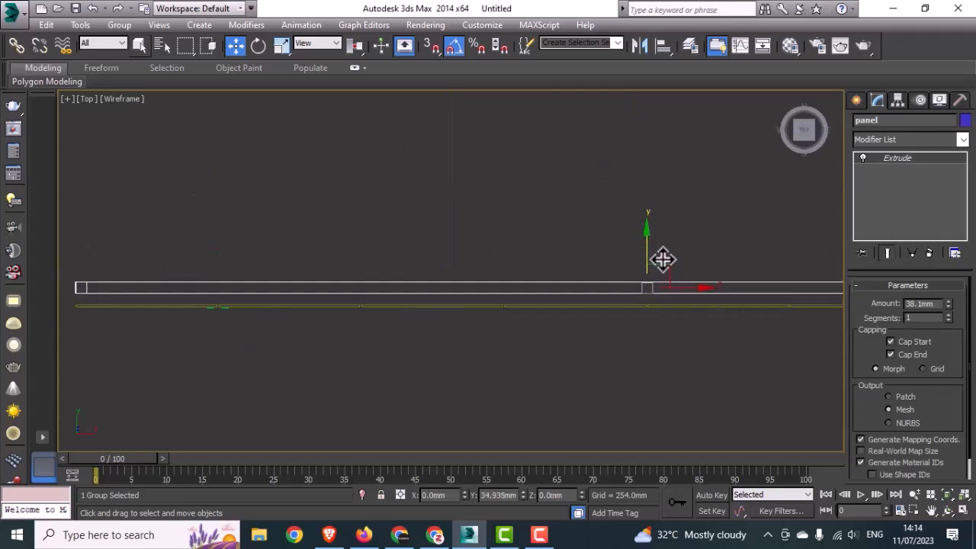
{"action": "left_click", "coordinate": [450, 217]}
{"action": "key", "text": "alt+w"}
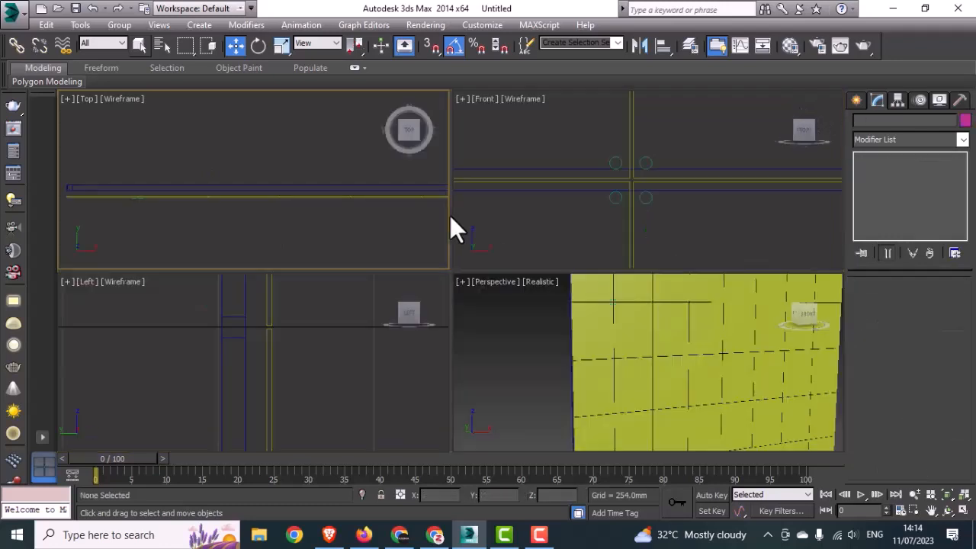
- Draw an arc of about 29 mm radius in the left view, spanning the upper and lower joint discs and bulging towards the frame
{"action": "left_click", "coordinate": [361, 373]}
{"action": "key", "text": "alt+w"}
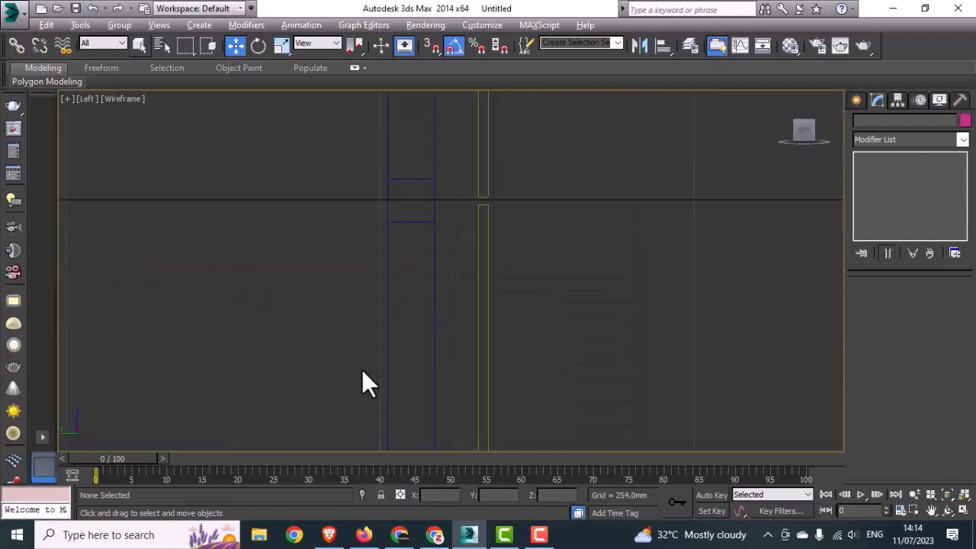
{"action": "scroll", "coordinate": [364, 349], "scroll_direction": "down", "scroll_amount": 3}
{"action": "middle_click_drag", "start_coordinate": [389, 165], "coordinate": [383, 290]}
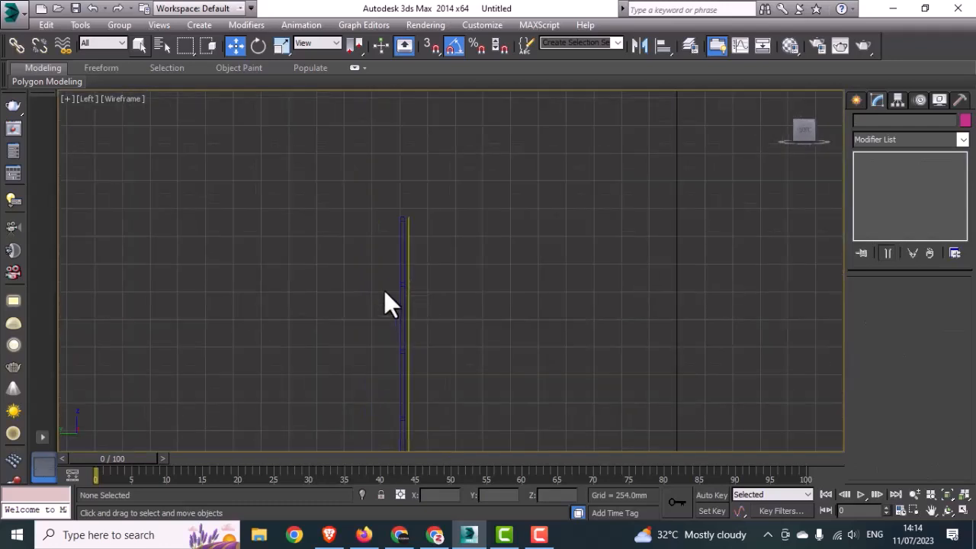
{"action": "scroll", "coordinate": [403, 292], "scroll_direction": "up", "scroll_amount": 4}
{"action": "scroll", "coordinate": [449, 305], "scroll_direction": "up", "scroll_amount": 4}
{"action": "scroll", "coordinate": [304, 272], "scroll_direction": "up", "scroll_amount": 2}
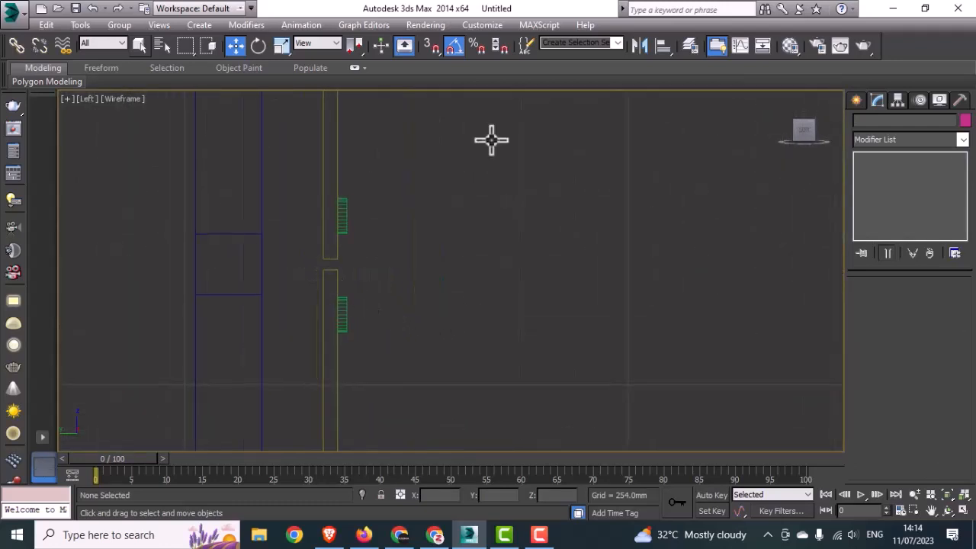
{"action": "left_click", "coordinate": [857, 103]}
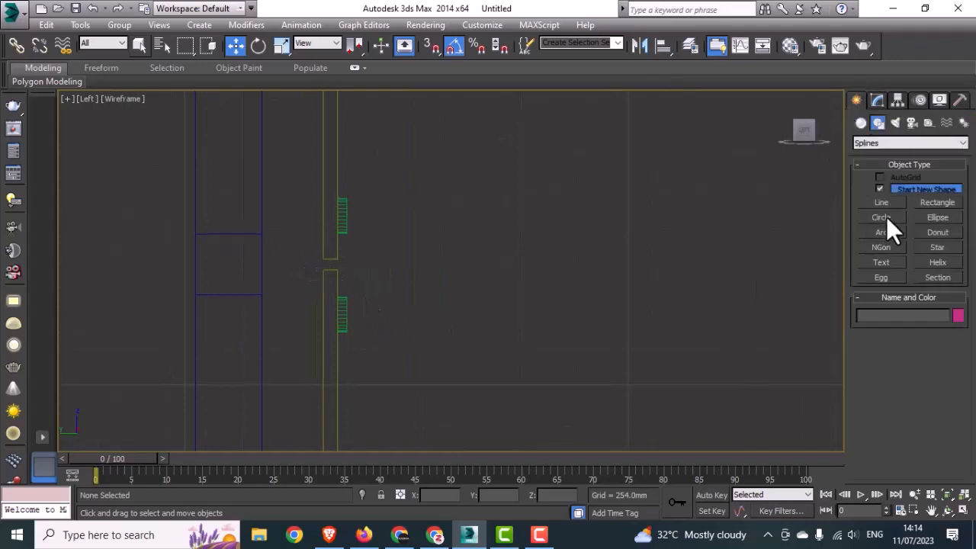
{"action": "left_click", "coordinate": [892, 235]}
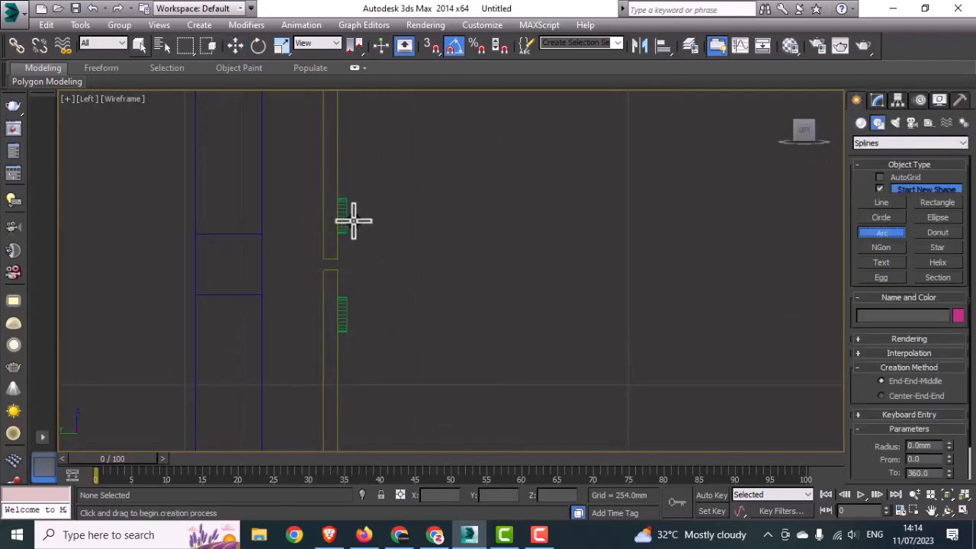
{"action": "left_click_drag", "start_coordinate": [338, 215], "coordinate": [337, 318]}
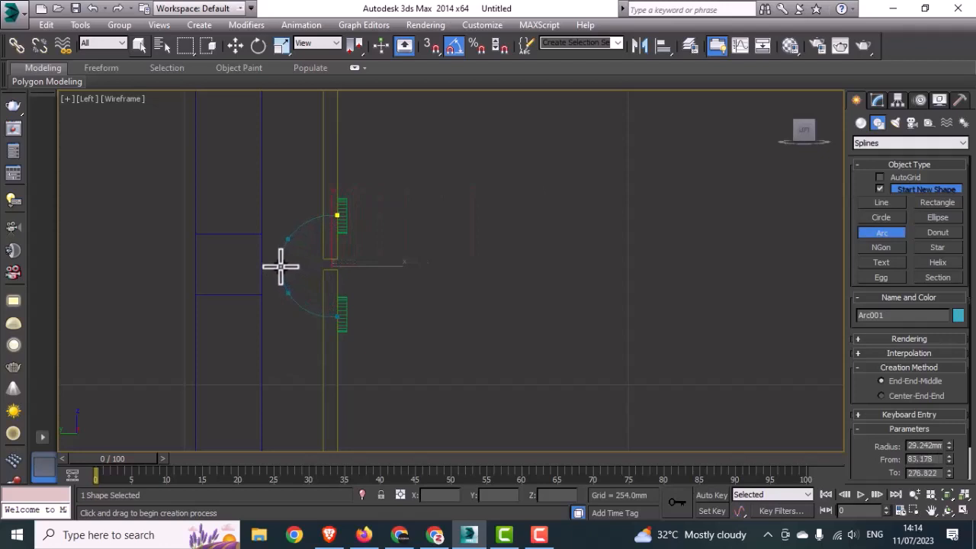
{"action": "left_click", "coordinate": [281, 266]}
- Move the arc out in front of the panel and make one copy rotated about the vertical axis, perpendicular to the original
{"action": "key", "text": "w"}
{"action": "left_click_drag", "start_coordinate": [359, 267], "coordinate": [543, 291]}
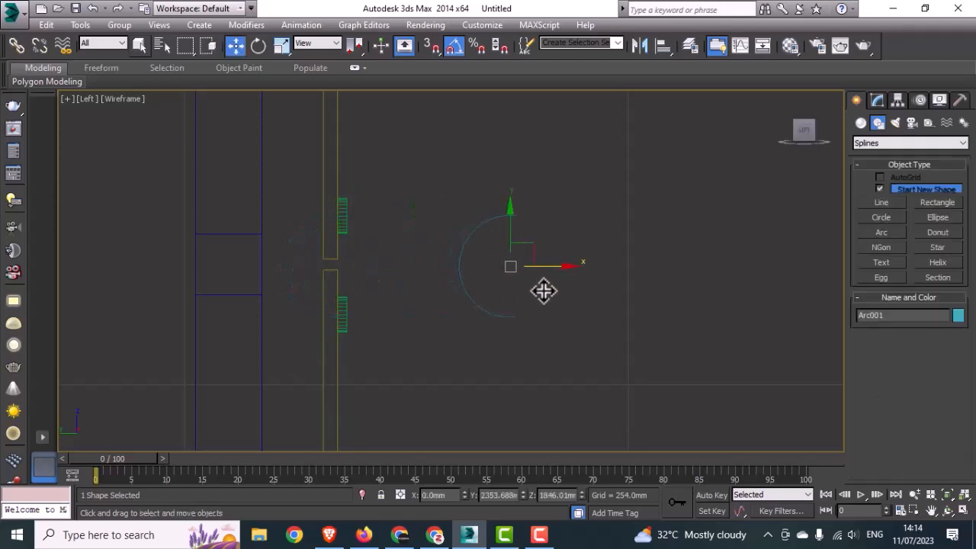
{"action": "key", "text": "e"}
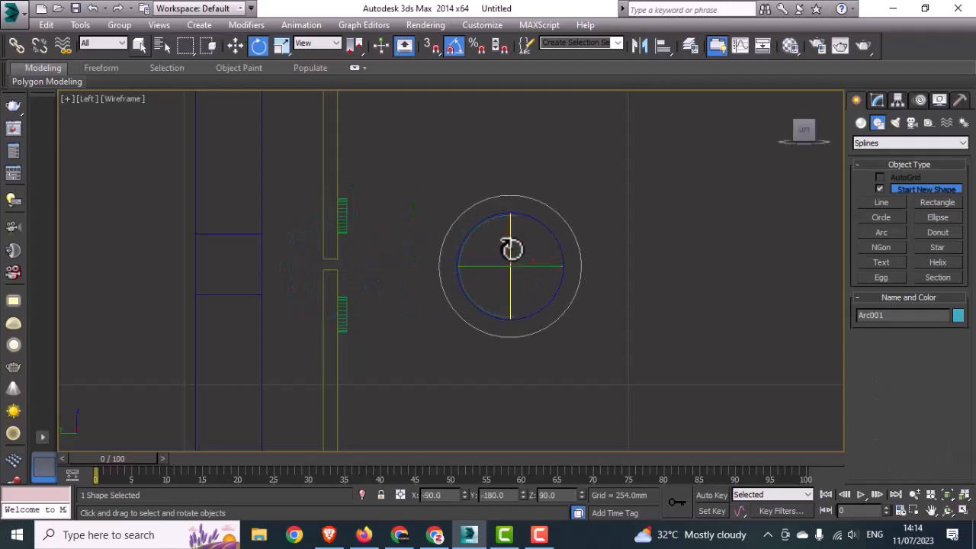
{"action": "left_click_drag", "start_coordinate": [510, 233], "coordinate": [509, 242]}
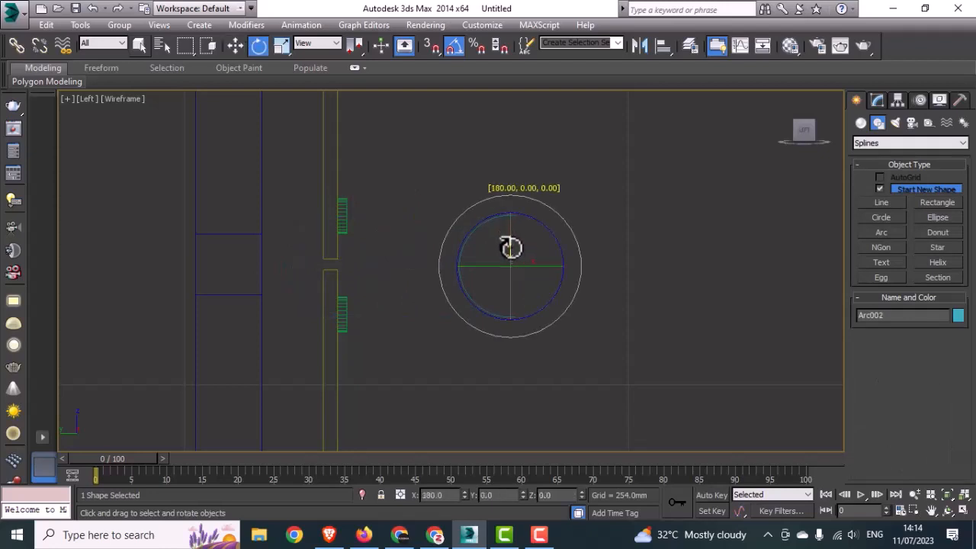
{"action": "left_click_drag", "start_coordinate": [510, 247], "coordinate": [513, 246], "text": "shift"}
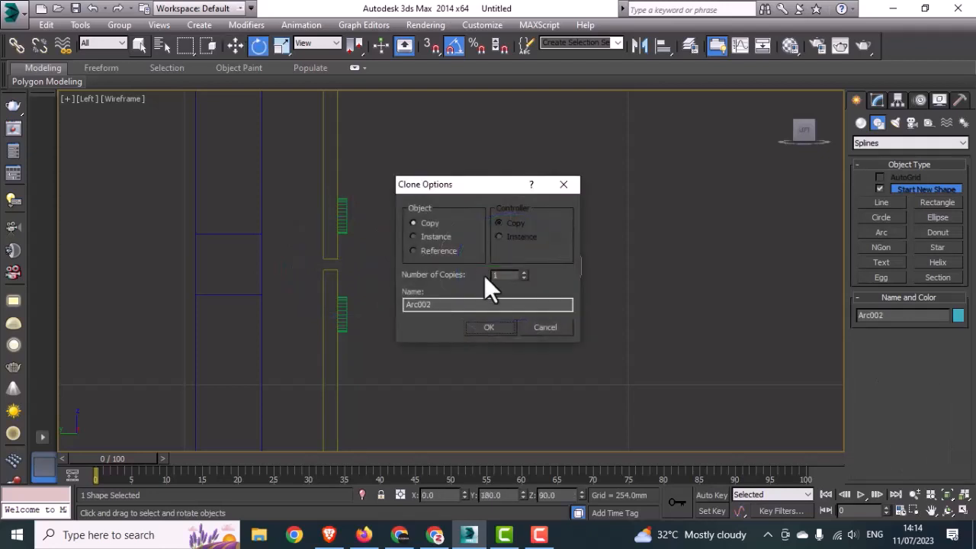
{"action": "left_click", "coordinate": [492, 326]}
{"action": "left_click", "coordinate": [575, 371]}
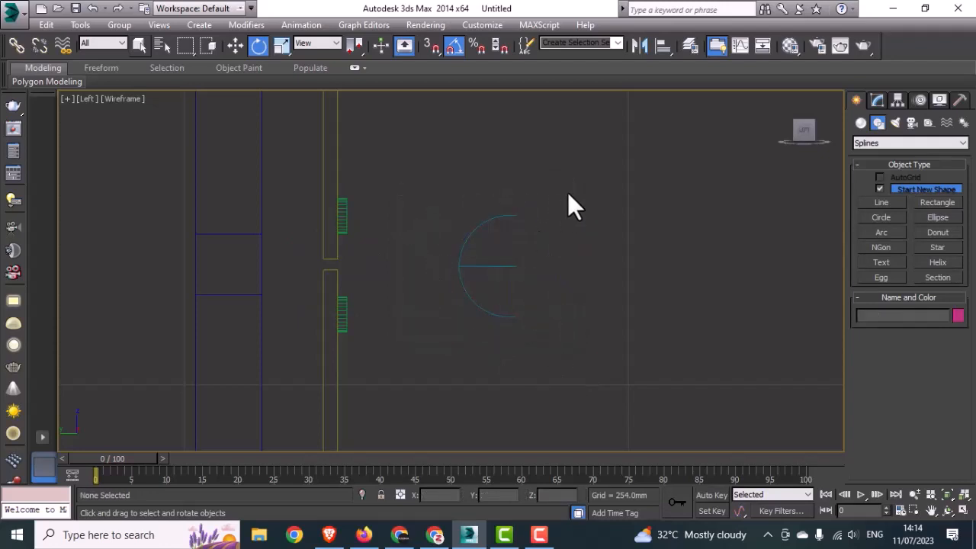
- Enable the original arc in renderer and viewport, turn on generated mapping coordinates, and reduce its radial thickness
{"action": "left_click_drag", "start_coordinate": [465, 342], "coordinate": [458, 348]}
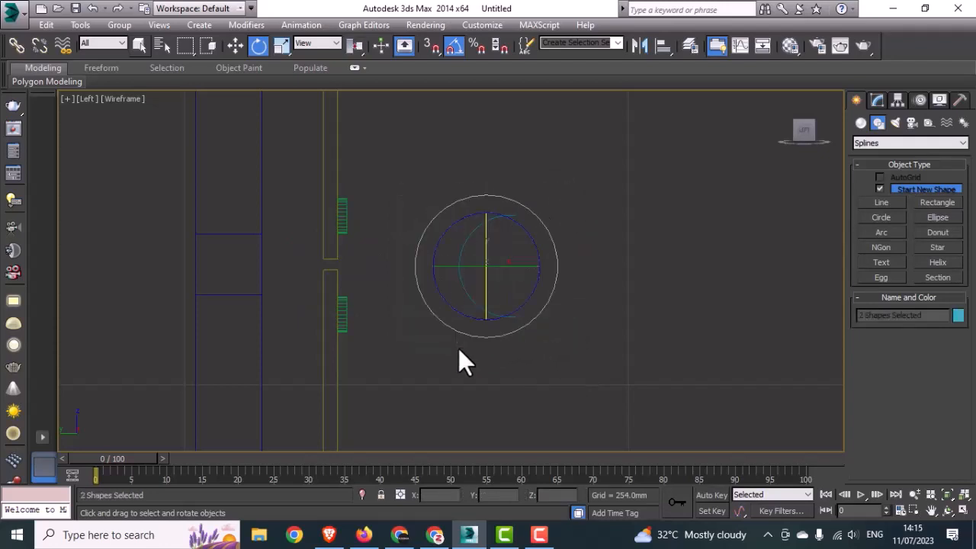
{"action": "left_click", "coordinate": [878, 100]}
{"action": "left_click", "coordinate": [690, 314]}
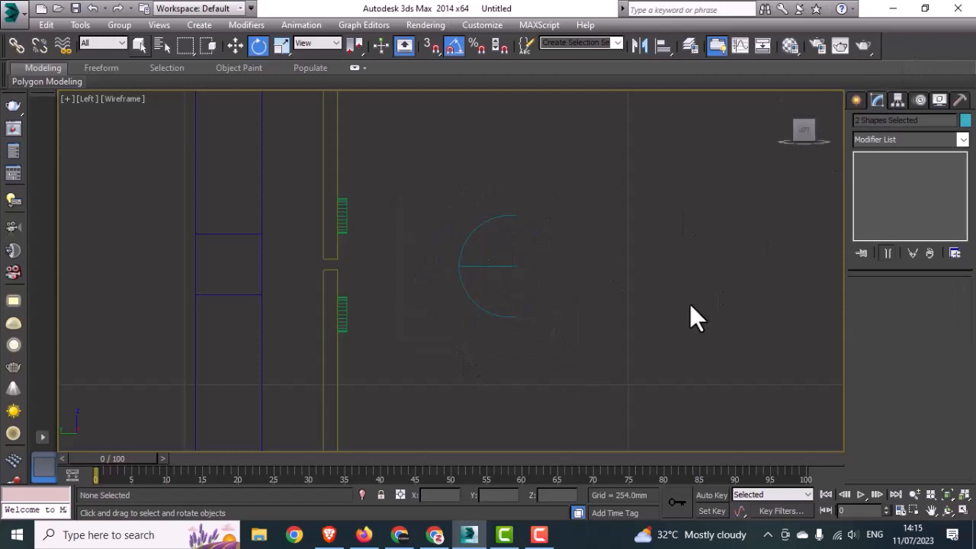
{"action": "left_click", "coordinate": [484, 245]}
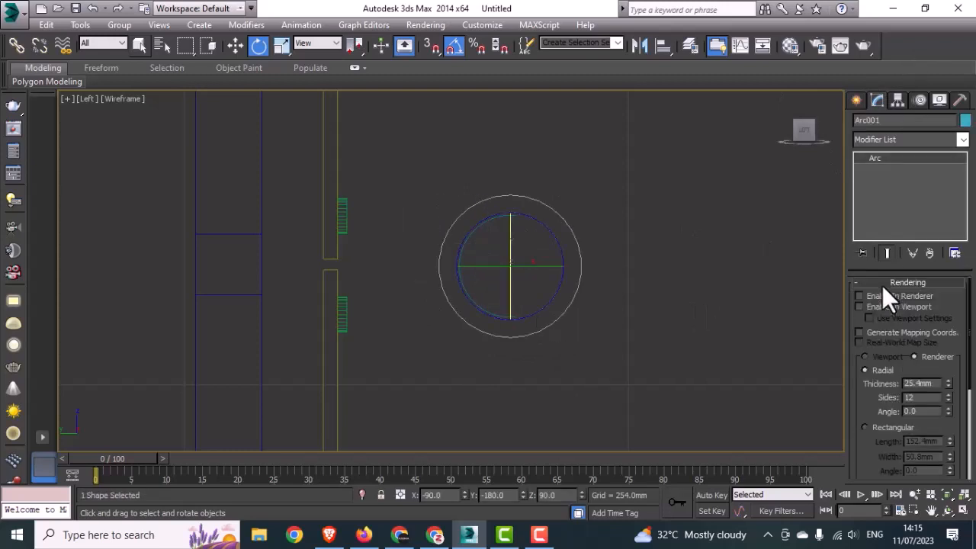
{"action": "left_click", "coordinate": [881, 285]}
{"action": "left_click", "coordinate": [889, 305]}
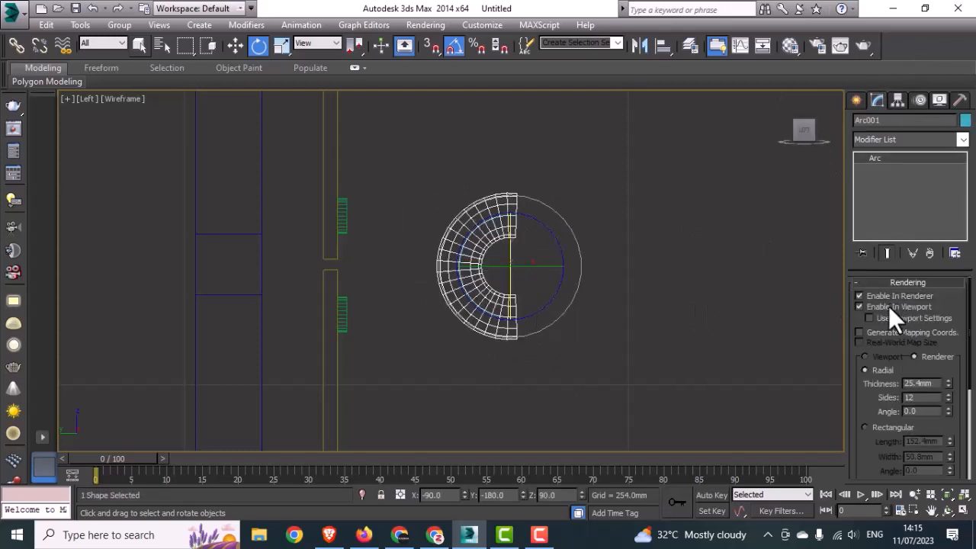
{"action": "left_click", "coordinate": [861, 333]}
{"action": "left_click_drag", "start_coordinate": [934, 383], "coordinate": [904, 383]}
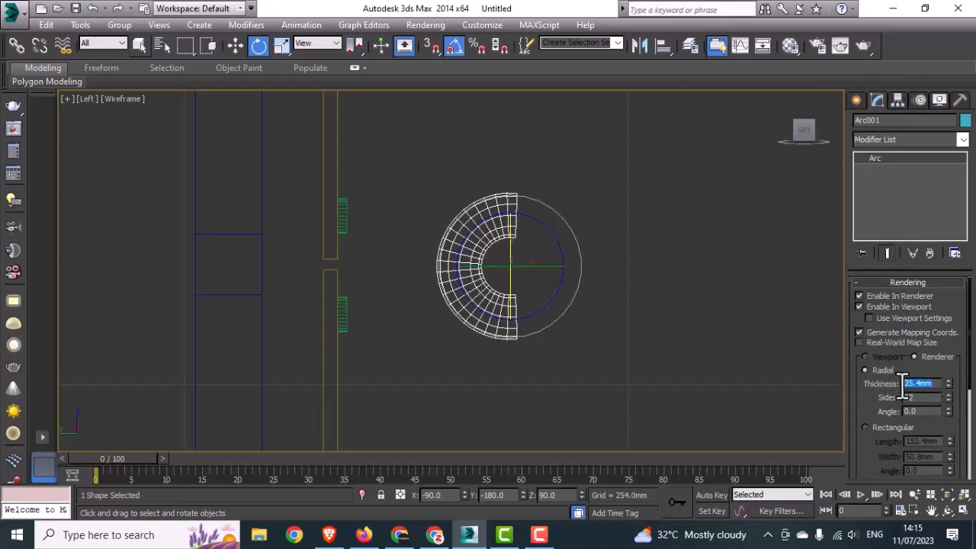
{"action": "type", "text": "10"}
{"action": "key", "text": "Return"}
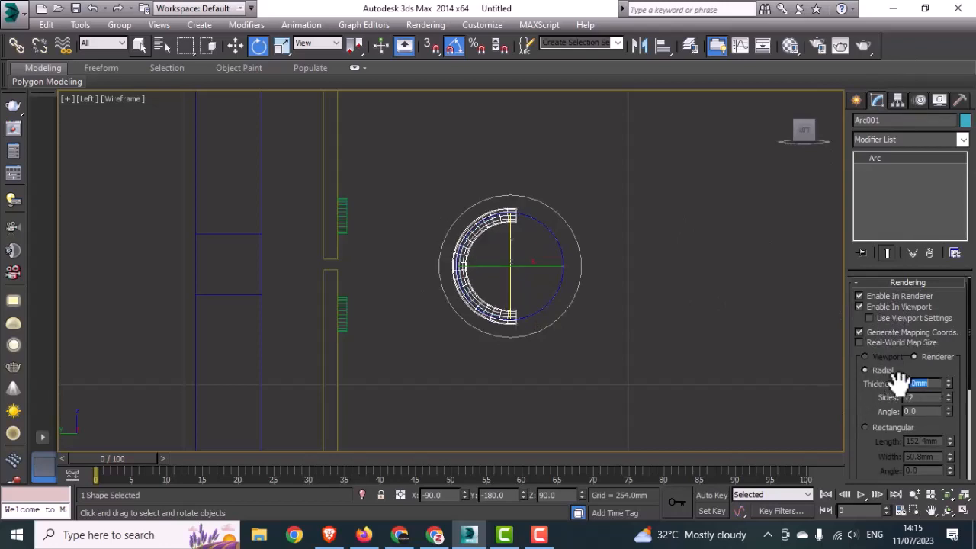
- Reselect the original arc and set its radial thickness to 6 mm
{"action": "left_click", "coordinate": [642, 330]}
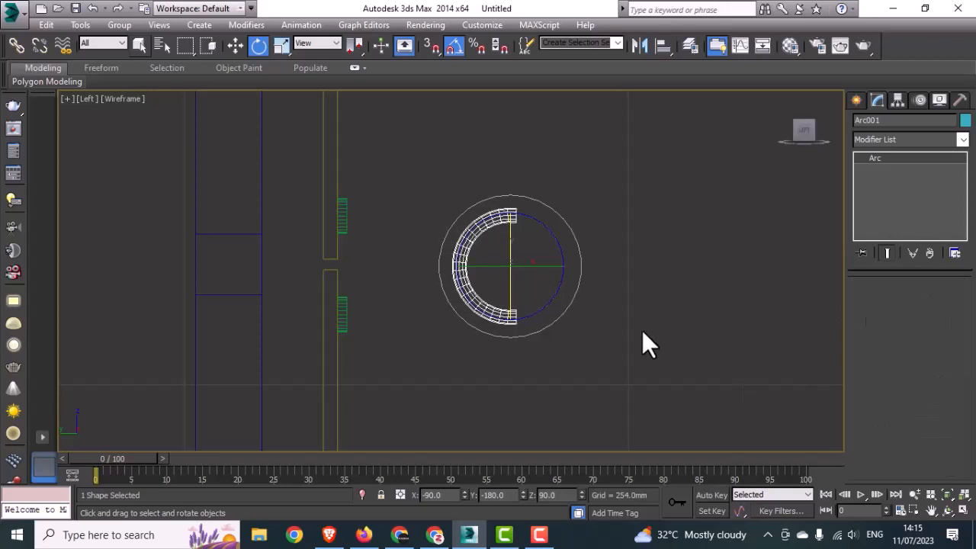
{"action": "left_click", "coordinate": [507, 275]}
{"action": "left_click", "coordinate": [548, 192]}
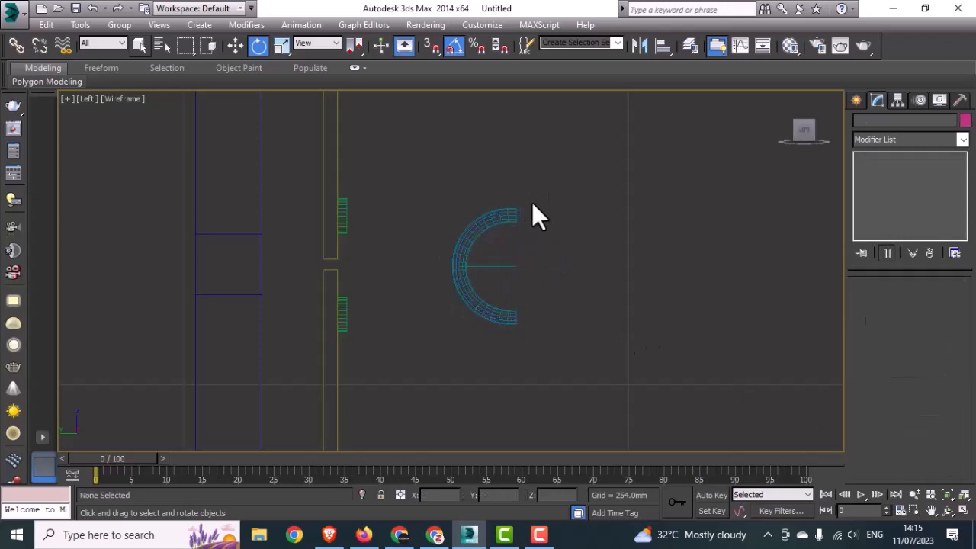
{"action": "left_click", "coordinate": [489, 319]}
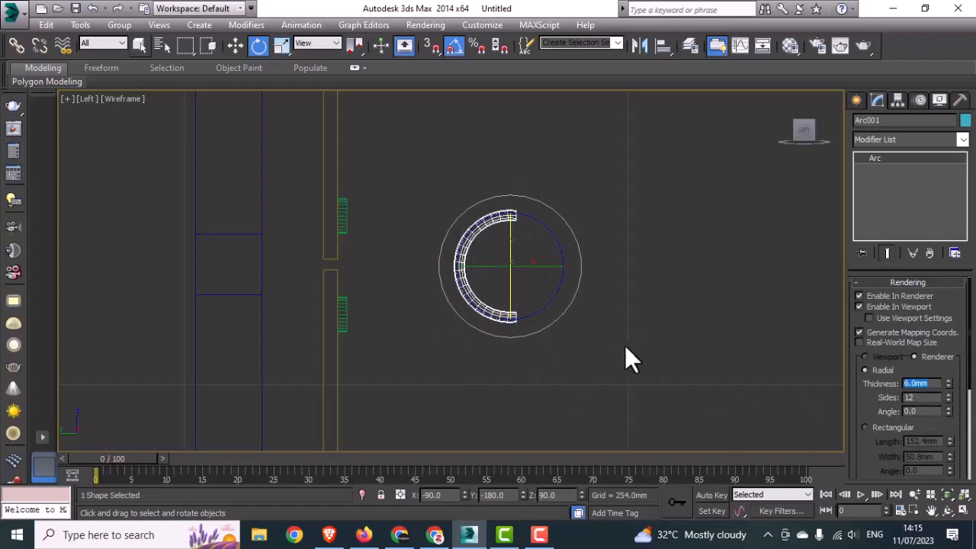
- Enable the perpendicular arc copy in renderer and viewport, generate mapping coordinates, and set its radial thickness to 6 mm
{"action": "left_click", "coordinate": [532, 352]}
{"action": "left_click_drag", "start_coordinate": [505, 246], "coordinate": [487, 286]}
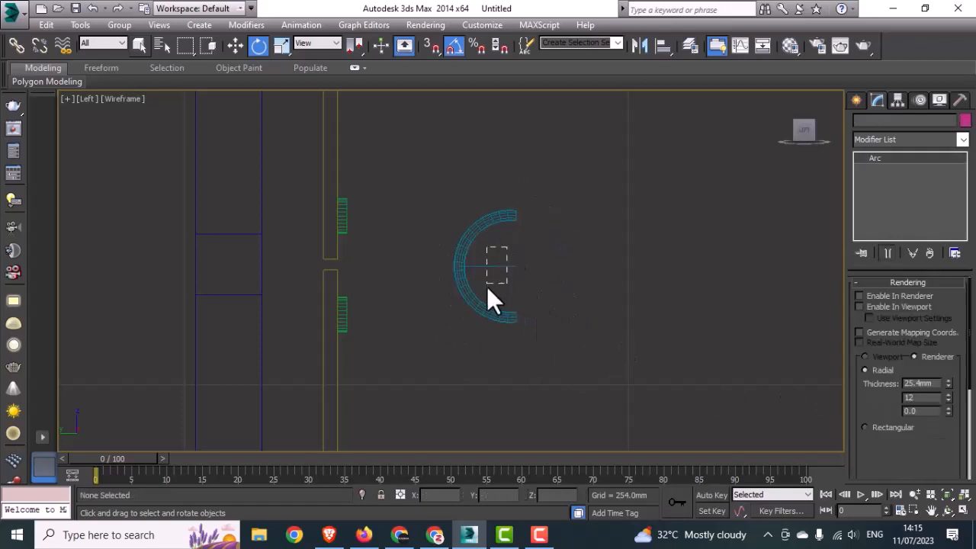
{"action": "left_click", "coordinate": [875, 295]}
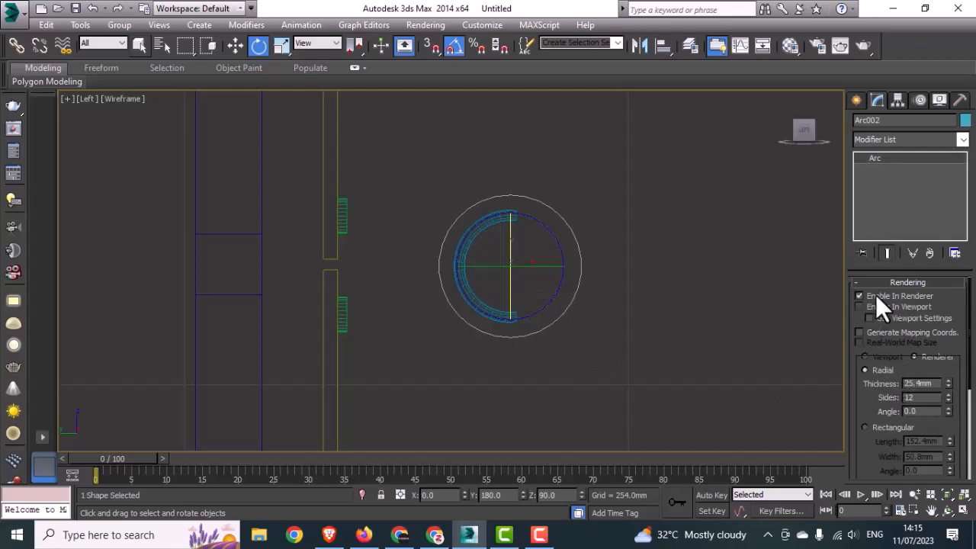
{"action": "left_click", "coordinate": [874, 306]}
{"action": "left_click", "coordinate": [872, 334]}
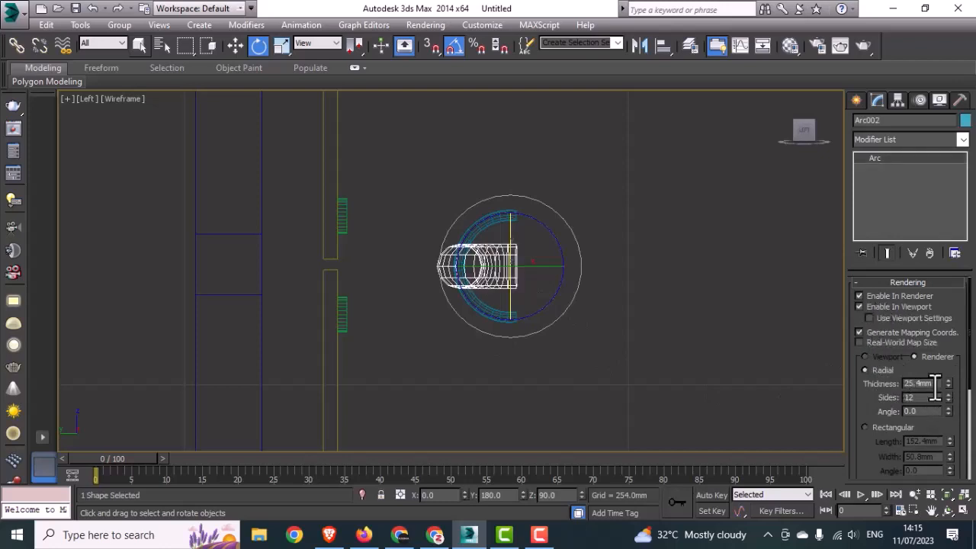
{"action": "left_click_drag", "start_coordinate": [936, 385], "coordinate": [883, 391]}
{"action": "type", "text": "6"}
{"action": "key", "text": "Return"}
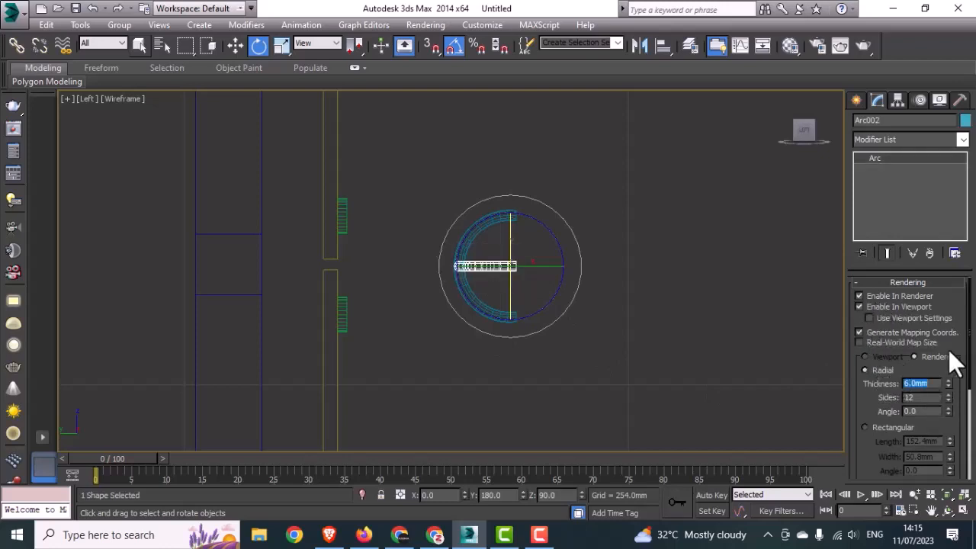
- Move both arcs together horizontally in the left view so their open ends meet the glass panel's frame-side face
{"action": "left_click", "coordinate": [697, 357]}
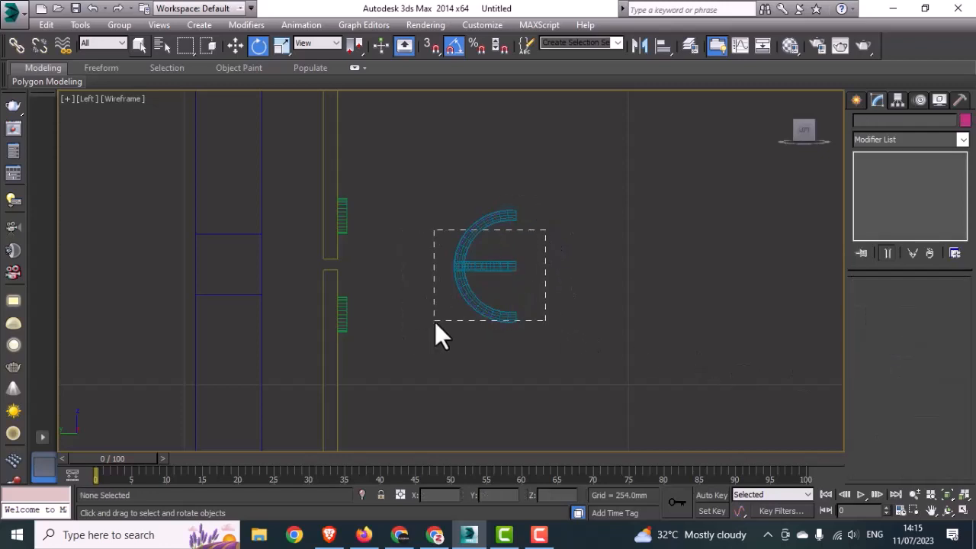
{"action": "left_click_drag", "start_coordinate": [435, 323], "coordinate": [435, 324]}
{"action": "key", "text": "w"}
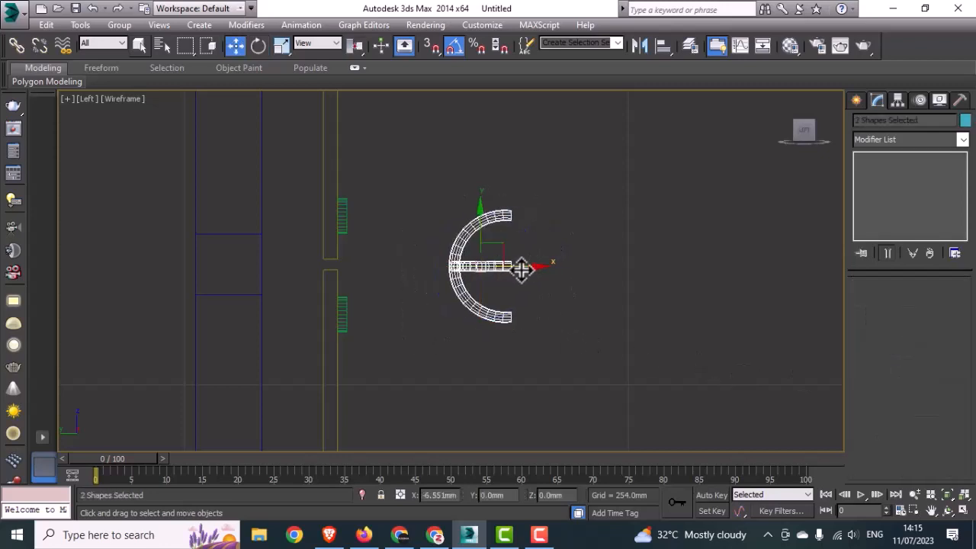
{"action": "left_click_drag", "start_coordinate": [522, 268], "coordinate": [341, 298]}
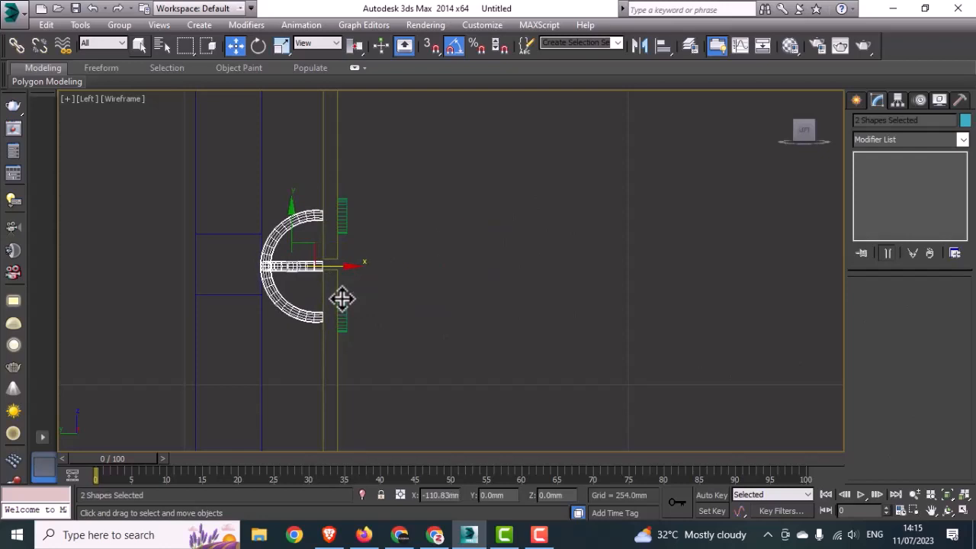
{"action": "left_click_drag", "start_coordinate": [342, 299], "coordinate": [341, 299]}
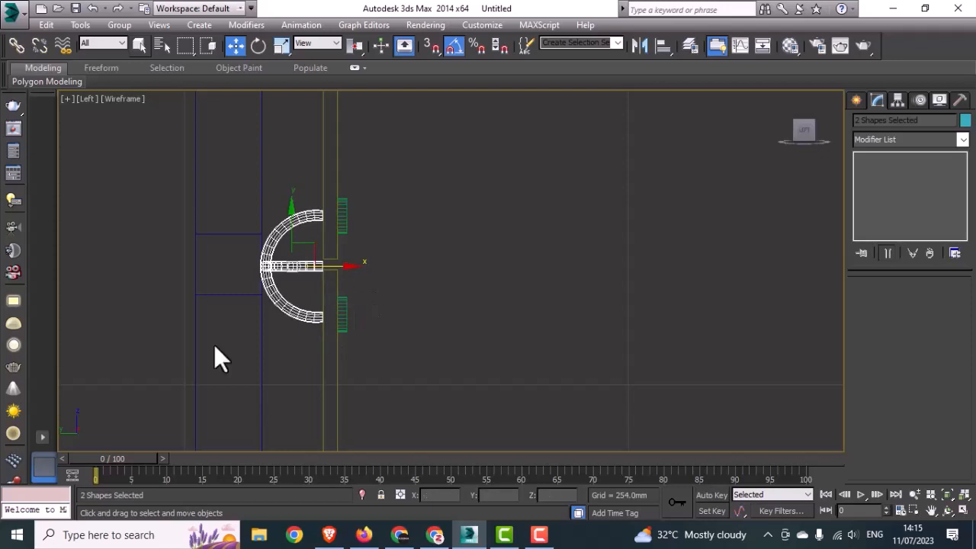
- Open the joint disc group, attach both arcs to it, and close the group again
{"action": "left_click", "coordinate": [344, 227]}
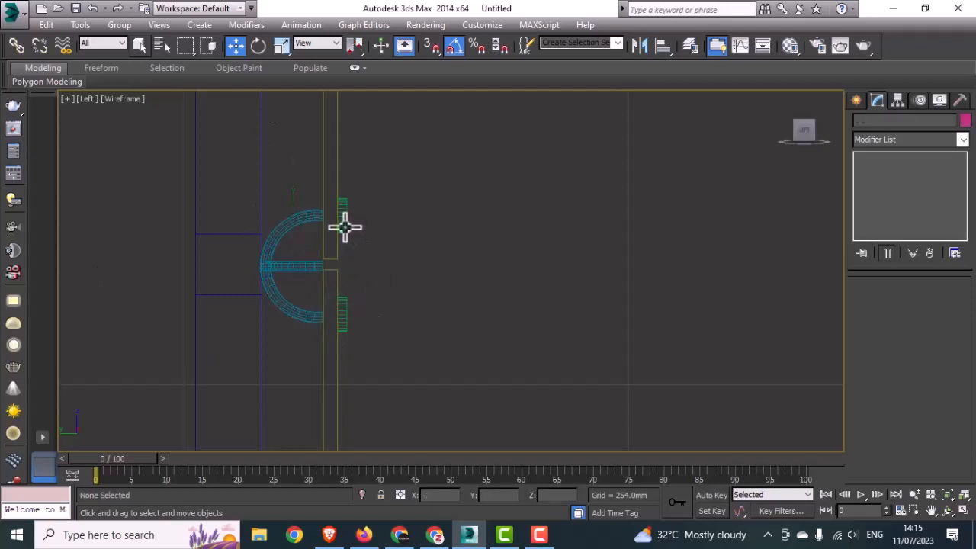
{"action": "left_click", "coordinate": [119, 24]}
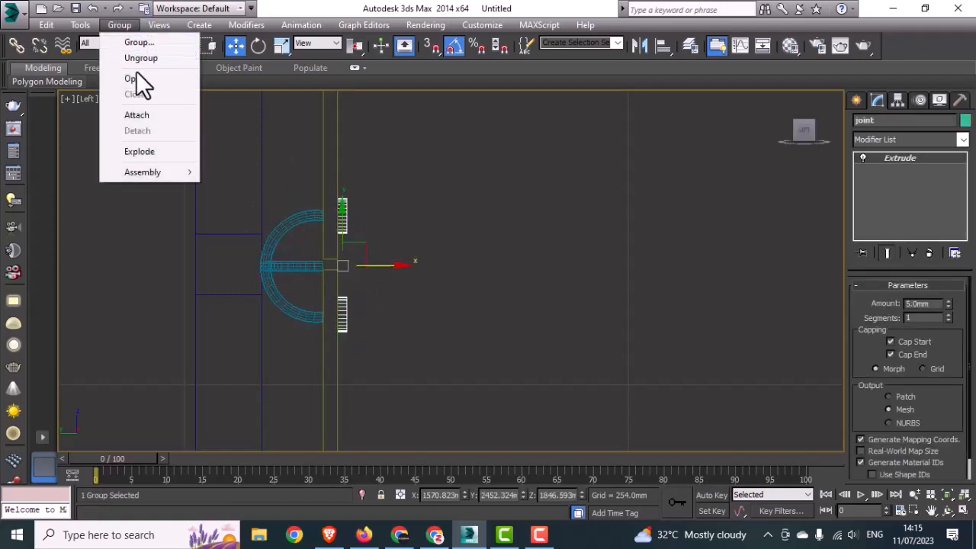
{"action": "left_click", "coordinate": [135, 78]}
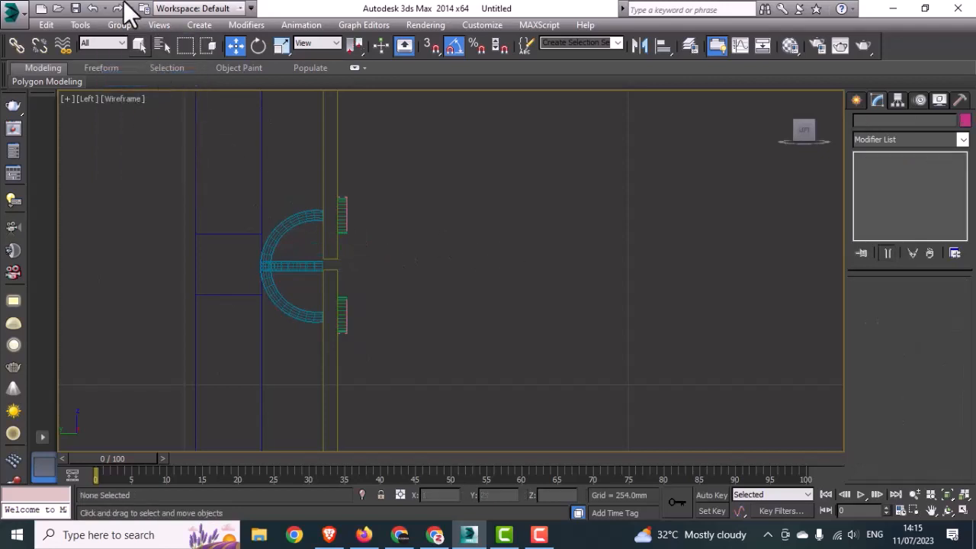
{"action": "left_click", "coordinate": [116, 25]}
{"action": "left_click", "coordinate": [309, 200]}
{"action": "left_click_drag", "start_coordinate": [305, 199], "coordinate": [282, 294]}
{"action": "left_click", "coordinate": [116, 26]}
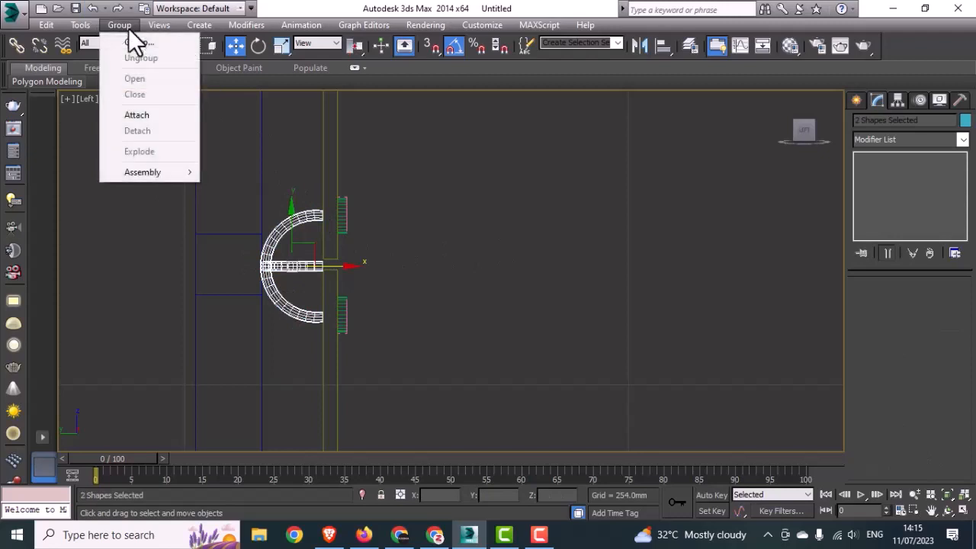
{"action": "left_click", "coordinate": [138, 113]}
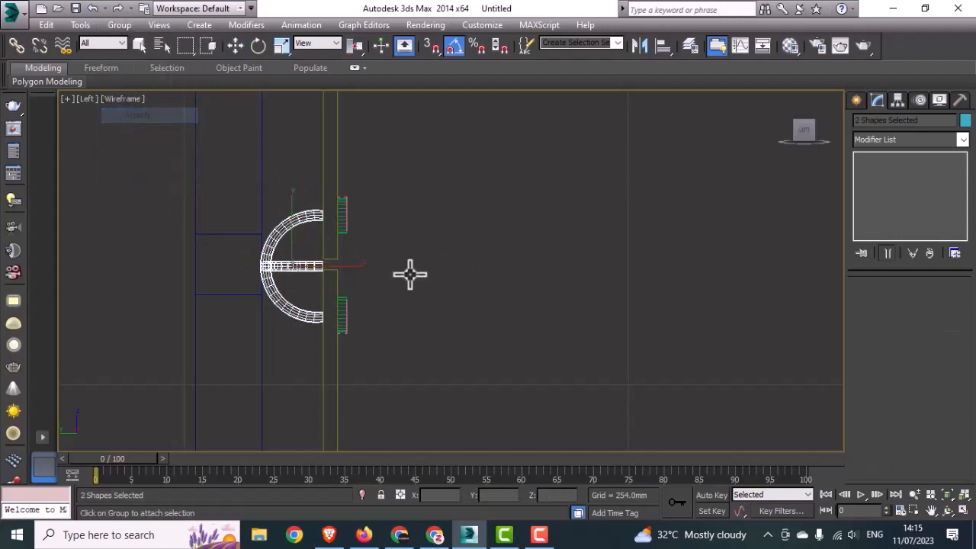
{"action": "left_click", "coordinate": [342, 218]}
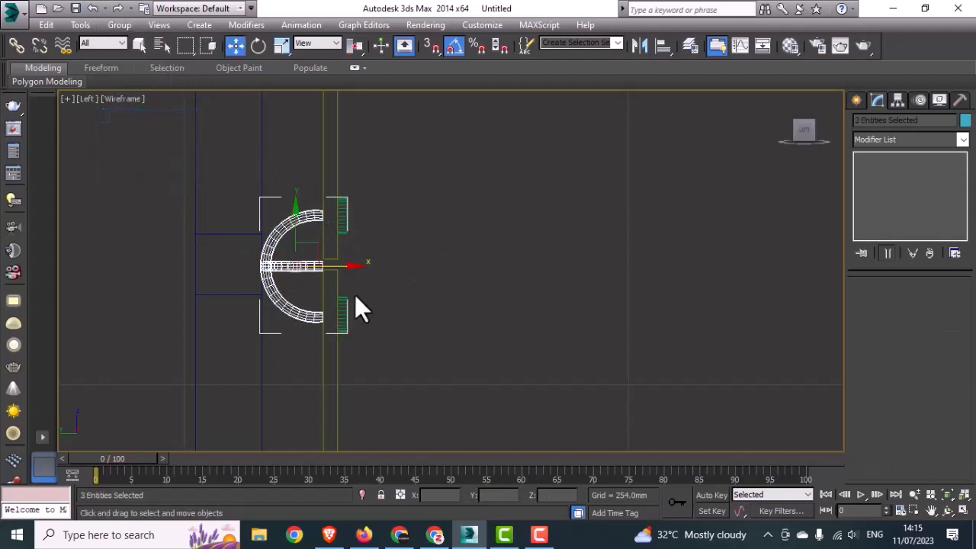
{"action": "left_click", "coordinate": [126, 24]}
{"action": "left_click", "coordinate": [134, 95]}
{"action": "left_click", "coordinate": [551, 213]}
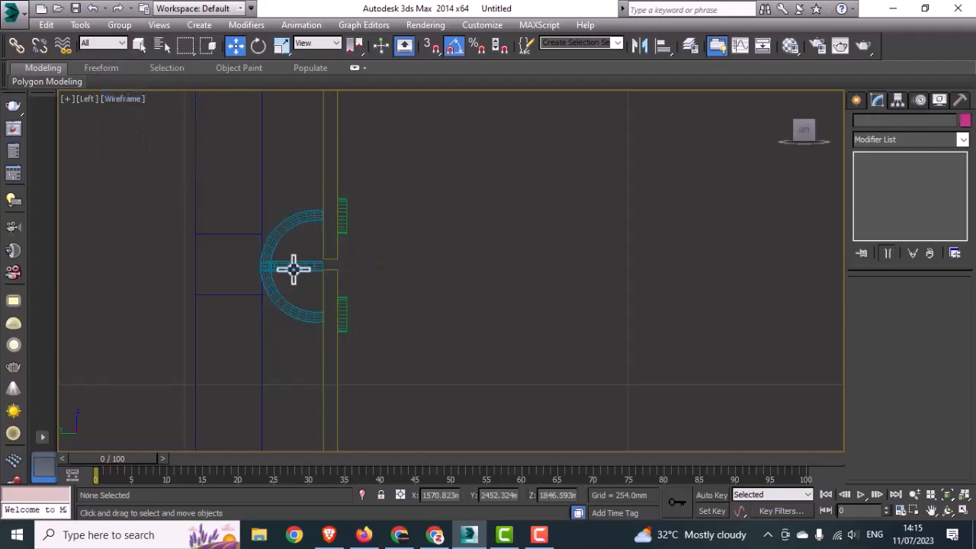
- Enlarge both arcs slightly in the front view and rotate the vertical one diagonally towards the upper-left and lower-right discs
{"action": "left_click", "coordinate": [293, 269]}
{"action": "left_click", "coordinate": [474, 284]}
{"action": "left_click_drag", "start_coordinate": [537, 281], "coordinate": [474, 297]}
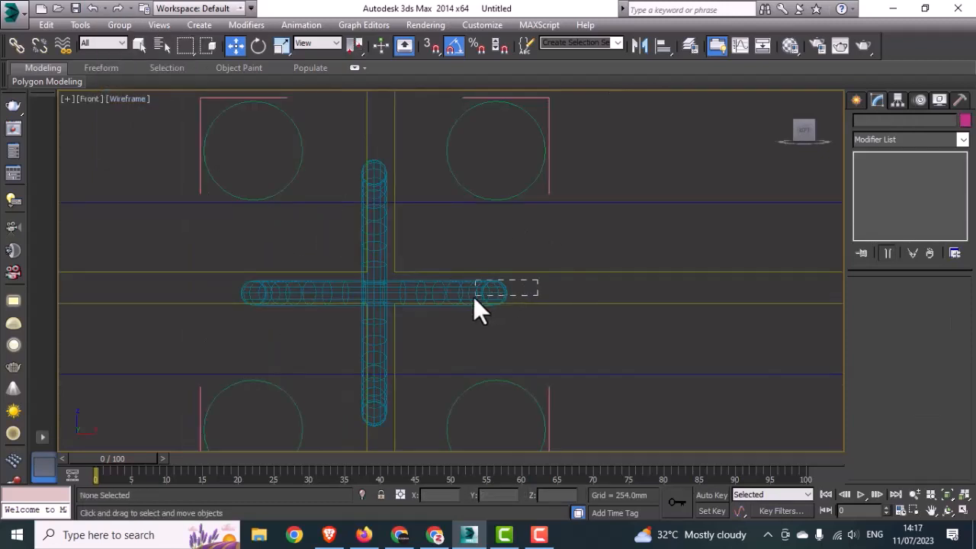
{"action": "left_click_drag", "start_coordinate": [376, 292], "coordinate": [372, 291]}
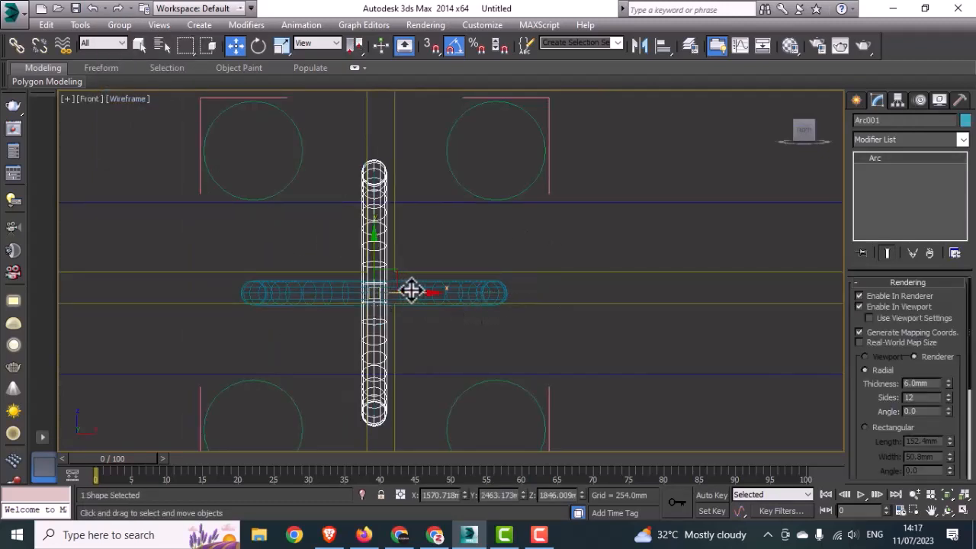
{"action": "left_click", "coordinate": [489, 286]}
{"action": "left_click", "coordinate": [374, 272]}
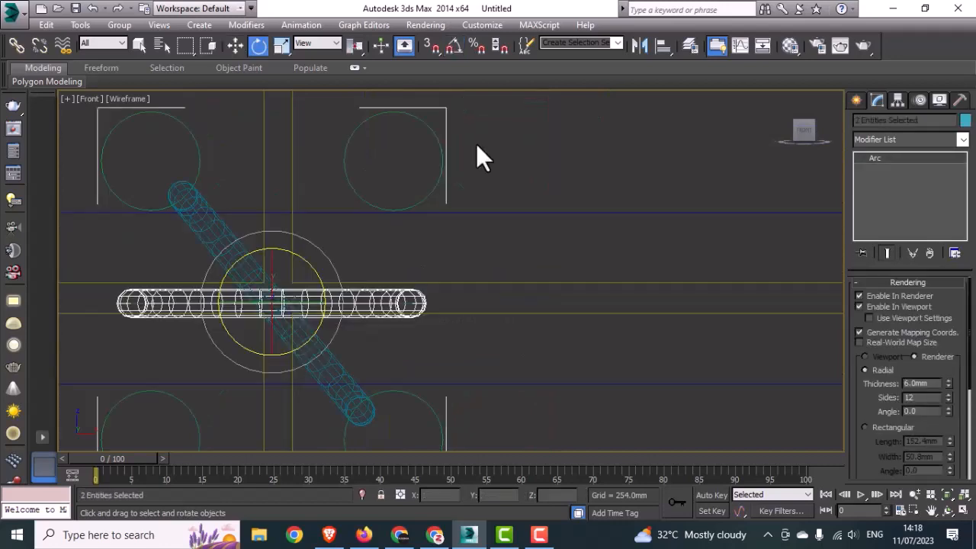
- Rotate the horizontal arc about 49 degrees in the front view so it points towards the upper-right and lower-left discs
{"action": "left_click_drag", "start_coordinate": [475, 143], "coordinate": [433, 186]}
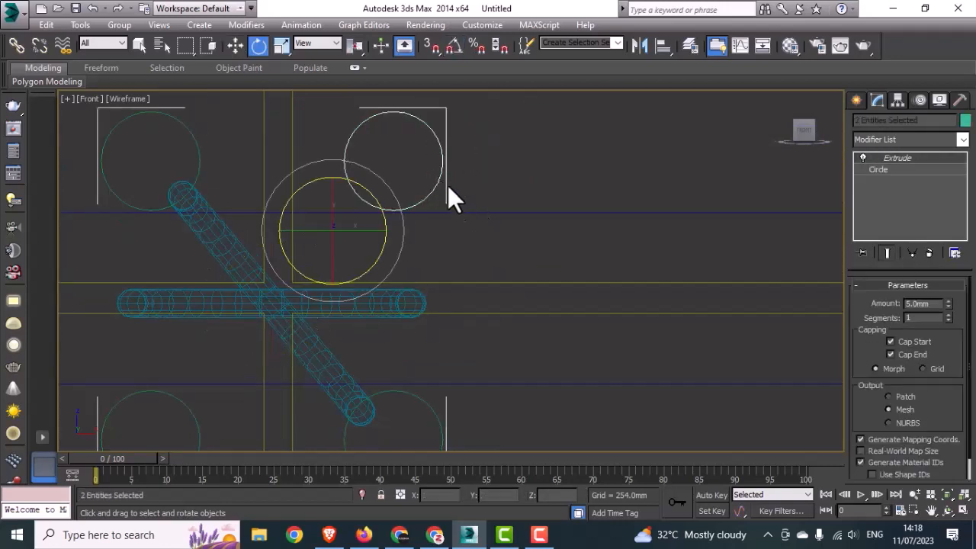
{"action": "left_click", "coordinate": [433, 174]}
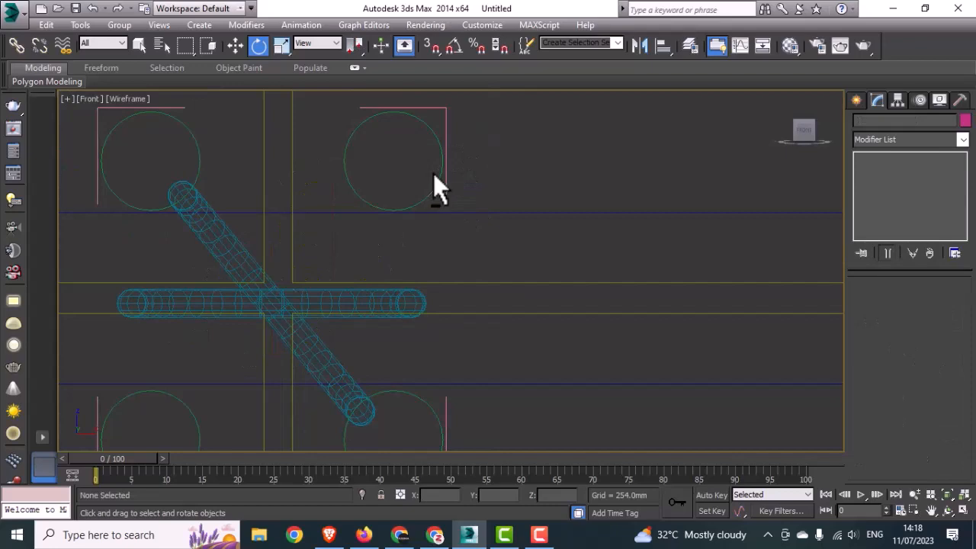
{"action": "left_click", "coordinate": [390, 307]}
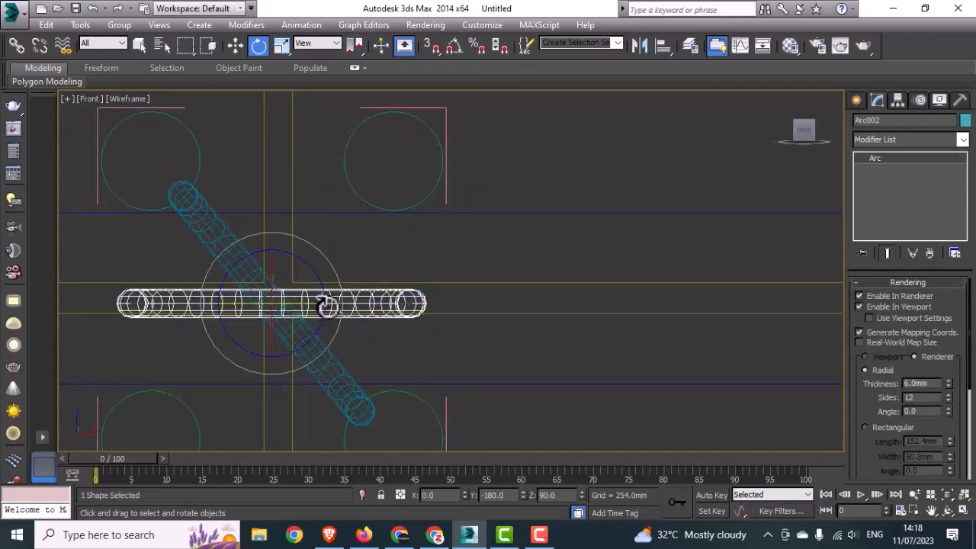
{"action": "left_click_drag", "start_coordinate": [322, 300], "coordinate": [360, 264]}
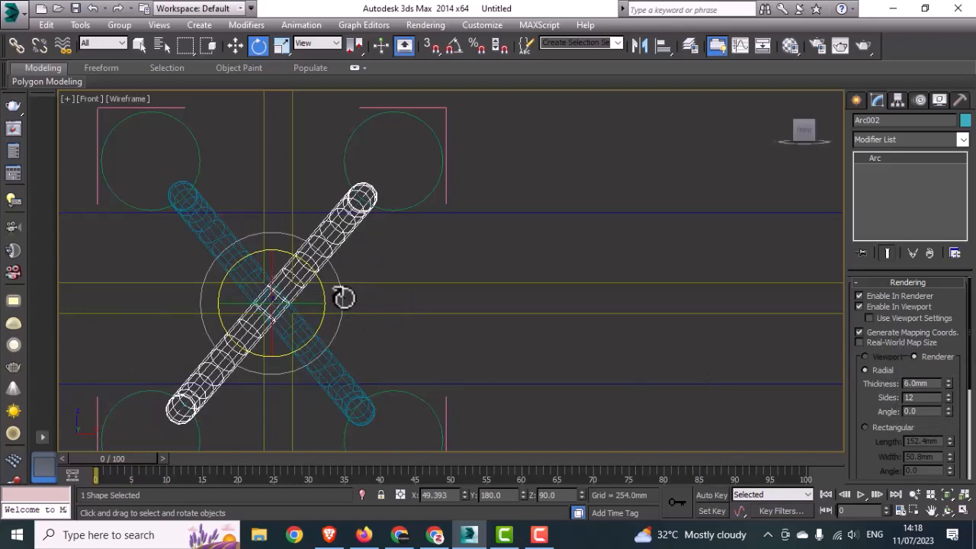
{"action": "left_click", "coordinate": [198, 226]}
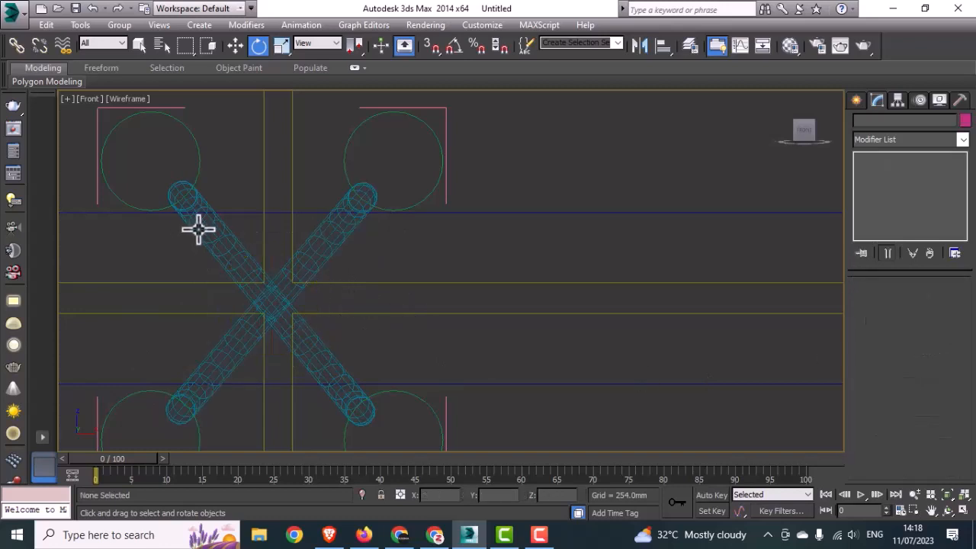
{"action": "scroll", "coordinate": [283, 294], "scroll_direction": "up", "scroll_amount": 4}
{"action": "scroll", "coordinate": [282, 294], "scroll_direction": "up", "scroll_amount": 5}
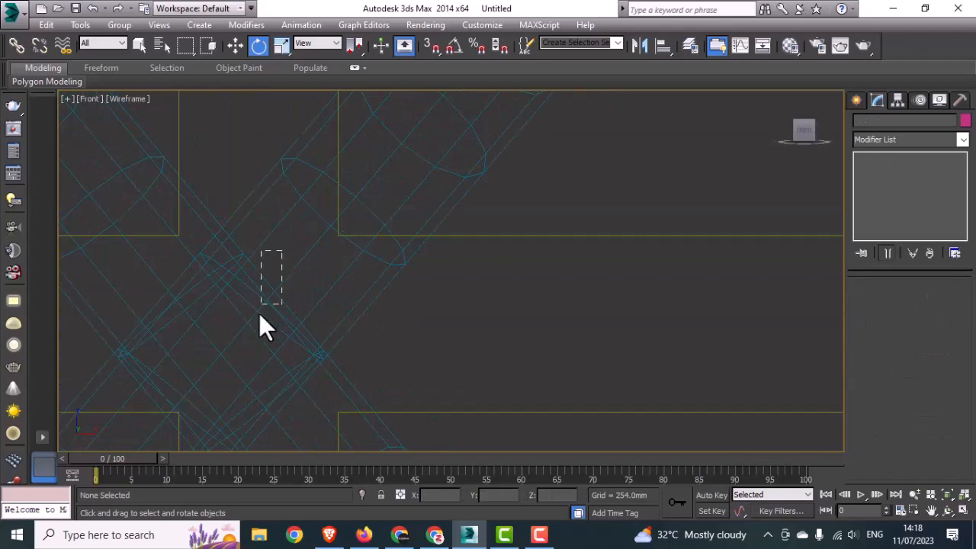
{"action": "left_click_drag", "start_coordinate": [260, 314], "coordinate": [167, 377]}
{"action": "scroll", "coordinate": [245, 334], "scroll_direction": "down", "scroll_amount": 5}
{"action": "scroll", "coordinate": [301, 357], "scroll_direction": "up", "scroll_amount": 6}
{"action": "scroll", "coordinate": [229, 350], "scroll_direction": "down", "scroll_amount": 8}
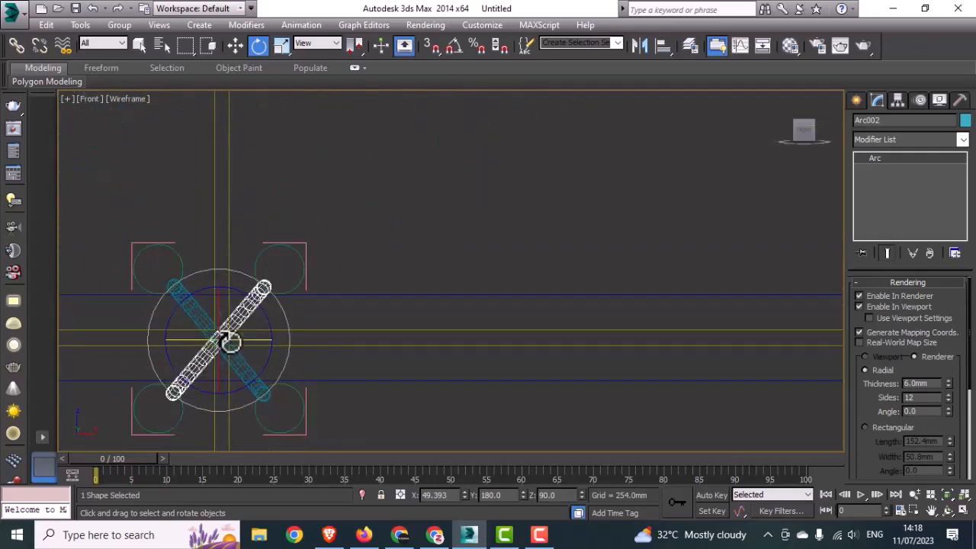
{"action": "left_click", "coordinate": [201, 244]}
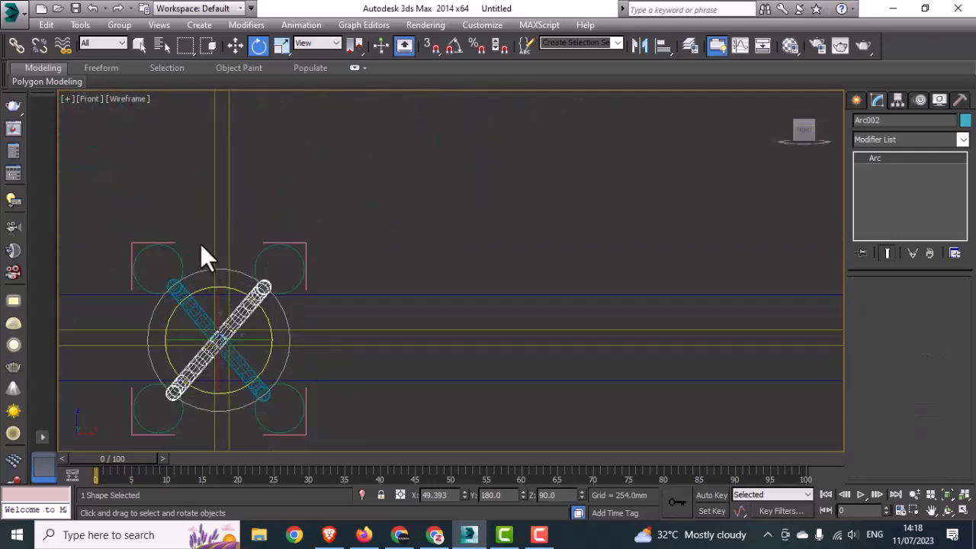
{"action": "scroll", "coordinate": [189, 311], "scroll_direction": "up", "scroll_amount": 4}
{"action": "key", "text": "alt+w"}
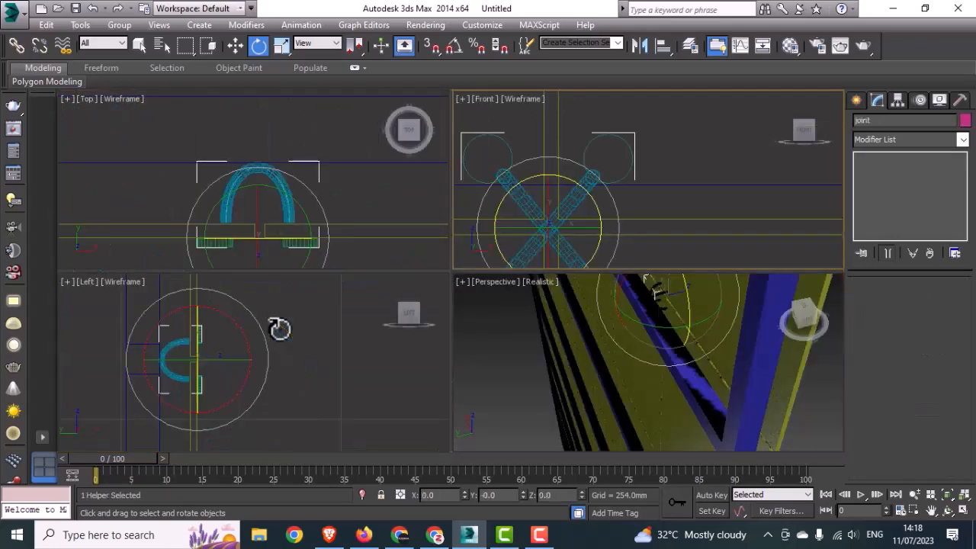
- Select both crossed tube arcs of the joint and scale them up so their ends reach further under the round discs
{"action": "left_click", "coordinate": [253, 206]}
{"action": "key", "text": "alt+w"}
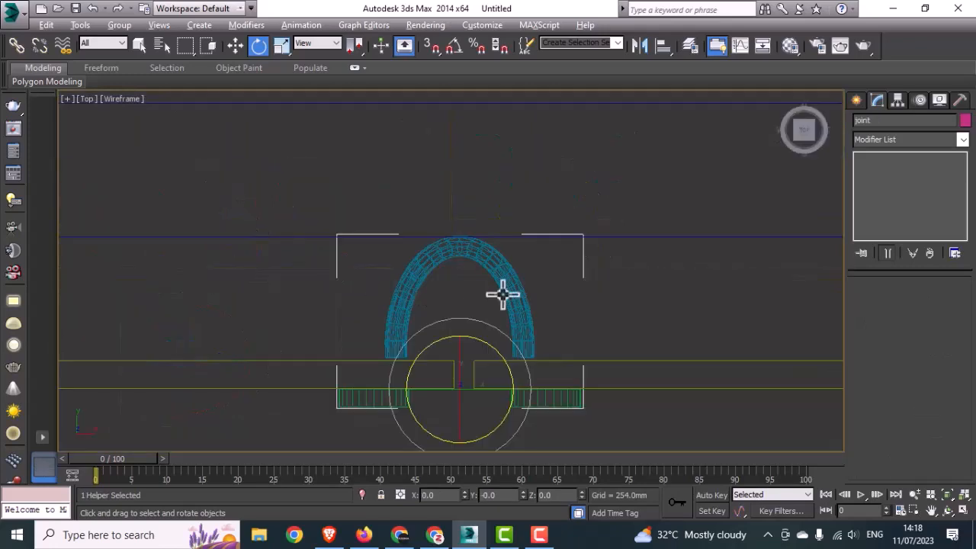
{"action": "left_click", "coordinate": [503, 290]}
{"action": "left_click_drag", "start_coordinate": [383, 327], "coordinate": [381, 328]}
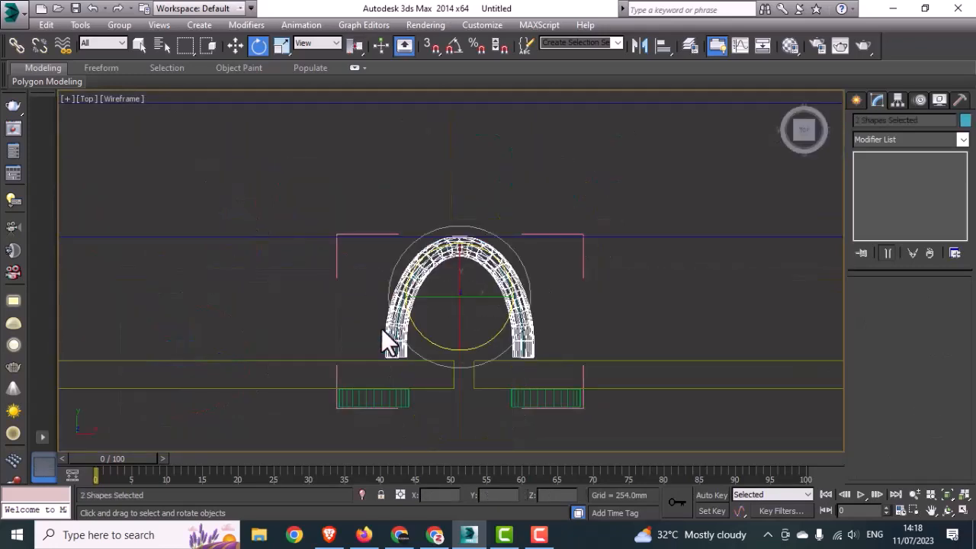
{"action": "key", "text": "alt+w"}
{"action": "right_click", "coordinate": [569, 222]}
{"action": "key", "text": "alt+w"}
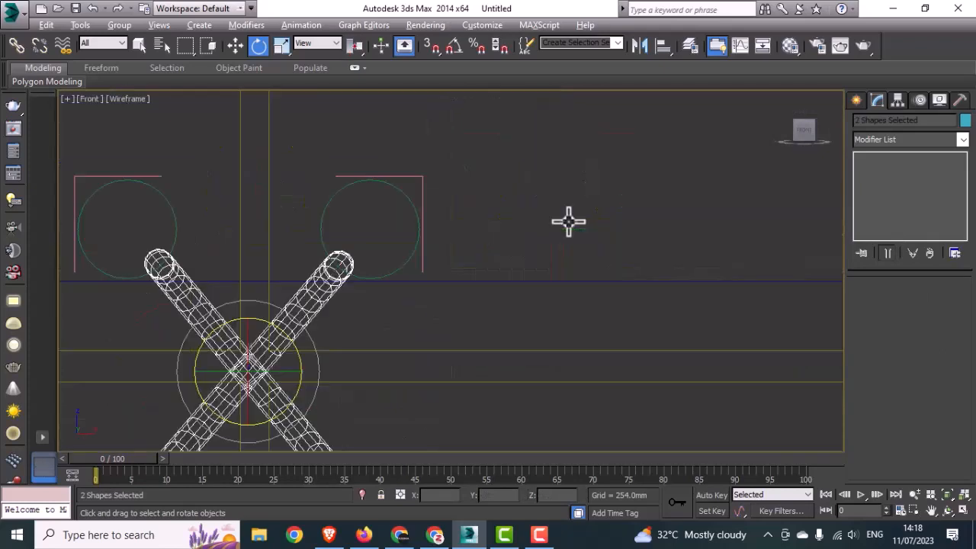
{"action": "middle_click_drag", "start_coordinate": [400, 307], "coordinate": [439, 244]}
{"action": "key", "text": "r"}
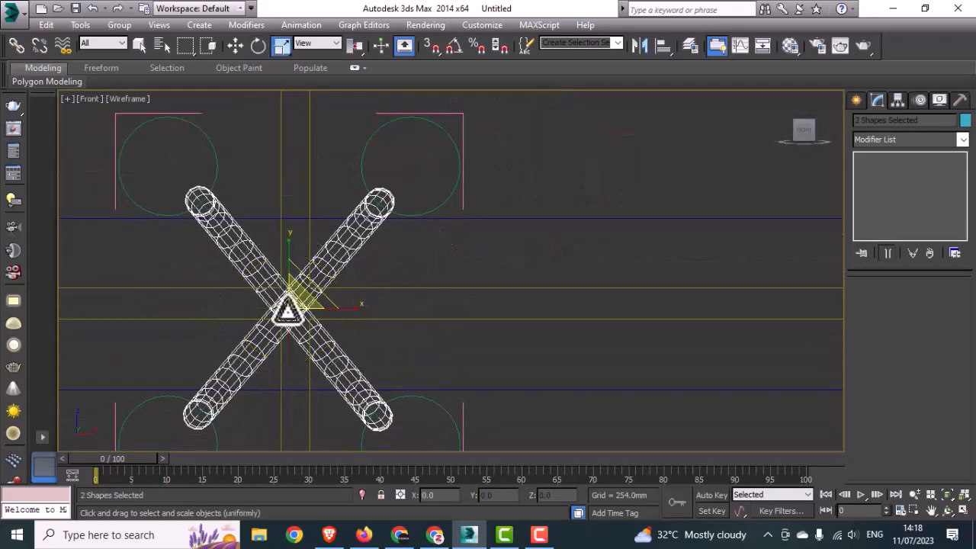
{"action": "left_click_drag", "start_coordinate": [283, 307], "coordinate": [304, 289]}
{"action": "key", "text": "alt+w"}
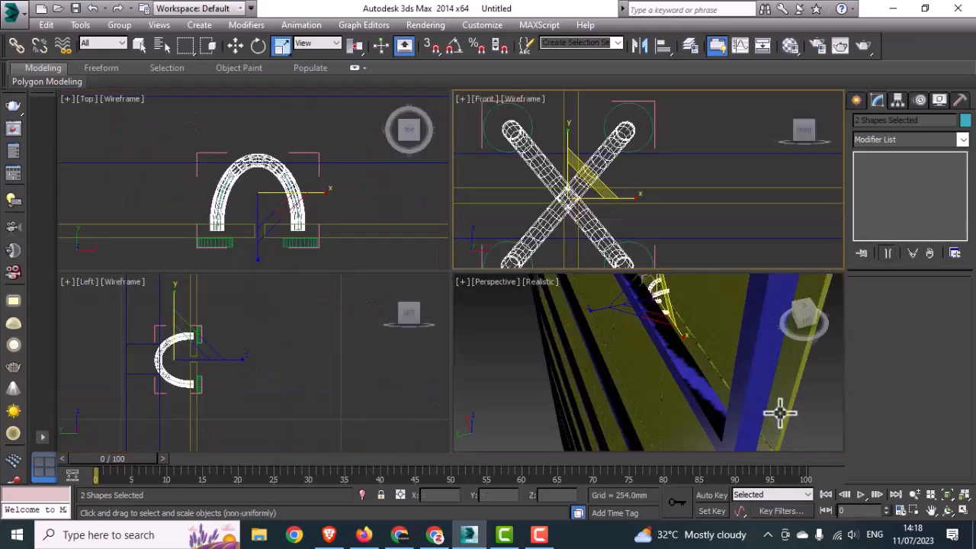
- Close the open joint group so its arcs and discs act as one object again
{"action": "middle_click_drag", "start_coordinate": [779, 410], "coordinate": [653, 370]}
{"action": "key", "text": "alt+w"}
{"action": "left_click", "coordinate": [124, 26]}
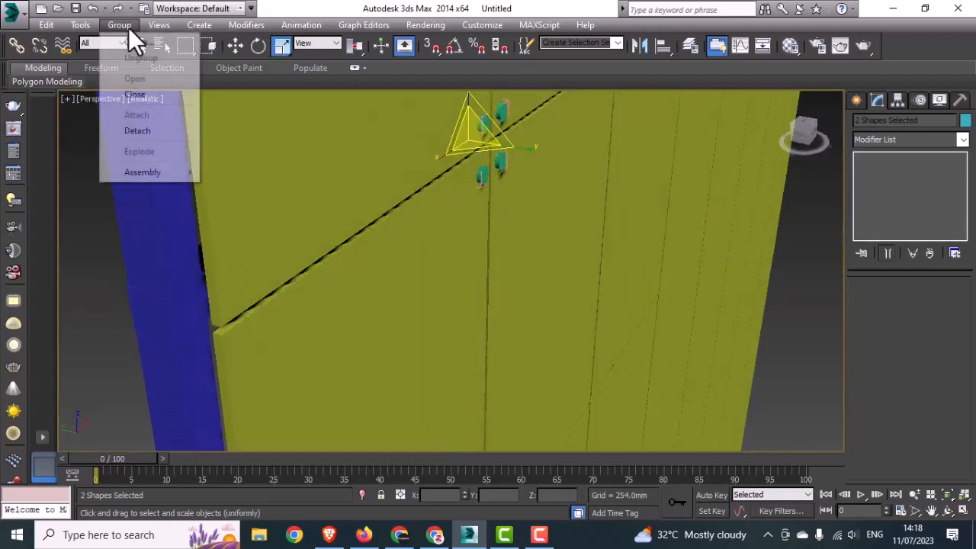
{"action": "left_click", "coordinate": [135, 95]}
{"action": "scroll", "coordinate": [460, 213], "scroll_direction": "down", "scroll_amount": 8}
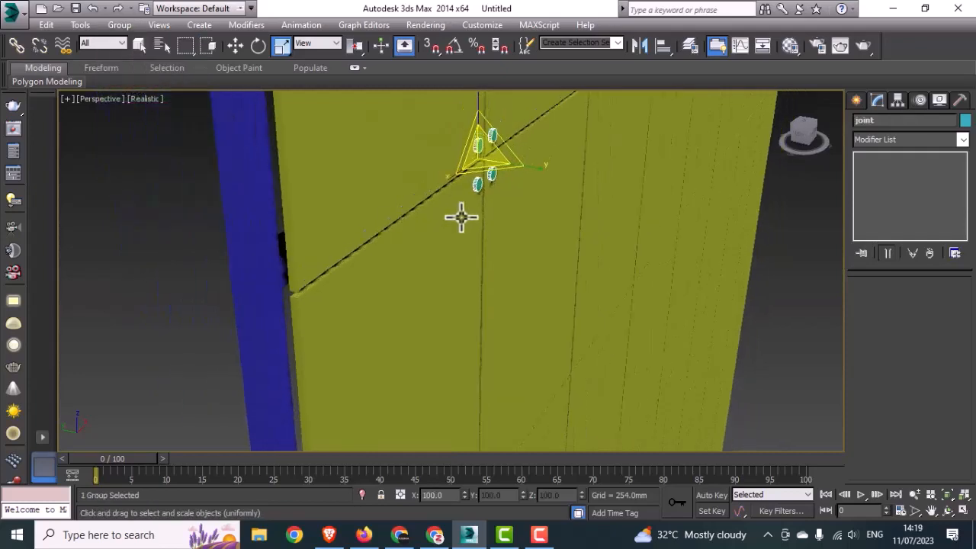
{"action": "key", "text": "alt+w"}
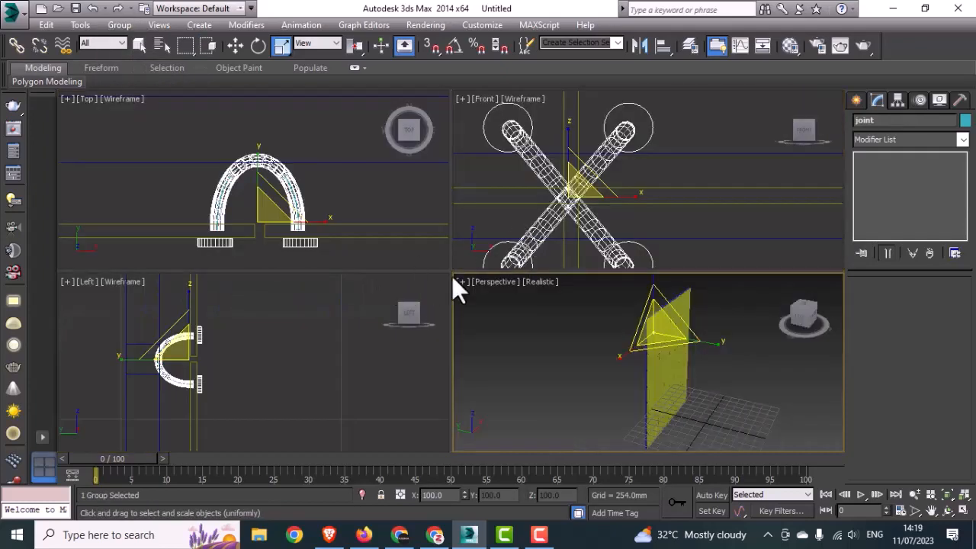
- In the front view, clone the joint horizontally to the next vertical seam, making 8 copies as Copy objects
{"action": "middle_click", "coordinate": [558, 185]}
{"action": "key", "text": "alt+w"}
{"action": "scroll", "coordinate": [558, 254], "scroll_direction": "up", "scroll_amount": 6}
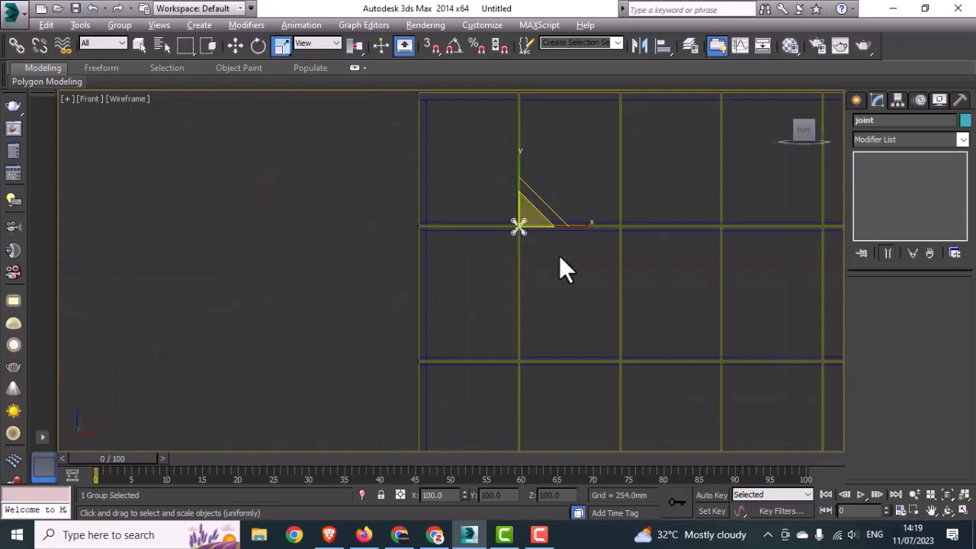
{"action": "middle_click_drag", "start_coordinate": [560, 267], "coordinate": [366, 270]}
{"action": "key", "text": "w"}
{"action": "scroll", "coordinate": [364, 283], "scroll_direction": "up", "scroll_amount": 3}
{"action": "middle_click_drag", "start_coordinate": [436, 268], "coordinate": [305, 259]}
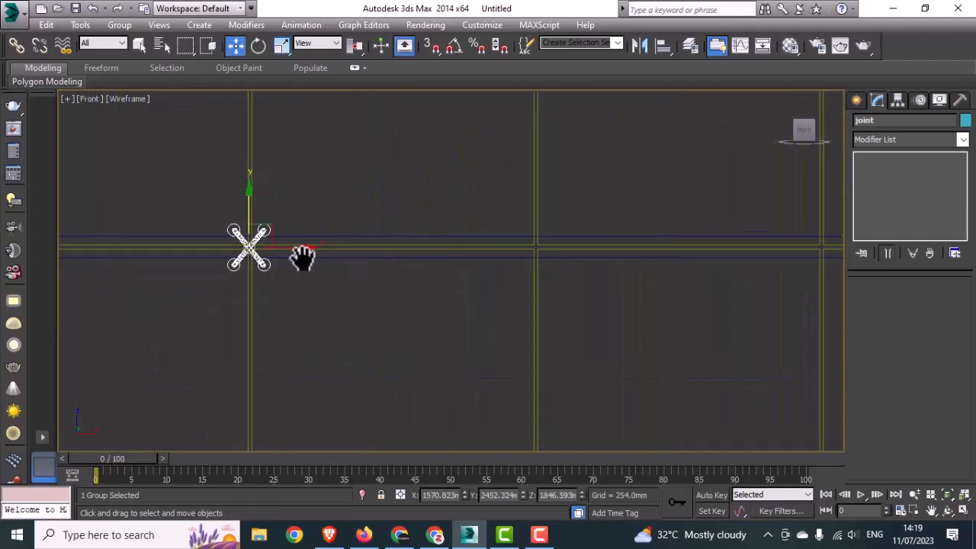
{"action": "left_click_drag", "start_coordinate": [294, 252], "coordinate": [581, 261], "text": "shift"}
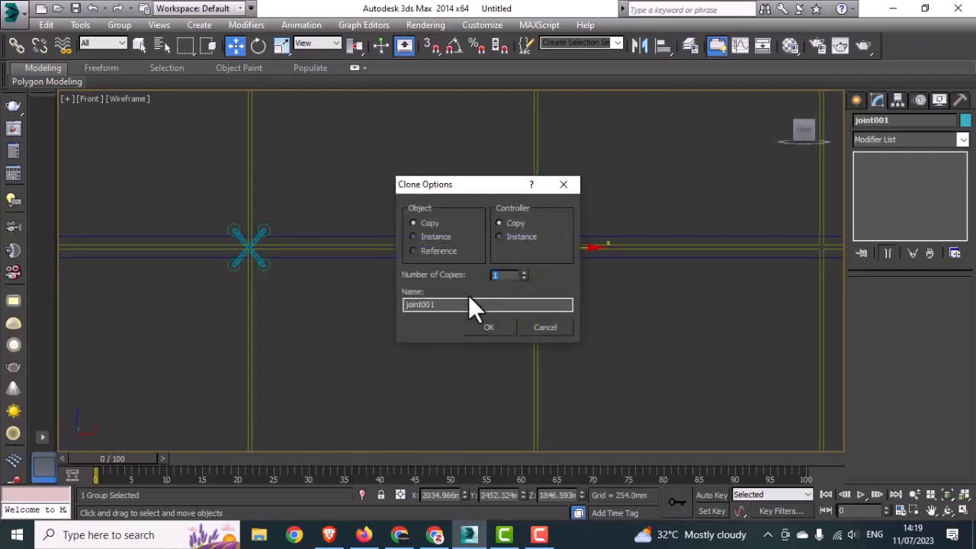
{"action": "type", "text": "8"}
{"action": "left_click", "coordinate": [490, 327]}
- Delete the two surplus joints on and beyond the right edge of the panel wall
{"action": "scroll", "coordinate": [460, 311], "scroll_direction": "down", "scroll_amount": 5}
{"action": "middle_click_drag", "start_coordinate": [500, 307], "coordinate": [311, 303]}
{"action": "middle_click_drag", "start_coordinate": [744, 321], "coordinate": [500, 295]}
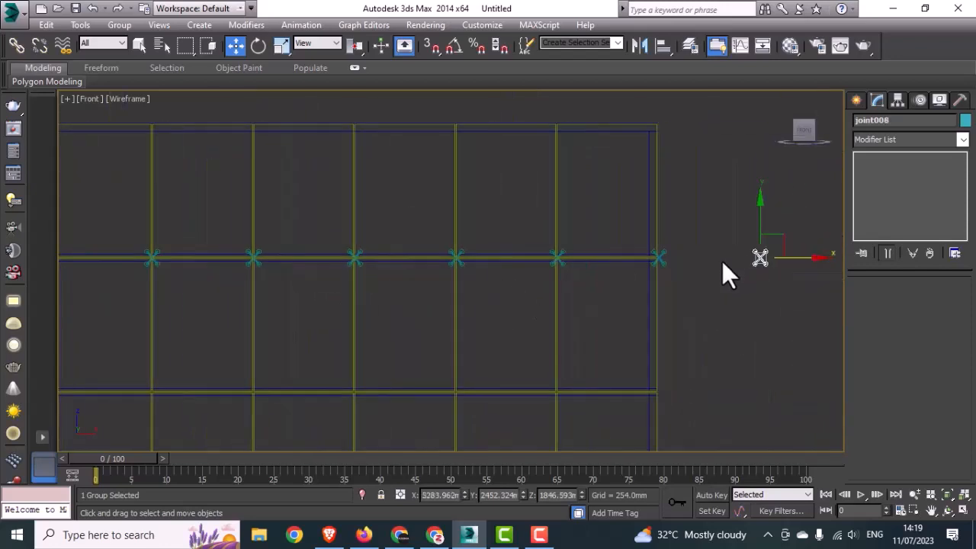
{"action": "left_click_drag", "start_coordinate": [795, 221], "coordinate": [661, 295]}
{"action": "key", "text": "Delete"}
{"action": "scroll", "coordinate": [661, 295], "scroll_direction": "down", "scroll_amount": 5}
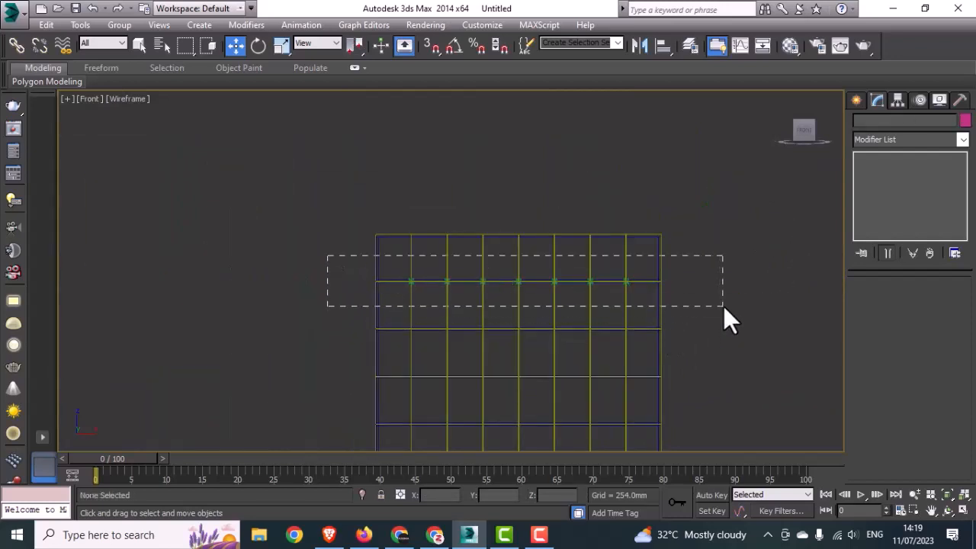
{"action": "left_click_drag", "start_coordinate": [723, 306], "coordinate": [723, 305]}
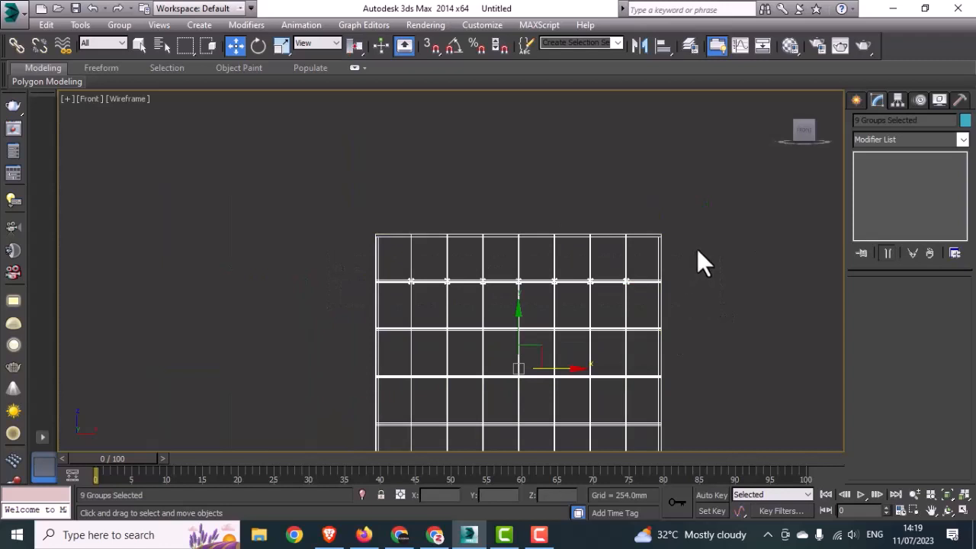
{"action": "left_click_drag", "start_coordinate": [732, 226], "coordinate": [365, 258]}
{"action": "scroll", "coordinate": [610, 293], "scroll_direction": "up", "scroll_amount": 6}
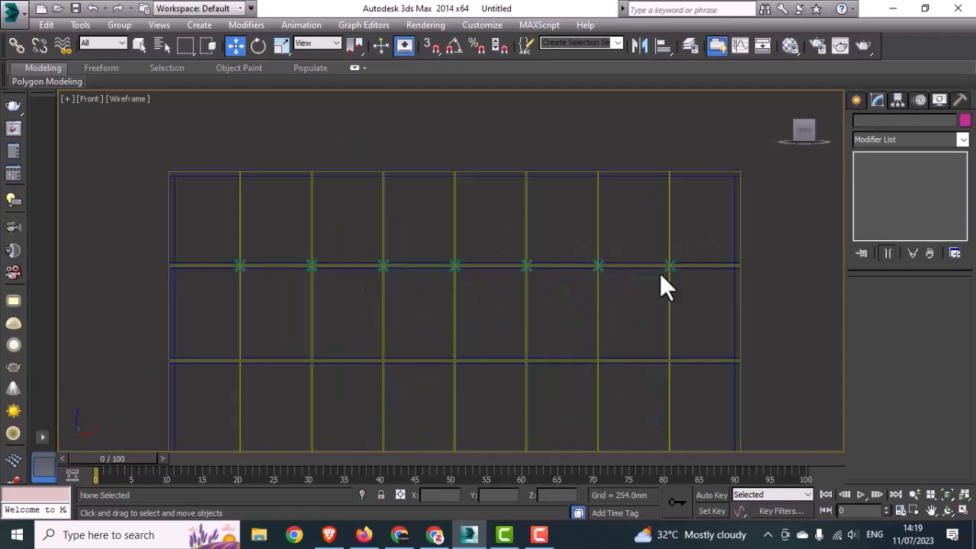
- Select all seven joints of the top row and clone them downward to the next horizontal seam, making 7 copies
{"action": "left_click", "coordinate": [683, 263]}
{"action": "left_click", "coordinate": [538, 264], "text": "ctrl"}
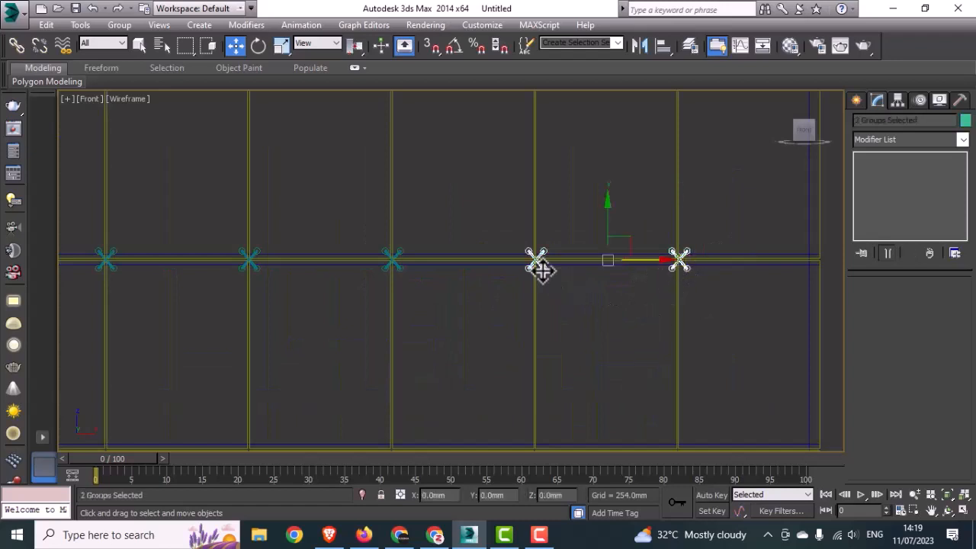
{"action": "left_click", "coordinate": [395, 263], "text": "ctrl"}
{"action": "left_click", "coordinate": [250, 264], "text": "ctrl"}
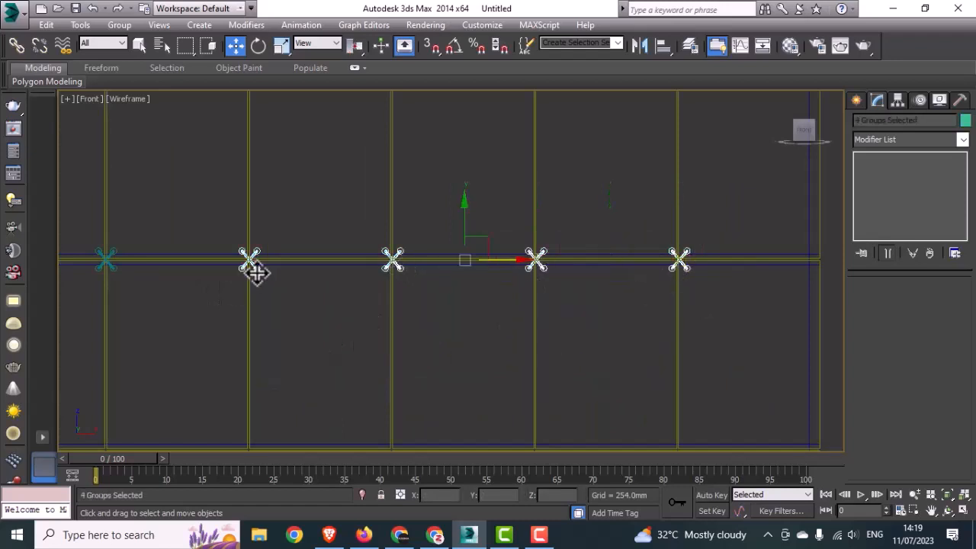
{"action": "middle_click_drag", "start_coordinate": [198, 305], "coordinate": [370, 318]}
{"action": "left_click", "coordinate": [349, 292], "text": "ctrl"}
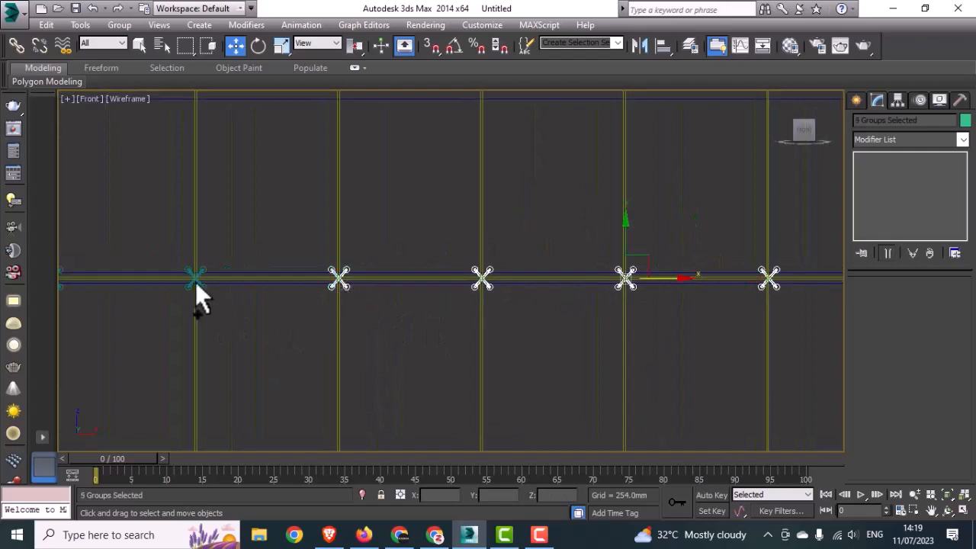
{"action": "left_click", "coordinate": [199, 287], "text": "ctrl"}
{"action": "middle_click_drag", "start_coordinate": [196, 290], "coordinate": [339, 329]}
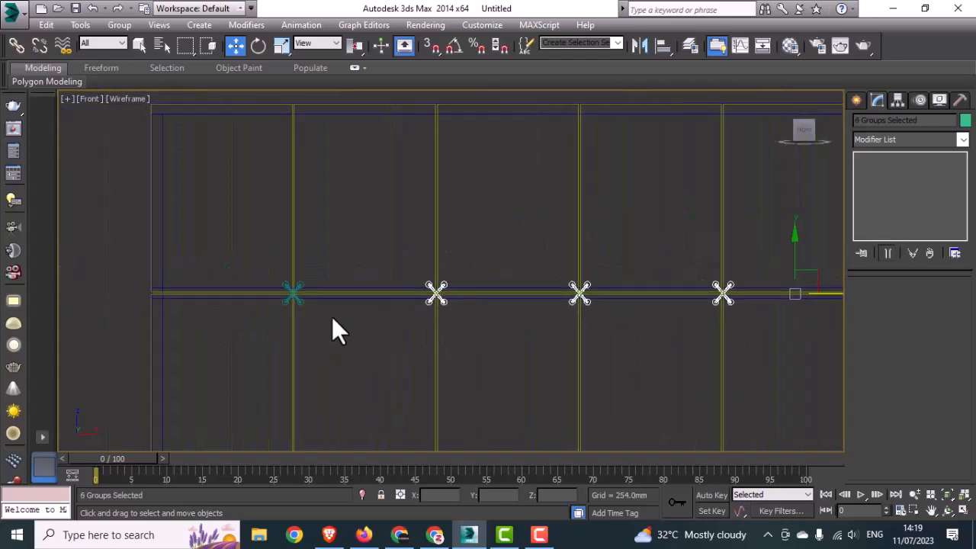
{"action": "left_click", "coordinate": [296, 296], "text": "ctrl"}
{"action": "scroll", "coordinate": [300, 303], "scroll_direction": "down", "scroll_amount": 3}
{"action": "middle_click_drag", "start_coordinate": [493, 340], "coordinate": [505, 304]}
{"action": "scroll", "coordinate": [506, 304], "scroll_direction": "up", "scroll_amount": 2}
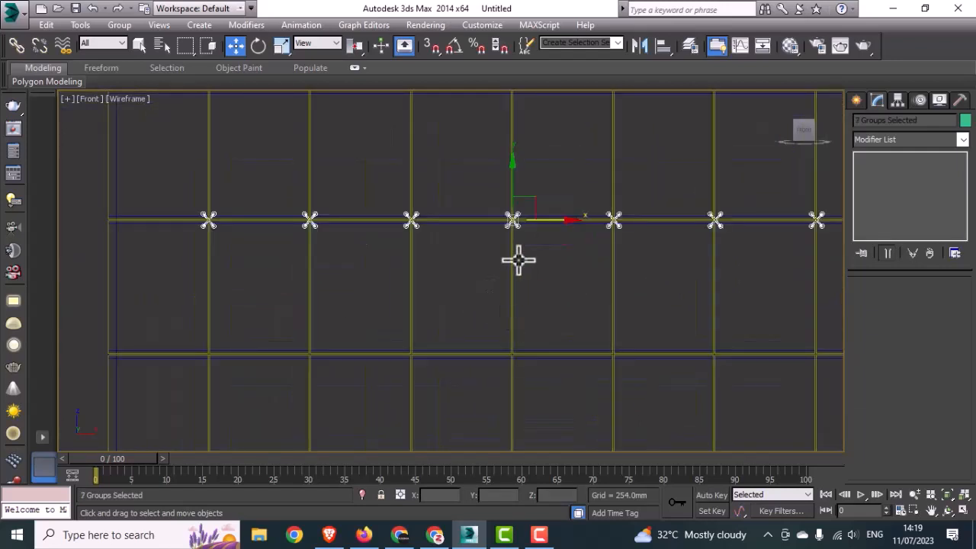
{"action": "left_click_drag", "start_coordinate": [514, 185], "coordinate": [494, 318]}
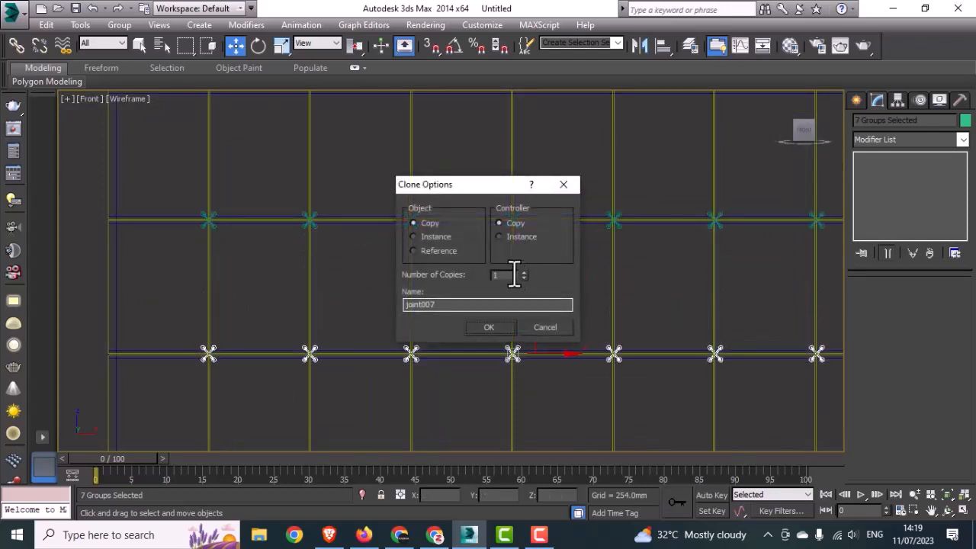
{"action": "left_click", "coordinate": [488, 326]}
{"action": "scroll", "coordinate": [471, 303], "scroll_direction": "down", "scroll_amount": 5}
{"action": "scroll", "coordinate": [471, 303], "scroll_direction": "down", "scroll_amount": 2}
{"action": "middle_click_drag", "start_coordinate": [488, 267], "coordinate": [490, 160]}
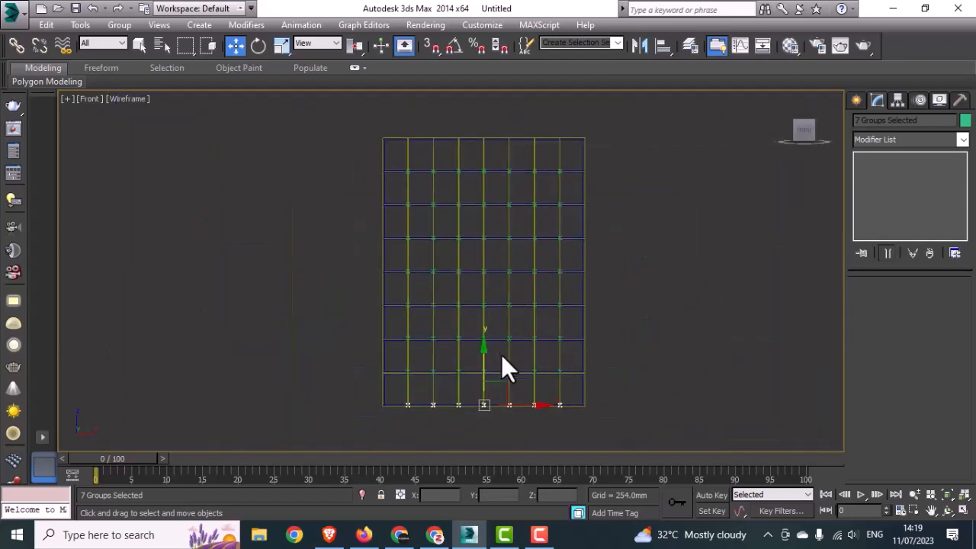
{"action": "middle_click_drag", "start_coordinate": [497, 359], "coordinate": [501, 298]}
{"action": "scroll", "coordinate": [452, 351], "scroll_direction": "up", "scroll_amount": 2}
{"action": "scroll", "coordinate": [452, 350], "scroll_direction": "up", "scroll_amount": 2}
{"action": "left_click", "coordinate": [398, 372]}
{"action": "left_click_drag", "start_coordinate": [353, 369], "coordinate": [777, 324]}
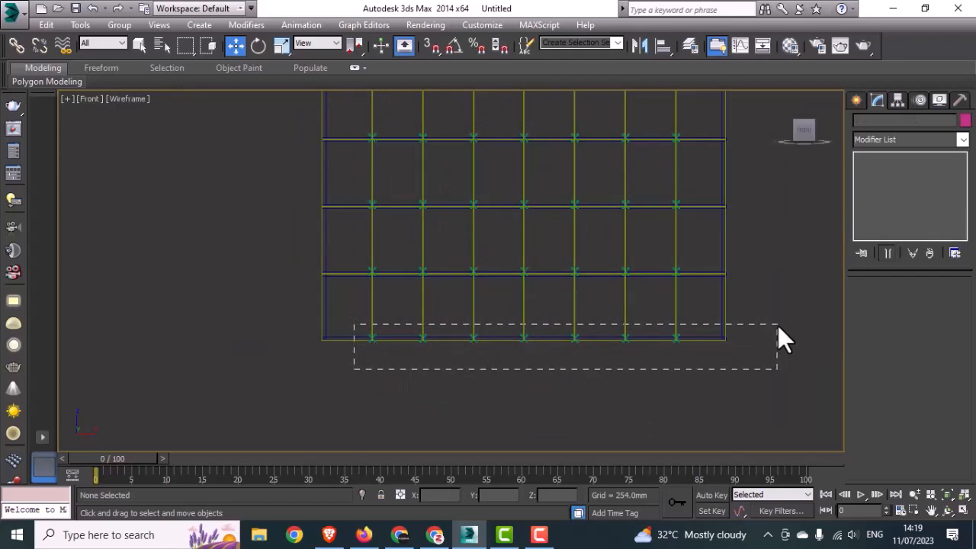
{"action": "left_click_drag", "start_coordinate": [778, 327], "coordinate": [777, 326]}
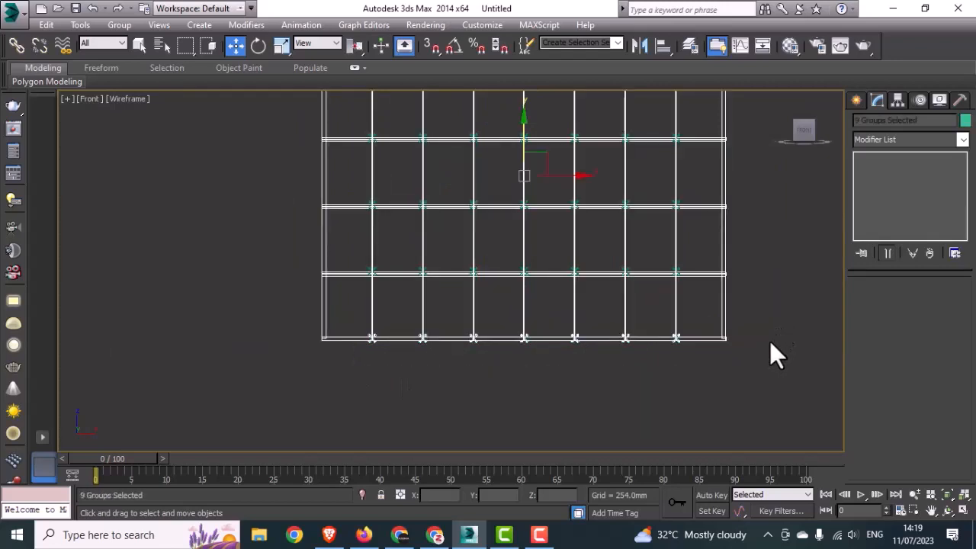
{"action": "left_click", "coordinate": [769, 353]}
- Delete the surplus row of seven joints along the bottom edge of the panel wall
{"action": "scroll", "coordinate": [671, 365], "scroll_direction": "up", "scroll_amount": 3}
{"action": "middle_click_drag", "start_coordinate": [731, 353], "coordinate": [773, 338]}
{"action": "scroll", "coordinate": [762, 381], "scroll_direction": "down", "scroll_amount": 1}
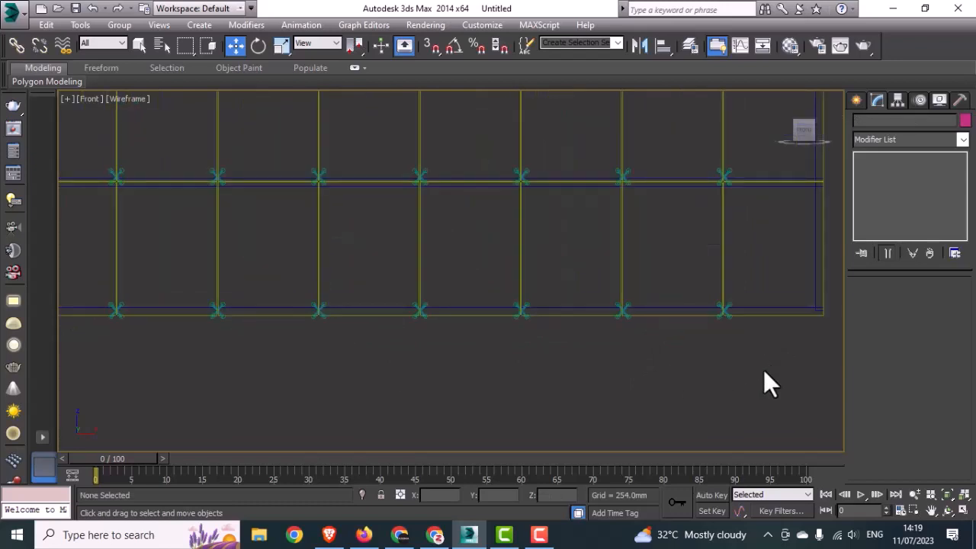
{"action": "left_click_drag", "start_coordinate": [126, 324], "coordinate": [105, 319]}
{"action": "key", "text": "Delete"}
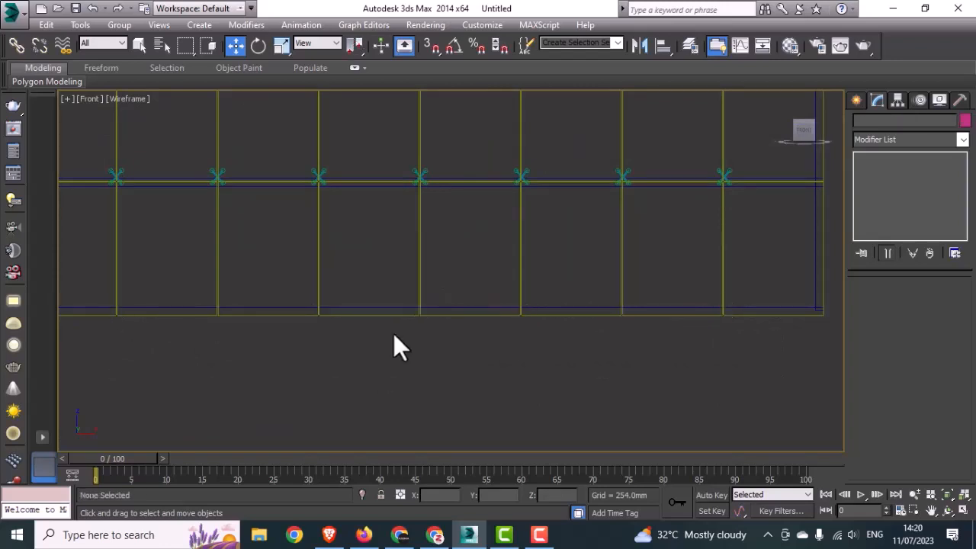
- In the perspective view, select the whole panel wall with its joints and raise it along Z until it stands at the ground grid
{"action": "scroll", "coordinate": [393, 333], "scroll_direction": "down", "scroll_amount": 6}
{"action": "middle_click_drag", "start_coordinate": [393, 335], "coordinate": [411, 330]}
{"action": "scroll", "coordinate": [390, 222], "scroll_direction": "up", "scroll_amount": 4}
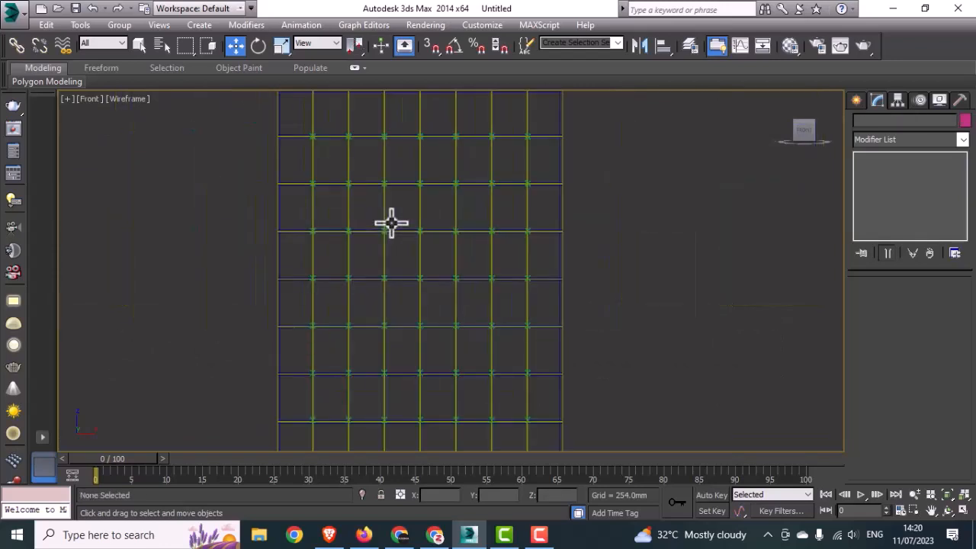
{"action": "key", "text": "alt+w"}
{"action": "key", "text": "alt+w"}
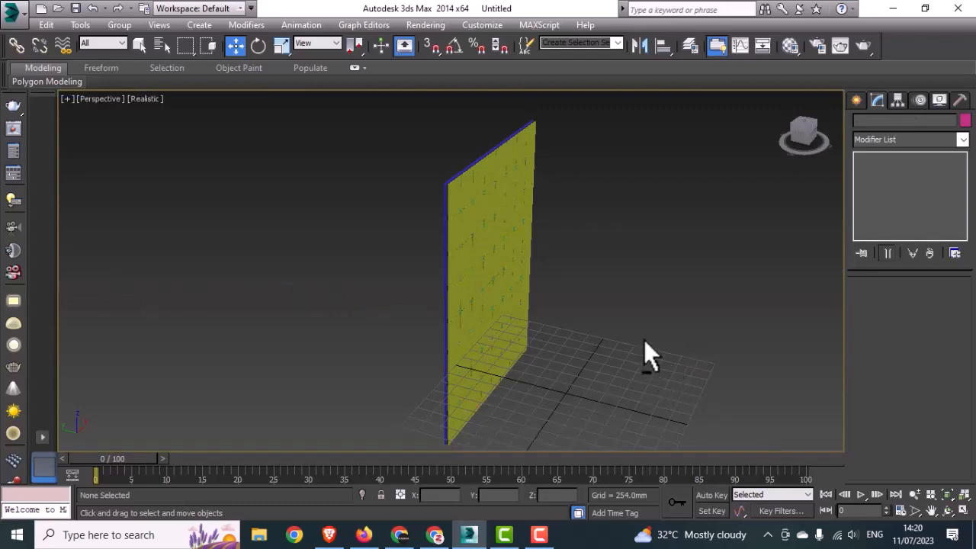
{"action": "middle_click_drag", "start_coordinate": [643, 340], "coordinate": [658, 306], "text": "alt"}
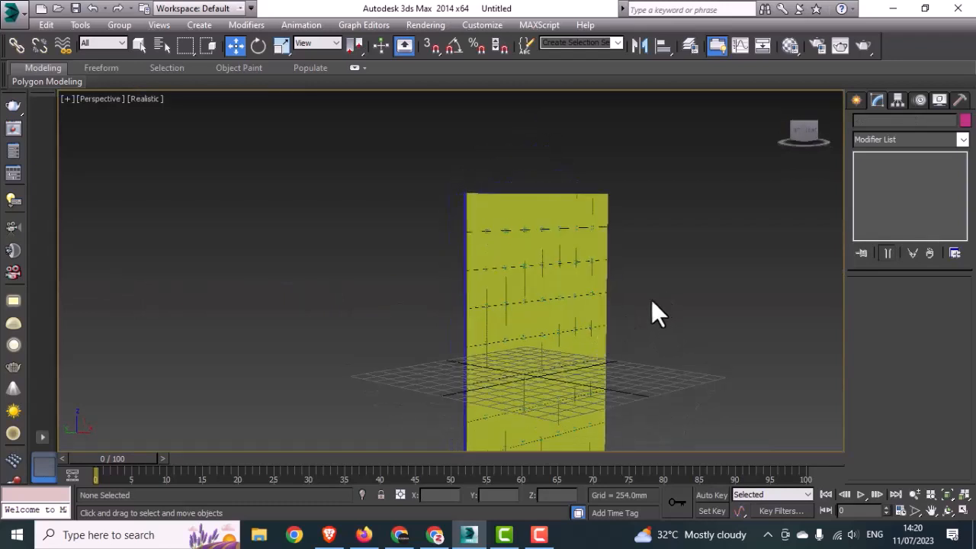
{"action": "scroll", "coordinate": [653, 311], "scroll_direction": "down", "scroll_amount": 5}
{"action": "left_click_drag", "start_coordinate": [673, 239], "coordinate": [571, 423]}
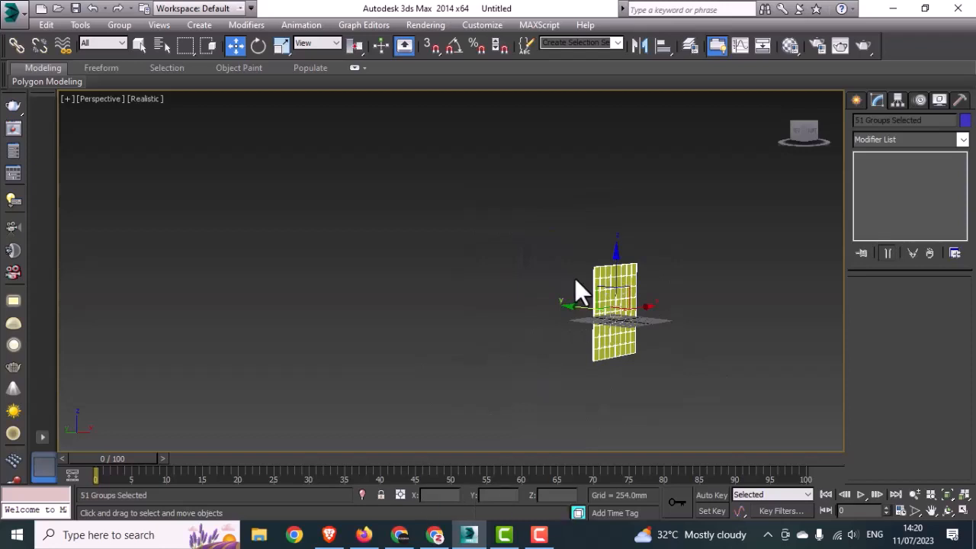
{"action": "left_click_drag", "start_coordinate": [617, 283], "coordinate": [620, 239]}
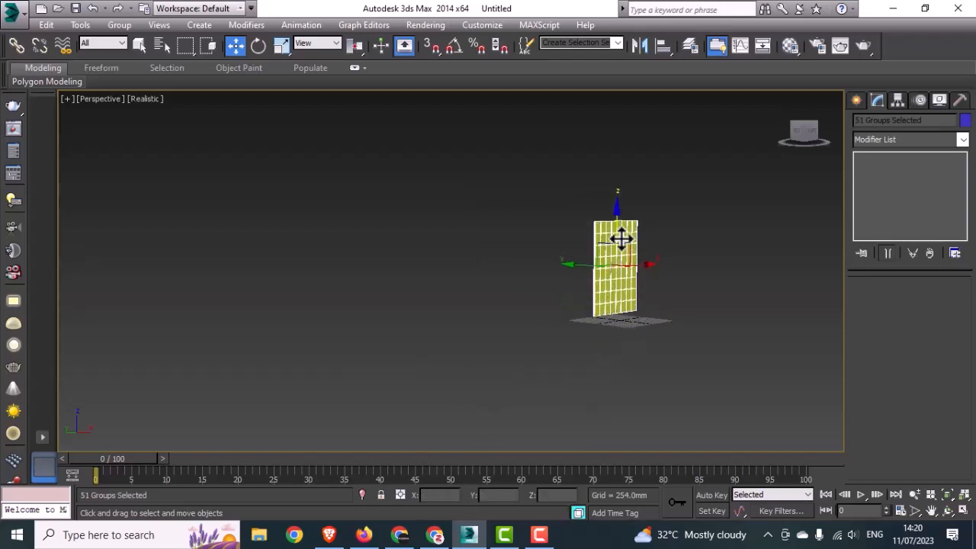
- In the left view, raise the selected wall and joints about 132 mm so their lower edge rests on the ground line
{"action": "key", "text": "alt+w"}
{"action": "right_click", "coordinate": [323, 337]}
{"action": "key", "text": "alt+w"}
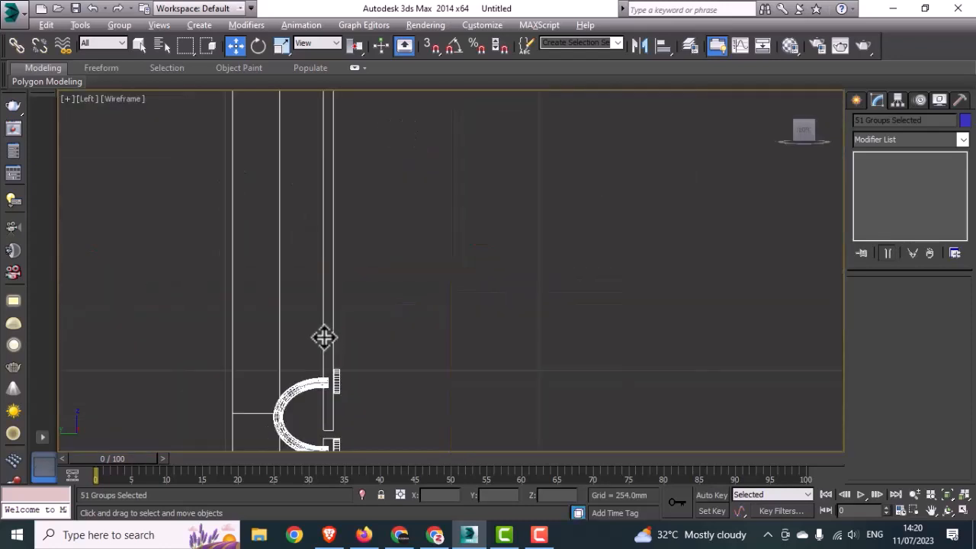
{"action": "scroll", "coordinate": [324, 336], "scroll_direction": "down", "scroll_amount": 5}
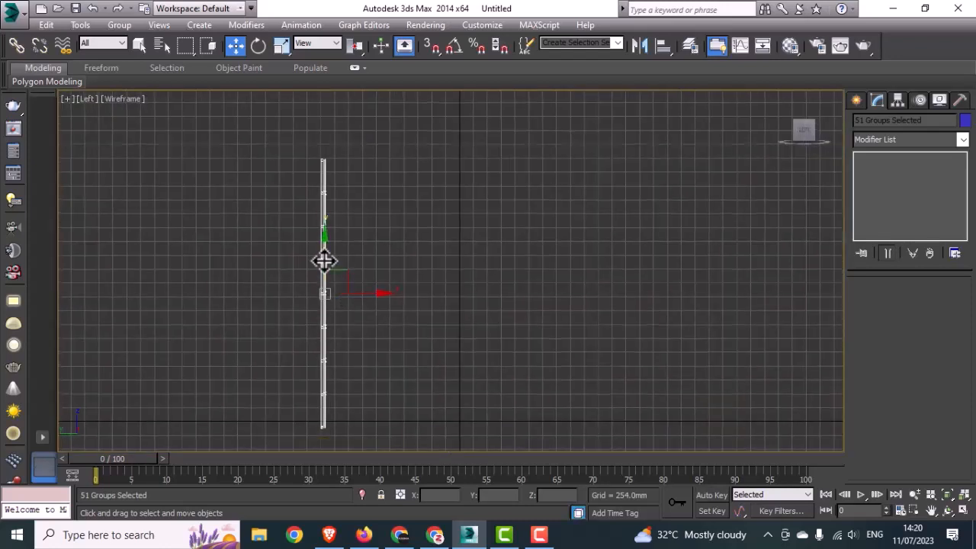
{"action": "left_click_drag", "start_coordinate": [323, 260], "coordinate": [329, 254]}
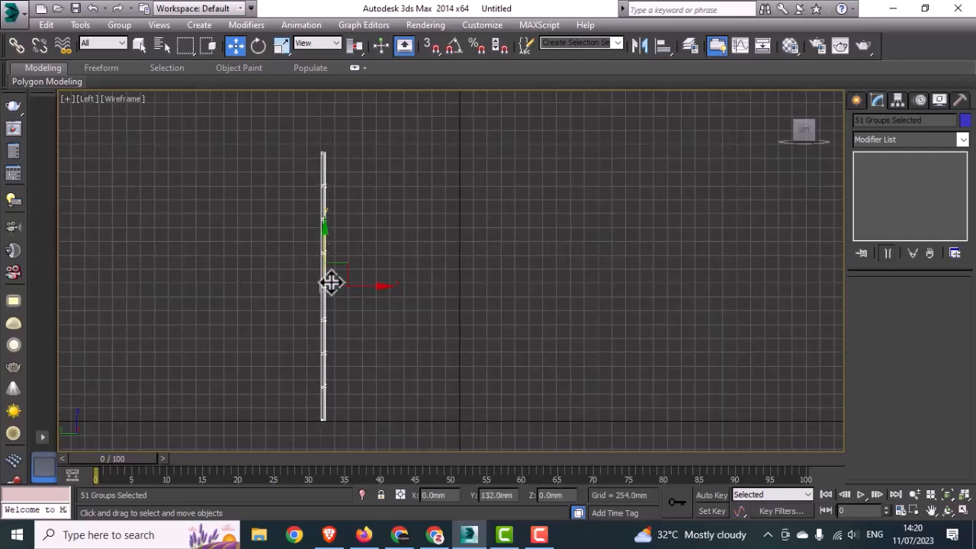
{"action": "left_click", "coordinate": [445, 317]}
- In the top view, place a targeted VRayPhysicalCamera in front of the wall's left part, aimed diagonally toward the glass panels
{"action": "key", "text": "alt+w"}
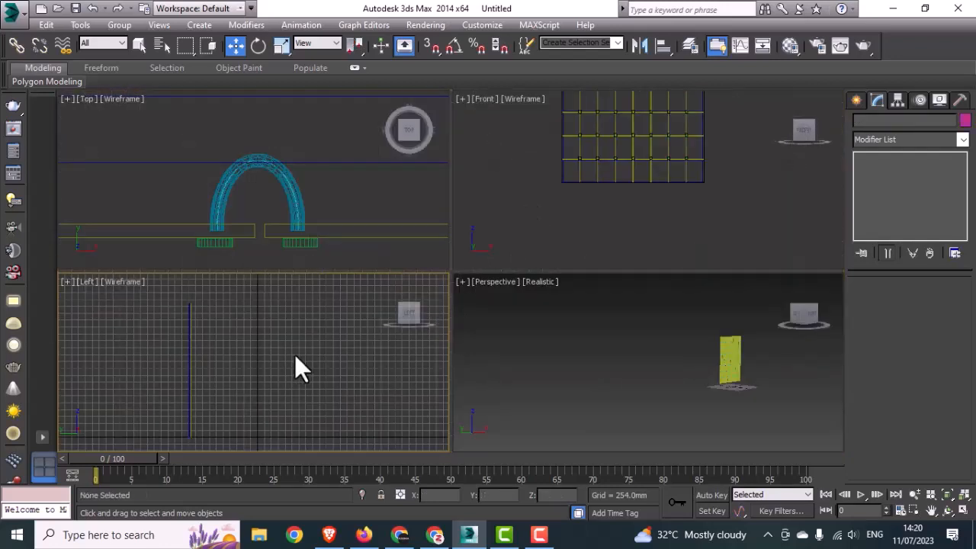
{"action": "key", "text": "alt+w"}
{"action": "scroll", "coordinate": [271, 206], "scroll_direction": "down", "scroll_amount": 10}
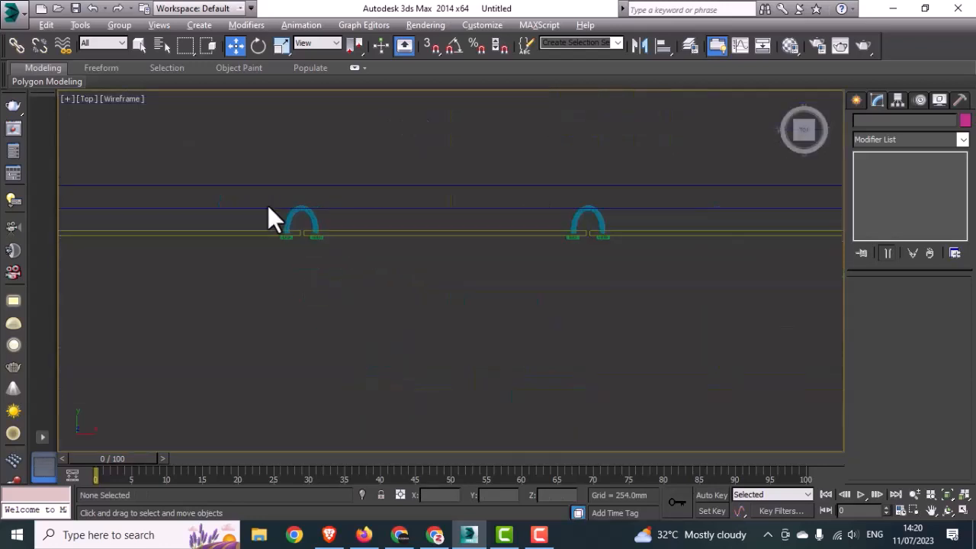
{"action": "middle_click_drag", "start_coordinate": [309, 273], "coordinate": [324, 238]}
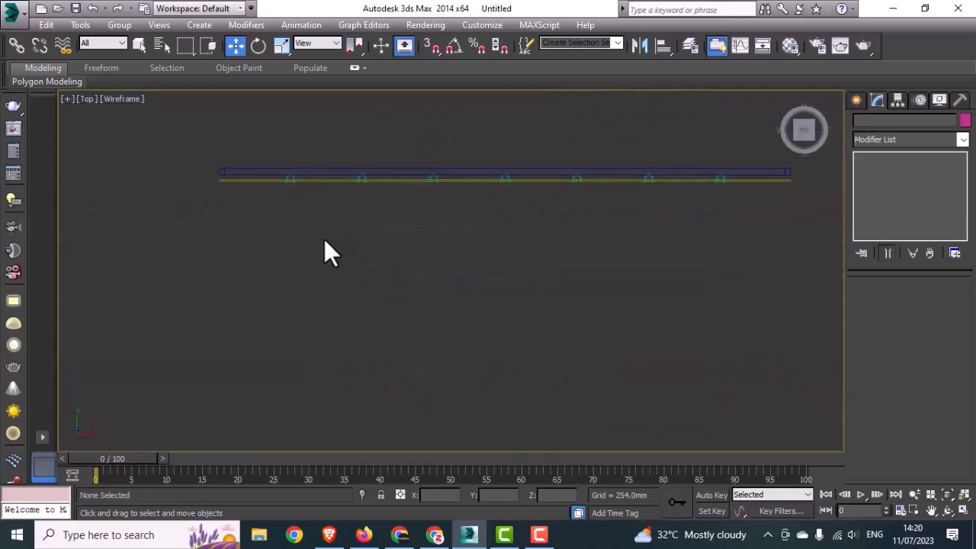
{"action": "left_click", "coordinate": [859, 102]}
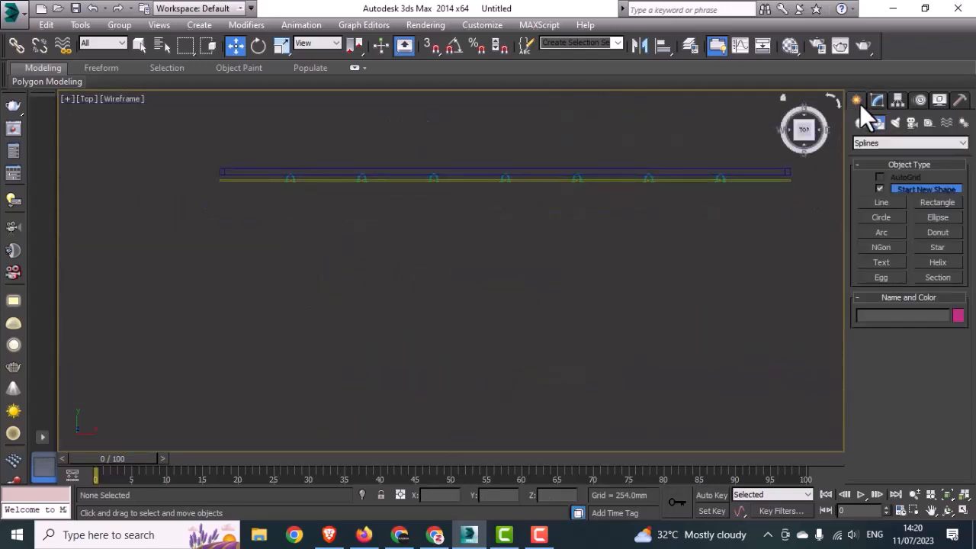
{"action": "left_click", "coordinate": [909, 125]}
{"action": "left_click", "coordinate": [864, 144]}
{"action": "left_click", "coordinate": [864, 164]}
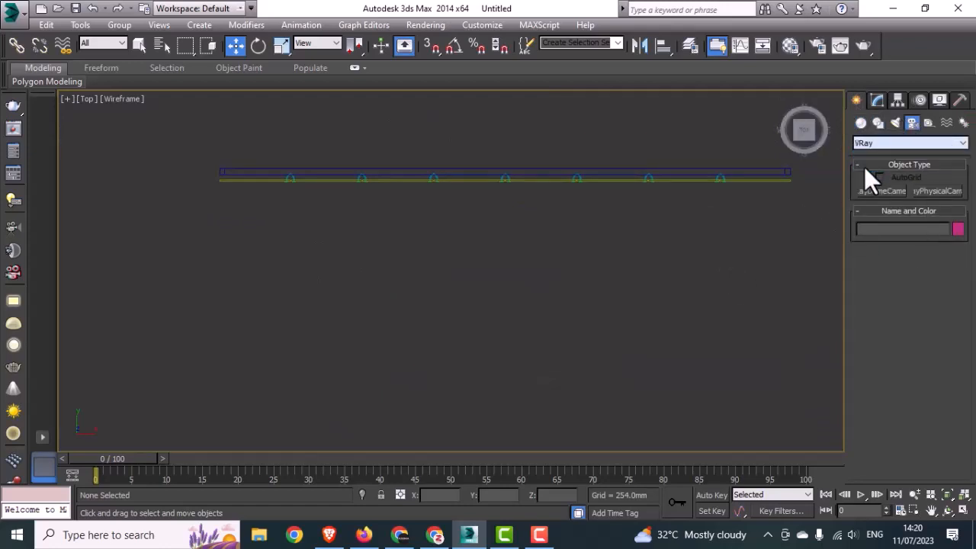
{"action": "left_click", "coordinate": [949, 191]}
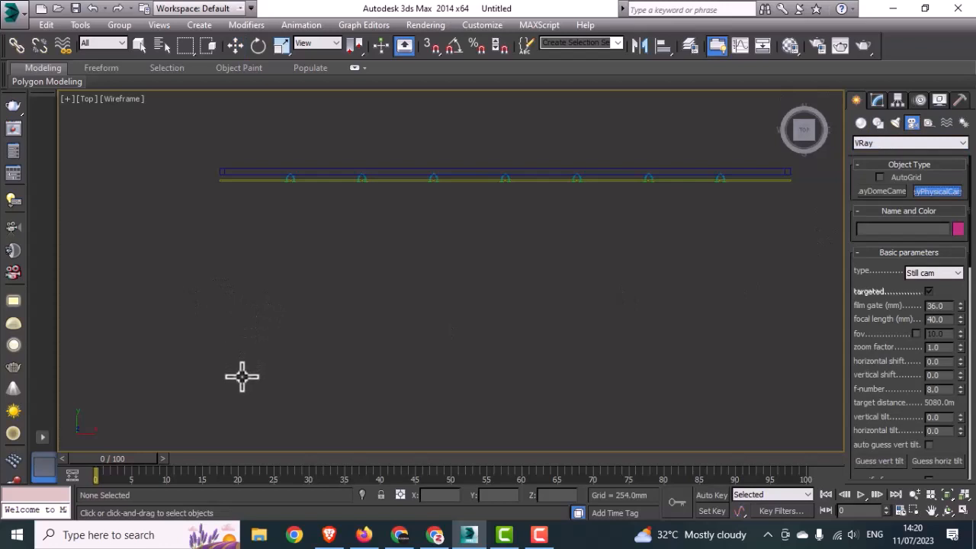
{"action": "left_click_drag", "start_coordinate": [256, 396], "coordinate": [402, 218]}
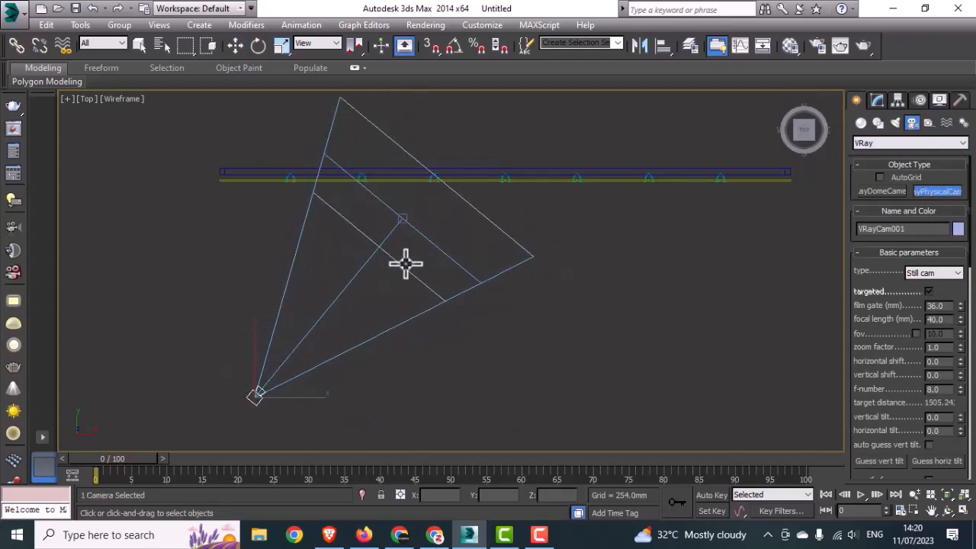
- In the left view, select the camera together with its target and raise both above the ground line
{"action": "key", "text": "w"}
{"action": "key", "text": "alt+w"}
{"action": "middle_click", "coordinate": [278, 423]}
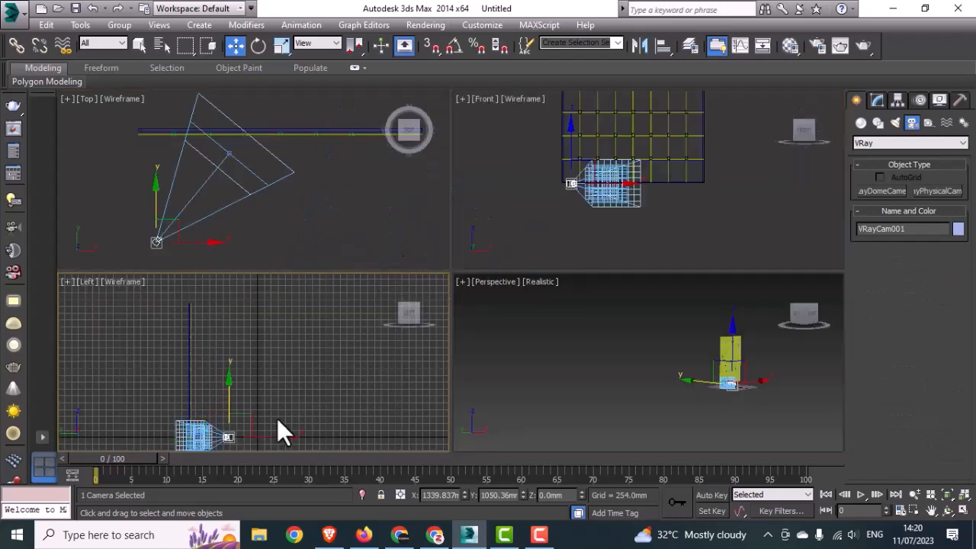
{"action": "key", "text": "alt+w"}
{"action": "middle_click_drag", "start_coordinate": [270, 422], "coordinate": [277, 330]}
{"action": "scroll", "coordinate": [276, 331], "scroll_direction": "down", "scroll_amount": 3}
{"action": "left_click", "coordinate": [359, 330]}
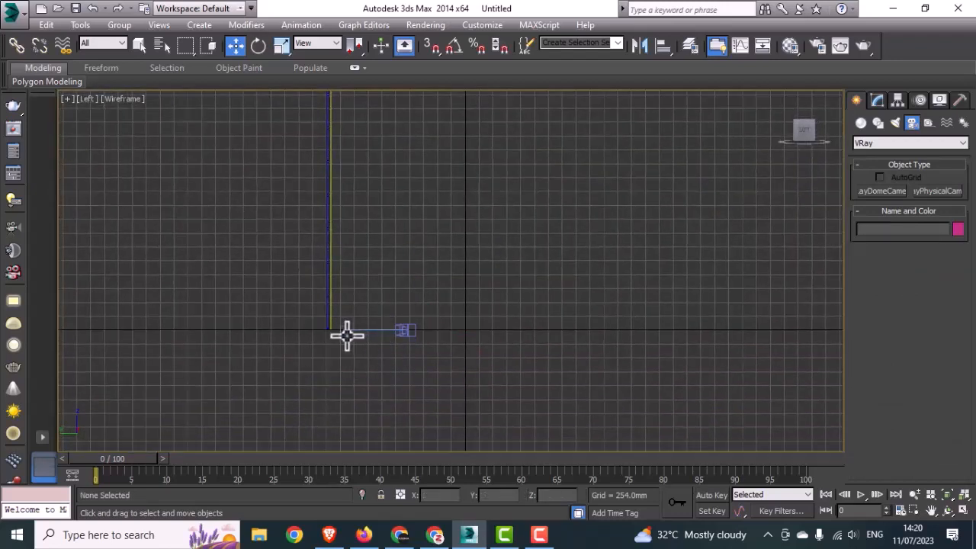
{"action": "left_click", "coordinate": [356, 330]}
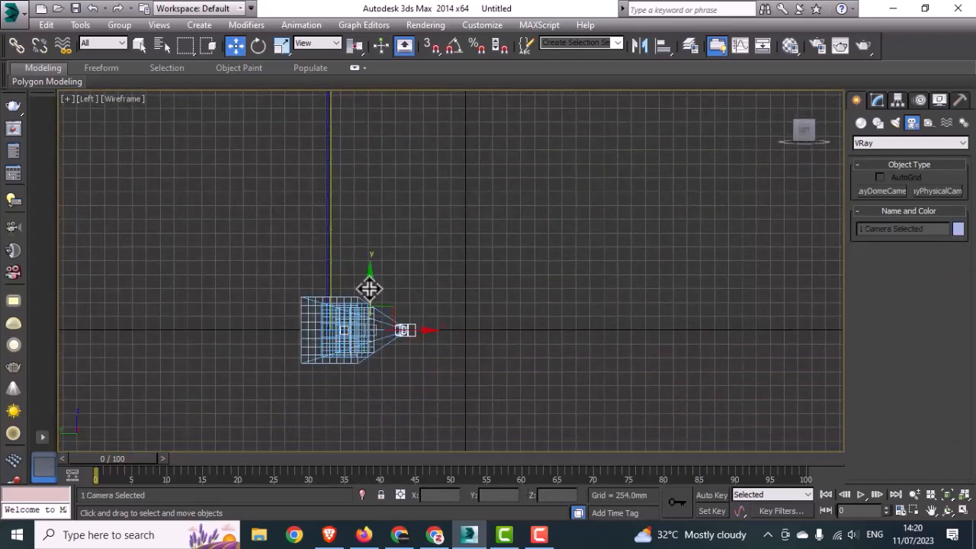
{"action": "left_click_drag", "start_coordinate": [368, 289], "coordinate": [403, 219]}
- Raise the camera target alone to a height of about 1913 mm so the camera looks upward at the wall
{"action": "left_click", "coordinate": [358, 294]}
{"action": "left_click", "coordinate": [343, 263]}
{"action": "left_click_drag", "start_coordinate": [342, 262], "coordinate": [349, 192]}
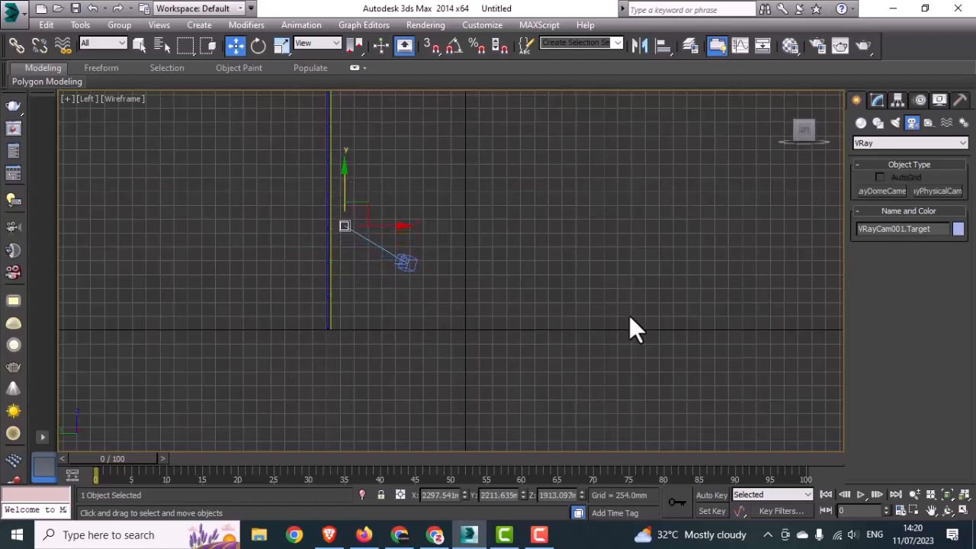
- Switch the perspective viewport to the VRayCam001 camera view
{"action": "left_click", "coordinate": [629, 315]}
{"action": "key", "text": "alt+w"}
{"action": "left_click", "coordinate": [630, 361]}
{"action": "key", "text": "alt+w"}
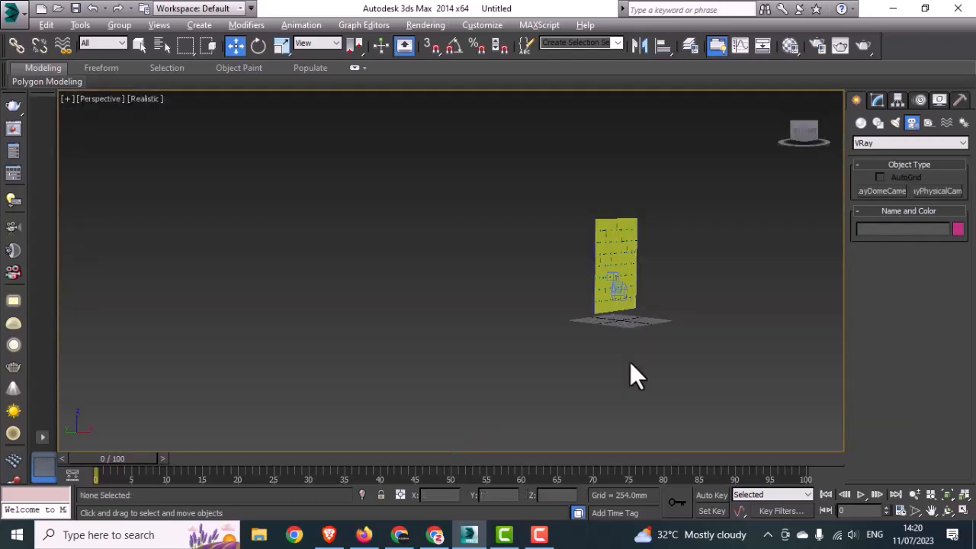
{"action": "key", "text": "c"}
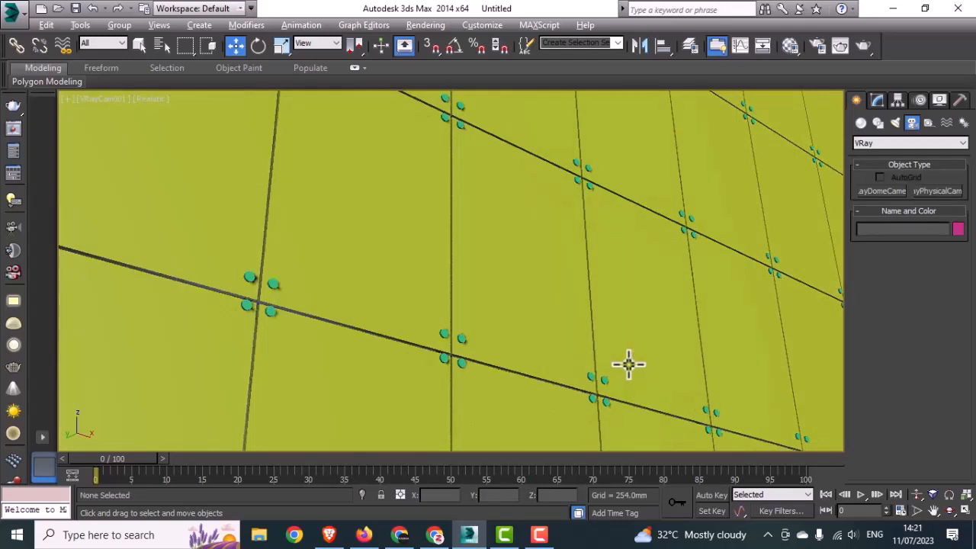
- In the front view, select all seven joints of the lowest row and move them down until they are centred on the panel seam
{"action": "key", "text": "alt+w"}
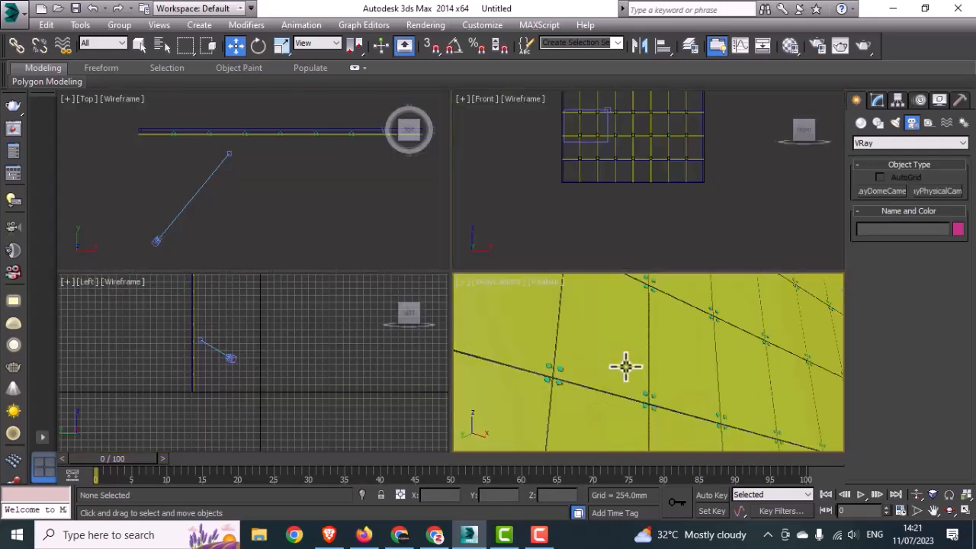
{"action": "left_click", "coordinate": [577, 205]}
{"action": "key", "text": "alt+w"}
{"action": "scroll", "coordinate": [453, 227], "scroll_direction": "up", "scroll_amount": 10}
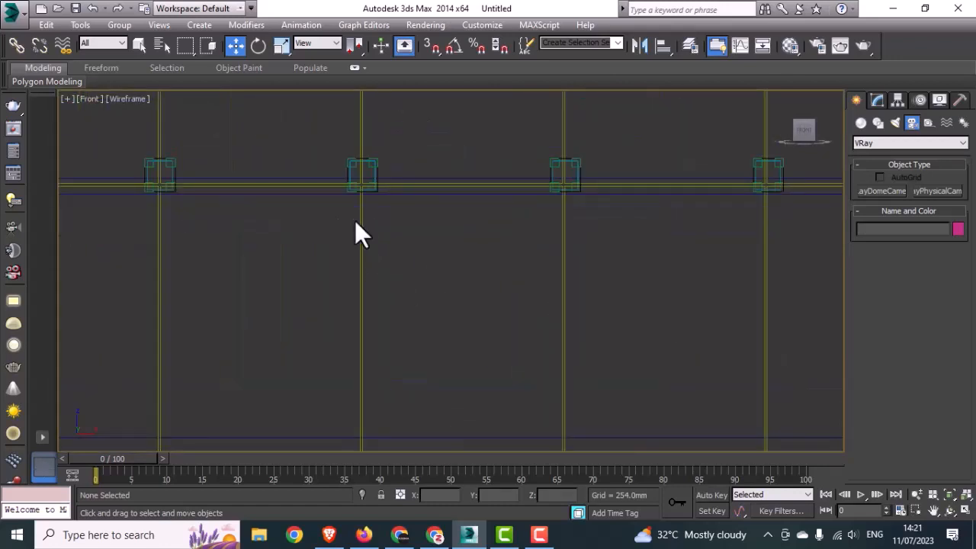
{"action": "left_click", "coordinate": [522, 210]}
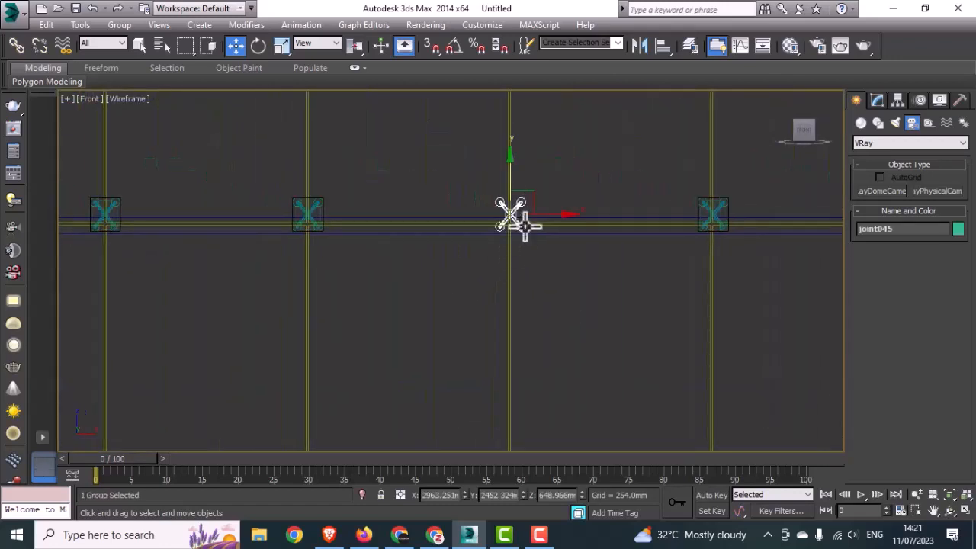
{"action": "left_click", "coordinate": [312, 211], "text": "ctrl"}
{"action": "middle_click_drag", "start_coordinate": [380, 238], "coordinate": [404, 233]}
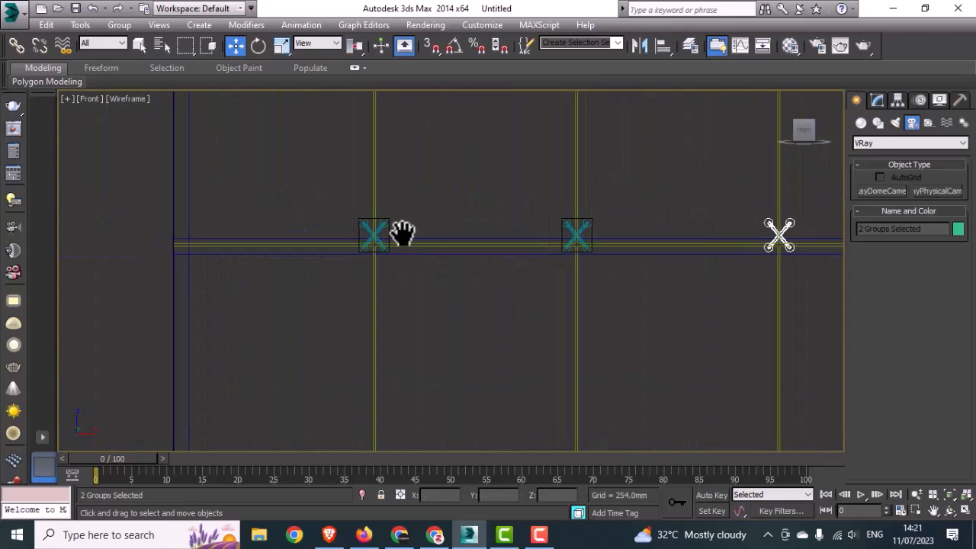
{"action": "left_click", "coordinate": [377, 228], "text": "ctrl"}
{"action": "left_click", "coordinate": [583, 221], "text": "ctrl"}
{"action": "middle_click_drag", "start_coordinate": [584, 224], "coordinate": [508, 226]}
{"action": "left_click", "coordinate": [508, 226], "text": "ctrl"}
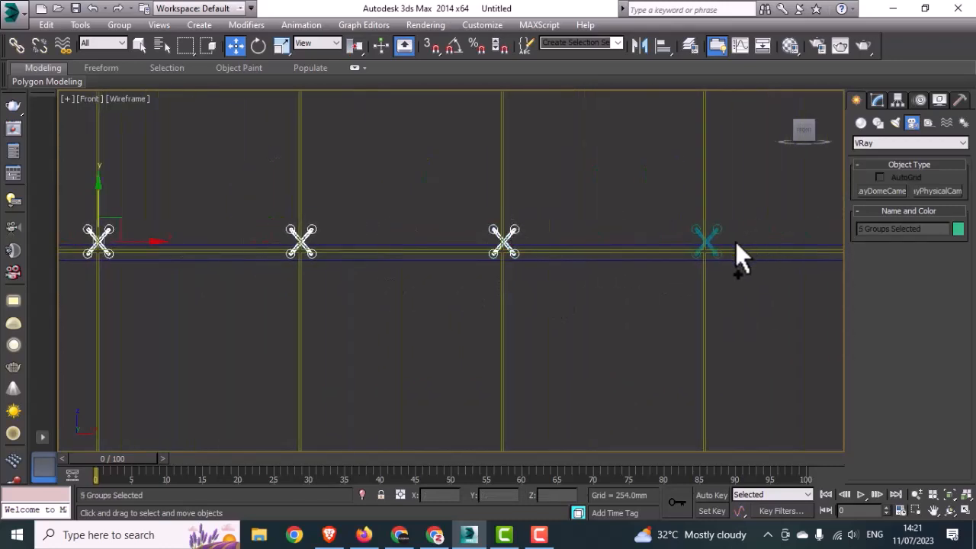
{"action": "left_click", "coordinate": [715, 233], "text": "ctrl"}
{"action": "middle_click_drag", "start_coordinate": [767, 267], "coordinate": [430, 269]}
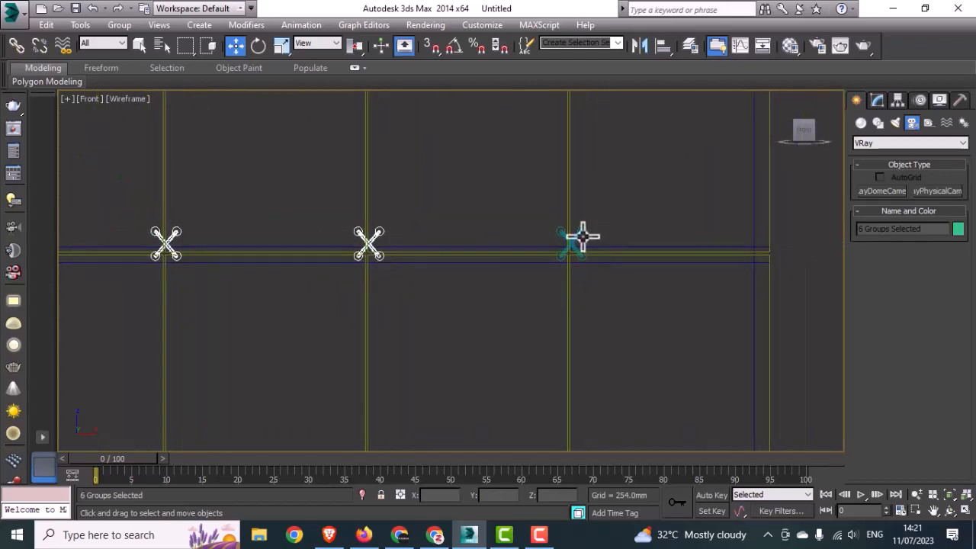
{"action": "left_click", "coordinate": [582, 236], "text": "ctrl"}
{"action": "middle_click_drag", "start_coordinate": [354, 328], "coordinate": [573, 332]}
{"action": "scroll", "coordinate": [411, 280], "scroll_direction": "up", "scroll_amount": 3}
{"action": "scroll", "coordinate": [329, 214], "scroll_direction": "up", "scroll_amount": 2}
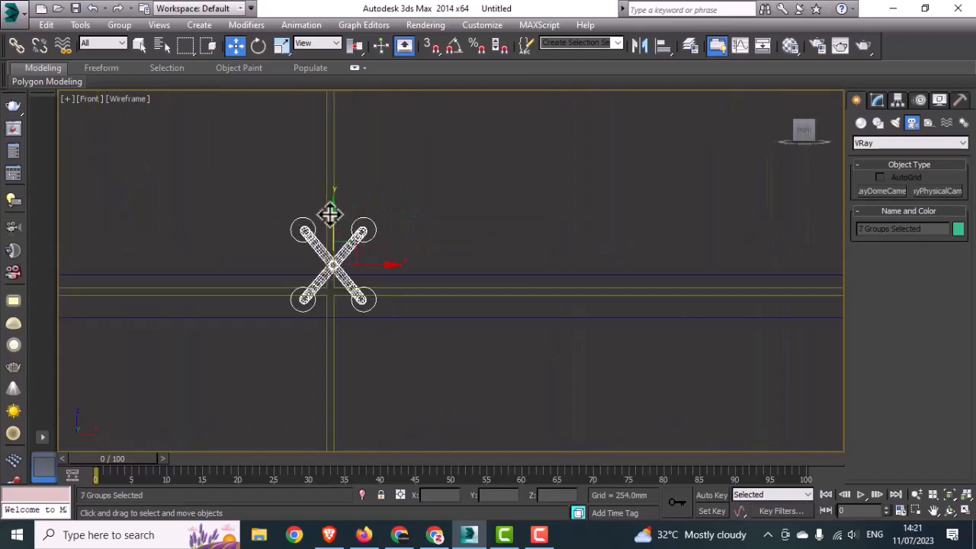
{"action": "left_click_drag", "start_coordinate": [333, 219], "coordinate": [332, 246]}
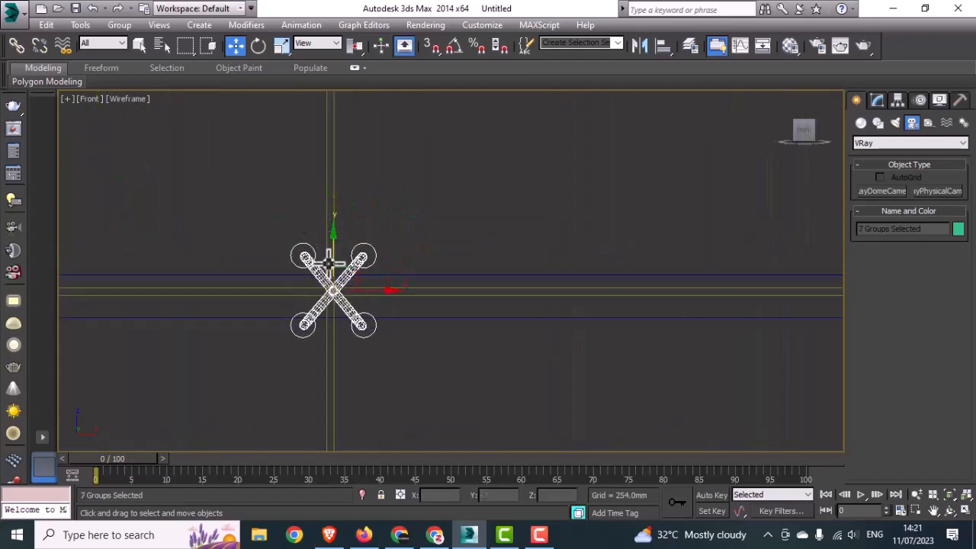
{"action": "scroll", "coordinate": [374, 294], "scroll_direction": "down", "scroll_amount": 5}
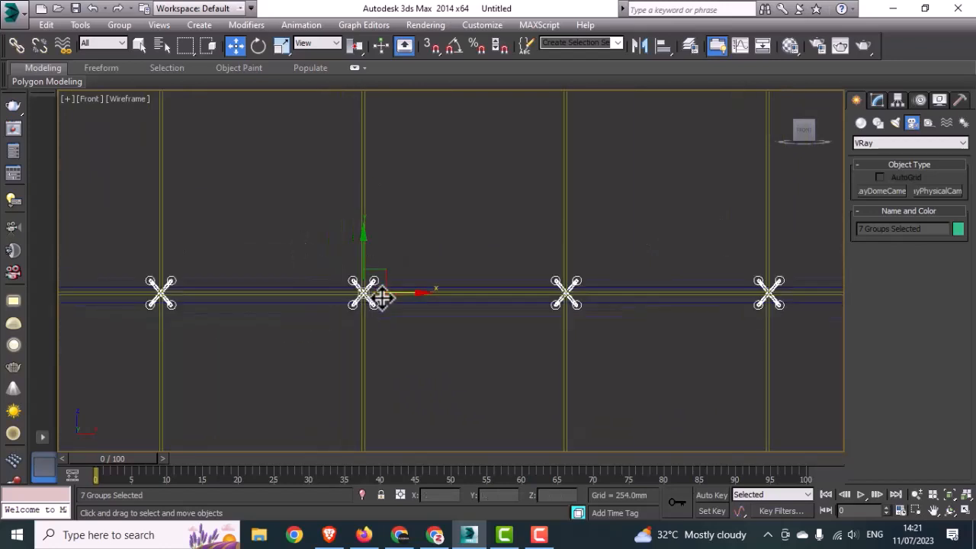
- Select all seven joints of the second row from the bottom and lower them until they are centred on their seam
{"action": "scroll", "coordinate": [236, 236], "scroll_direction": "up", "scroll_amount": 5}
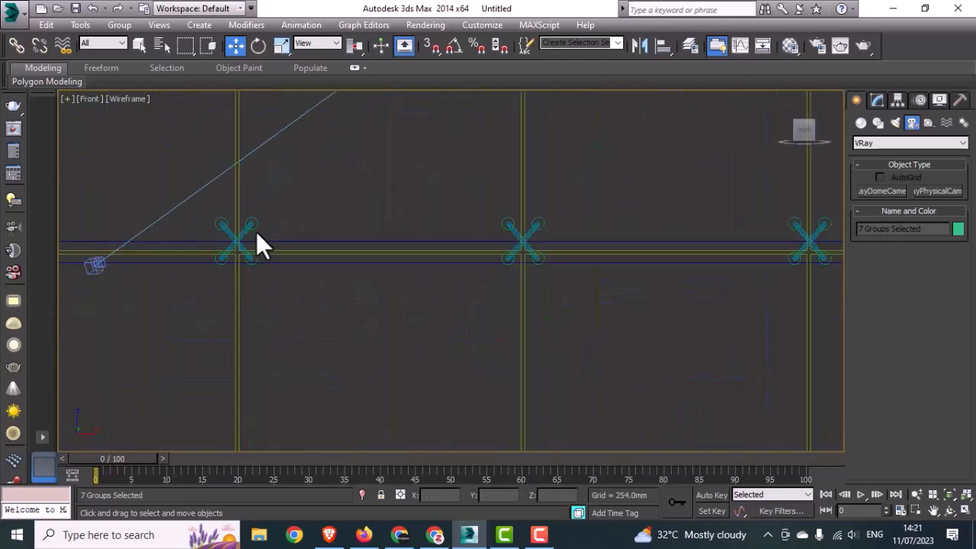
{"action": "left_click", "coordinate": [250, 229]}
{"action": "left_click", "coordinate": [532, 222], "text": "ctrl"}
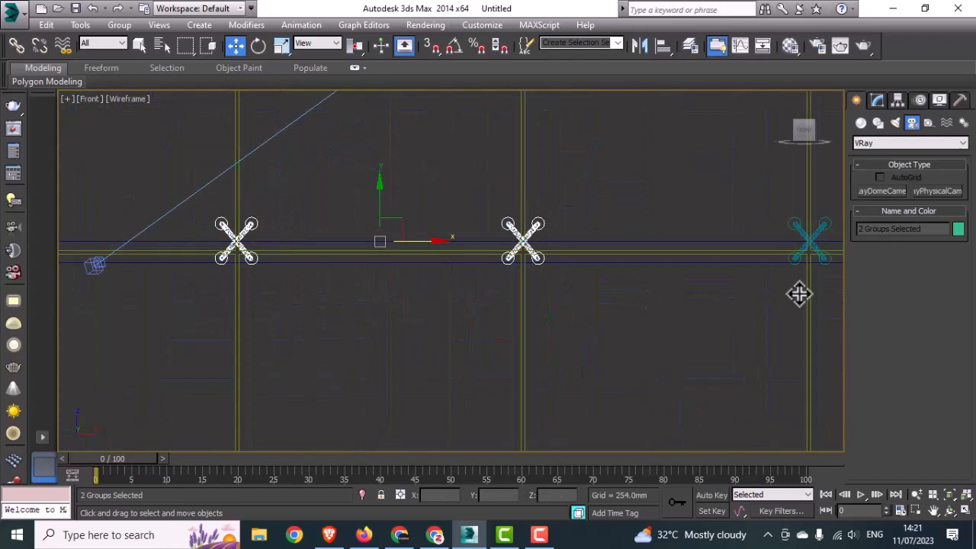
{"action": "left_click", "coordinate": [826, 225], "text": "ctrl"}
{"action": "middle_click_drag", "start_coordinate": [766, 333], "coordinate": [411, 233]}
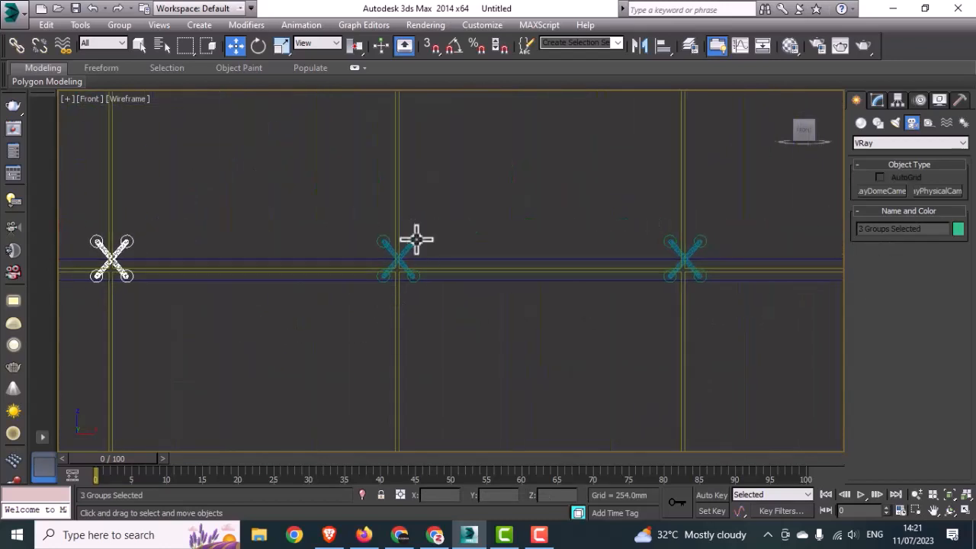
{"action": "left_click", "coordinate": [416, 239], "text": "ctrl"}
{"action": "left_click", "coordinate": [691, 251], "text": "ctrl"}
{"action": "middle_click_drag", "start_coordinate": [719, 281], "coordinate": [573, 297]}
{"action": "left_click", "coordinate": [551, 264], "text": "ctrl"}
{"action": "middle_click_drag", "start_coordinate": [773, 325], "coordinate": [455, 320]}
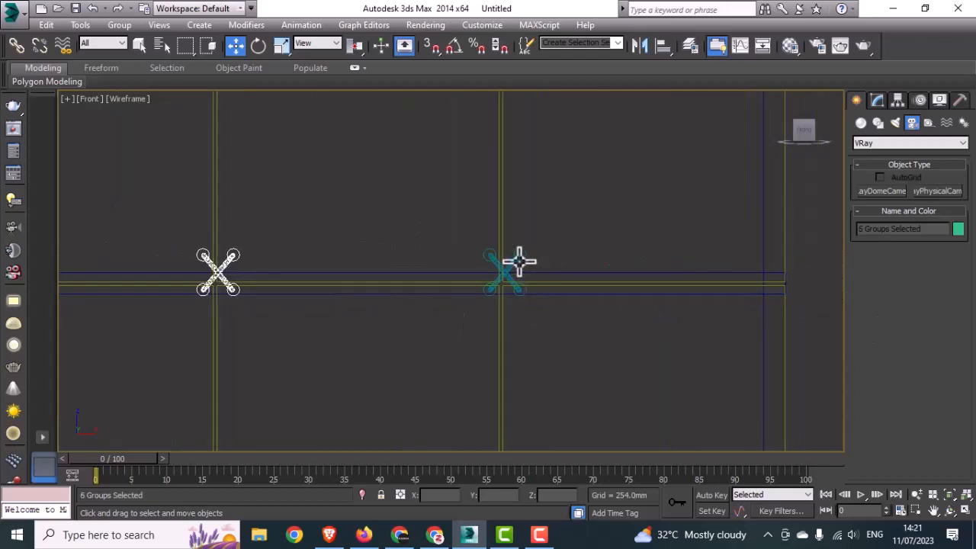
{"action": "left_click", "coordinate": [519, 262], "text": "ctrl"}
{"action": "scroll", "coordinate": [303, 290], "scroll_direction": "down", "scroll_amount": 4}
{"action": "scroll", "coordinate": [423, 284], "scroll_direction": "up", "scroll_amount": 5}
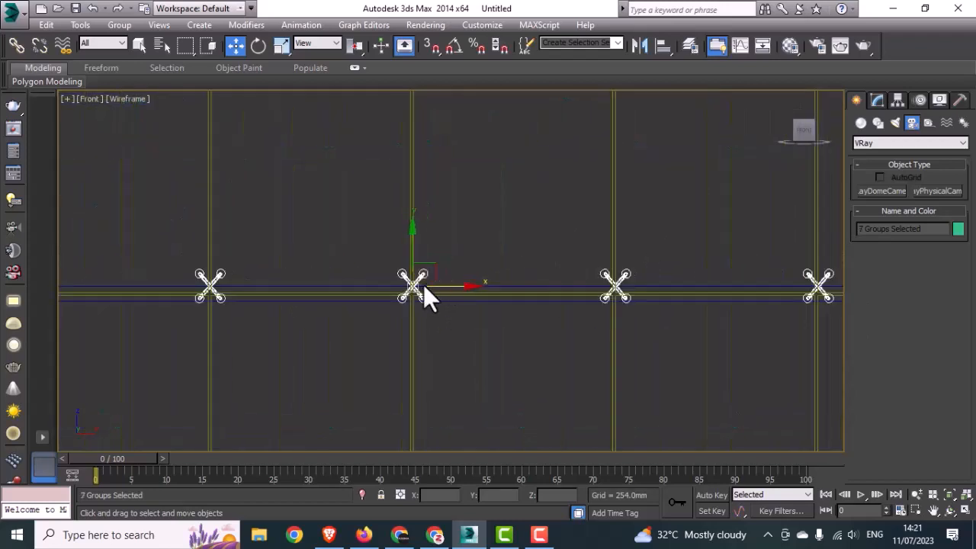
{"action": "scroll", "coordinate": [423, 284], "scroll_direction": "up", "scroll_amount": 5}
{"action": "left_click_drag", "start_coordinate": [381, 254], "coordinate": [383, 284]}
{"action": "left_click_drag", "start_coordinate": [423, 322], "coordinate": [414, 317]}
- Select only the seven joints of the third row from the bottom and lower them until they are centred on their panel seam
{"action": "scroll", "coordinate": [407, 303], "scroll_direction": "down", "scroll_amount": 6}
{"action": "left_click", "coordinate": [374, 299]}
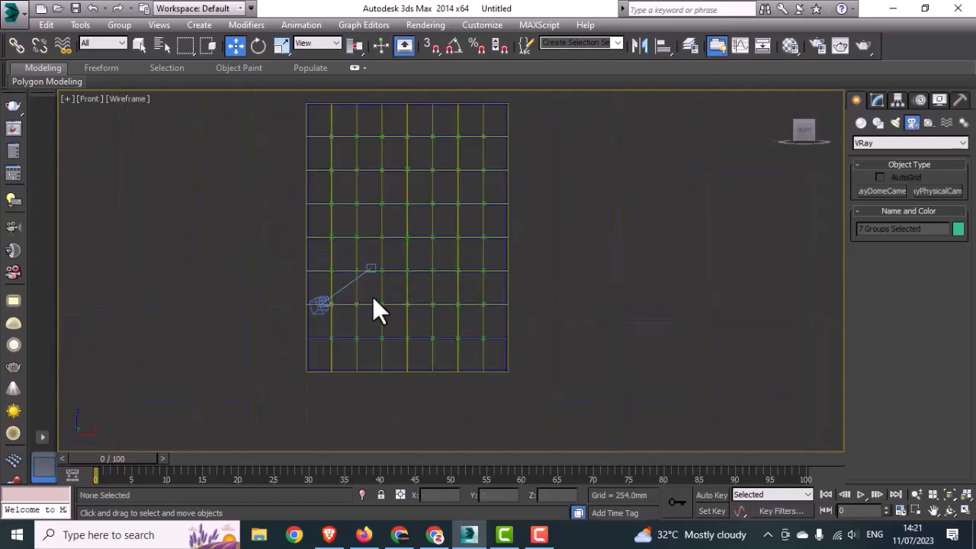
{"action": "scroll", "coordinate": [336, 273], "scroll_direction": "up", "scroll_amount": 3}
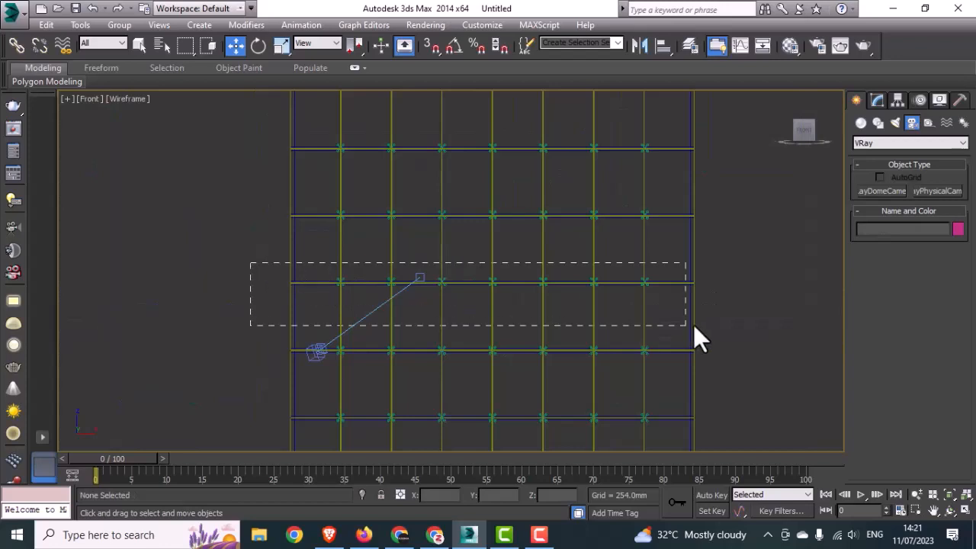
{"action": "left_click_drag", "start_coordinate": [695, 325], "coordinate": [717, 309]}
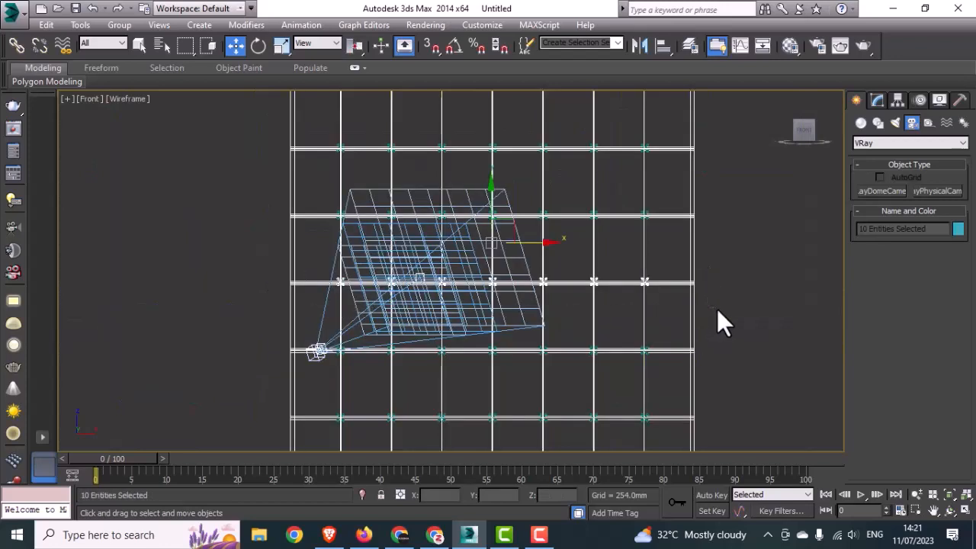
{"action": "left_click_drag", "start_coordinate": [265, 251], "coordinate": [256, 251]}
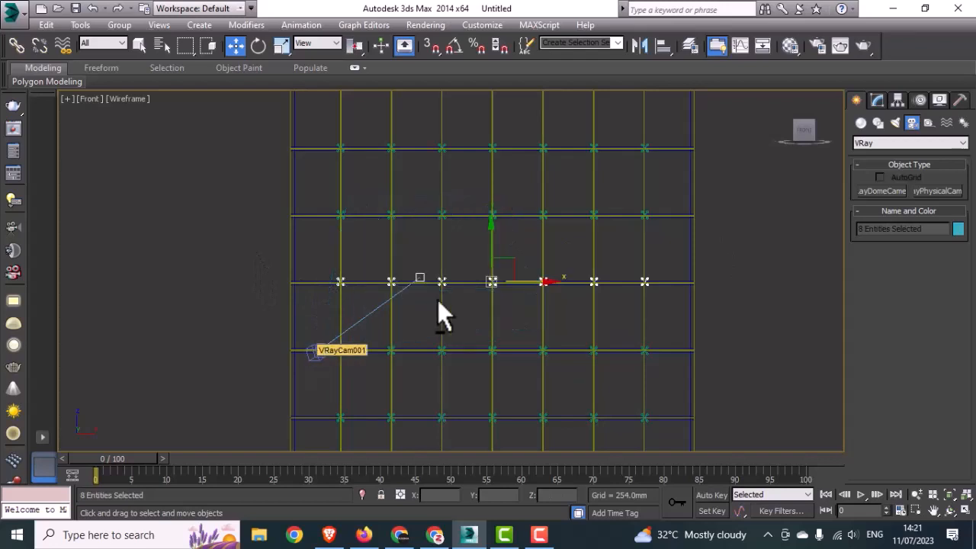
{"action": "left_click", "coordinate": [419, 276], "text": "alt"}
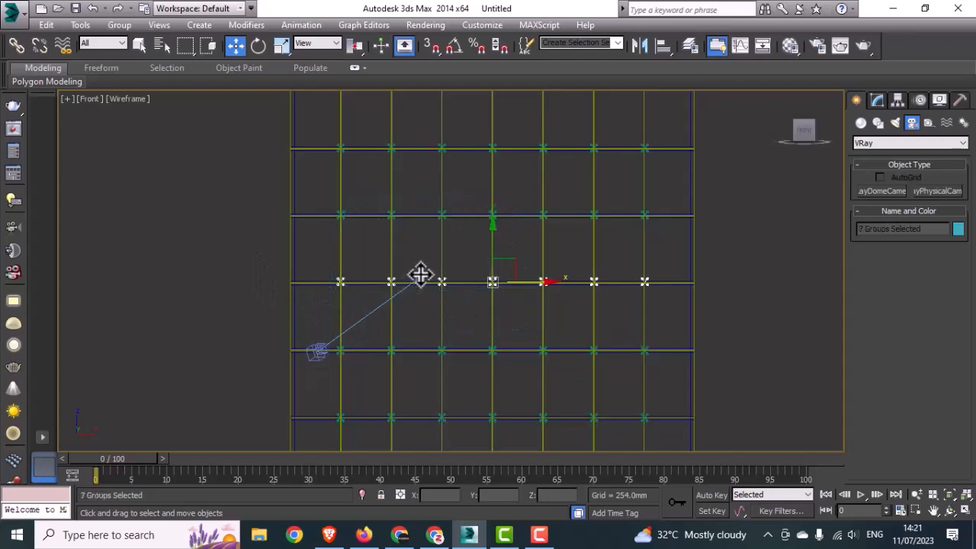
{"action": "scroll", "coordinate": [469, 269], "scroll_direction": "up", "scroll_amount": 5}
{"action": "scroll", "coordinate": [522, 304], "scroll_direction": "up", "scroll_amount": 6}
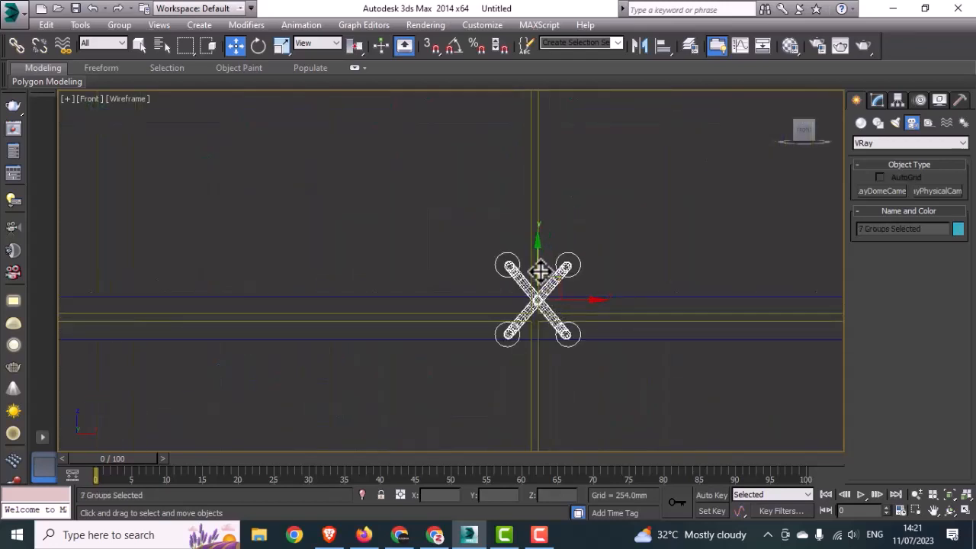
{"action": "left_click_drag", "start_coordinate": [536, 268], "coordinate": [535, 283]}
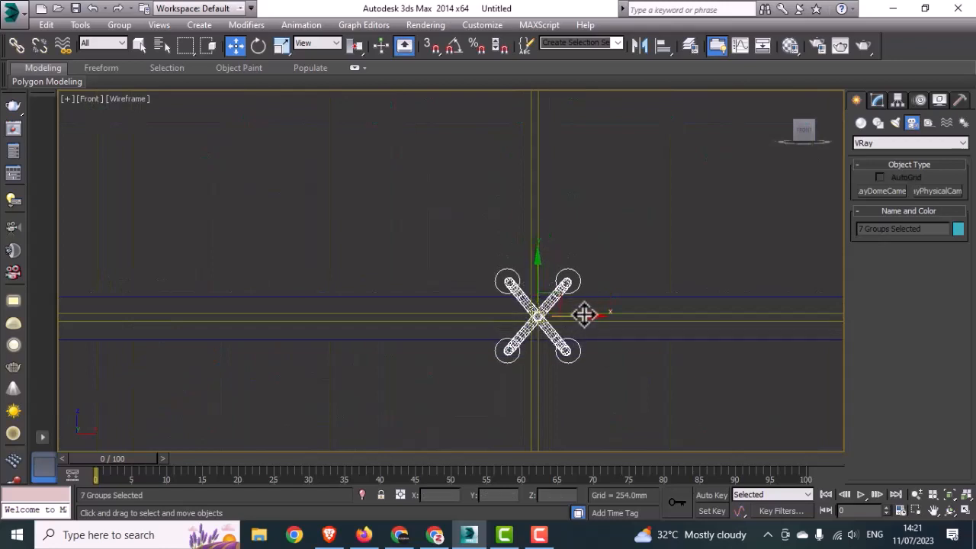
{"action": "scroll", "coordinate": [521, 339], "scroll_direction": "down", "scroll_amount": 8}
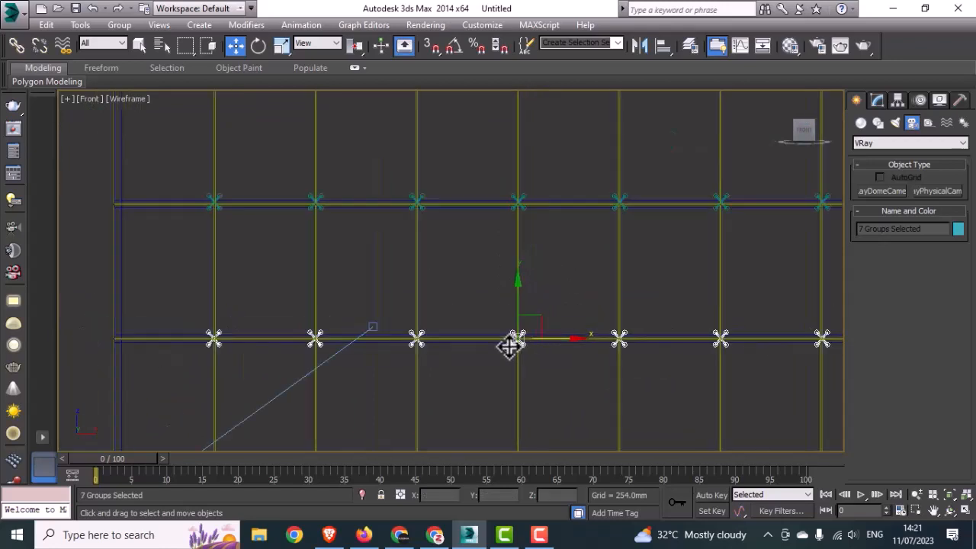
- Select the seven joints of the fourth row from the bottom and move them down to the centre of their seam
{"action": "middle_click_drag", "start_coordinate": [519, 342], "coordinate": [367, 350]}
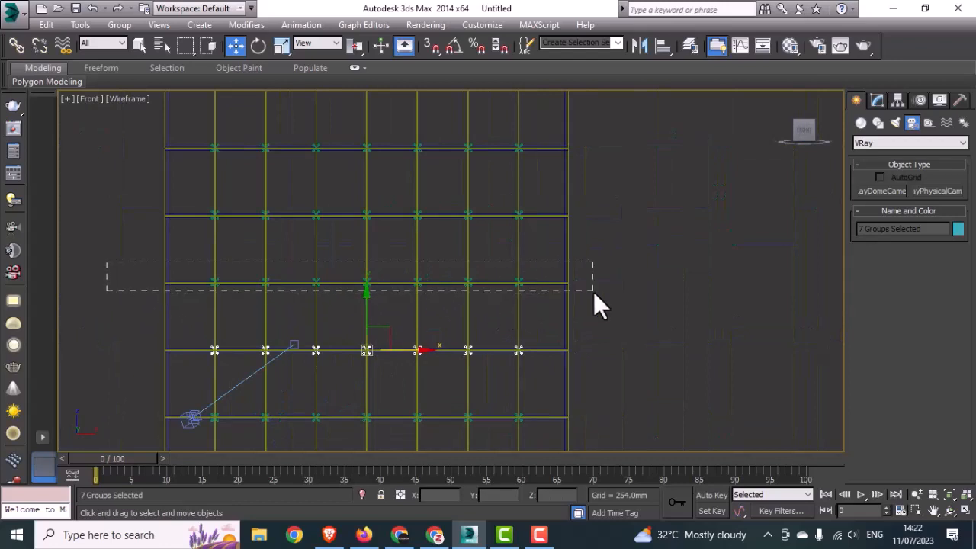
{"action": "left_click_drag", "start_coordinate": [593, 291], "coordinate": [593, 291]}
{"action": "left_click_drag", "start_coordinate": [610, 248], "coordinate": [55, 254], "text": "alt"}
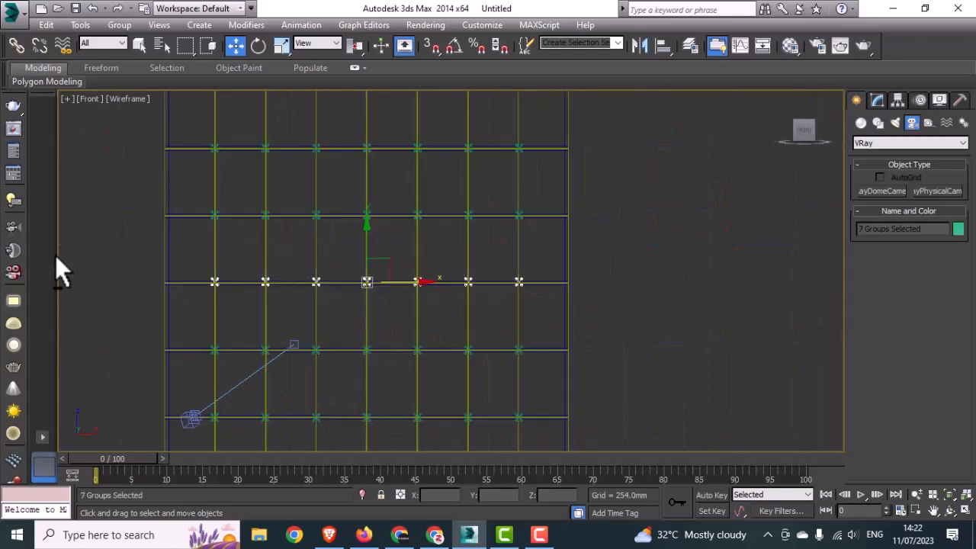
{"action": "scroll", "coordinate": [372, 279], "scroll_direction": "up", "scroll_amount": 10}
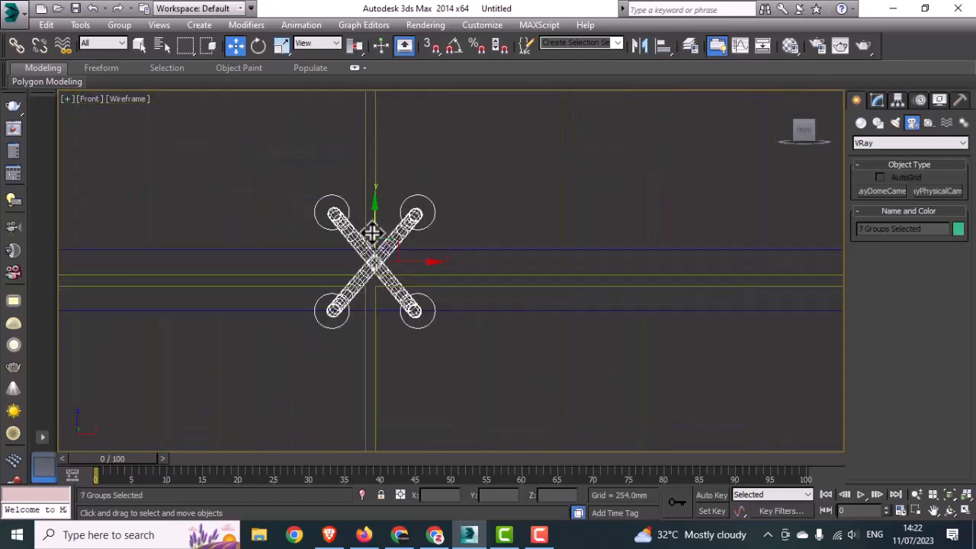
{"action": "left_click_drag", "start_coordinate": [372, 232], "coordinate": [372, 252]}
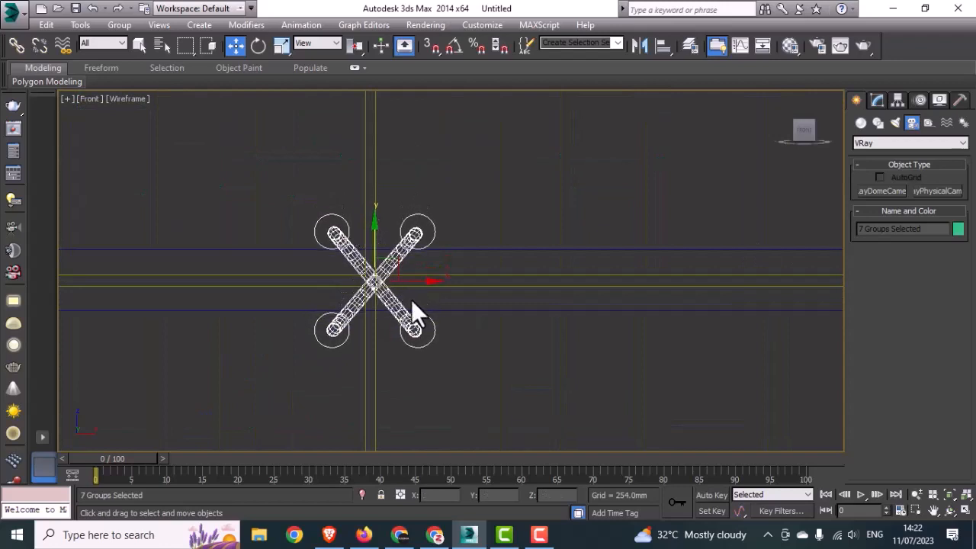
{"action": "scroll", "coordinate": [366, 359], "scroll_direction": "down", "scroll_amount": 6}
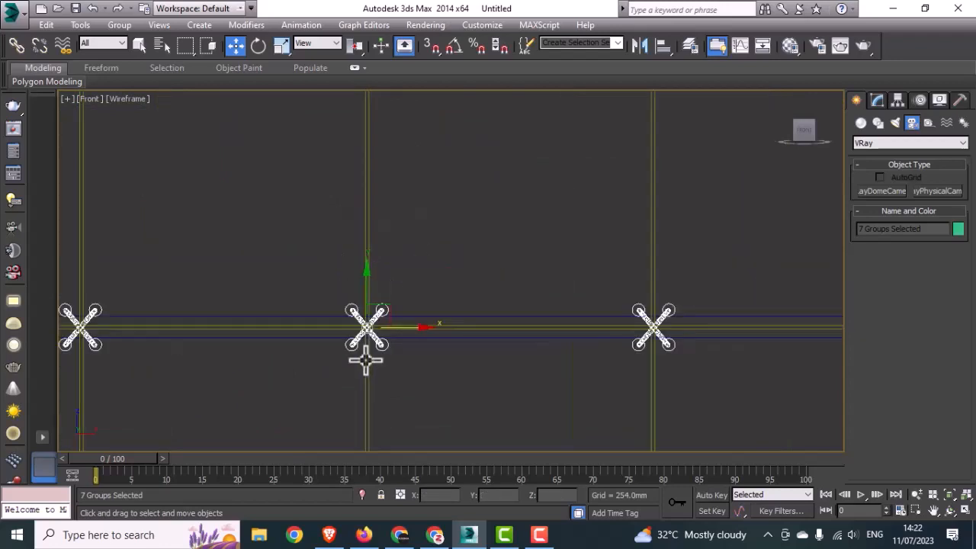
{"action": "scroll", "coordinate": [365, 359], "scroll_direction": "down", "scroll_amount": 3}
- Select the seven joints of the fifth row from the bottom and shift them down and slightly left to centre them on the seam crossings
{"action": "left_click", "coordinate": [87, 240]}
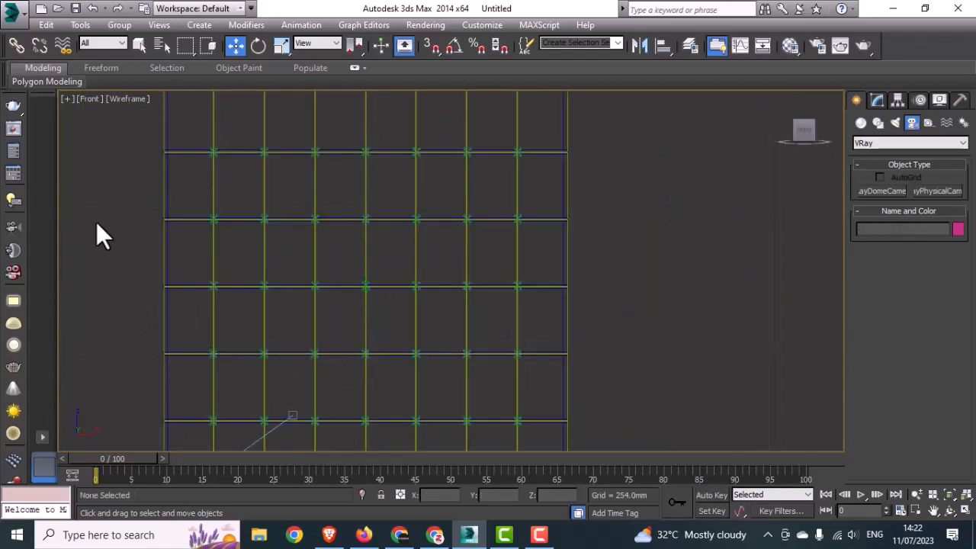
{"action": "middle_click_drag", "start_coordinate": [99, 244], "coordinate": [100, 250]}
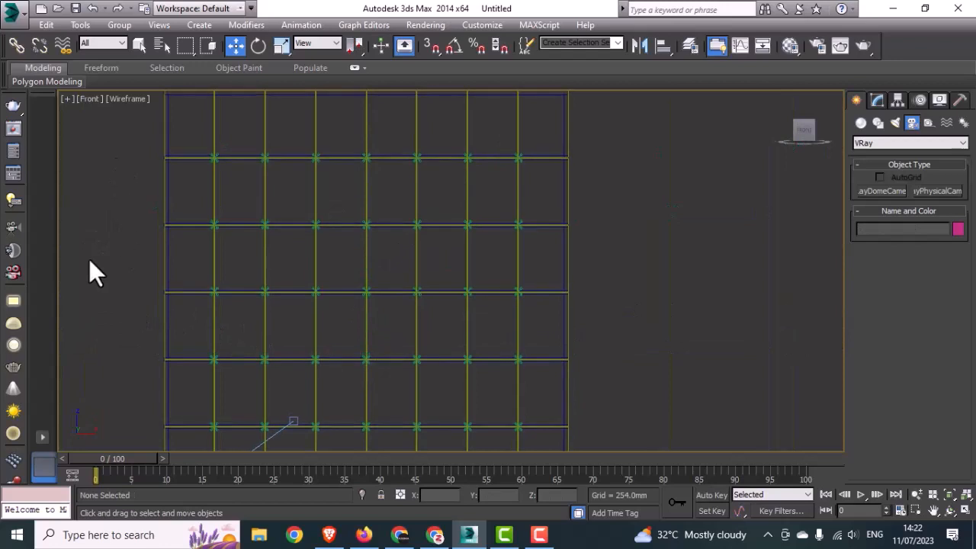
{"action": "left_click_drag", "start_coordinate": [628, 335], "coordinate": [22, 320]}
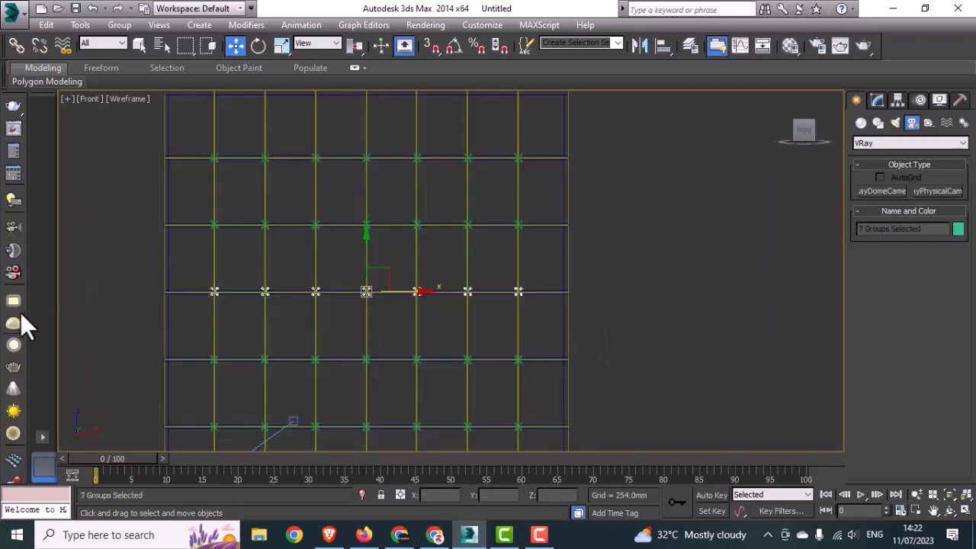
{"action": "scroll", "coordinate": [360, 289], "scroll_direction": "up", "scroll_amount": 8}
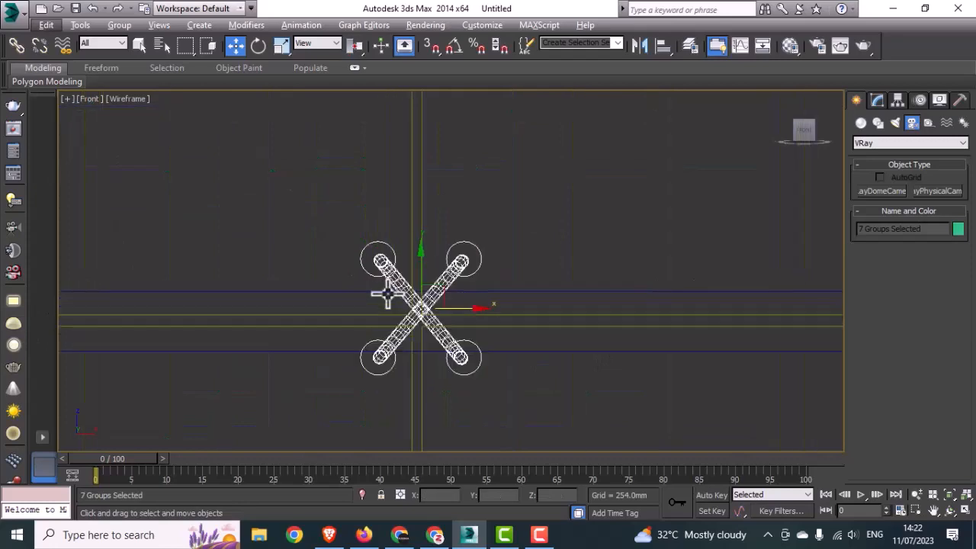
{"action": "left_click_drag", "start_coordinate": [442, 283], "coordinate": [439, 308]}
{"action": "left_click_drag", "start_coordinate": [475, 342], "coordinate": [464, 342]}
{"action": "scroll", "coordinate": [438, 333], "scroll_direction": "down", "scroll_amount": 10}
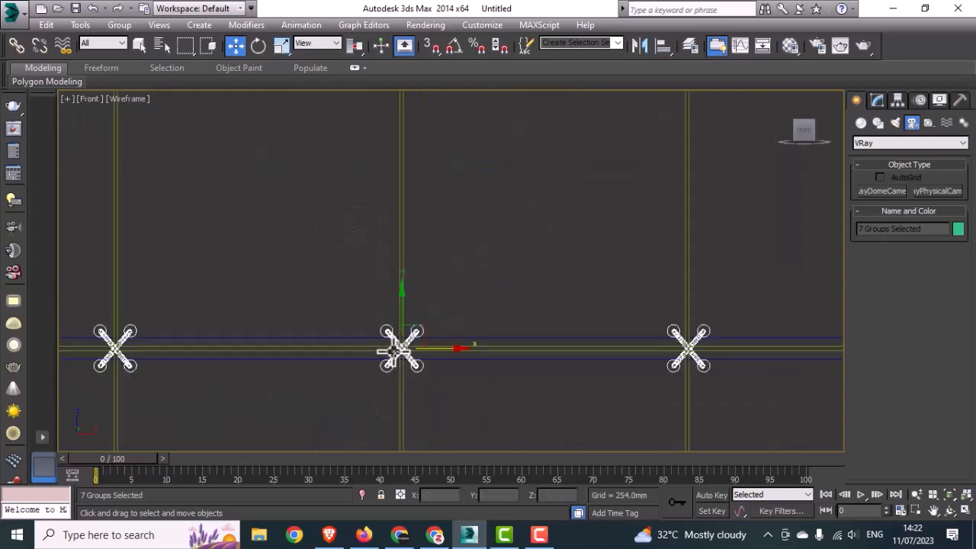
{"action": "scroll", "coordinate": [393, 350], "scroll_direction": "down", "scroll_amount": 5}
- Select the seven joints of the sixth row from the bottom, lower them onto their seam and shift them about 3 mm left
{"action": "left_click_drag", "start_coordinate": [637, 330], "coordinate": [635, 326]}
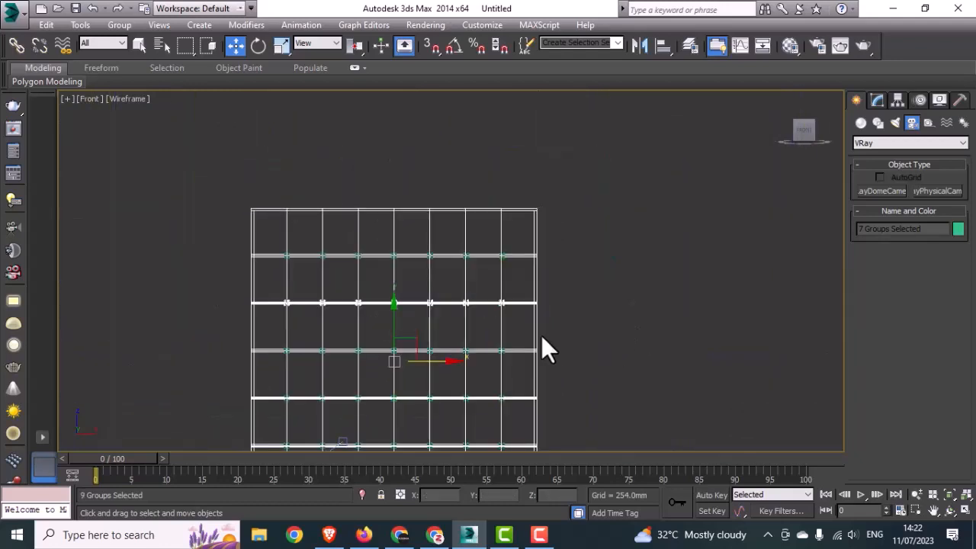
{"action": "left_click_drag", "start_coordinate": [562, 322], "coordinate": [138, 328]}
{"action": "scroll", "coordinate": [392, 347], "scroll_direction": "up", "scroll_amount": 15}
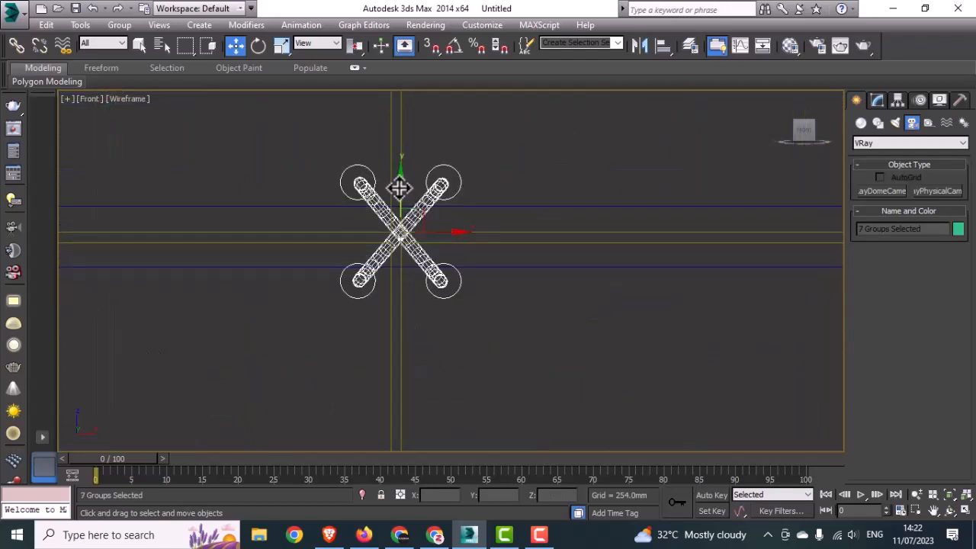
{"action": "left_click_drag", "start_coordinate": [399, 185], "coordinate": [398, 191]}
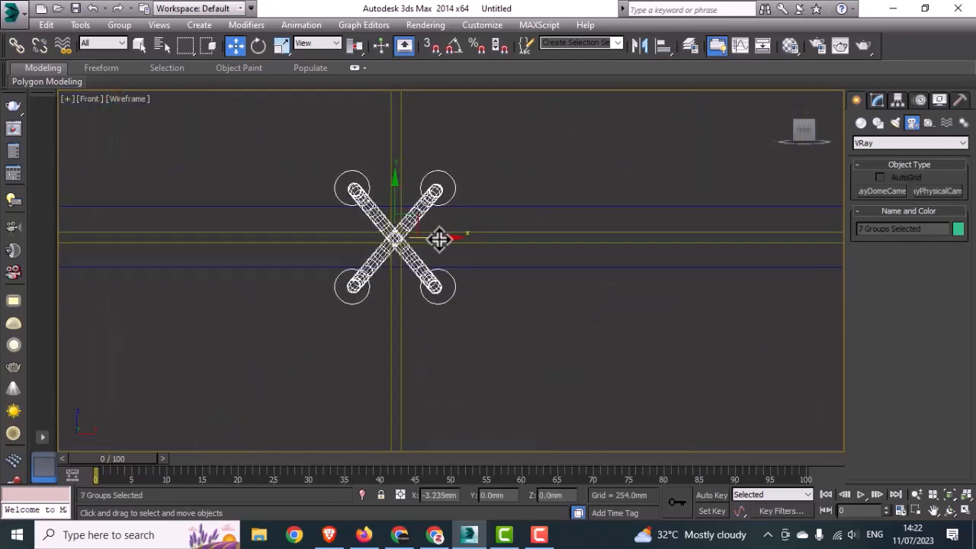
{"action": "scroll", "coordinate": [344, 356], "scroll_direction": "down", "scroll_amount": 10}
{"action": "left_click", "coordinate": [340, 376]}
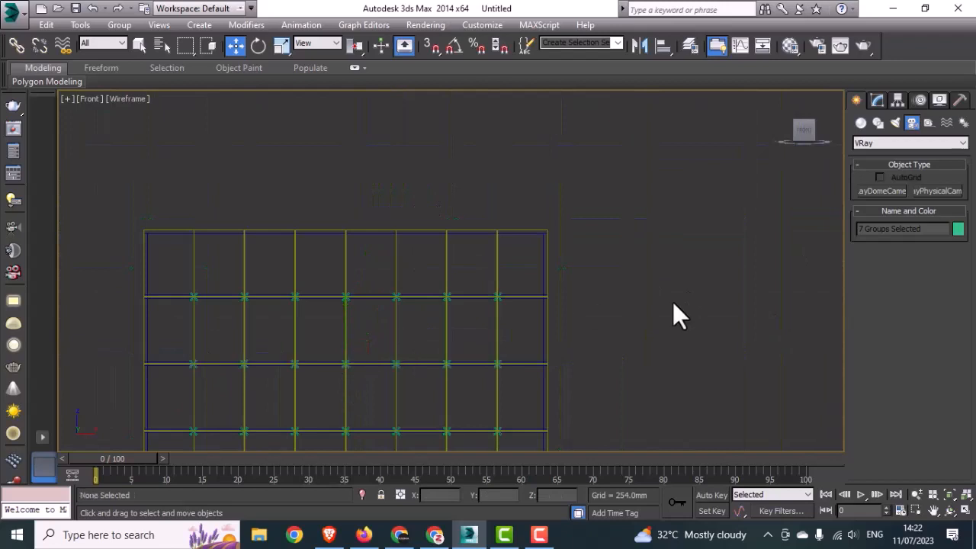
- Examine the joint alignment in the front view, the VRayCam001 camera view and the top view of the wall
{"action": "scroll", "coordinate": [336, 337], "scroll_direction": "up", "scroll_amount": 4}
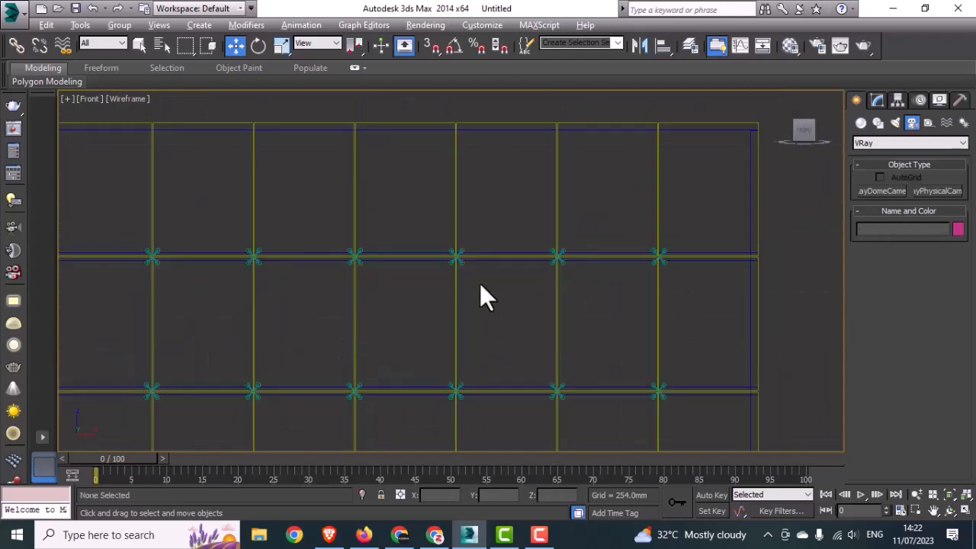
{"action": "key", "text": "alt+w"}
{"action": "middle_click", "coordinate": [561, 361]}
{"action": "key", "text": "alt+w"}
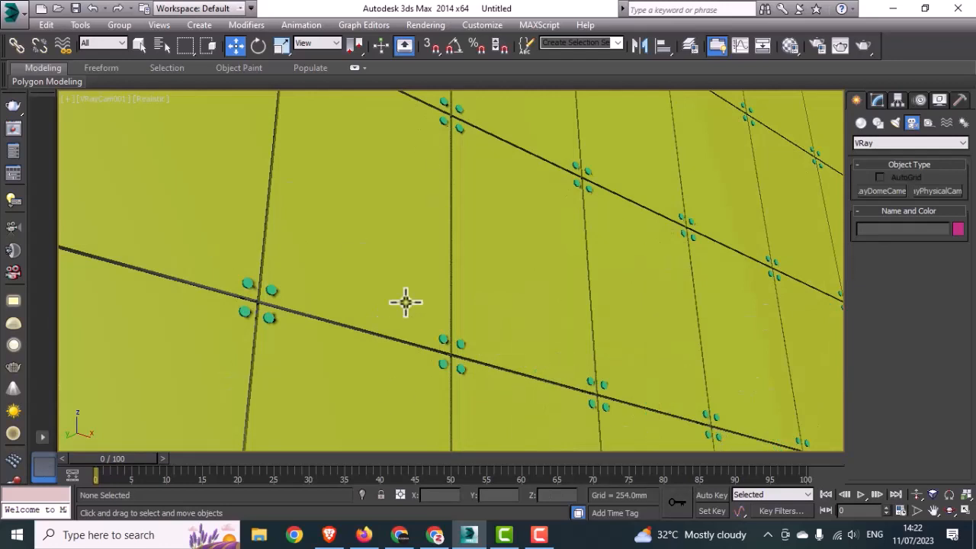
{"action": "key", "text": "alt+w"}
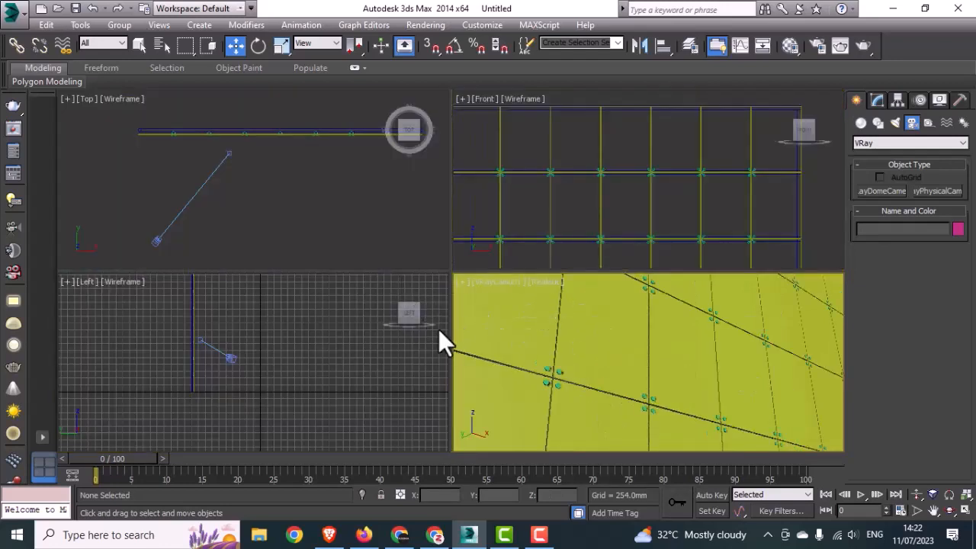
{"action": "middle_click", "coordinate": [256, 198]}
{"action": "key", "text": "alt+w"}
{"action": "scroll", "coordinate": [223, 174], "scroll_direction": "up", "scroll_amount": 5}
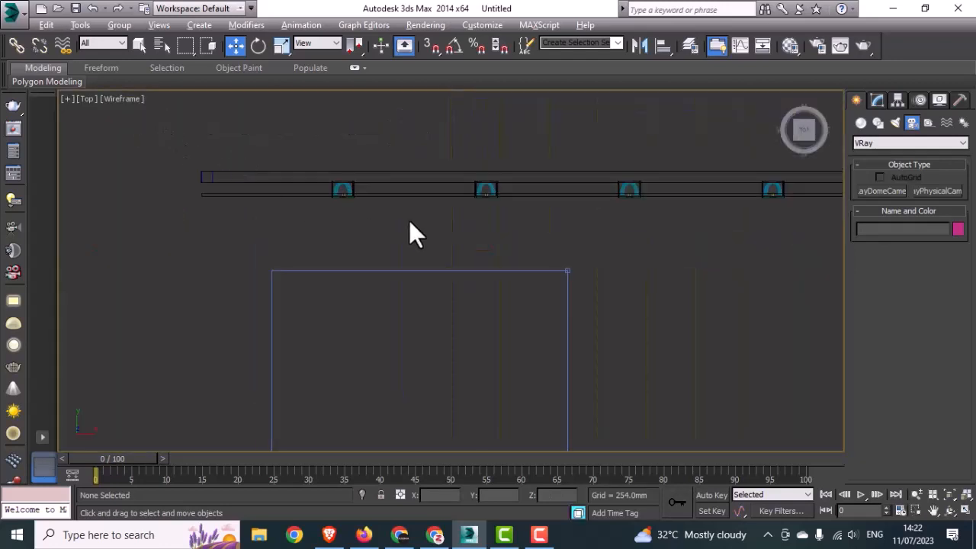
{"action": "scroll", "coordinate": [312, 229], "scroll_direction": "up", "scroll_amount": 2}
{"action": "middle_click_drag", "start_coordinate": [305, 235], "coordinate": [429, 219]}
{"action": "scroll", "coordinate": [428, 217], "scroll_direction": "down", "scroll_amount": 4}
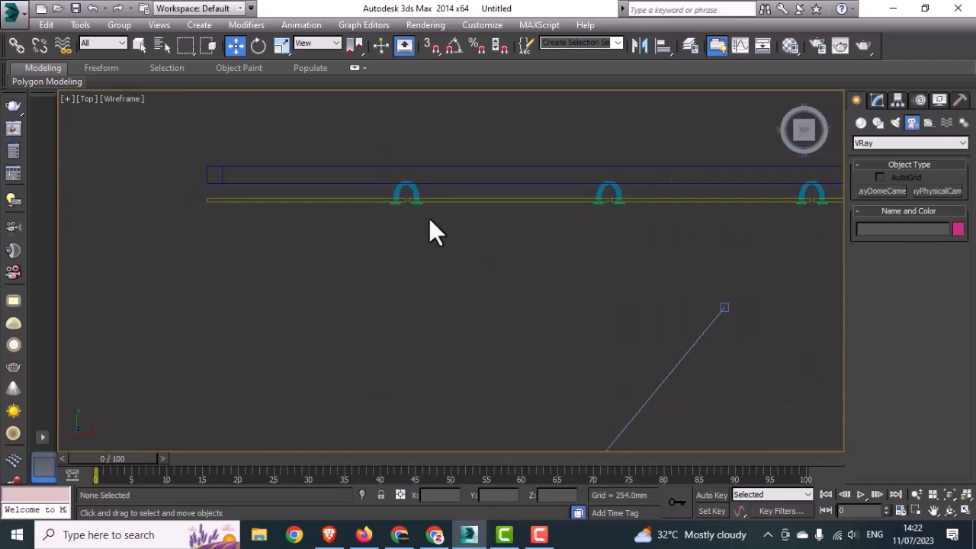
{"action": "scroll", "coordinate": [428, 221], "scroll_direction": "down", "scroll_amount": 4}
{"action": "middle_click_drag", "start_coordinate": [428, 224], "coordinate": [333, 218]}
{"action": "scroll", "coordinate": [353, 196], "scroll_direction": "up", "scroll_amount": 2}
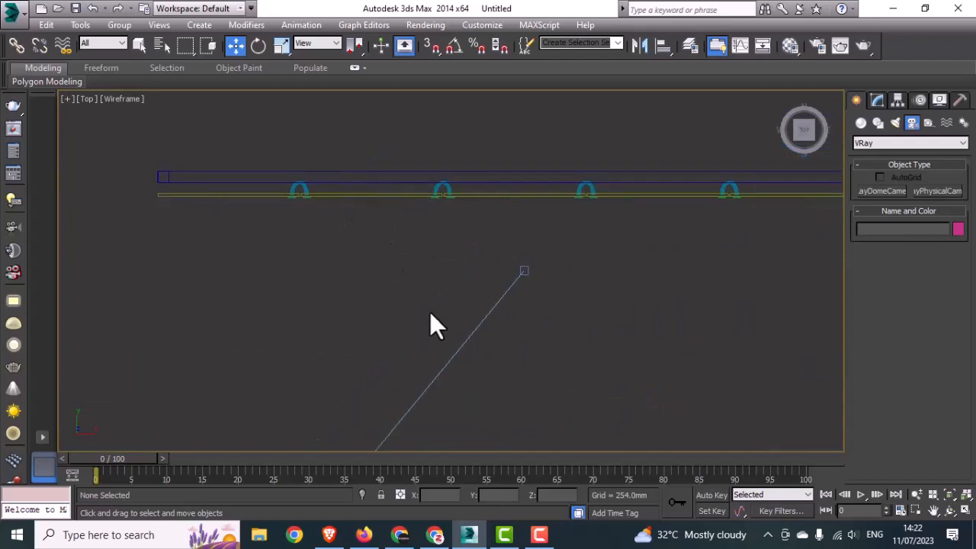
- In the top view, place a VRayPlane beside the wall at about X 7234 mm, Y 1281 mm, and deselect it
{"action": "scroll", "coordinate": [430, 311], "scroll_direction": "down", "scroll_amount": 5}
{"action": "middle_click_drag", "start_coordinate": [500, 326], "coordinate": [447, 288]}
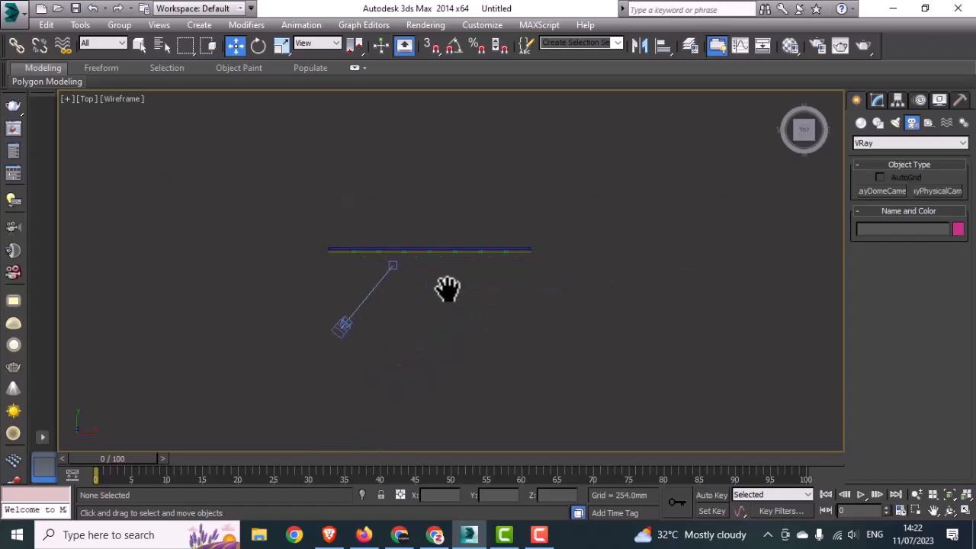
{"action": "left_click", "coordinate": [860, 123]}
{"action": "left_click", "coordinate": [942, 252]}
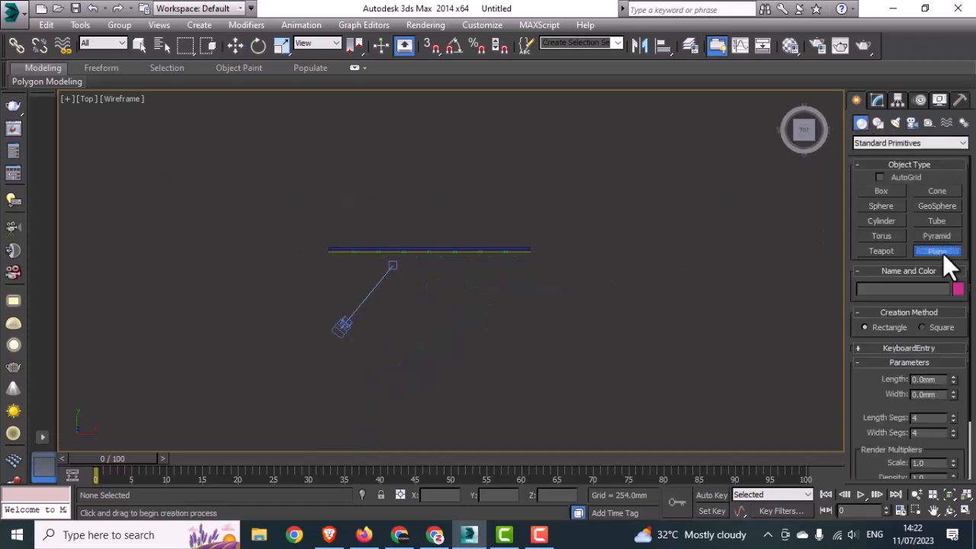
{"action": "left_click", "coordinate": [898, 143]}
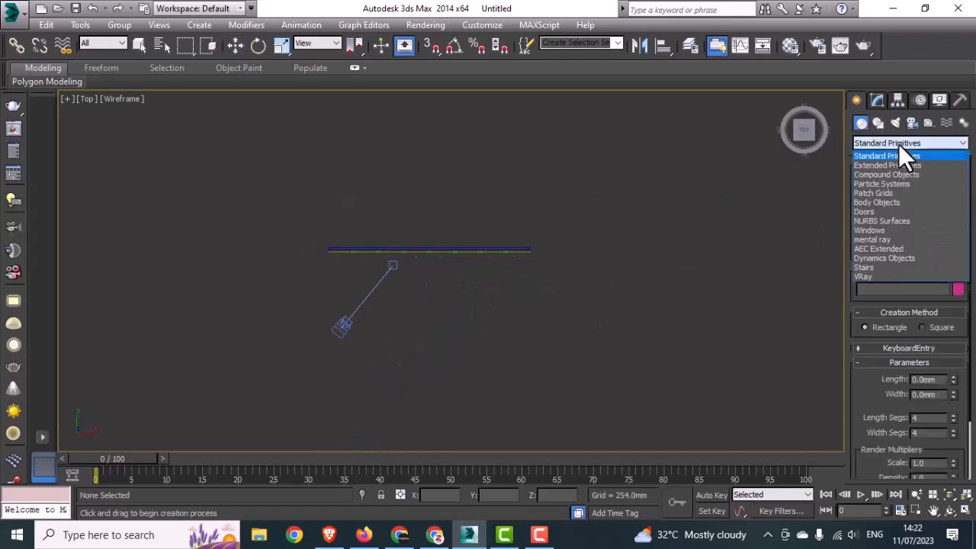
{"action": "left_click", "coordinate": [862, 276]}
{"action": "left_click", "coordinate": [944, 221]}
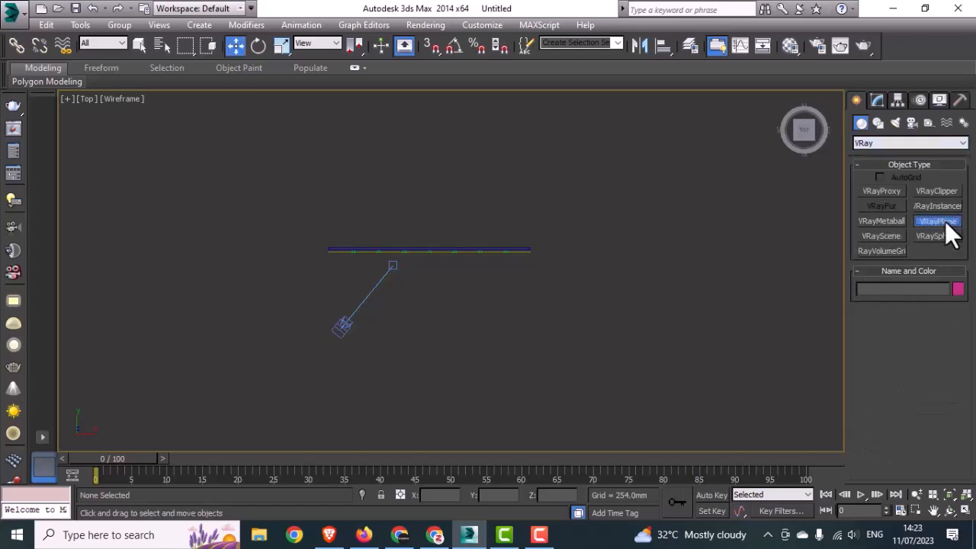
{"action": "left_click", "coordinate": [663, 316]}
{"action": "right_click", "coordinate": [718, 369]}
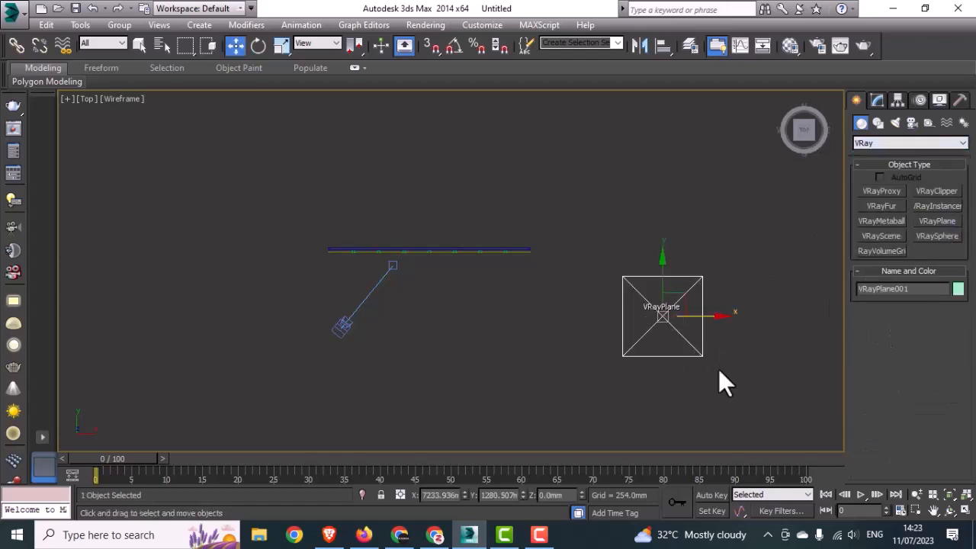
{"action": "left_click", "coordinate": [517, 327]}
{"action": "middle_click_drag", "start_coordinate": [571, 309], "coordinate": [557, 311]}
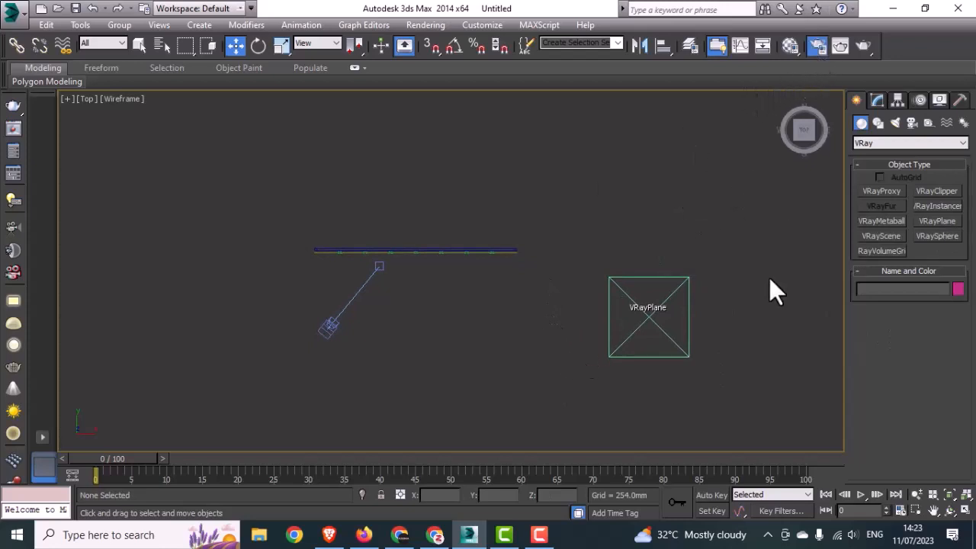
- Assign V-Ray Adv 3.60.03 as the production renderer in the render setup and close the setup window
{"action": "key", "text": "F10"}
{"action": "left_click", "coordinate": [630, 195]}
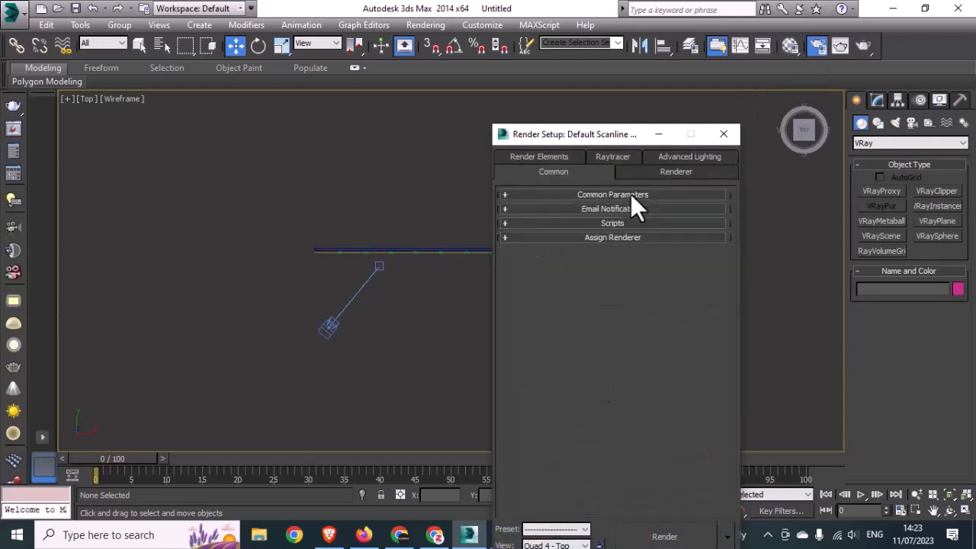
{"action": "left_click", "coordinate": [591, 238]}
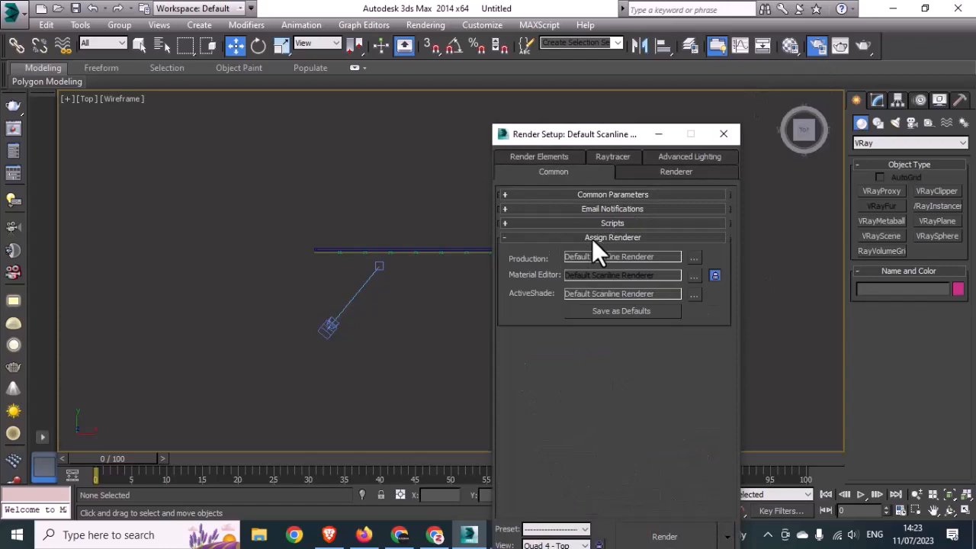
{"action": "left_click", "coordinate": [693, 257]}
{"action": "left_click", "coordinate": [555, 284]}
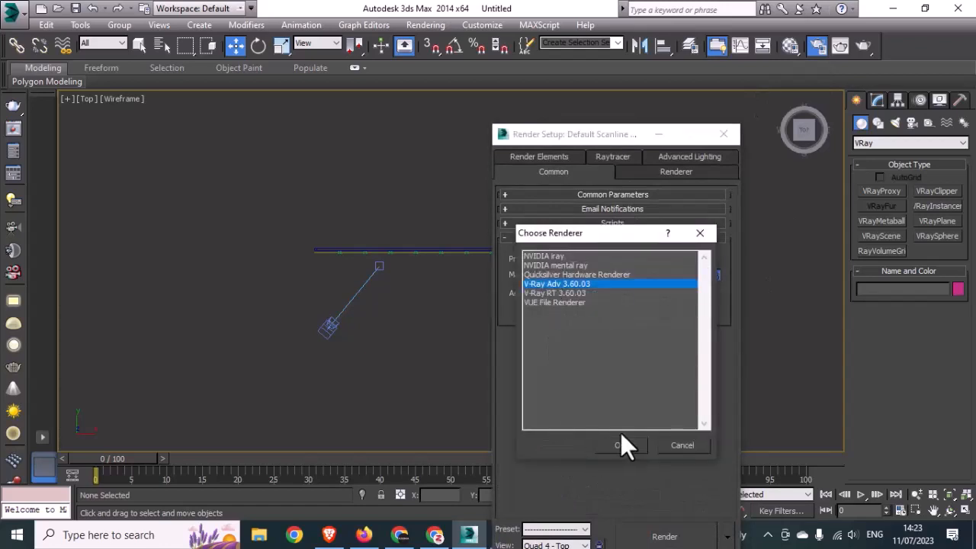
{"action": "left_click", "coordinate": [618, 443]}
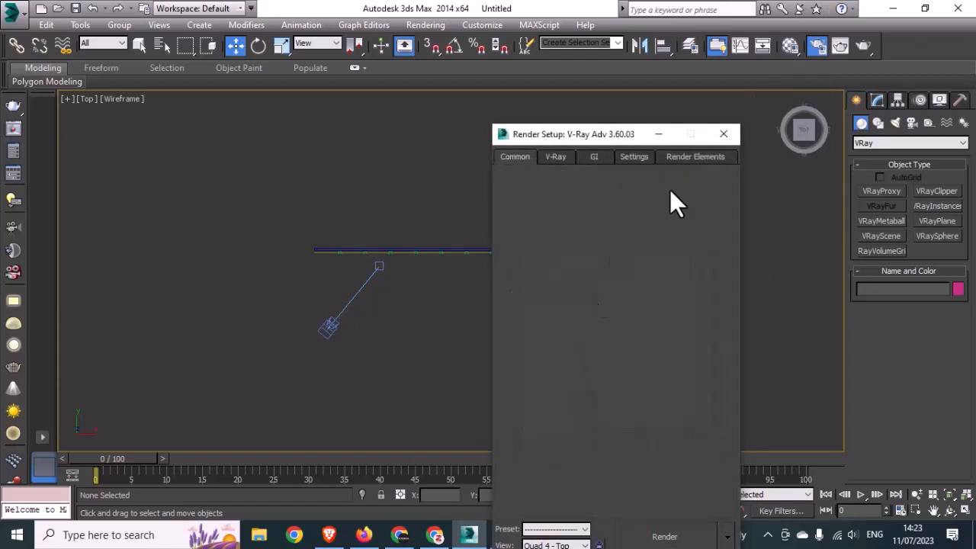
{"action": "left_click", "coordinate": [724, 134]}
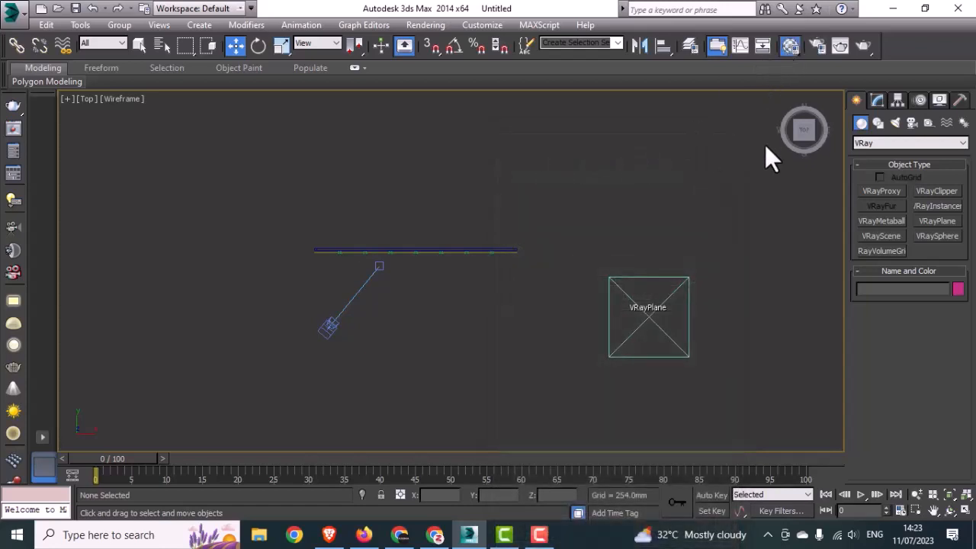
- Open the Material Editor, select the seven joint groups at a glass seam, and set Material #25's diffuse colour to grey with value 42
{"action": "key", "text": "m"}
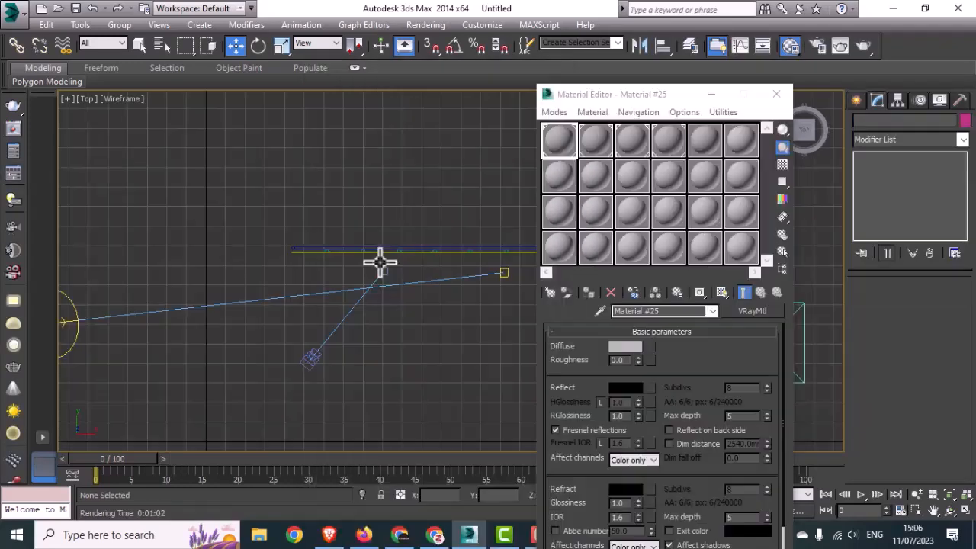
{"action": "scroll", "coordinate": [381, 262], "scroll_direction": "up", "scroll_amount": 5}
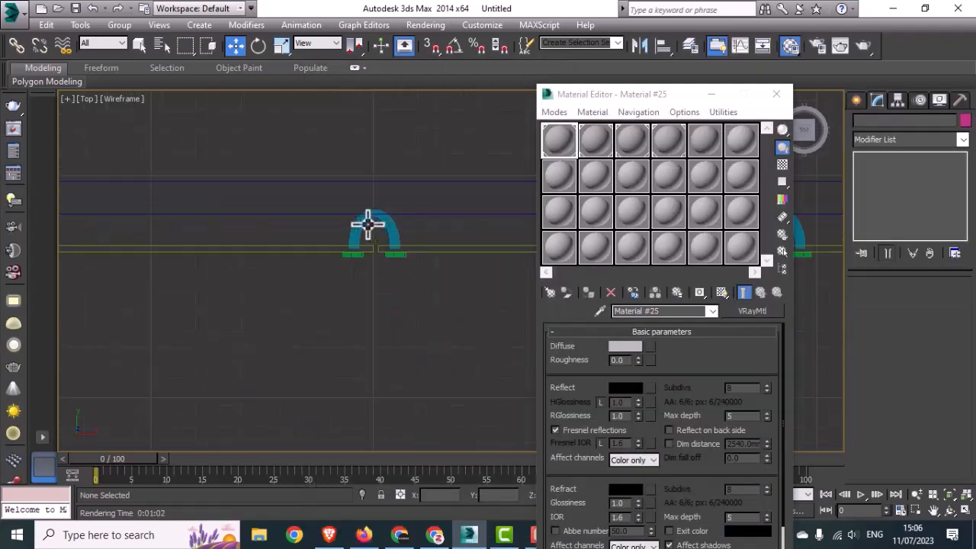
{"action": "left_click", "coordinate": [376, 231]}
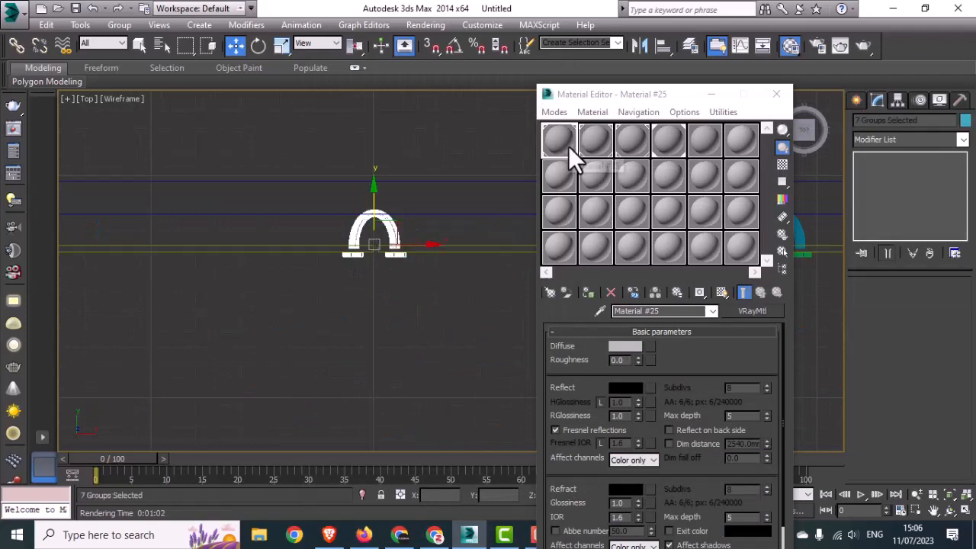
{"action": "left_click", "coordinate": [624, 348]}
{"action": "left_click_drag", "start_coordinate": [285, 112], "coordinate": [281, 192]}
{"action": "left_click", "coordinate": [525, 209]}
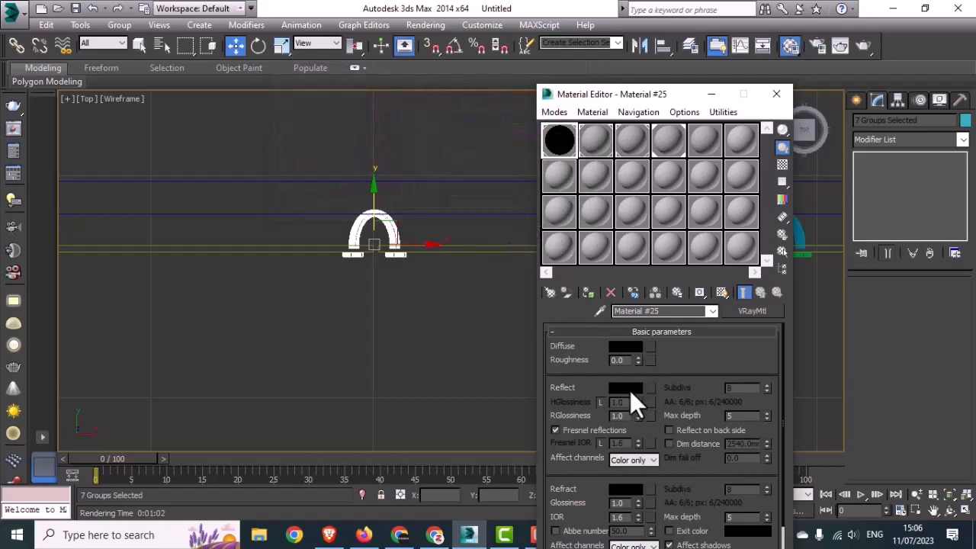
{"action": "left_click", "coordinate": [624, 347]}
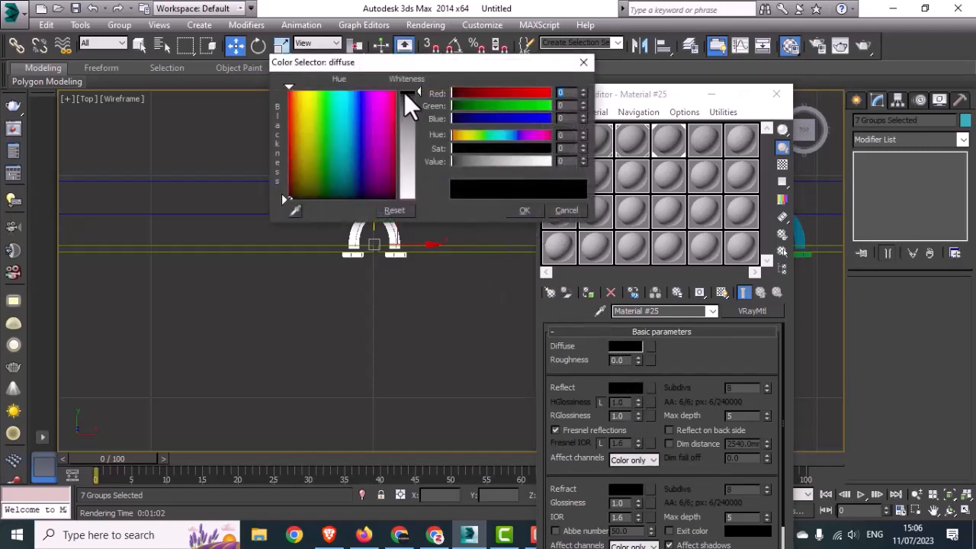
{"action": "left_click_drag", "start_coordinate": [404, 92], "coordinate": [407, 108]}
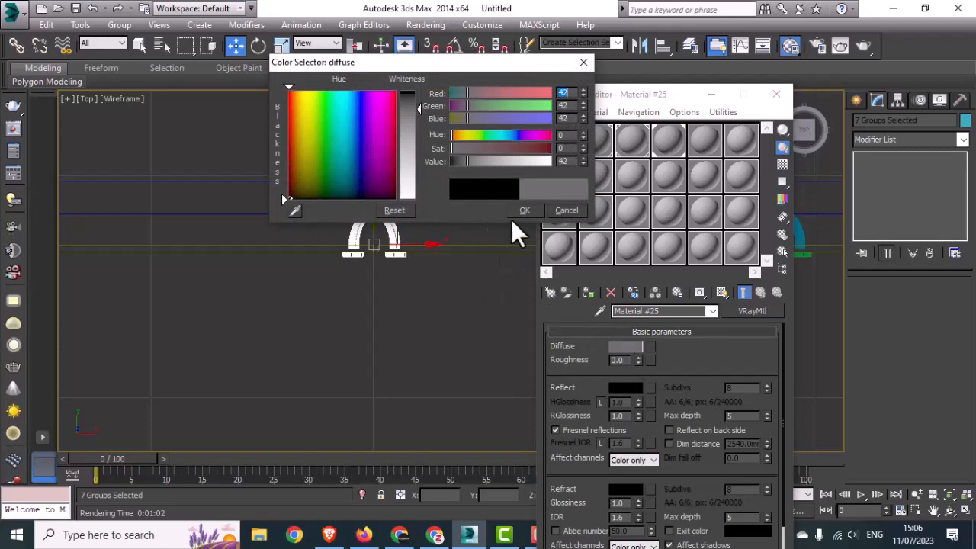
{"action": "left_click", "coordinate": [522, 210]}
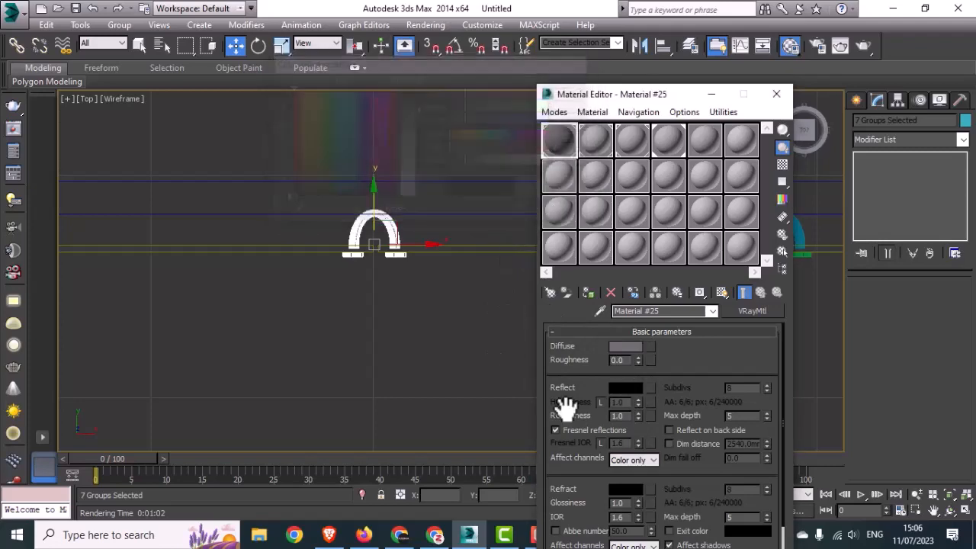
- Give Material #25 a near-white reflection colour and set its reflection glossiness to 0.95
{"action": "left_click", "coordinate": [633, 391]}
{"action": "left_click_drag", "start_coordinate": [409, 107], "coordinate": [409, 194]}
{"action": "left_click", "coordinate": [523, 211]}
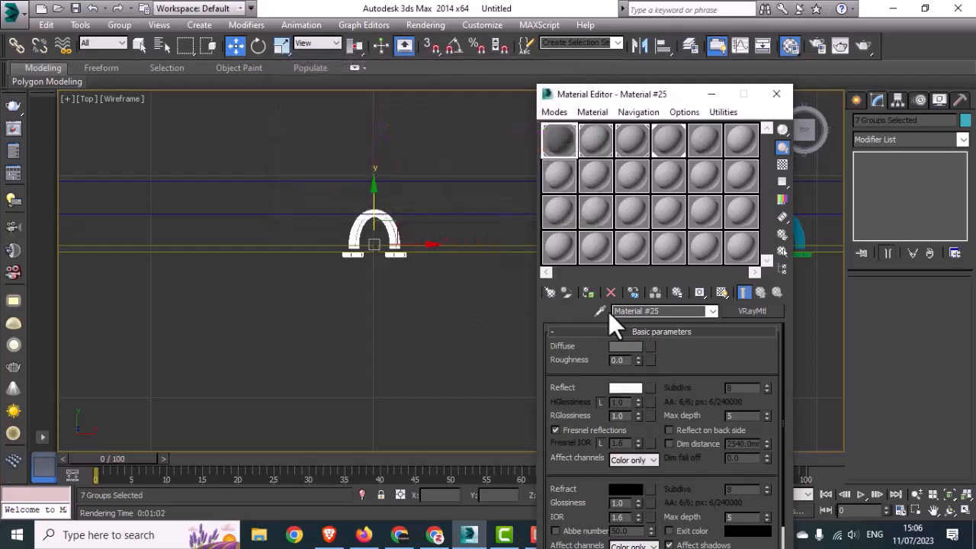
{"action": "double_click", "coordinate": [619, 416]}
{"action": "type", "text": ".95"}
- Darken Material #25's diffuse colour to a deeper grey and set its Fresnel IOR to 10
{"action": "left_click", "coordinate": [625, 346]}
{"action": "left_click_drag", "start_coordinate": [419, 109], "coordinate": [418, 97]}
{"action": "left_click", "coordinate": [522, 212]}
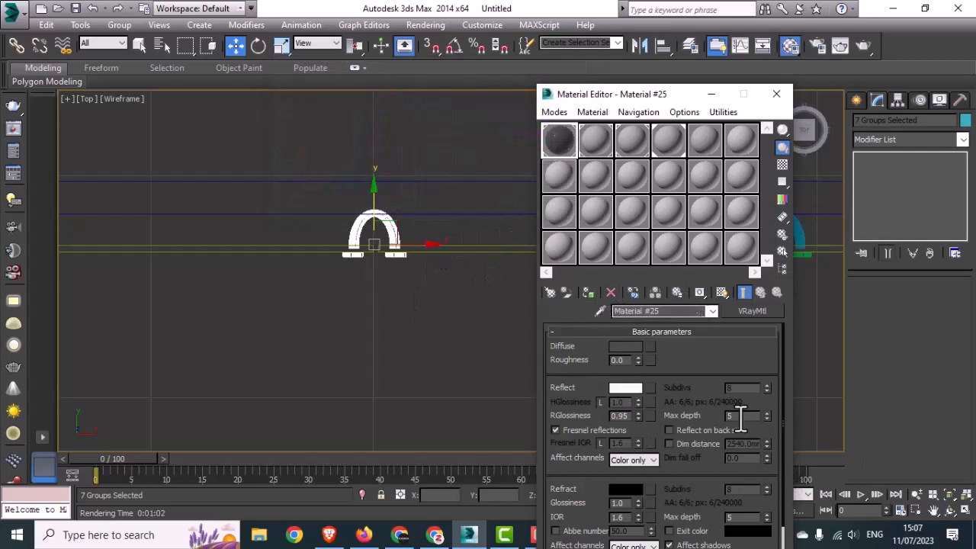
{"action": "left_click", "coordinate": [626, 443]}
{"action": "type", "text": "10"}
{"action": "key", "text": "Return"}
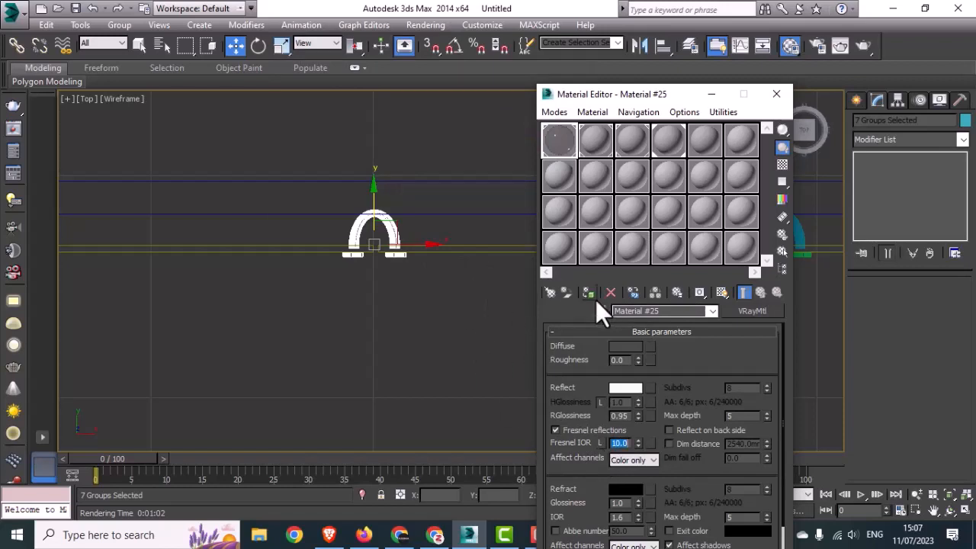
- Assign Material #25 to the selected joints, enable its shaded display in the viewport, and deselect the joints
{"action": "left_click", "coordinate": [721, 292]}
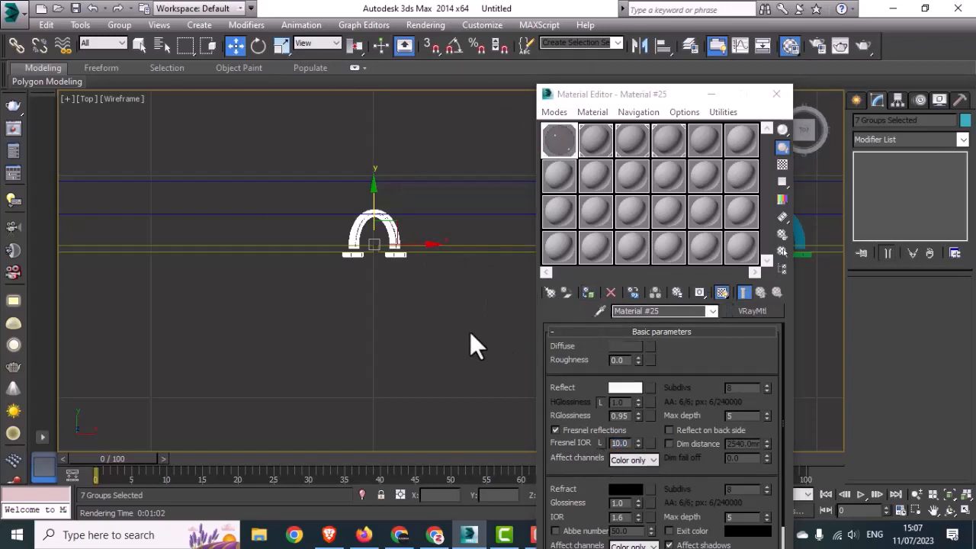
{"action": "left_click", "coordinate": [470, 332]}
{"action": "middle_click_drag", "start_coordinate": [450, 238], "coordinate": [410, 241]}
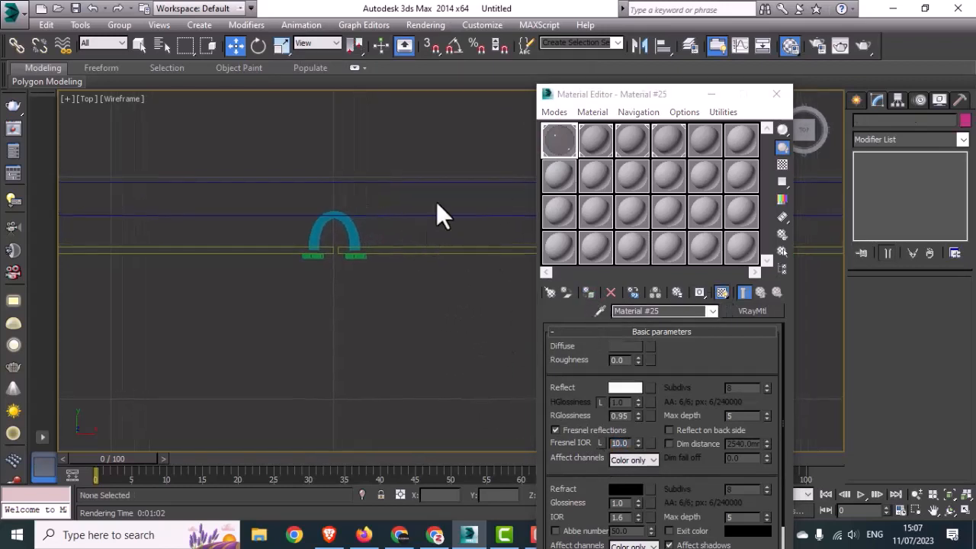
- Set the material 1234 to a black diffuse colour and a near-white reflection colour with value 233
{"action": "left_click", "coordinate": [591, 142]}
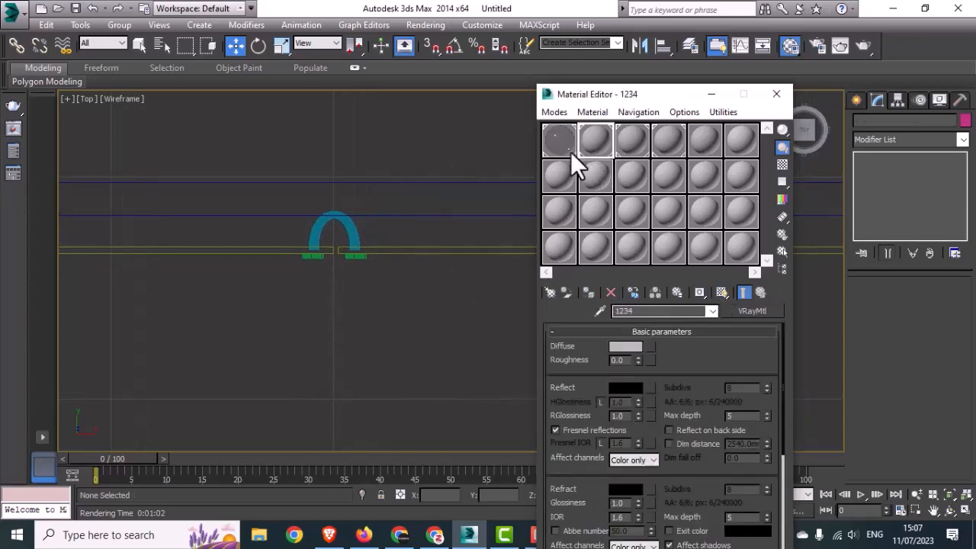
{"action": "left_click", "coordinate": [617, 347]}
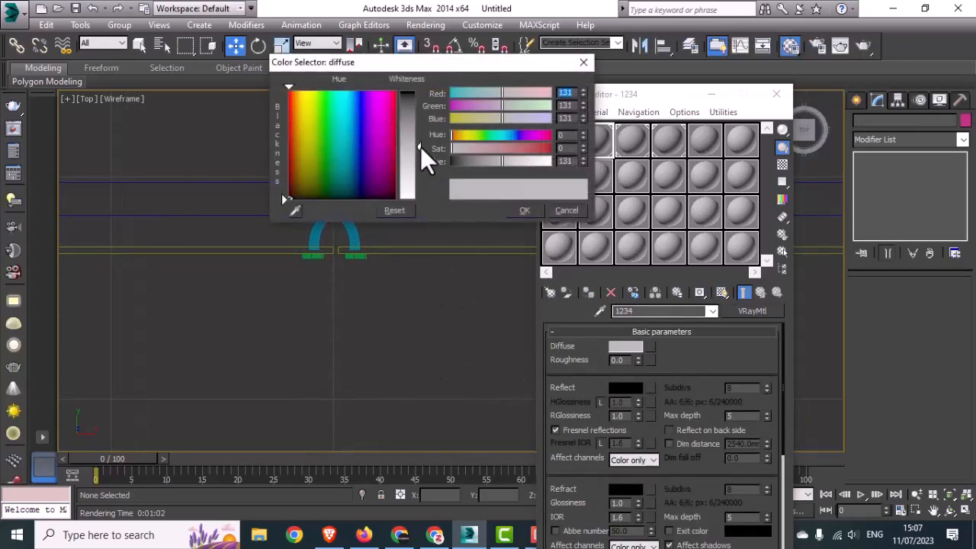
{"action": "left_click_drag", "start_coordinate": [284, 145], "coordinate": [281, 193]}
{"action": "left_click", "coordinate": [524, 210]}
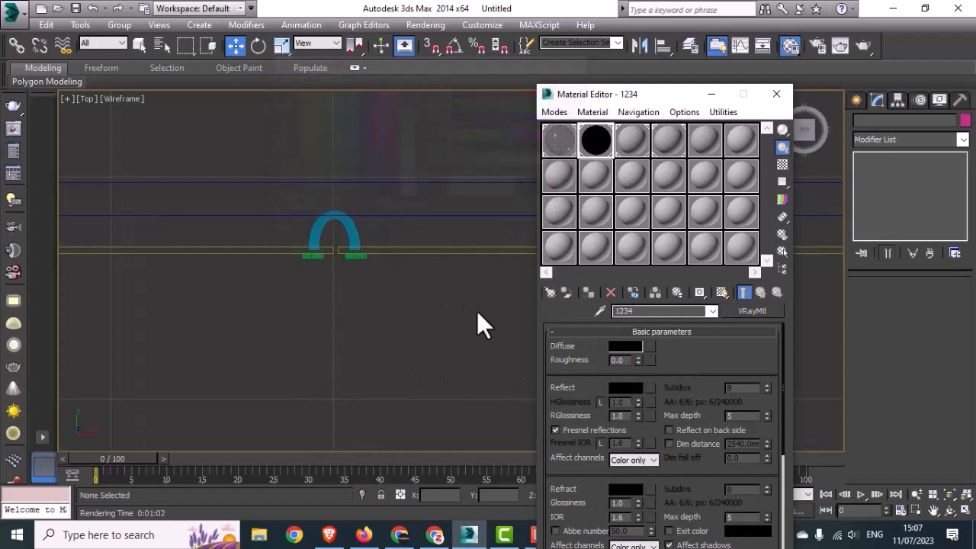
{"action": "left_click", "coordinate": [625, 387]}
{"action": "left_click_drag", "start_coordinate": [411, 159], "coordinate": [411, 193]}
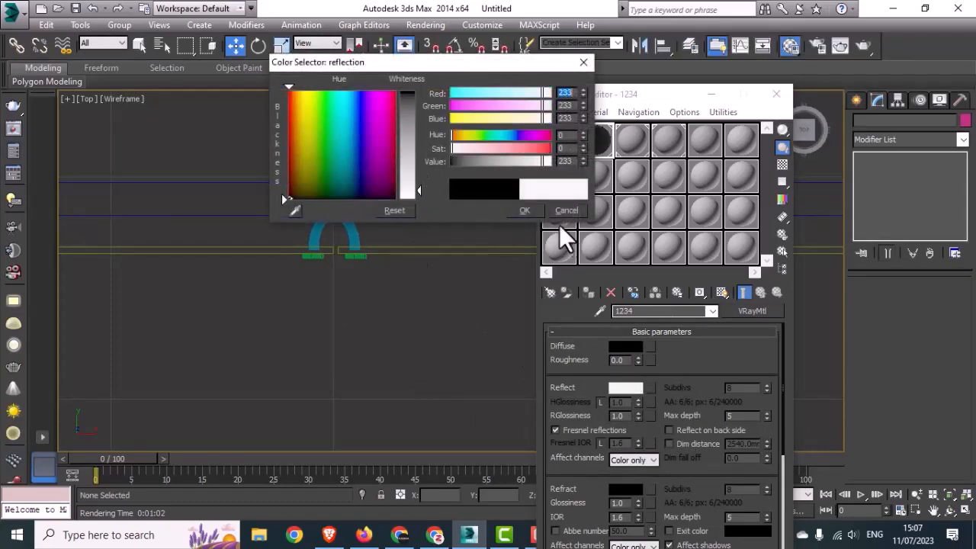
{"action": "left_click", "coordinate": [530, 213]}
- Set material 1234's reflection max depth to 7 and Fresnel IOR to 20, and assign it to the panel group behind the glass
{"action": "left_click", "coordinate": [729, 415]}
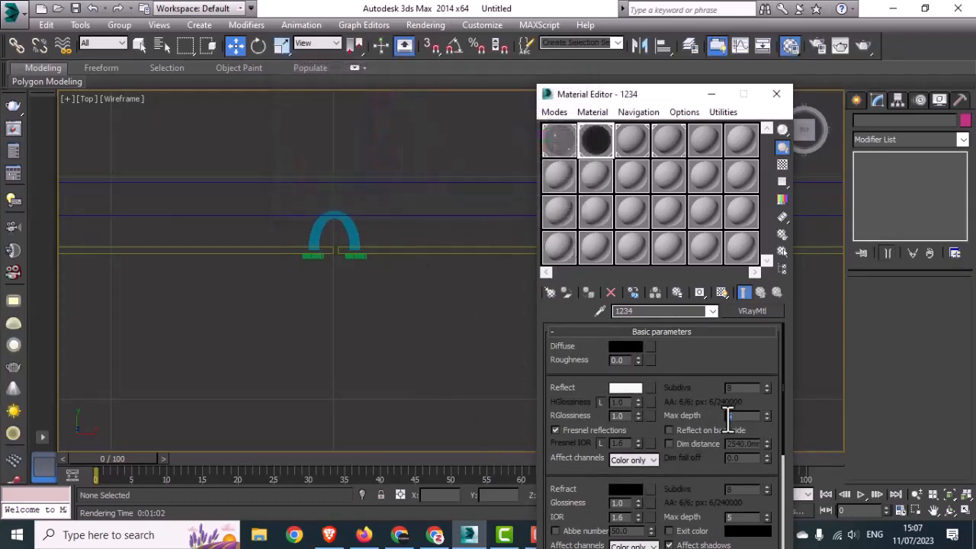
{"action": "double_click", "coordinate": [727, 416]}
{"action": "left_click", "coordinate": [601, 443]}
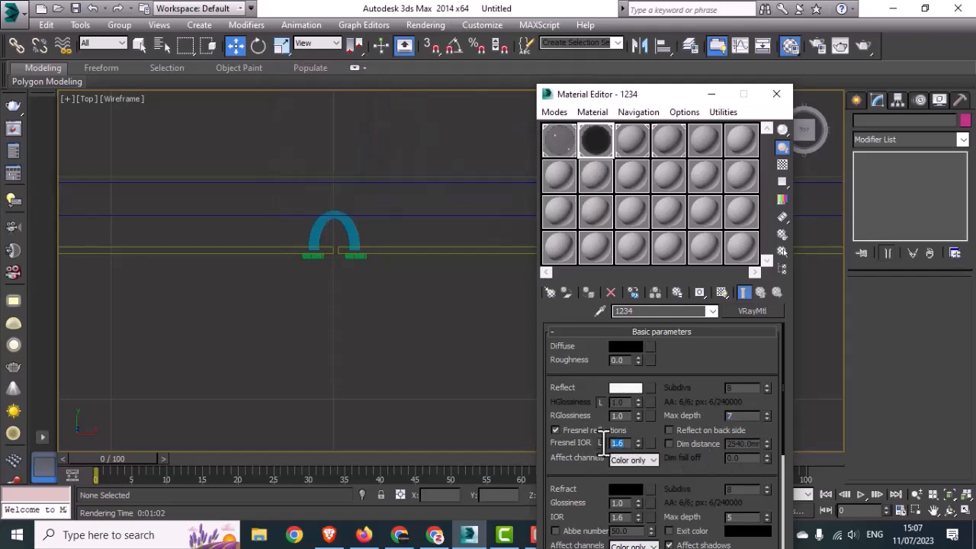
{"action": "key", "text": "Return"}
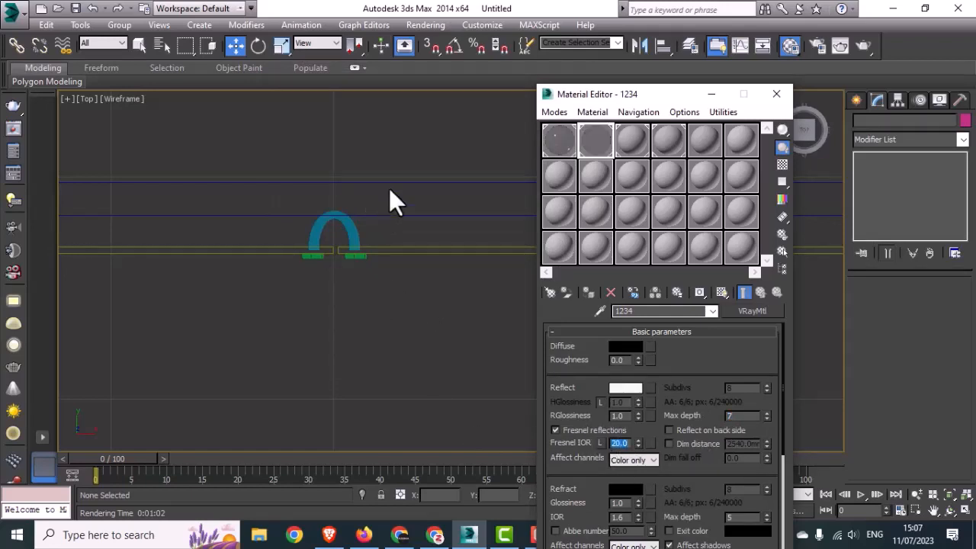
{"action": "left_click_drag", "start_coordinate": [399, 170], "coordinate": [394, 200]}
{"action": "left_click", "coordinate": [588, 292]}
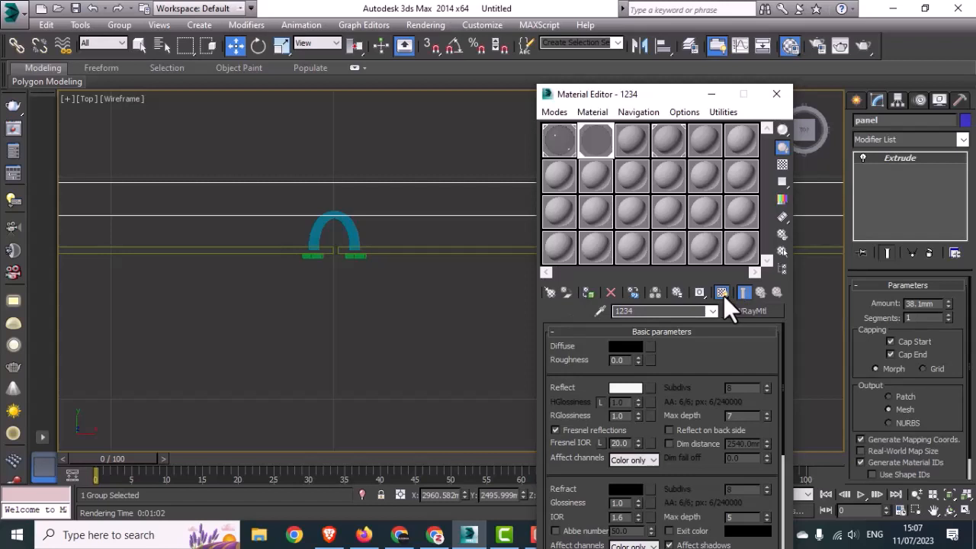
- Set Material #27 to a black diffuse colour and a pale blue reflection colour of RGB 141, 183, 223
{"action": "left_click", "coordinate": [628, 138]}
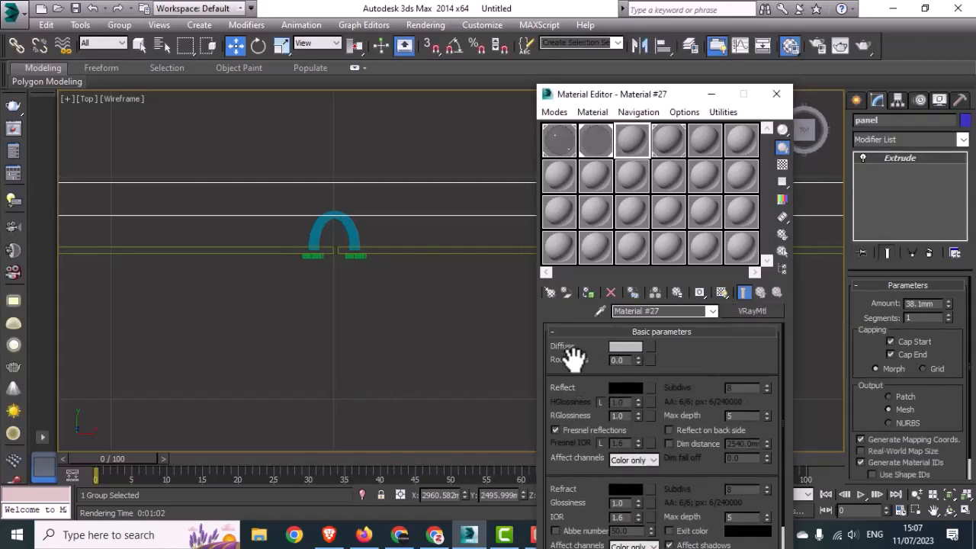
{"action": "left_click", "coordinate": [623, 345]}
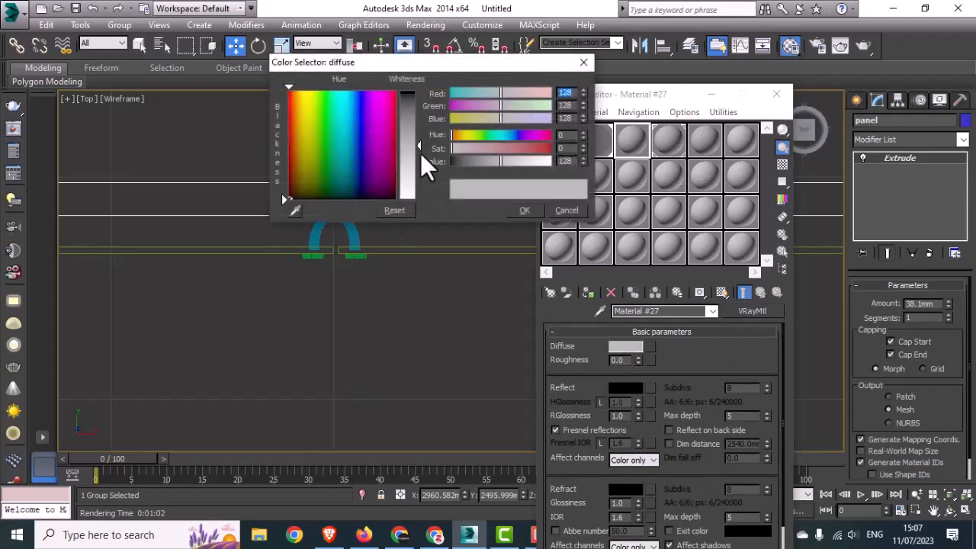
{"action": "left_click_drag", "start_coordinate": [419, 147], "coordinate": [418, 90]}
{"action": "left_click", "coordinate": [518, 211]}
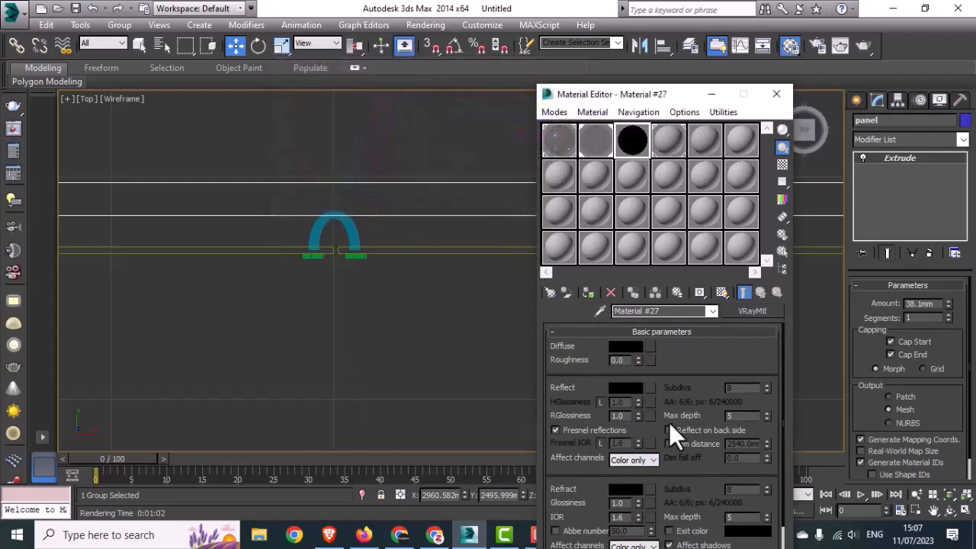
{"action": "left_click", "coordinate": [624, 385]}
{"action": "left_click_drag", "start_coordinate": [353, 125], "coordinate": [351, 122]}
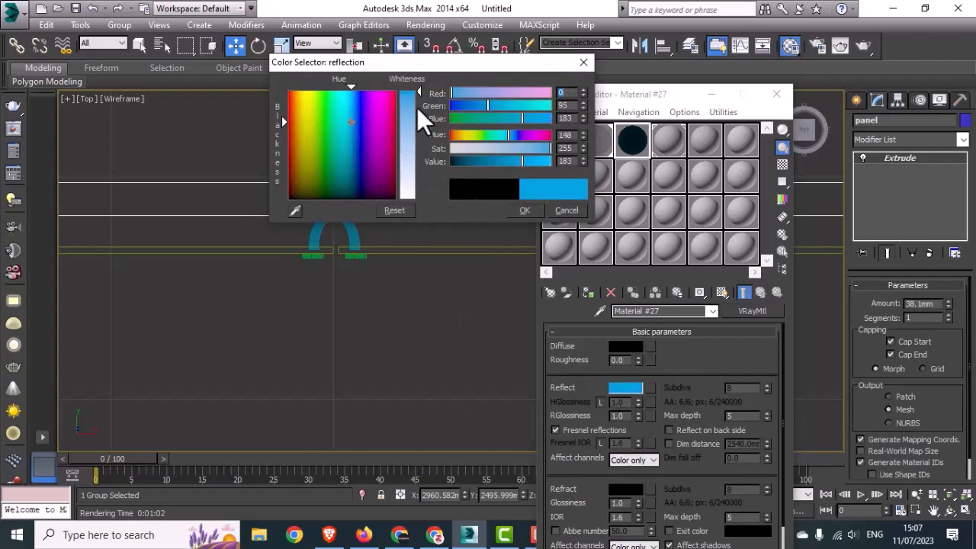
{"action": "left_click_drag", "start_coordinate": [417, 107], "coordinate": [417, 150]}
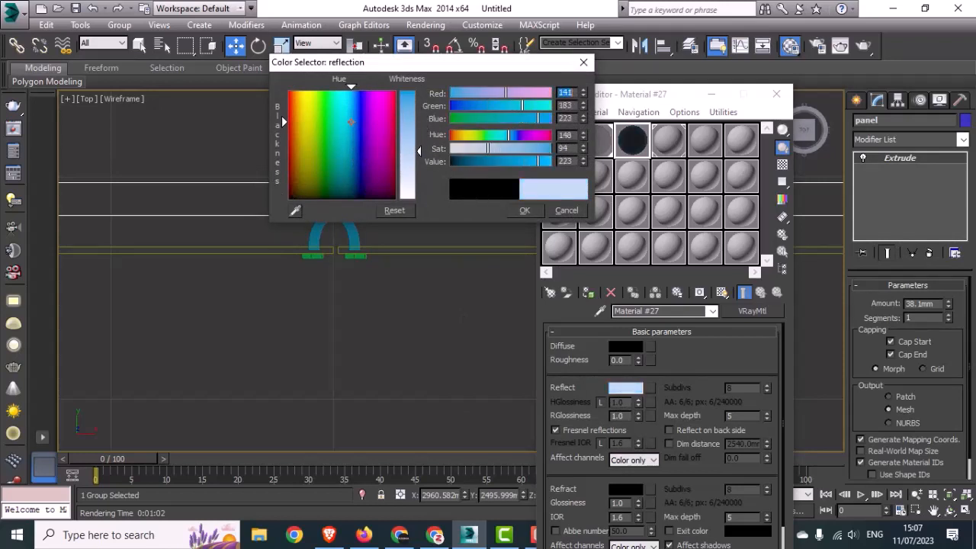
{"action": "left_click", "coordinate": [525, 210]}
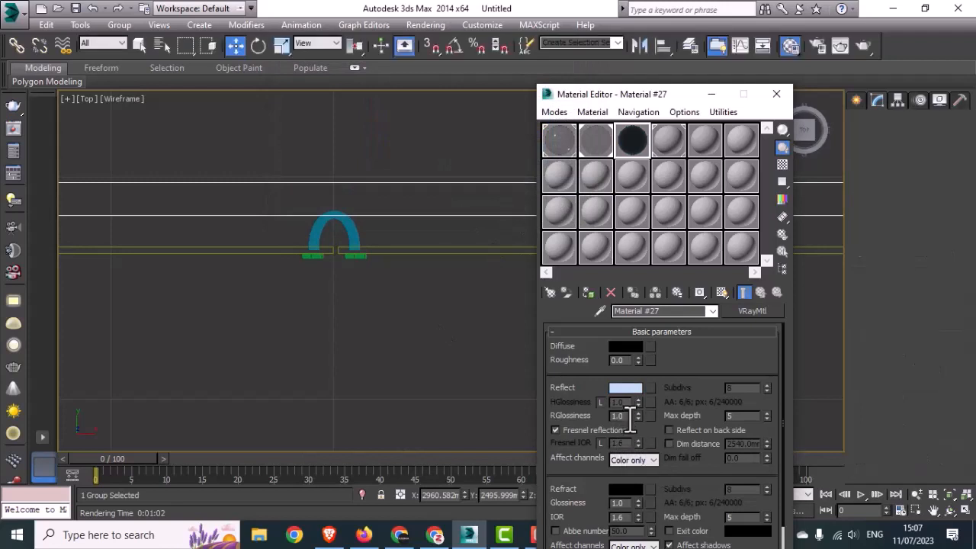
- Set Material #27's reflection glossiness to 0.95 and turn off its Fresnel reflections
{"action": "double_click", "coordinate": [630, 416]}
{"action": "type", "text": ".95"}
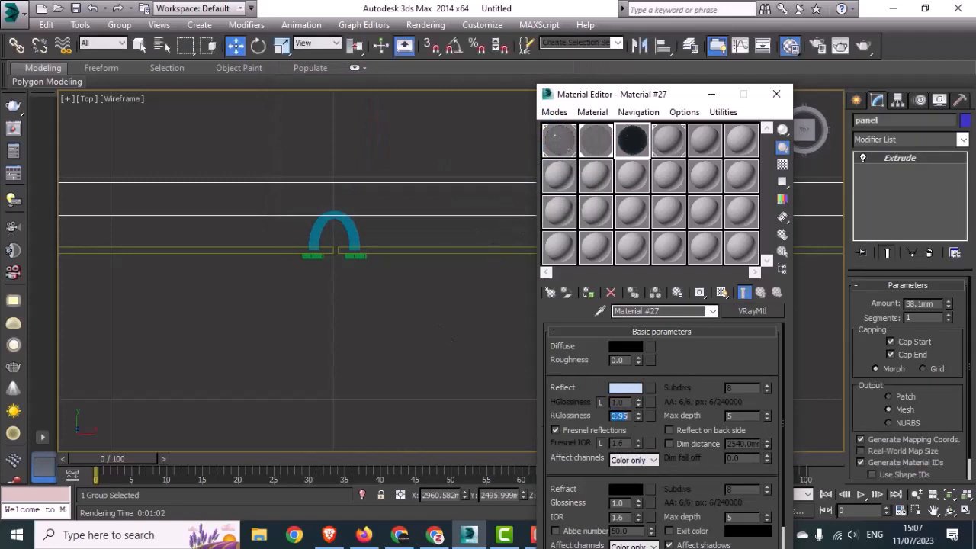
{"action": "left_click", "coordinate": [571, 429]}
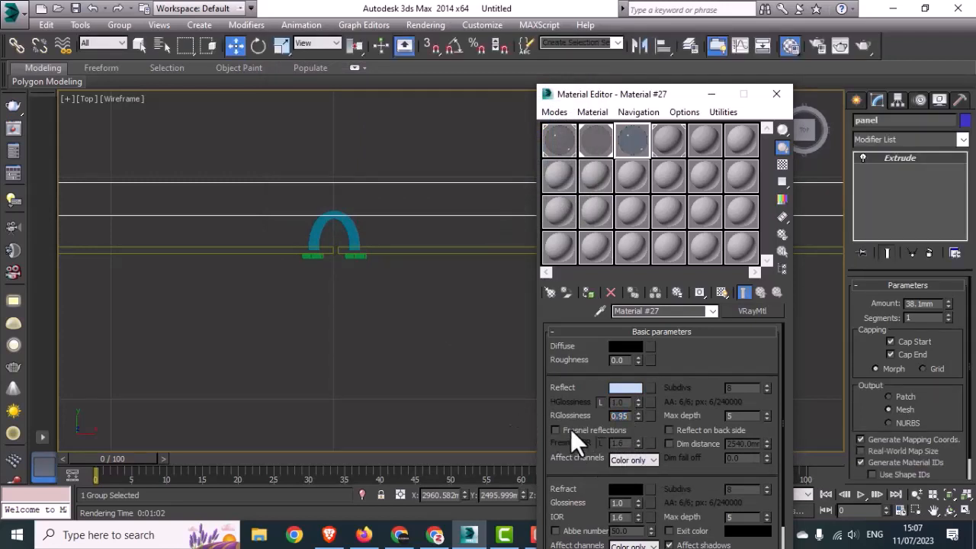
- Assign Material #27 to the glass group and show the material in the viewport
{"action": "left_click", "coordinate": [463, 311]}
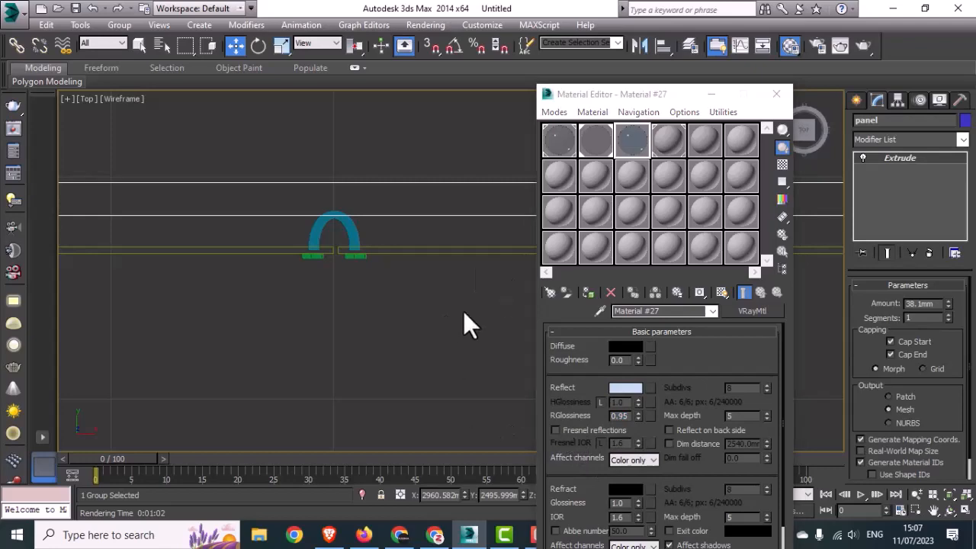
{"action": "left_click_drag", "start_coordinate": [459, 272], "coordinate": [434, 234]}
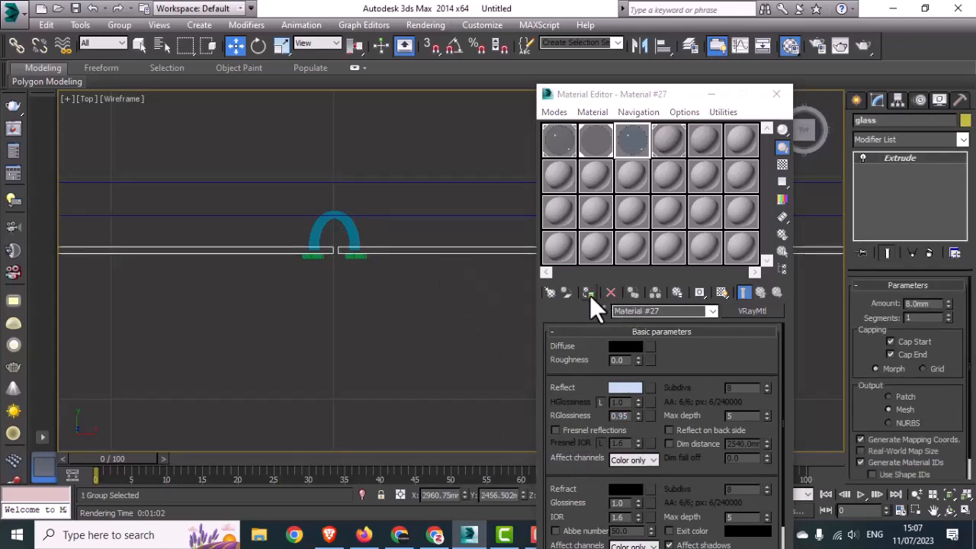
{"action": "left_click", "coordinate": [588, 292]}
{"action": "left_click", "coordinate": [720, 292]}
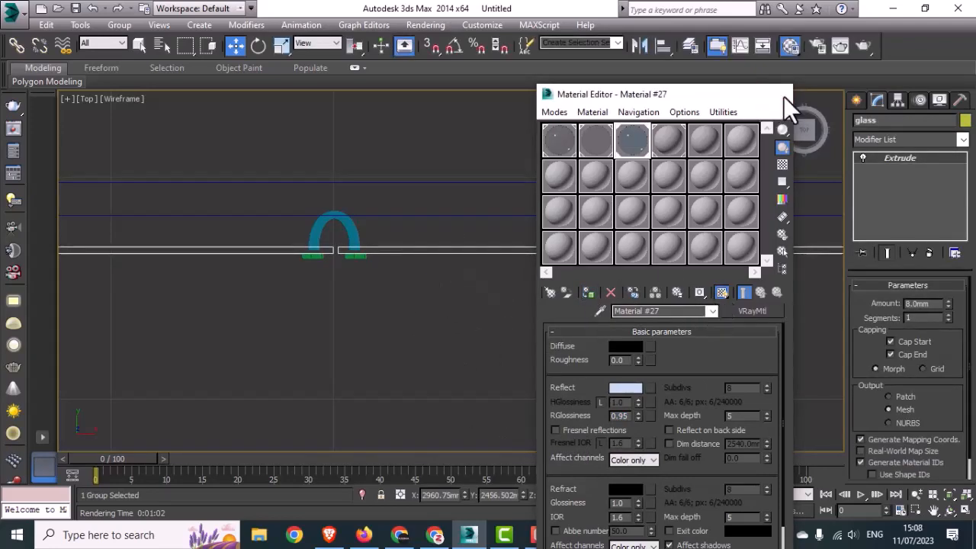
{"action": "left_click", "coordinate": [776, 93]}
- Maximize the VRayCam001 view and run a test render of the glass wall, stopping it during the light cache
{"action": "key", "text": "alt+w"}
{"action": "middle_click", "coordinate": [588, 372]}
{"action": "key", "text": "alt+w"}
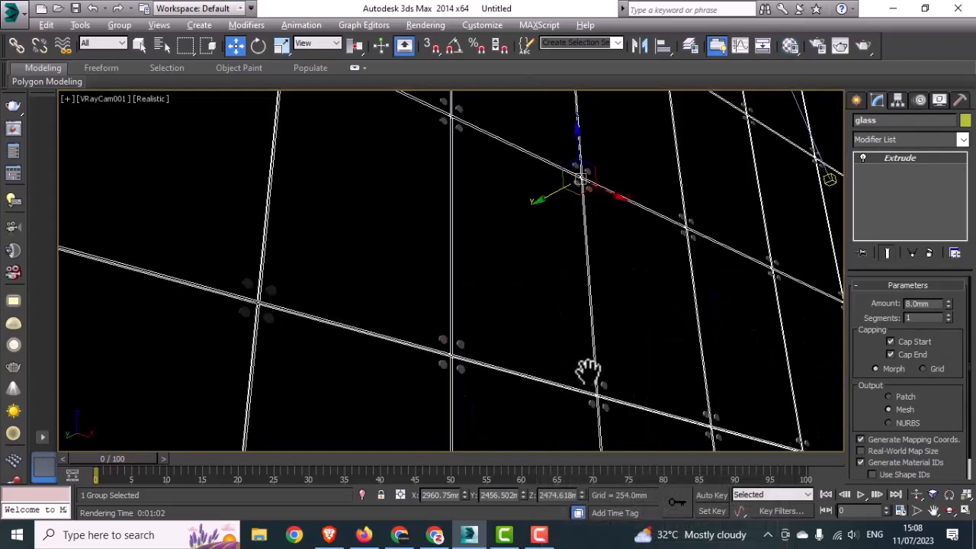
{"action": "key", "text": "shift+q"}
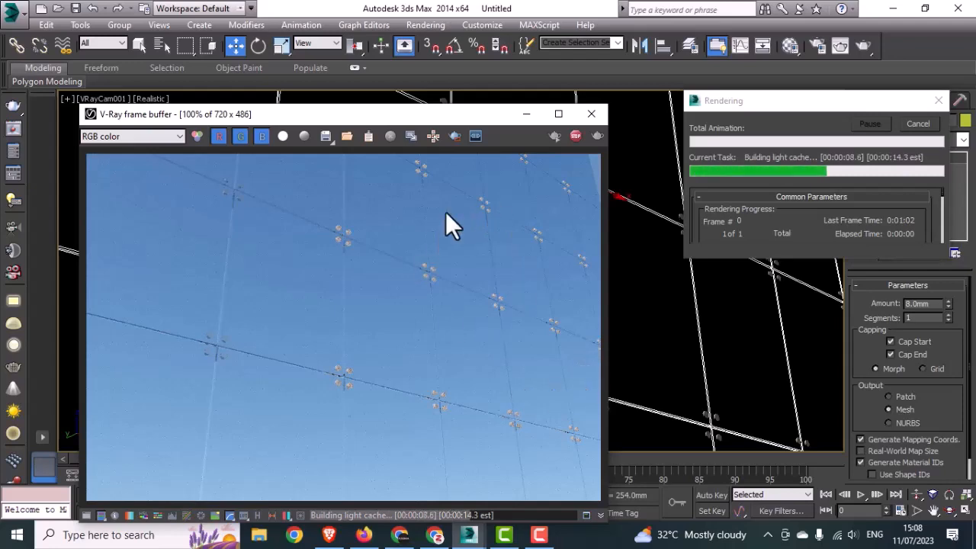
{"action": "left_click", "coordinate": [925, 129]}
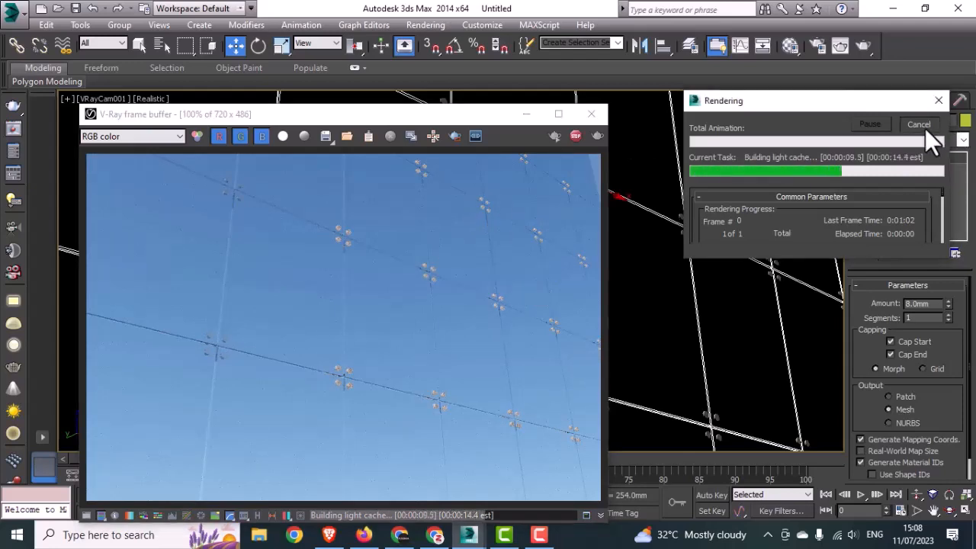
- Set Material #27's refraction colour to a light grey with value 208
{"action": "left_click", "coordinate": [789, 46]}
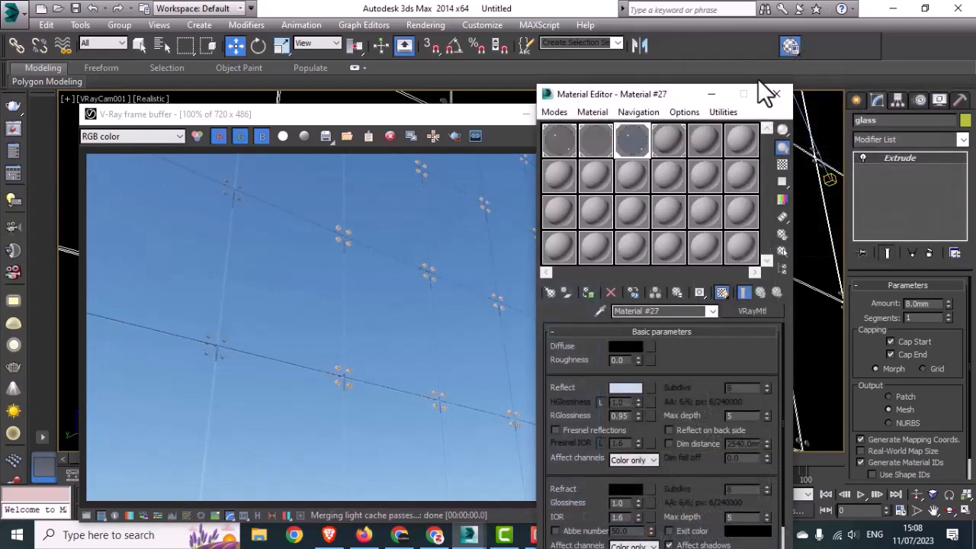
{"action": "left_click", "coordinate": [601, 144]}
{"action": "left_click", "coordinate": [639, 143]}
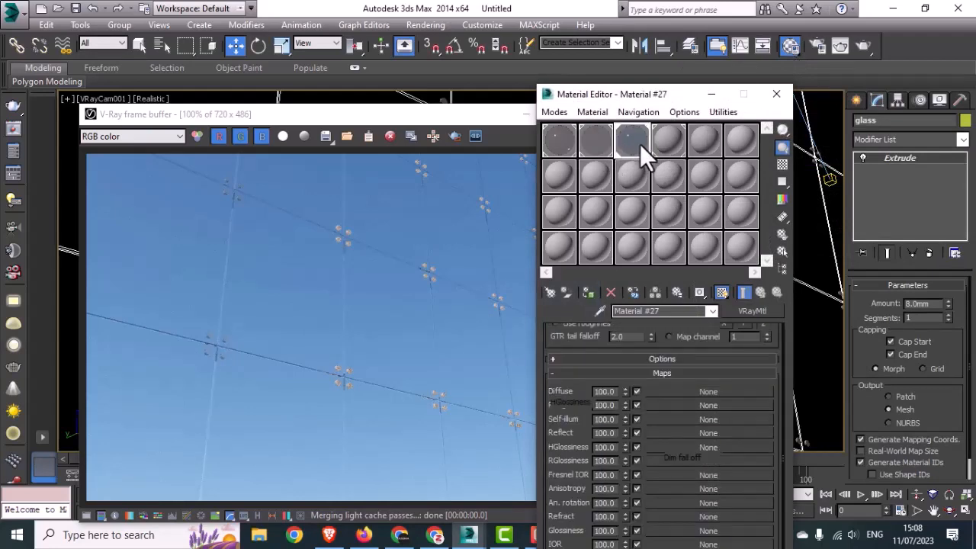
{"action": "left_click", "coordinate": [625, 489]}
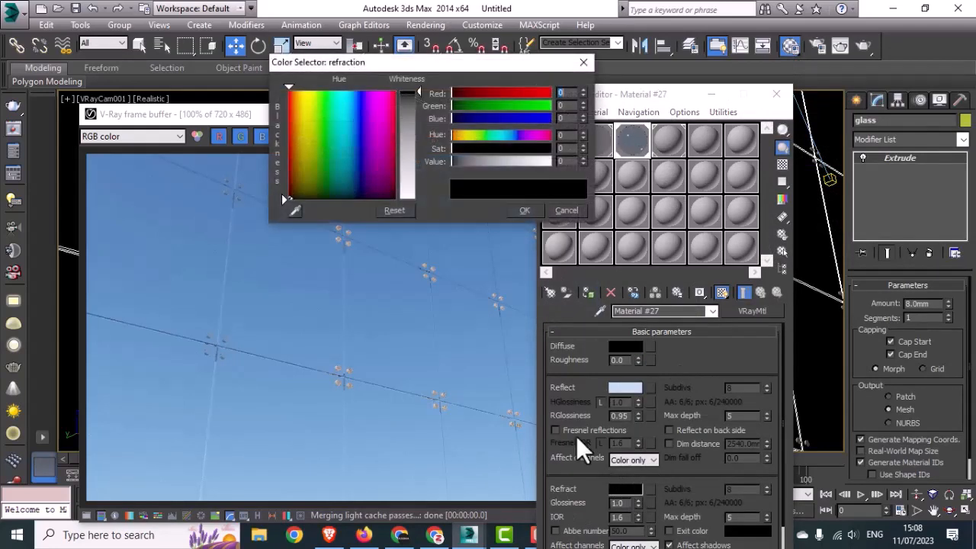
{"action": "left_click_drag", "start_coordinate": [416, 93], "coordinate": [418, 179]}
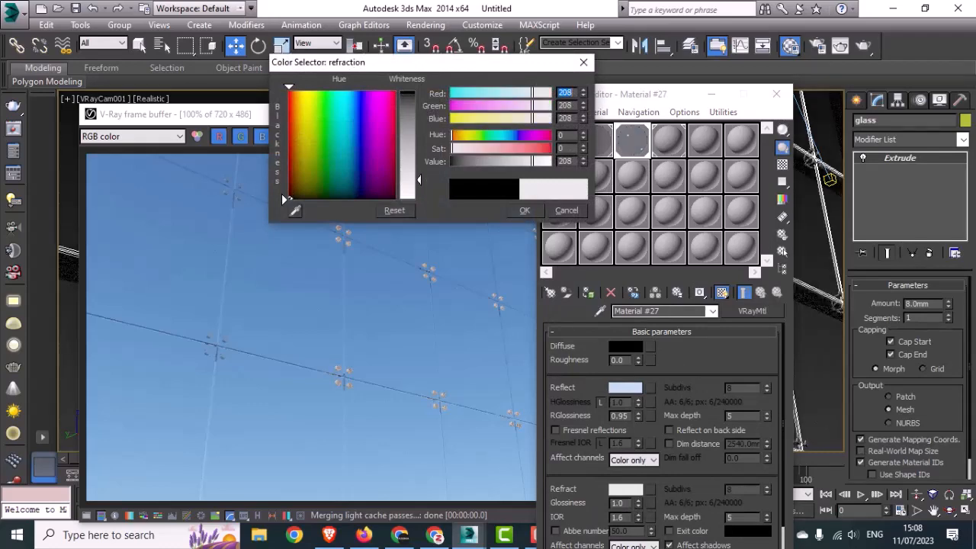
{"action": "left_click", "coordinate": [525, 210]}
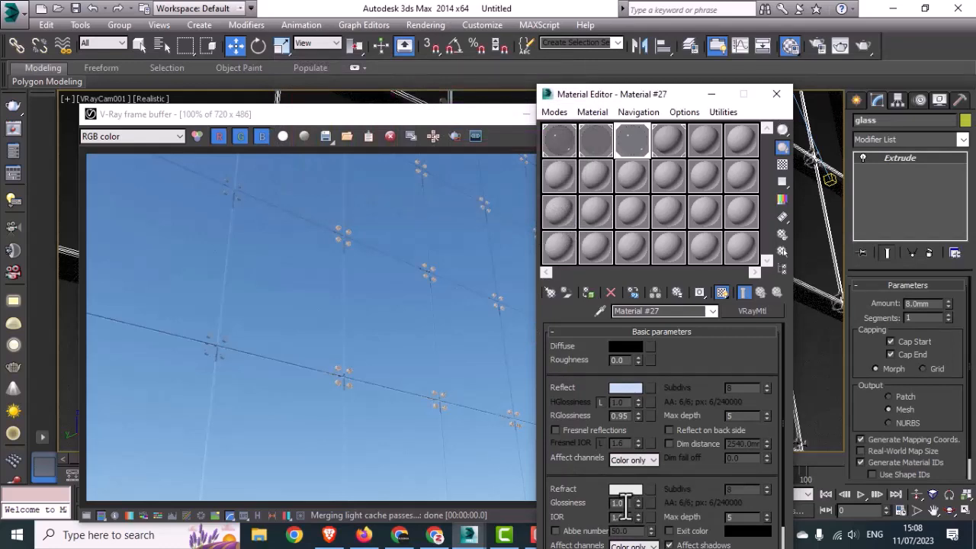
- Test render the camera view to check the glass transparency, stopping during the light cache
{"action": "left_click", "coordinate": [496, 120]}
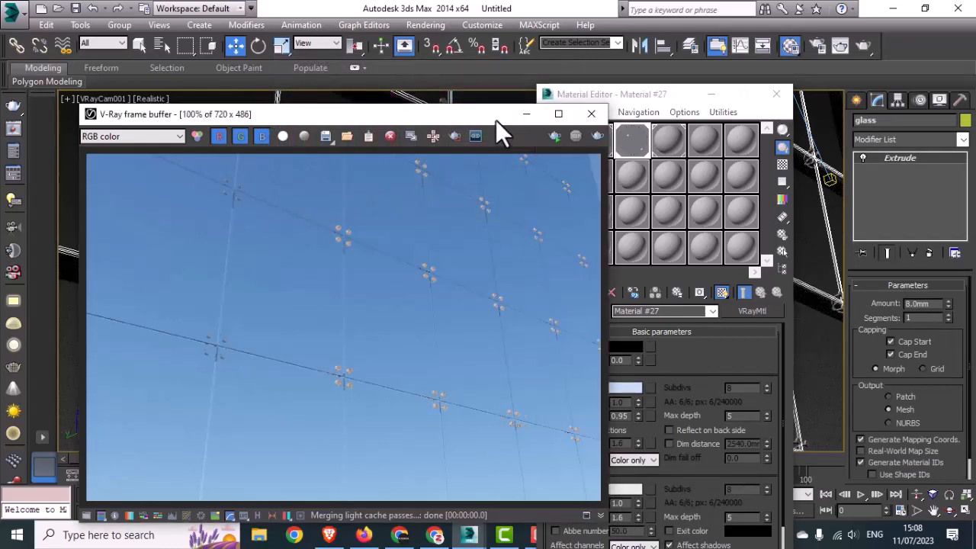
{"action": "left_click", "coordinate": [597, 135]}
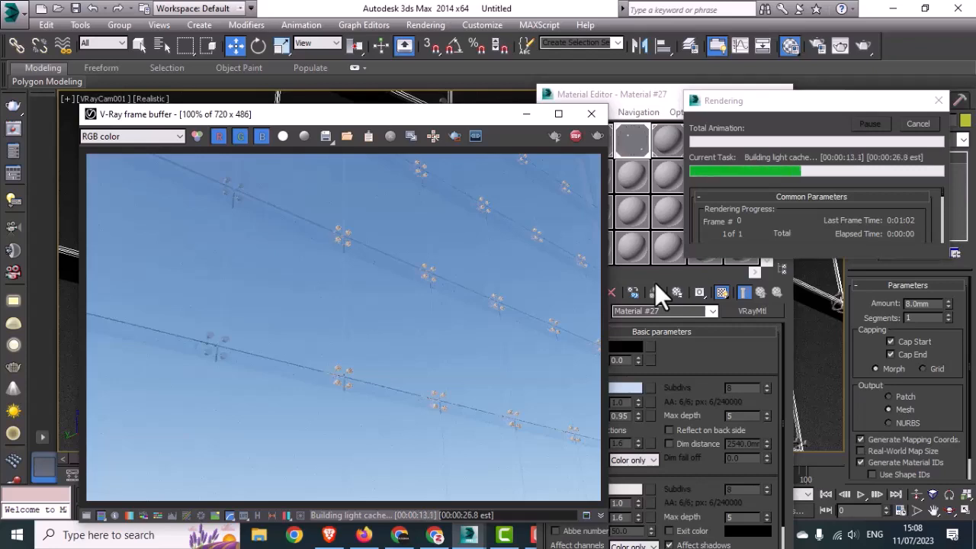
{"action": "left_click", "coordinate": [918, 123]}
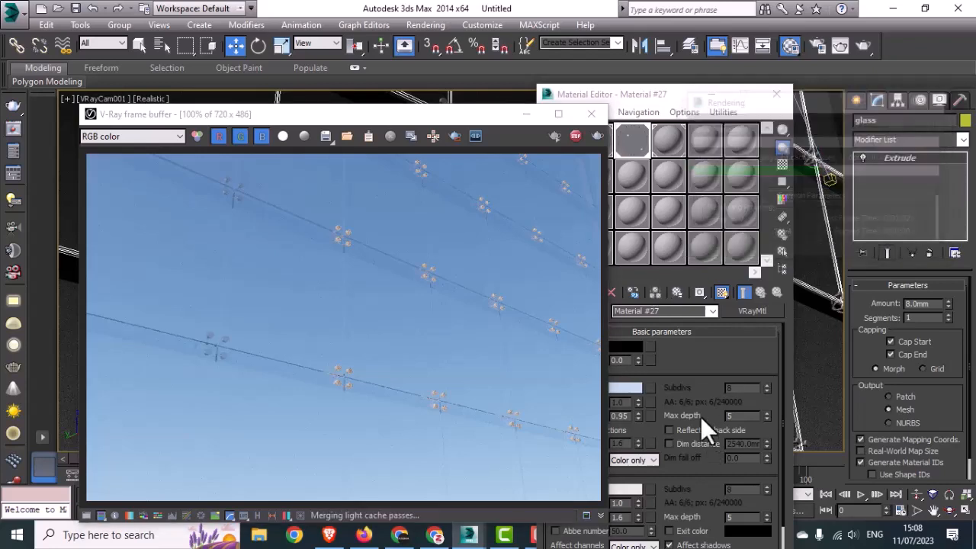
- Set Material #27's refraction colour to a near-white with value 237
{"action": "left_click", "coordinate": [626, 489]}
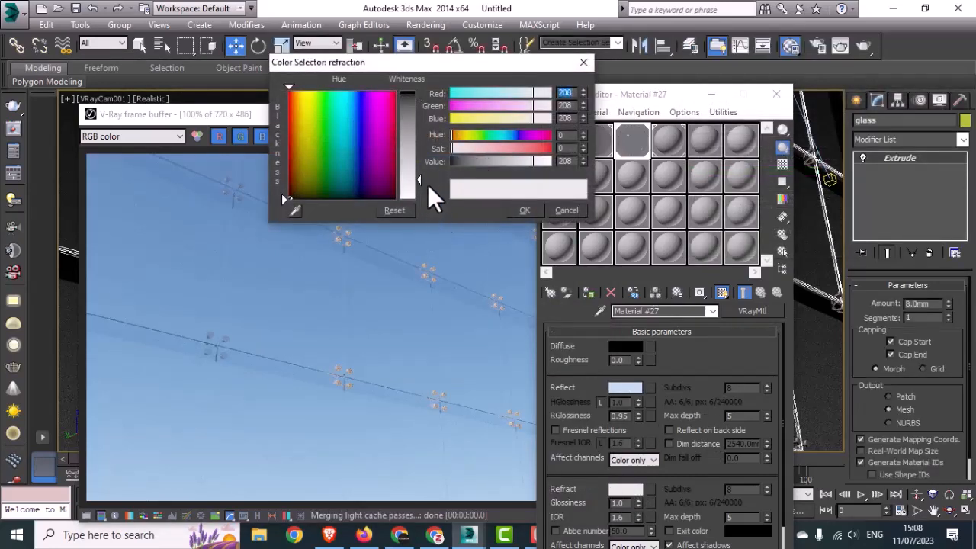
{"action": "left_click_drag", "start_coordinate": [419, 181], "coordinate": [419, 192]}
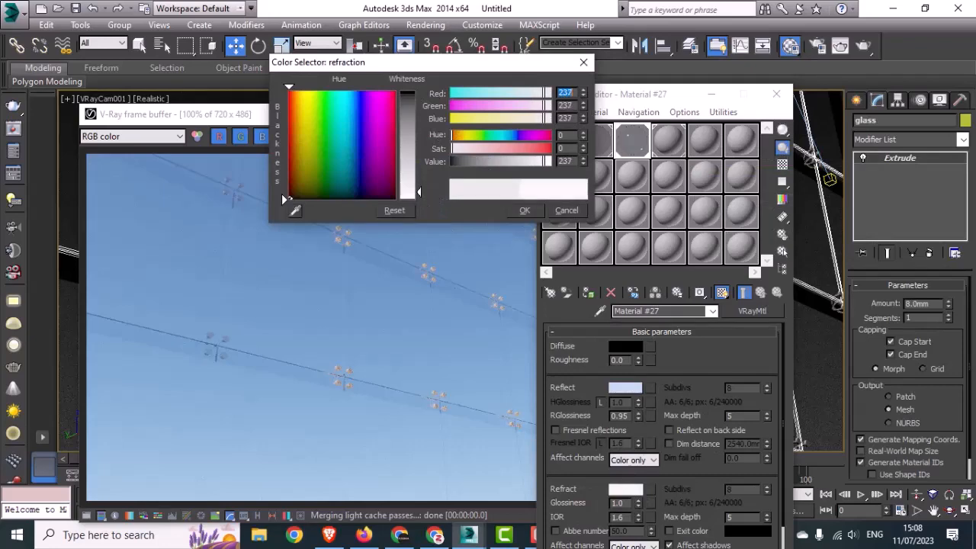
{"action": "left_click", "coordinate": [514, 210]}
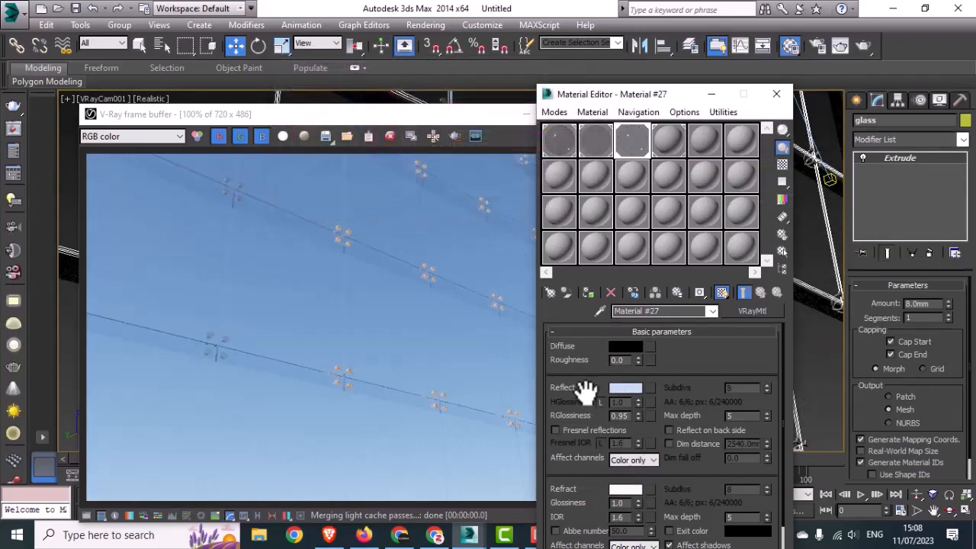
- Set Material #27's reflection colour to a pale blue of RGB 158, 202, 213
{"action": "left_click", "coordinate": [625, 388]}
{"action": "left_click_drag", "start_coordinate": [348, 124], "coordinate": [336, 138]}
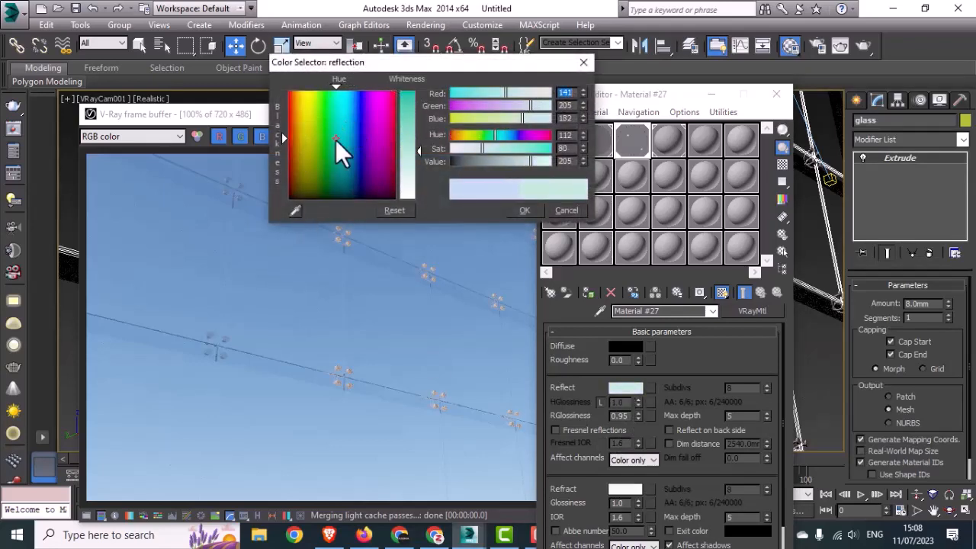
{"action": "left_click_drag", "start_coordinate": [413, 153], "coordinate": [413, 159]}
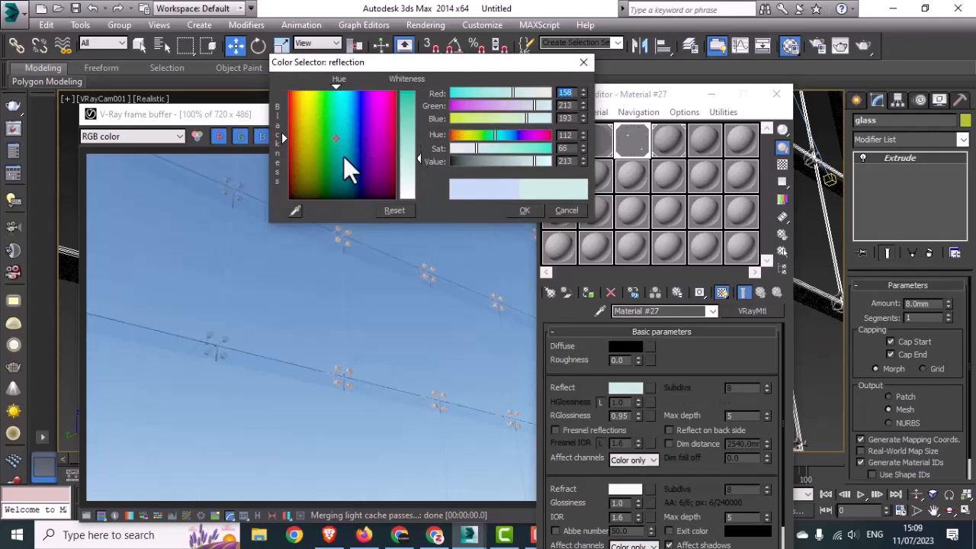
{"action": "mouse_move", "coordinate": [334, 135]}
{"action": "left_mouse_down"}
{"action": "mouse_move", "coordinate": [354, 130]}
{"action": "mouse_move", "coordinate": [344, 125]}
{"action": "mouse_move", "coordinate": [356, 142]}
{"action": "mouse_move", "coordinate": [346, 138]}
{"action": "left_mouse_up"}
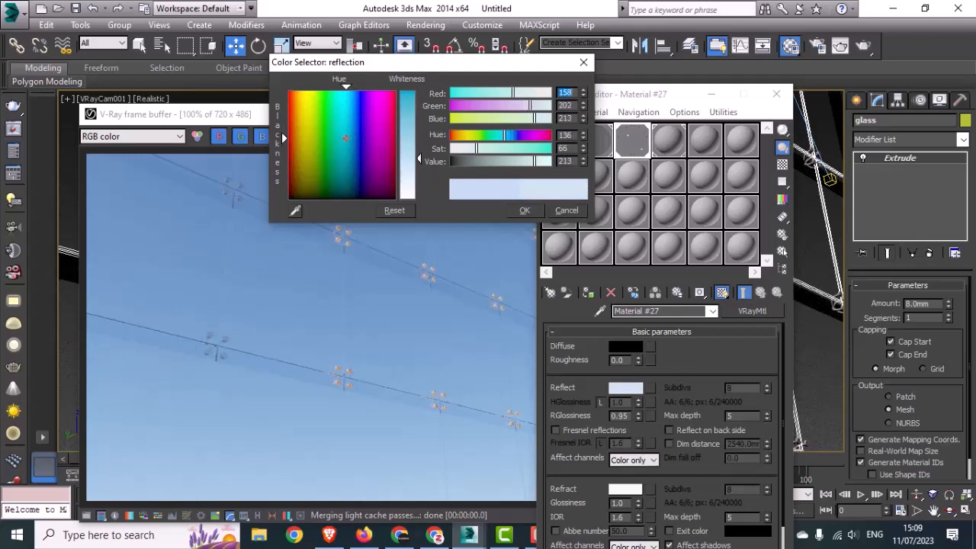
{"action": "left_click", "coordinate": [524, 210]}
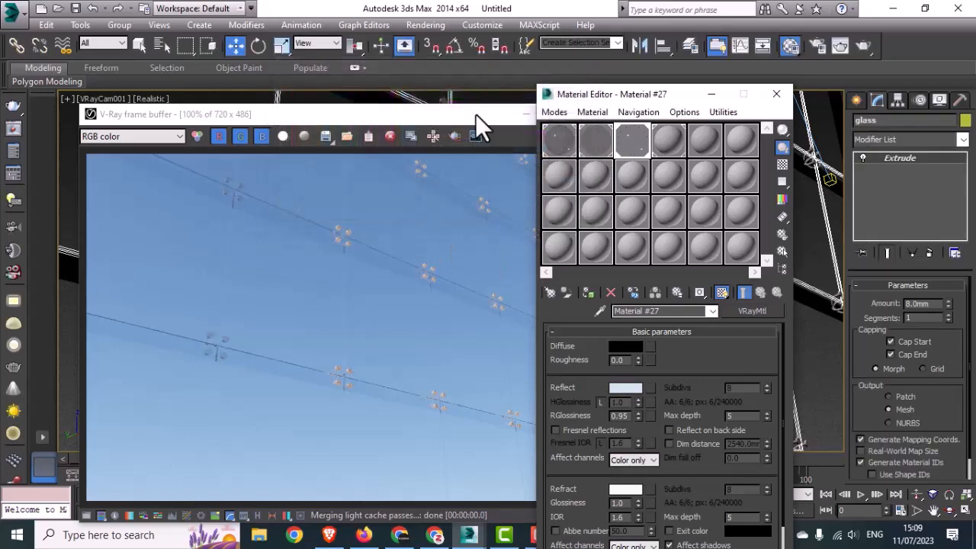
- Test render the camera view again to check the glass reflection tint, stopping during the light cache
{"action": "left_click", "coordinate": [475, 114]}
{"action": "left_click", "coordinate": [594, 135]}
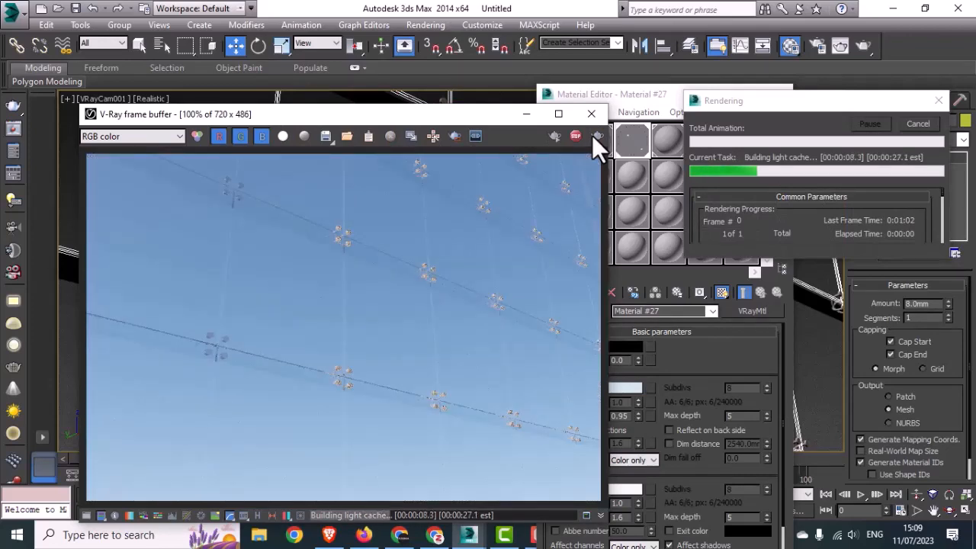
{"action": "left_click", "coordinate": [922, 127]}
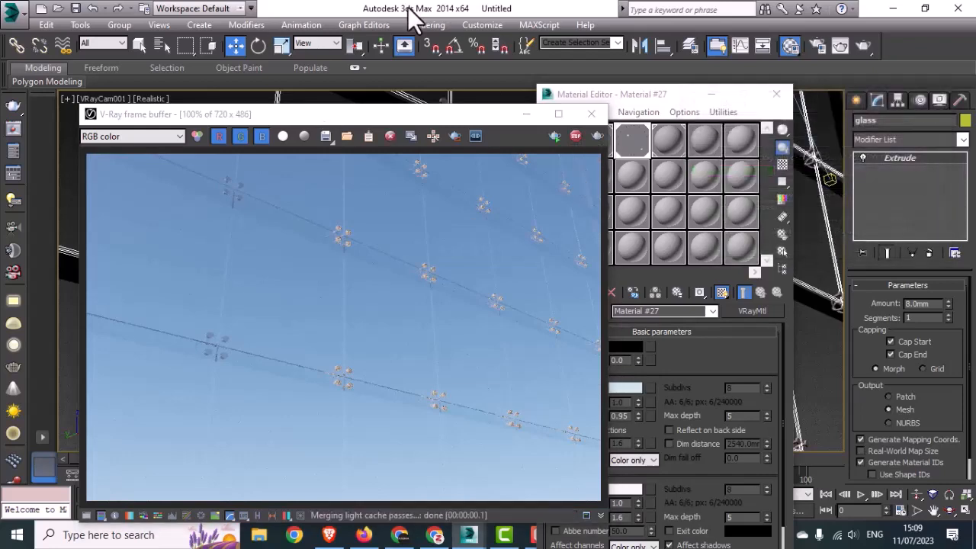
- Replace the VRaySky environment map with a Bitmap map using sky.jpg from the Desktop
{"action": "left_click", "coordinate": [446, 24]}
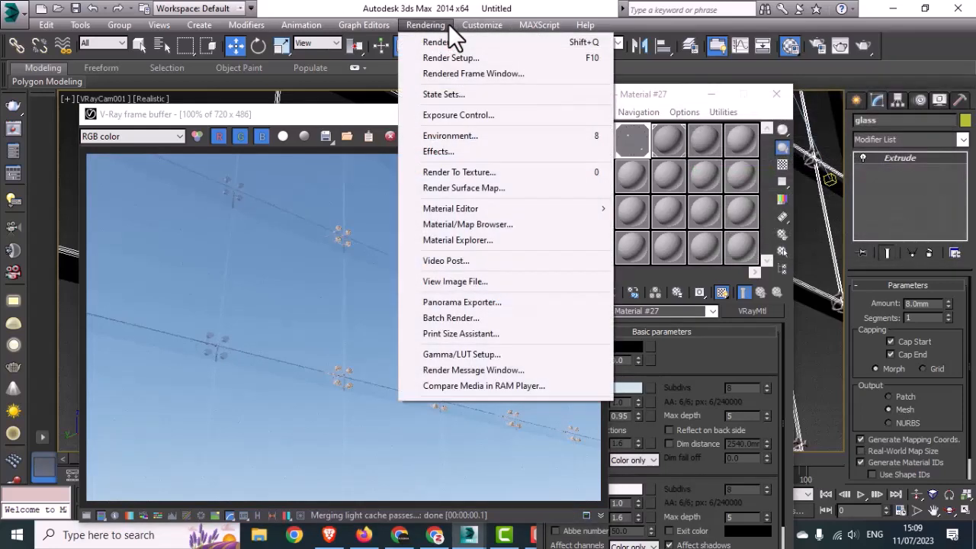
{"action": "left_click", "coordinate": [446, 137]}
{"action": "left_click", "coordinate": [553, 138]}
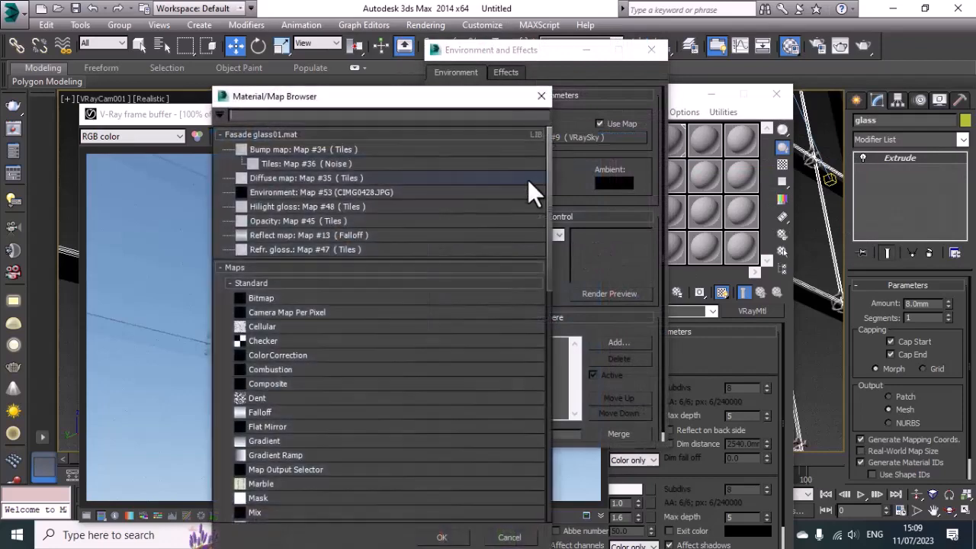
{"action": "double_click", "coordinate": [280, 297]}
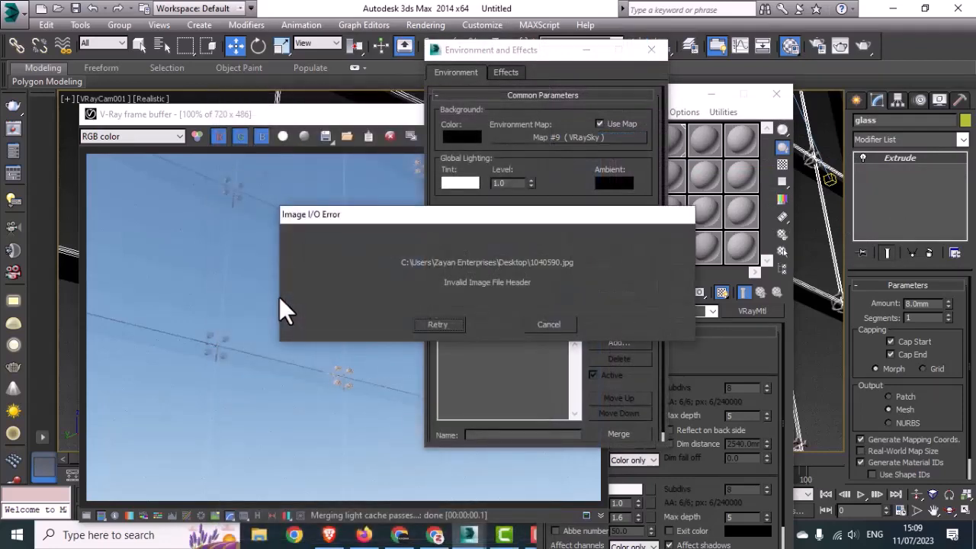
{"action": "left_click", "coordinate": [455, 325]}
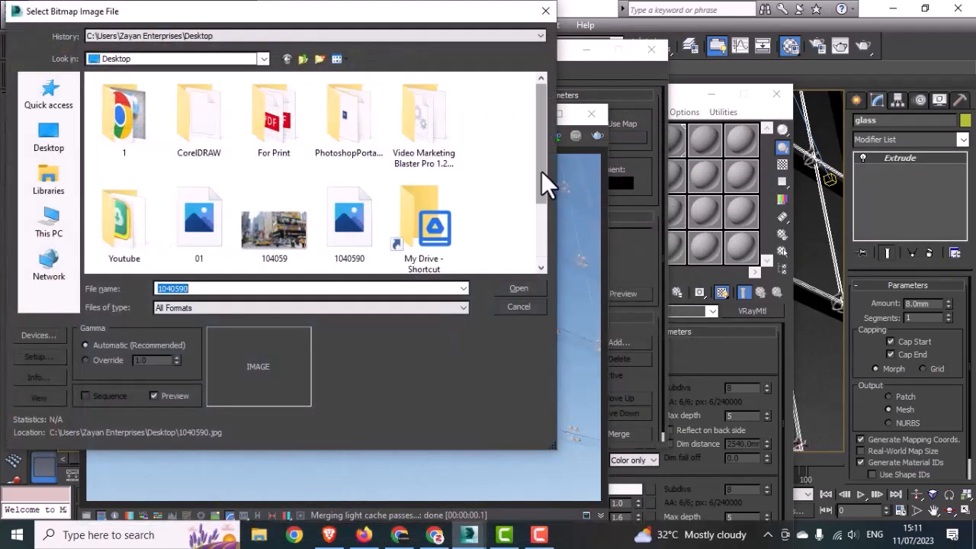
{"action": "left_click_drag", "start_coordinate": [541, 171], "coordinate": [543, 244]}
{"action": "left_click", "coordinate": [145, 236]}
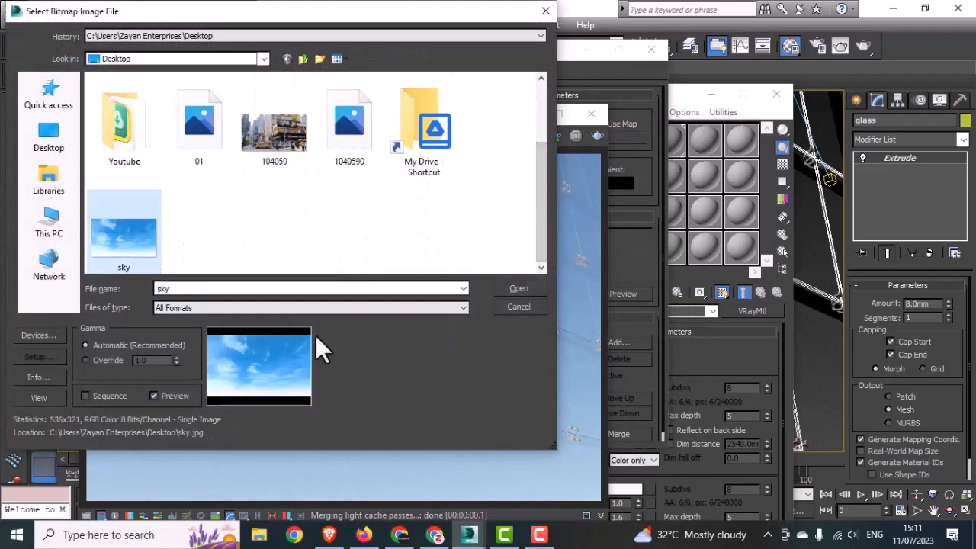
{"action": "left_click", "coordinate": [519, 288]}
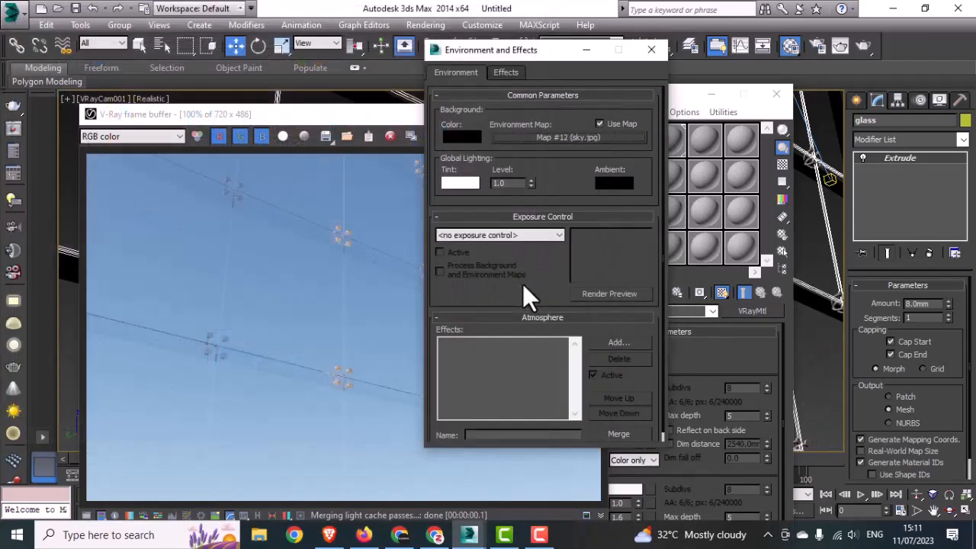
{"action": "left_click", "coordinate": [652, 50]}
- Test render the glass wall with the sky image as environment and move the frame buffer window aside
{"action": "left_click", "coordinate": [592, 138]}
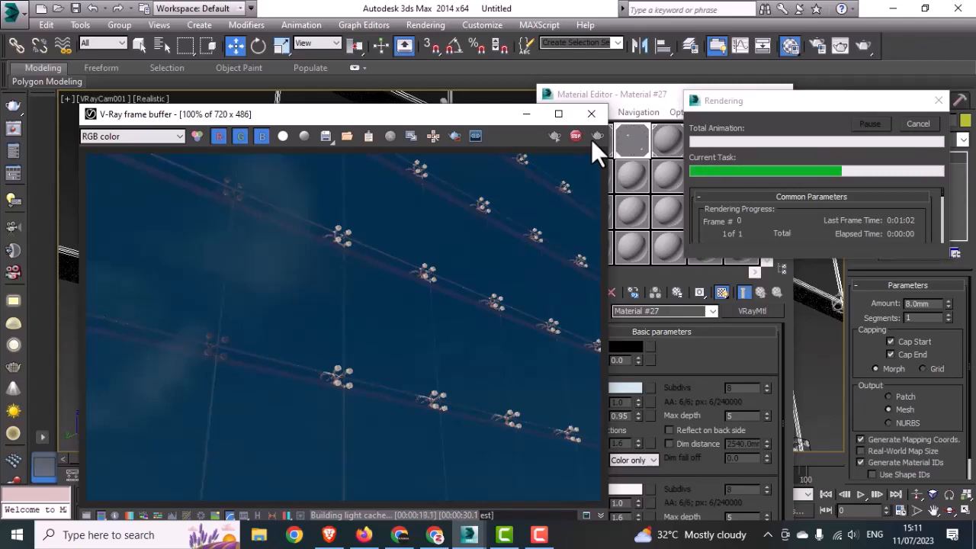
{"action": "left_click_drag", "start_coordinate": [474, 116], "coordinate": [514, 102]}
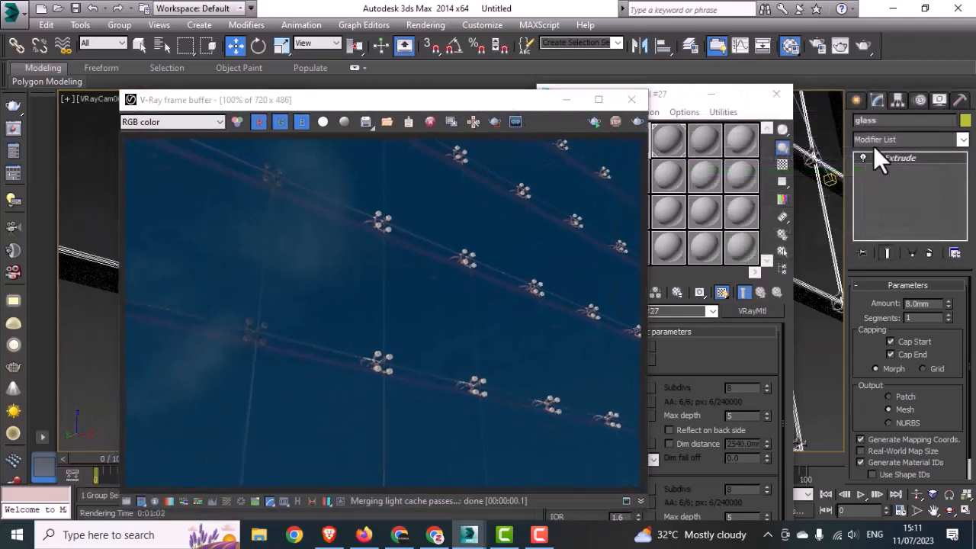
{"action": "left_click_drag", "start_coordinate": [442, 108], "coordinate": [532, 115]}
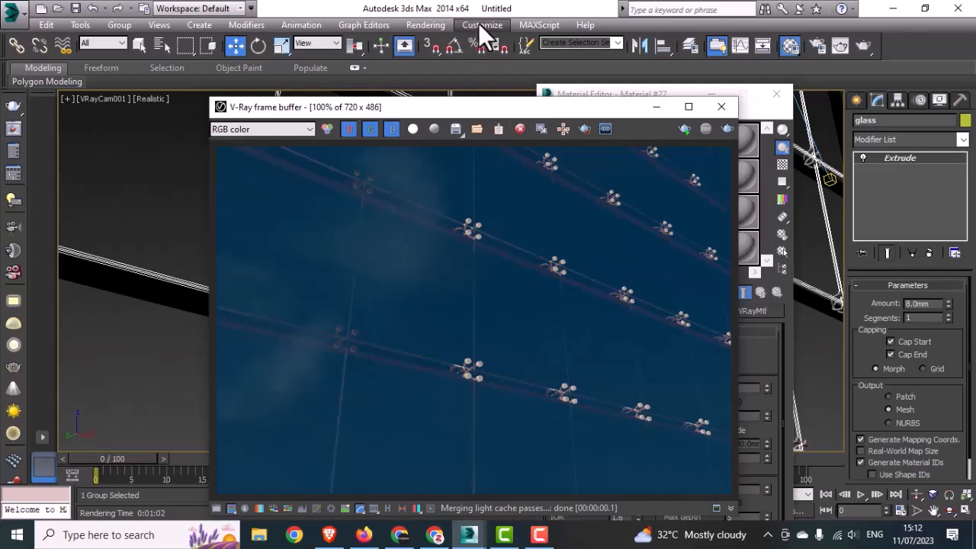
- Replace the Bitmap environment map with a VRaySky map and close the environment, frame buffer and material windows
{"action": "left_click", "coordinate": [432, 26]}
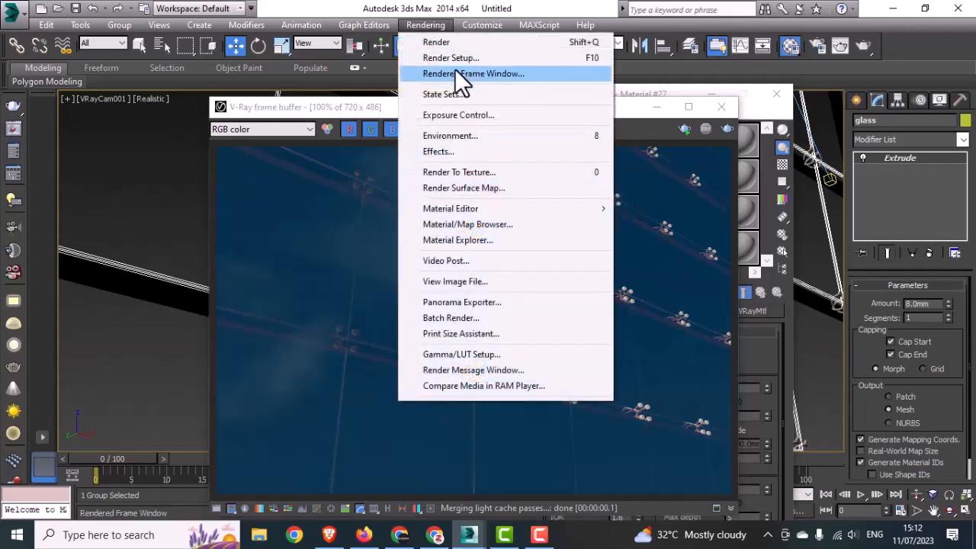
{"action": "left_click", "coordinate": [465, 138]}
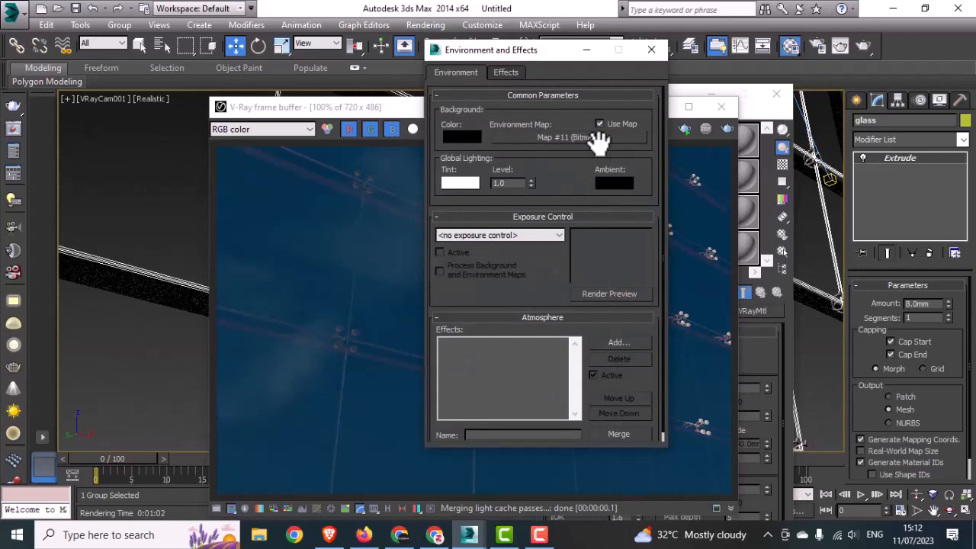
{"action": "left_click", "coordinate": [599, 139]}
{"action": "type", "text": "v"}
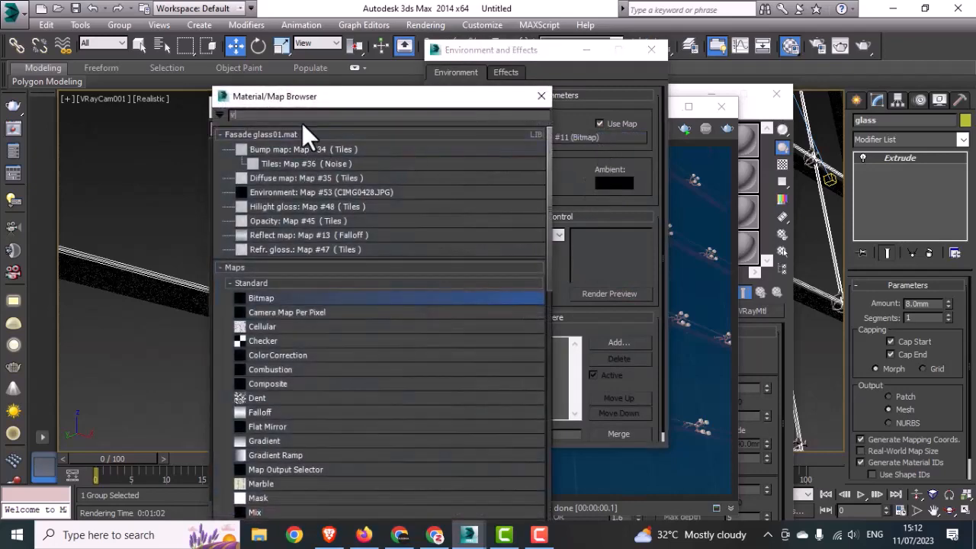
{"action": "type", "text": "raysk"}
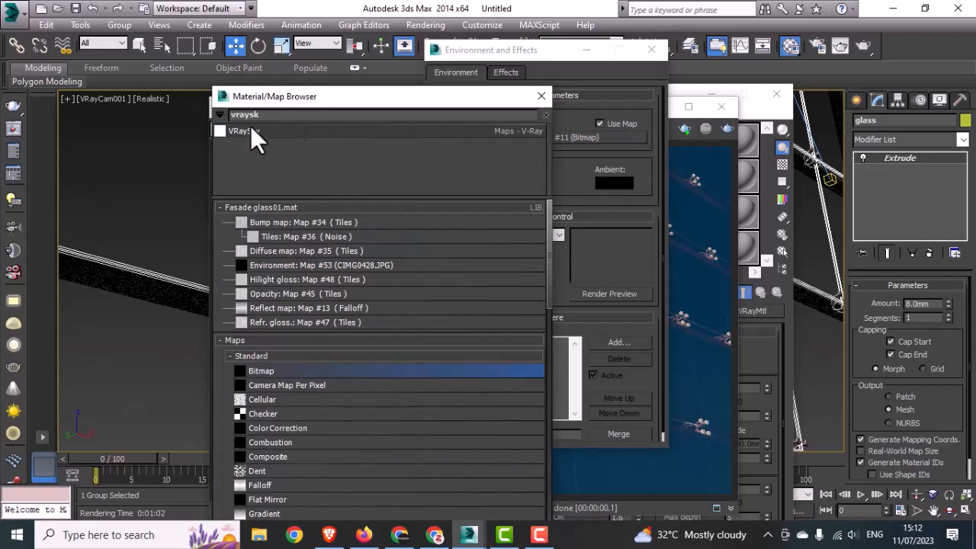
{"action": "double_click", "coordinate": [244, 131]}
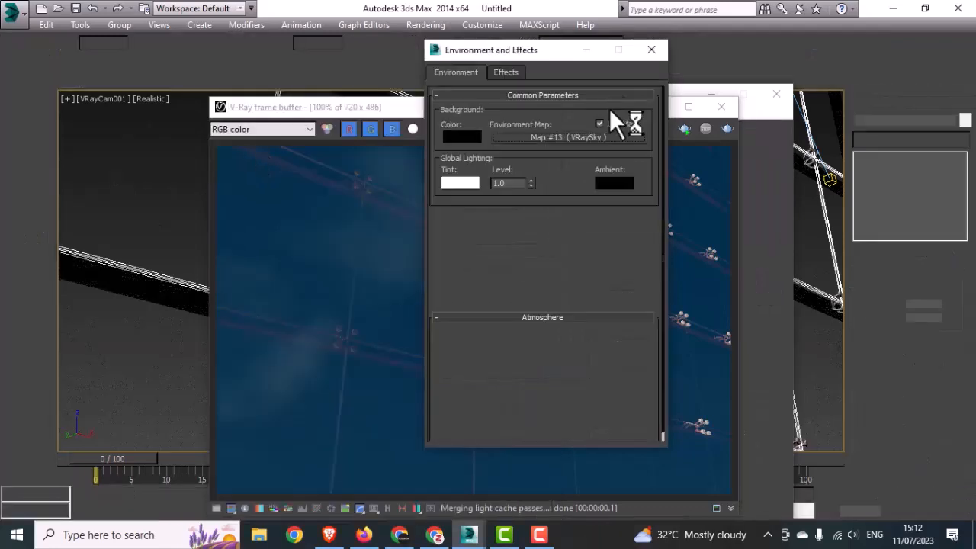
{"action": "left_click", "coordinate": [649, 49]}
{"action": "left_click", "coordinate": [721, 106]}
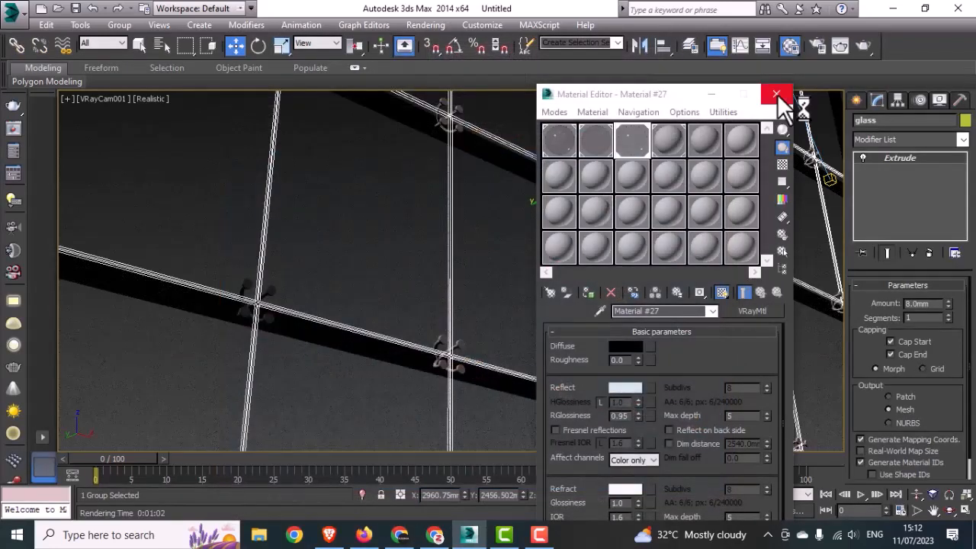
{"action": "left_click", "coordinate": [776, 94]}
- Deselect the glass and examine where the sun, camera and V-Ray plane sit relative to the wall in the Top, Front, Left and camera views
{"action": "key", "text": "alt+w"}
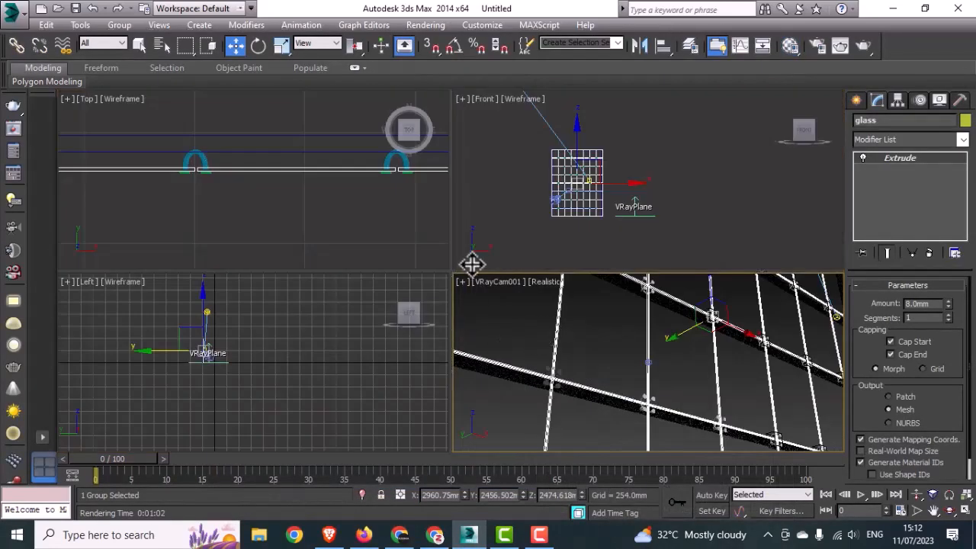
{"action": "middle_click", "coordinate": [305, 239]}
{"action": "key", "text": "alt+w"}
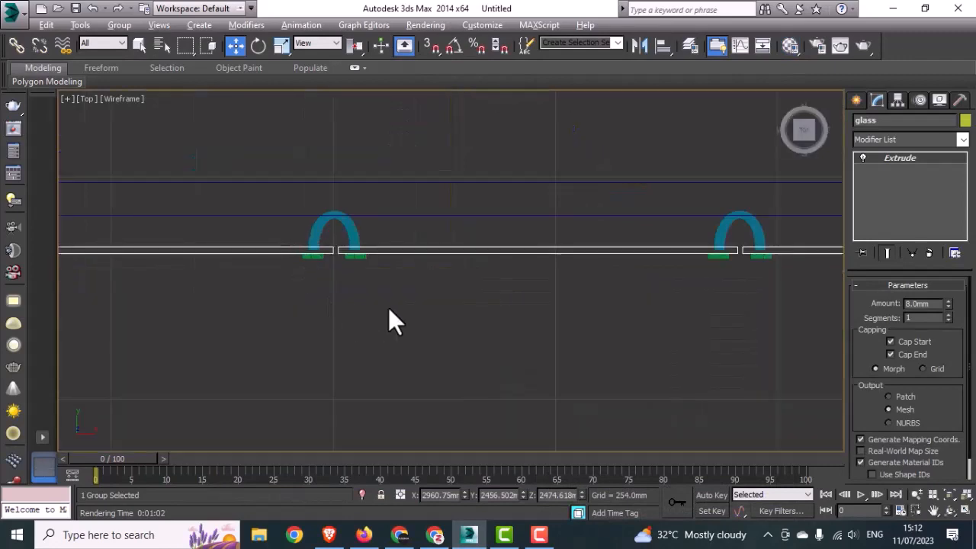
{"action": "key", "text": "alt+w"}
{"action": "middle_click", "coordinate": [660, 223]}
{"action": "left_click", "coordinate": [725, 224]}
{"action": "key", "text": "alt+w"}
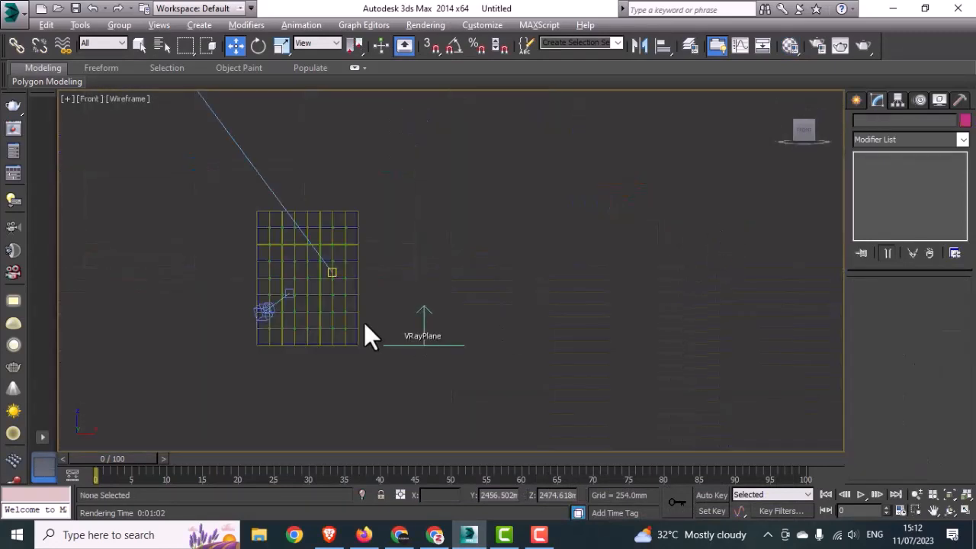
{"action": "scroll", "coordinate": [366, 307], "scroll_direction": "down", "scroll_amount": 2}
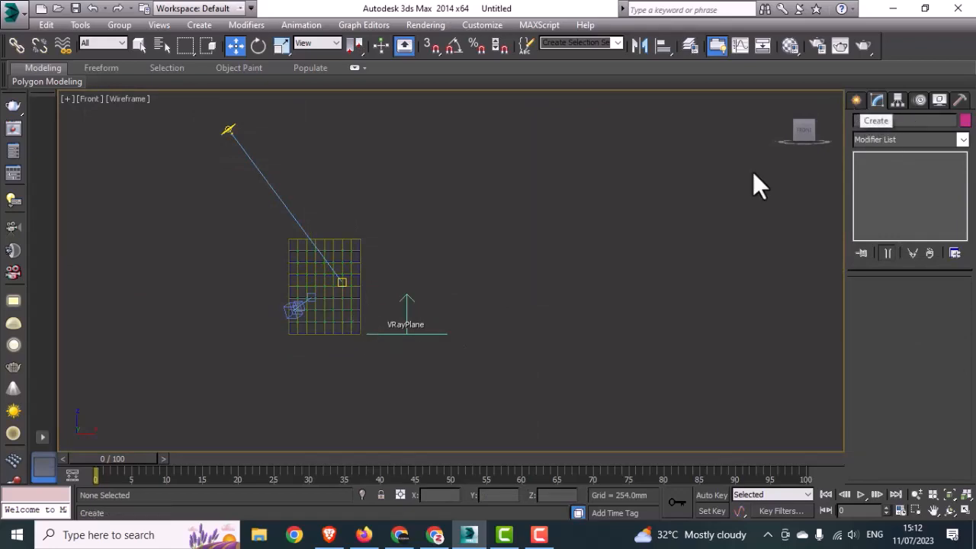
{"action": "key", "text": "alt+w"}
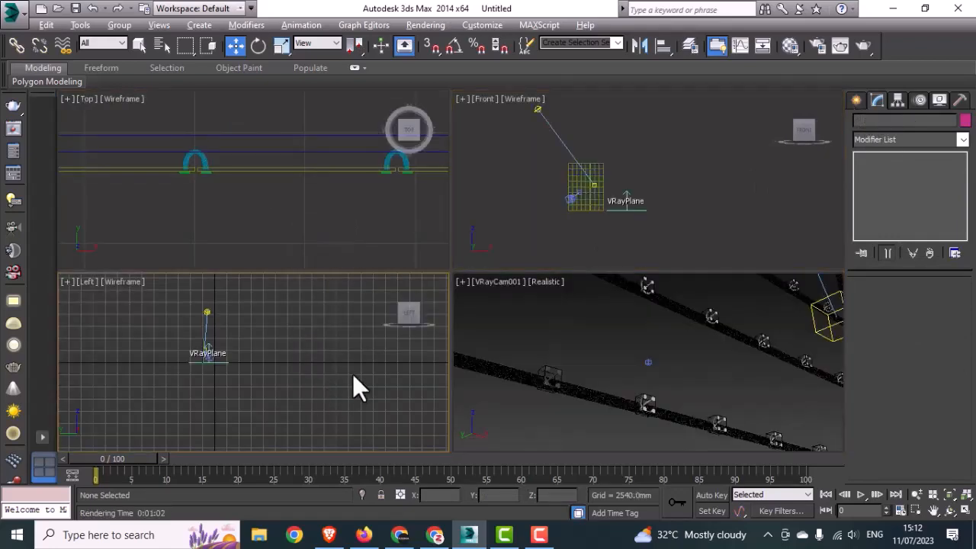
{"action": "key", "text": "alt+w"}
{"action": "scroll", "coordinate": [431, 281], "scroll_direction": "down", "scroll_amount": 4}
{"action": "scroll", "coordinate": [457, 267], "scroll_direction": "up", "scroll_amount": 6}
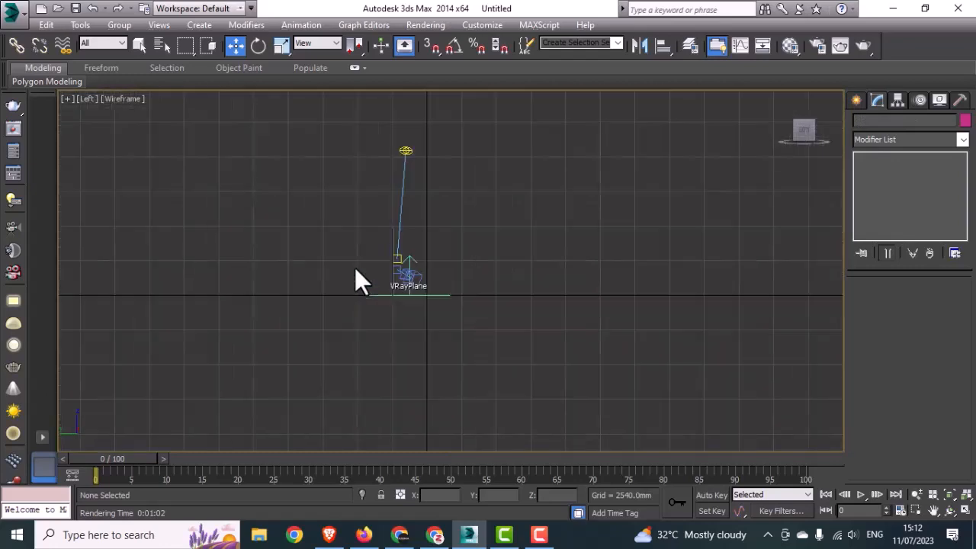
{"action": "scroll", "coordinate": [463, 295], "scroll_direction": "up", "scroll_amount": 3}
{"action": "key", "text": "alt+w"}
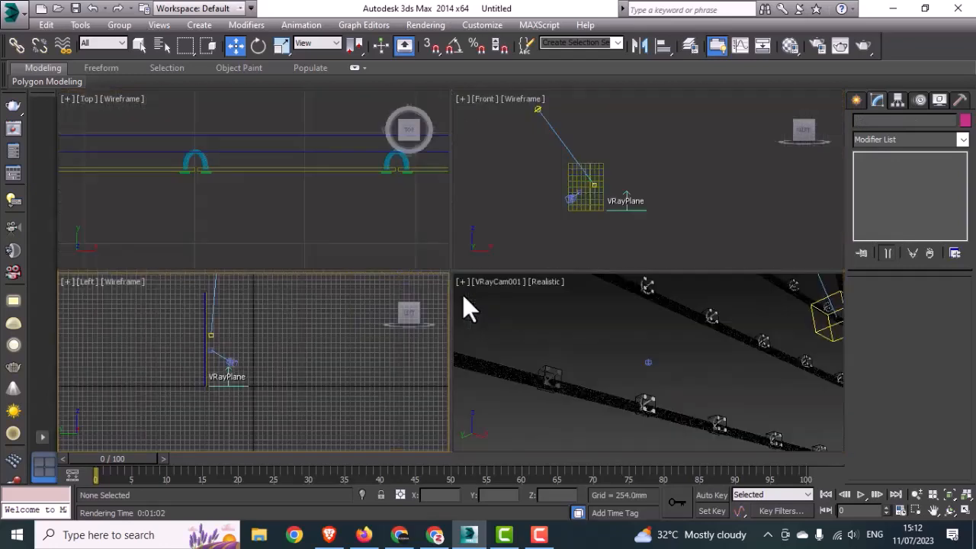
{"action": "key", "text": "c"}
{"action": "key", "text": "alt+w"}
{"action": "key", "text": "alt+w"}
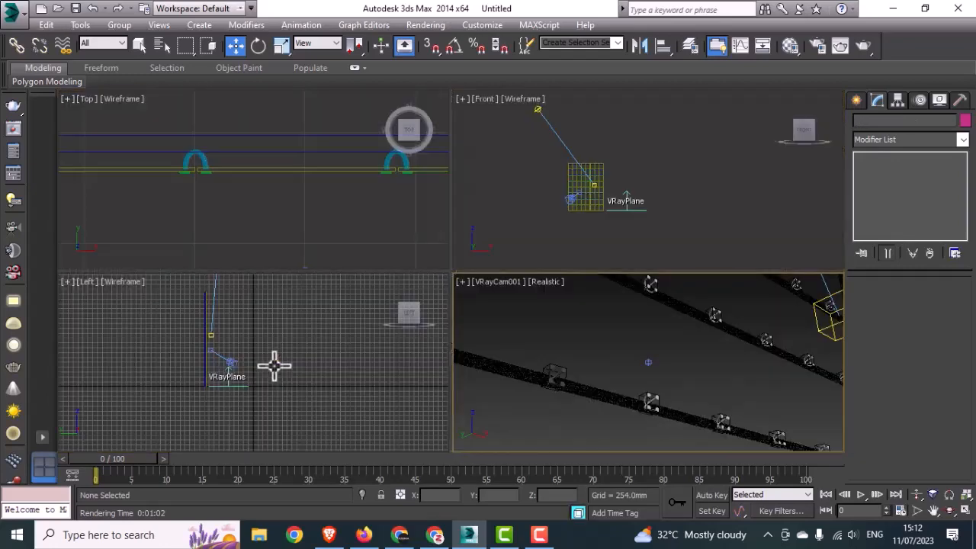
- Move the VRaySun in the Left view lower and farther out from the glass wall, slightly above the wall's top
{"action": "middle_click", "coordinate": [275, 365]}
{"action": "key", "text": "alt+w"}
{"action": "left_click", "coordinate": [854, 100]}
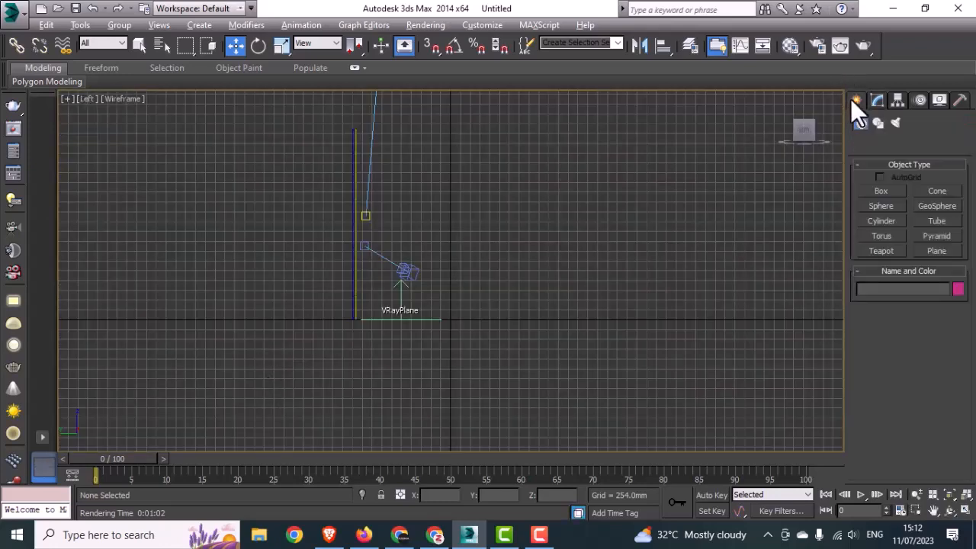
{"action": "middle_click_drag", "start_coordinate": [434, 268], "coordinate": [401, 337]}
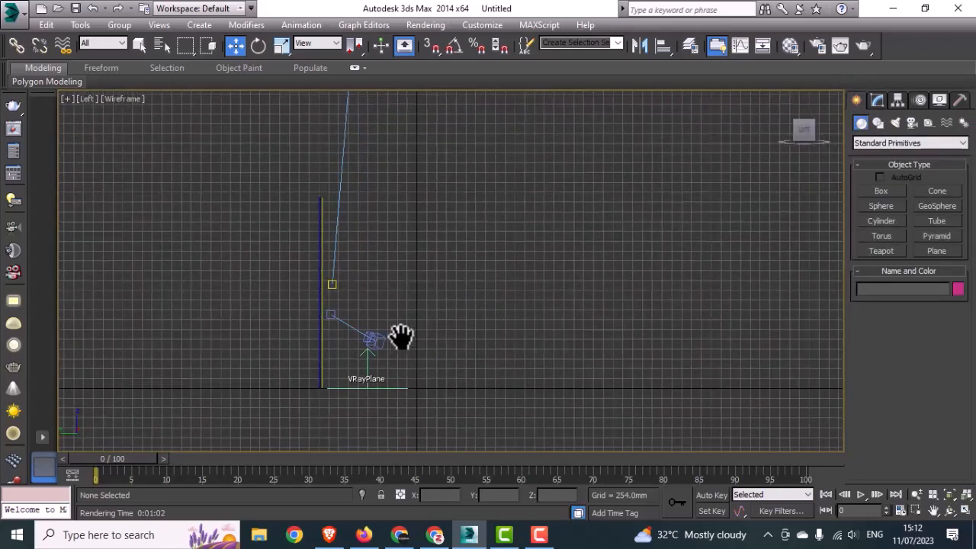
{"action": "scroll", "coordinate": [400, 336], "scroll_direction": "down", "scroll_amount": 3}
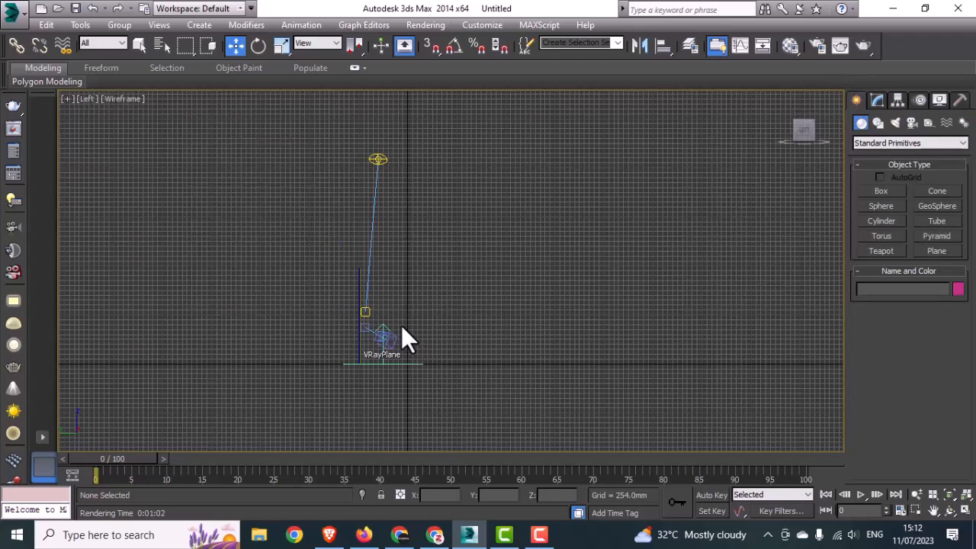
{"action": "left_click", "coordinate": [382, 162]}
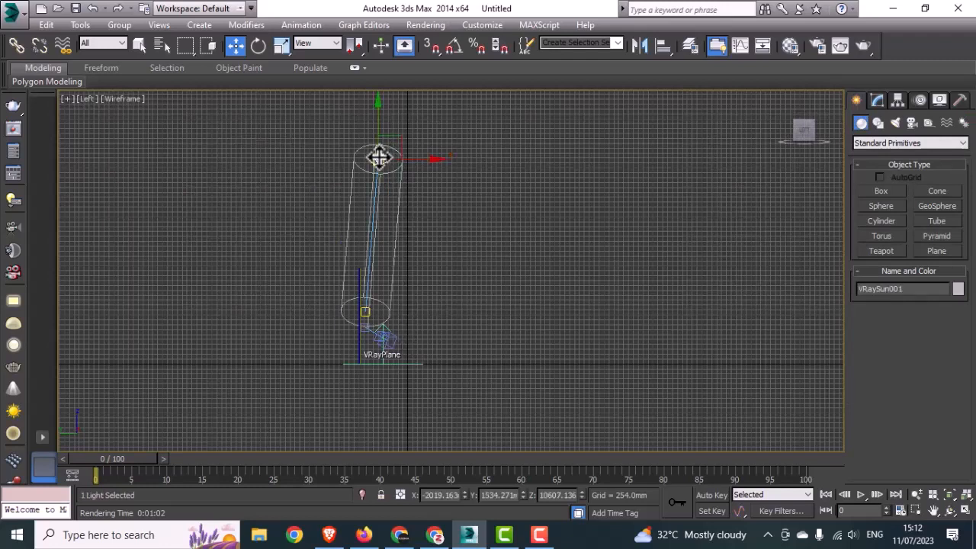
{"action": "left_click_drag", "start_coordinate": [383, 162], "coordinate": [418, 256]}
{"action": "left_click", "coordinate": [579, 309]}
{"action": "scroll", "coordinate": [531, 333], "scroll_direction": "up", "scroll_amount": 2}
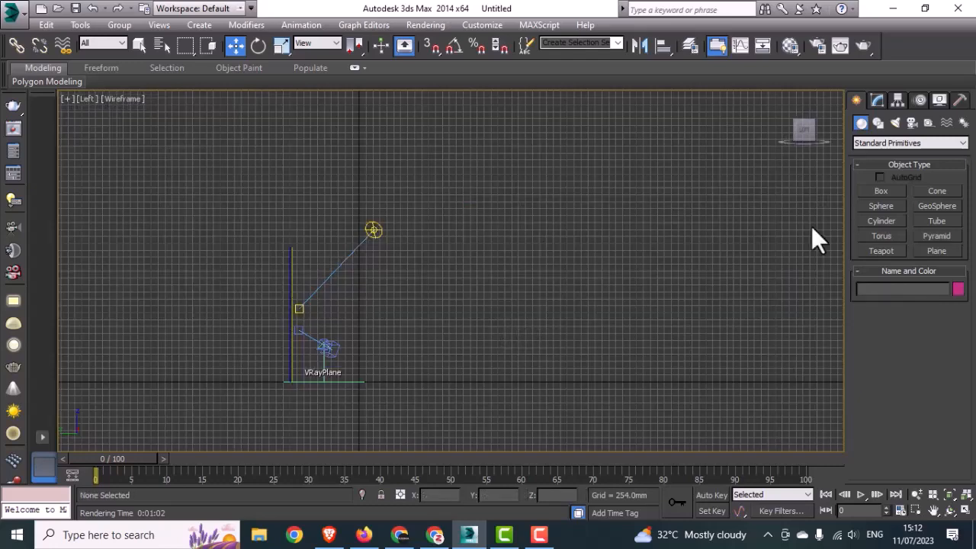
- Draw a standard plane about 4440 mm long and 5500 mm wide in the Top view, covering the wall, camera and light area
{"action": "left_click", "coordinate": [879, 124]}
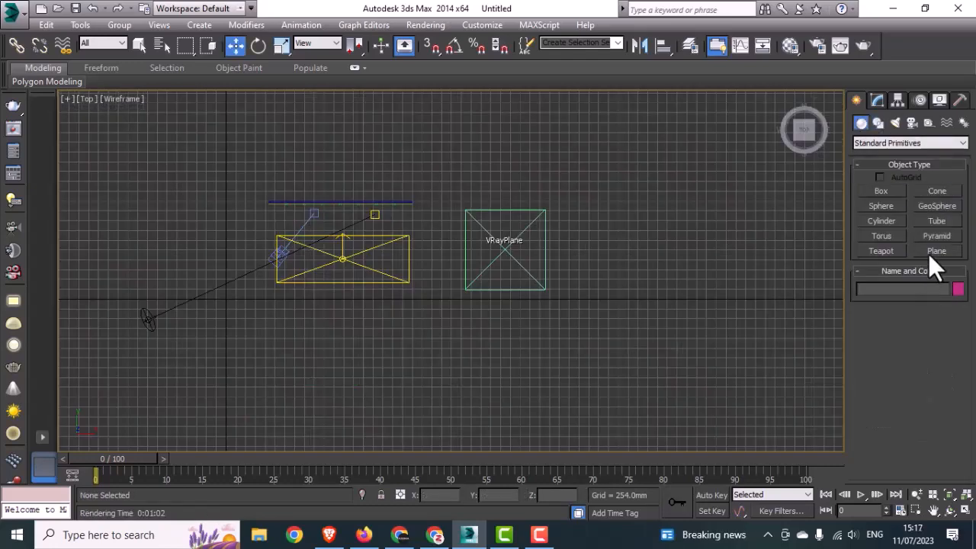
{"action": "left_click", "coordinate": [937, 251]}
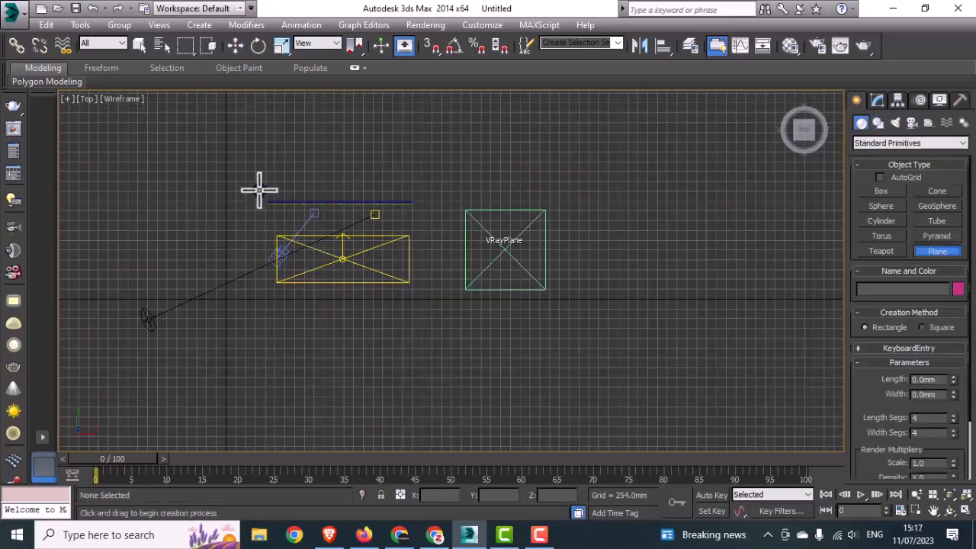
{"action": "left_click_drag", "start_coordinate": [244, 179], "coordinate": [456, 352]}
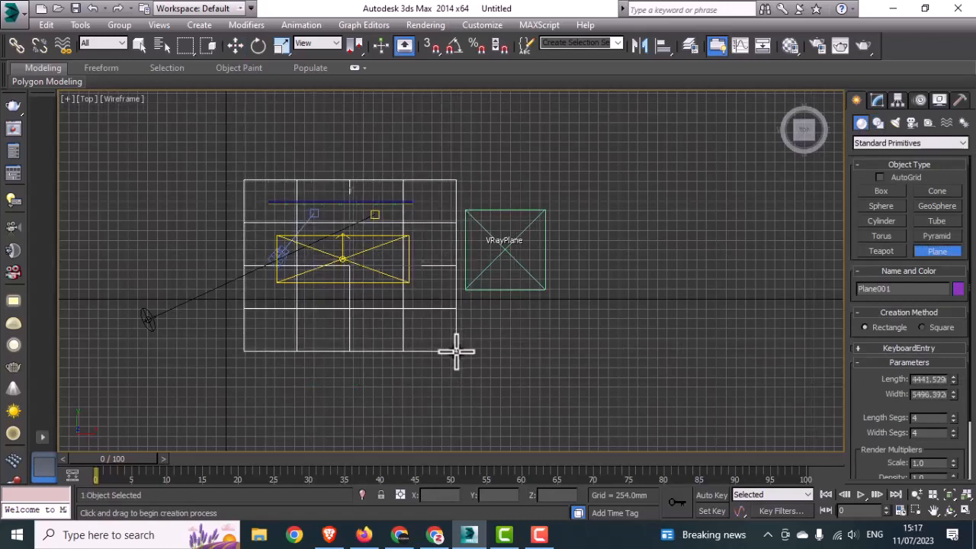
{"action": "right_click", "coordinate": [456, 351]}
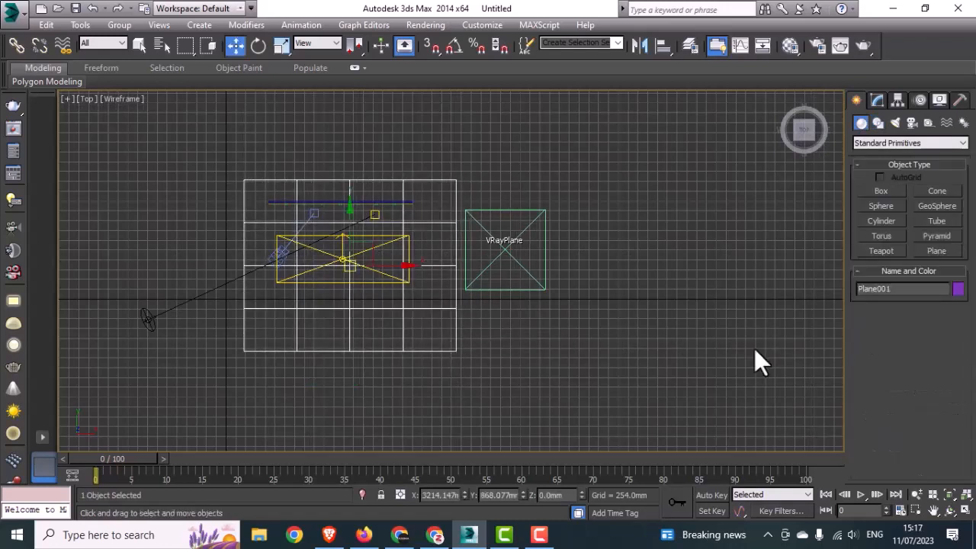
- Assign the sky.jpg material, Material #28, to the new plane and turn off Use Real-World Scale for its bitmap
{"action": "key", "text": "m"}
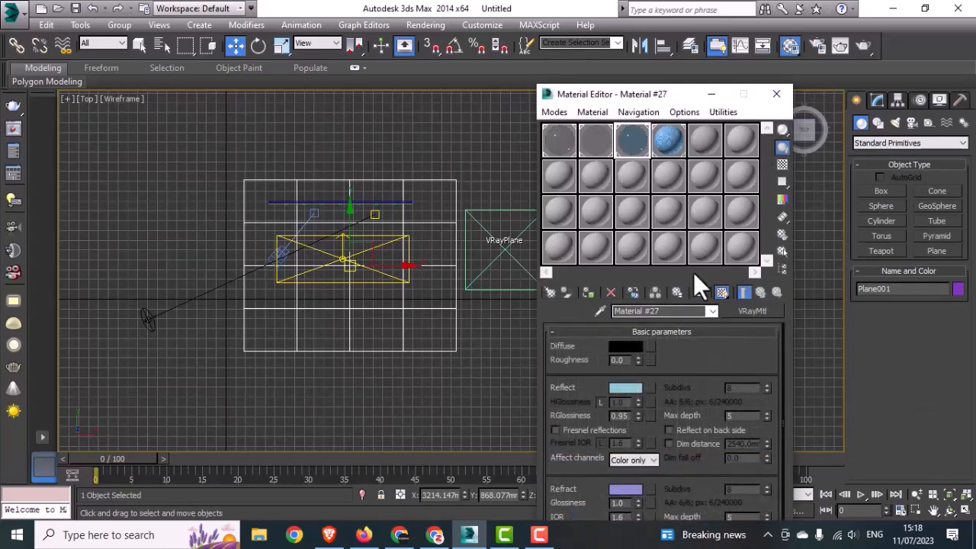
{"action": "left_click", "coordinate": [671, 146]}
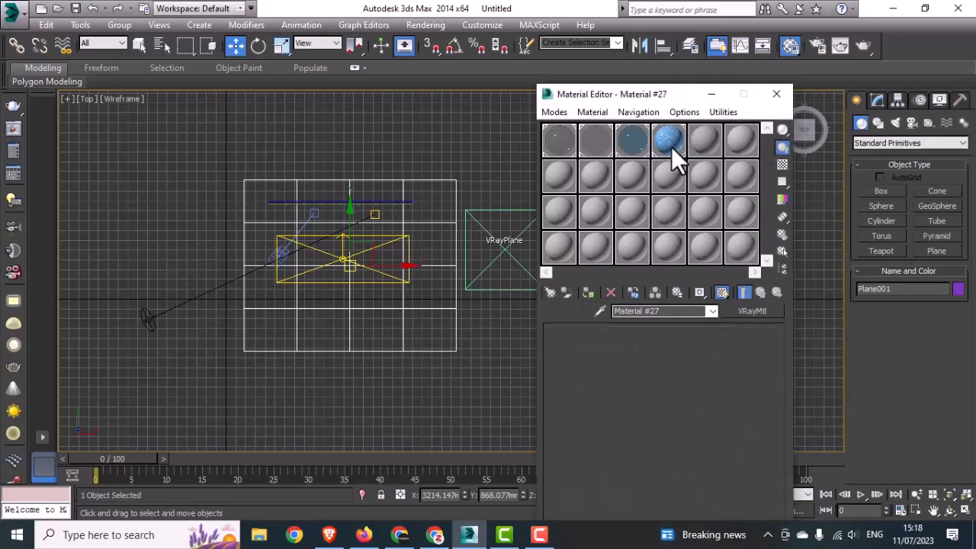
{"action": "left_click", "coordinate": [592, 290]}
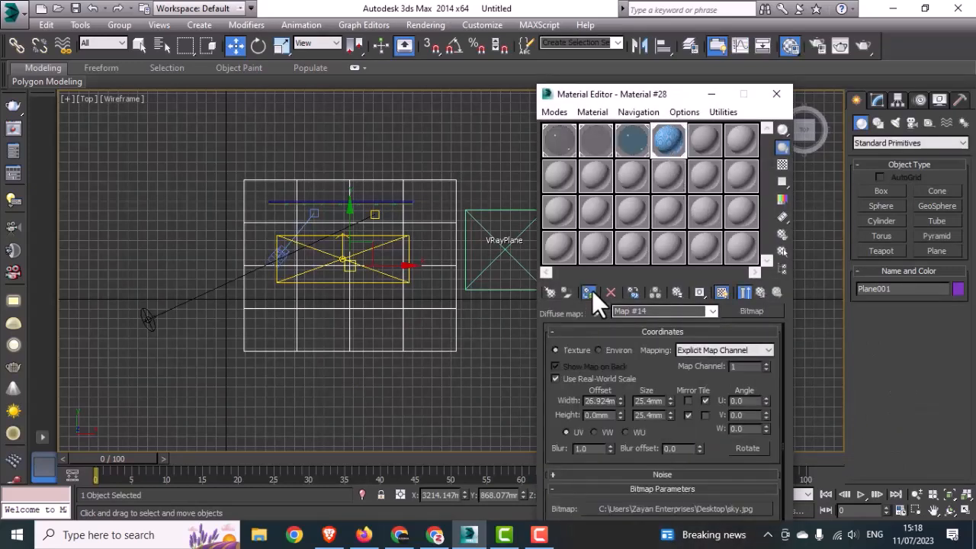
{"action": "double_click", "coordinate": [672, 147]}
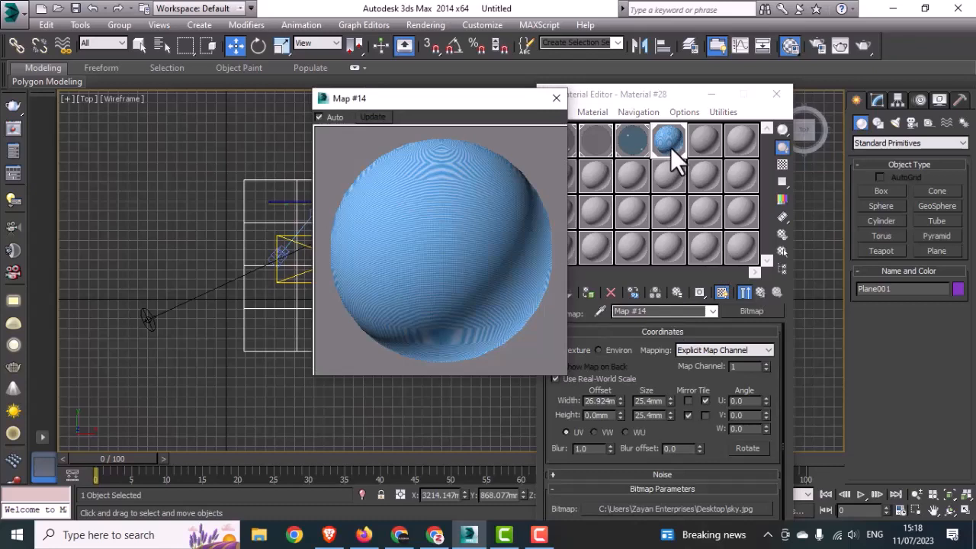
{"action": "left_click", "coordinate": [556, 98]}
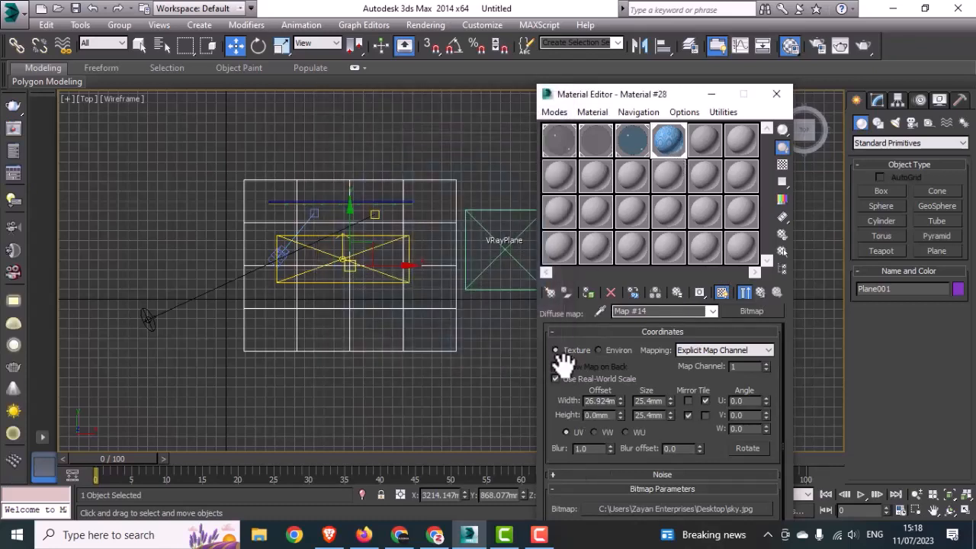
{"action": "left_click", "coordinate": [572, 379]}
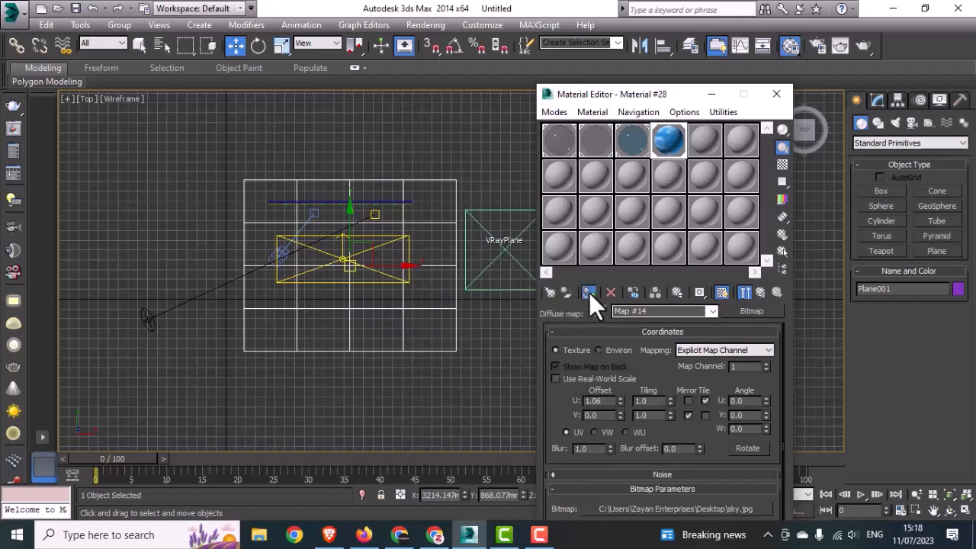
- Raise the sky plane straight up in the Left view to just above the top of the glass wall
{"action": "key", "text": "alt+w"}
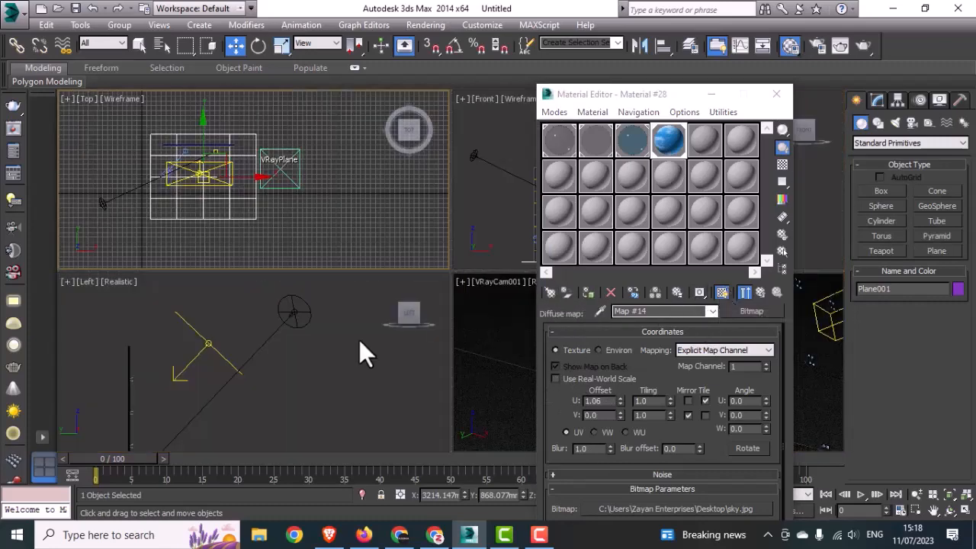
{"action": "middle_click", "coordinate": [359, 339]}
{"action": "key", "text": "alt+w"}
{"action": "scroll", "coordinate": [363, 340], "scroll_direction": "down", "scroll_amount": 5}
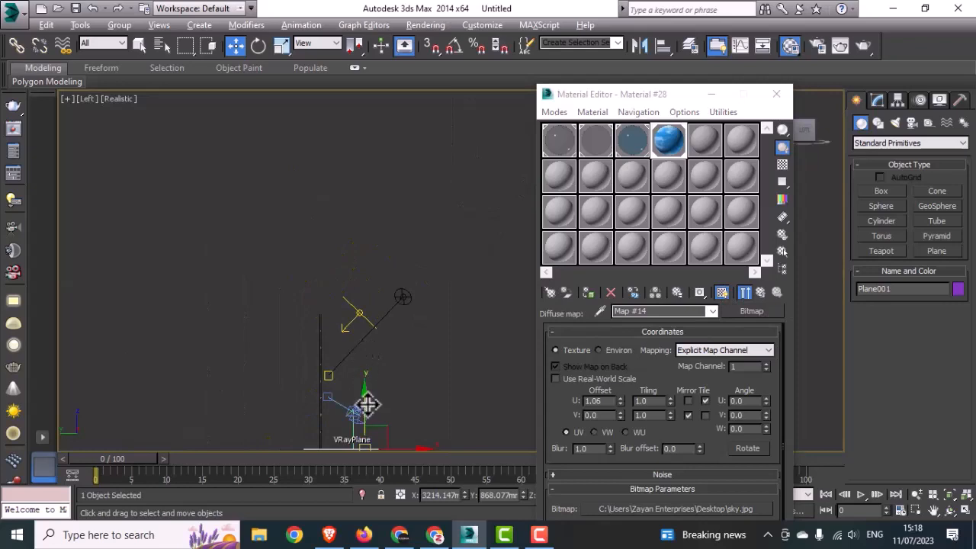
{"action": "left_click_drag", "start_coordinate": [364, 404], "coordinate": [406, 260]}
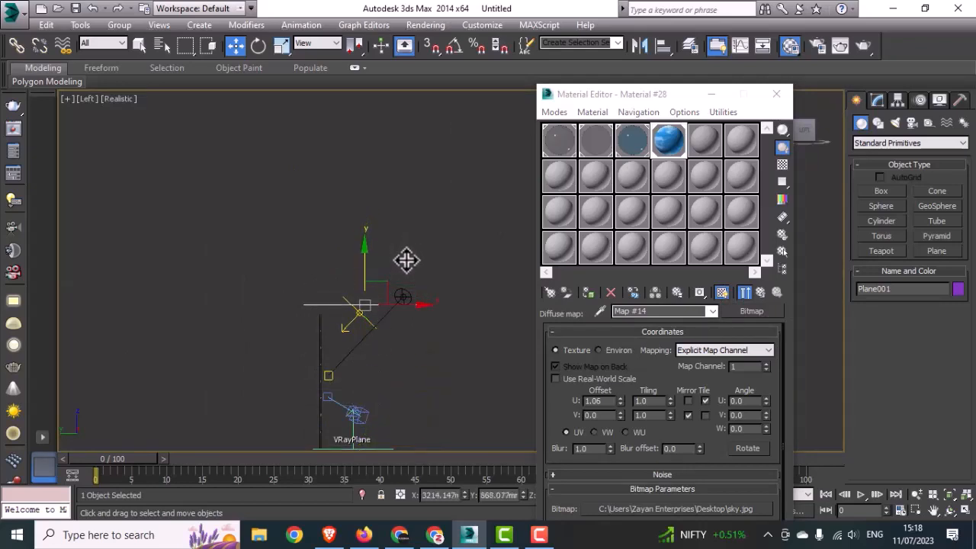
- Test render the camera view with the raised sky plane, stopping during the light cache
{"action": "key", "text": "alt+w"}
{"action": "right_click", "coordinate": [501, 359]}
{"action": "key", "text": "alt+w"}
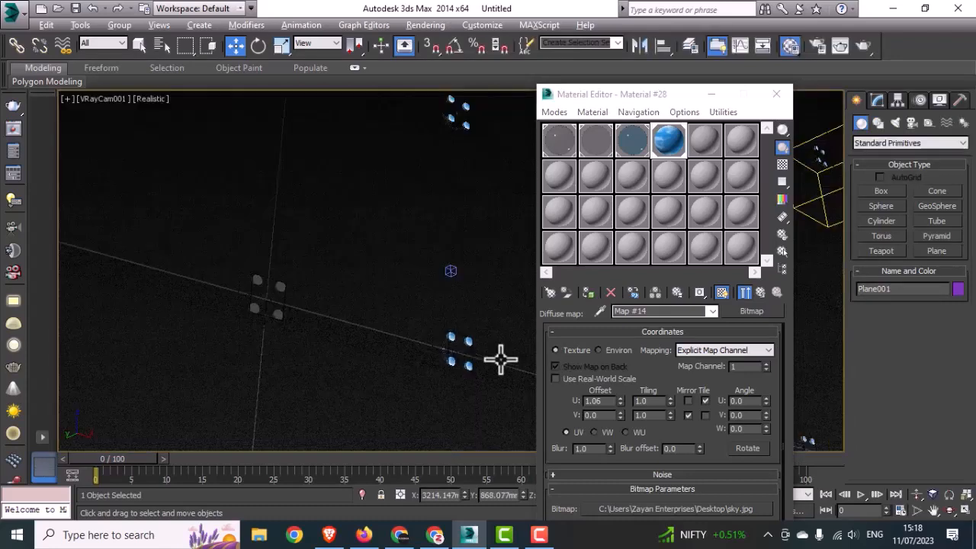
{"action": "key", "text": "shift+q"}
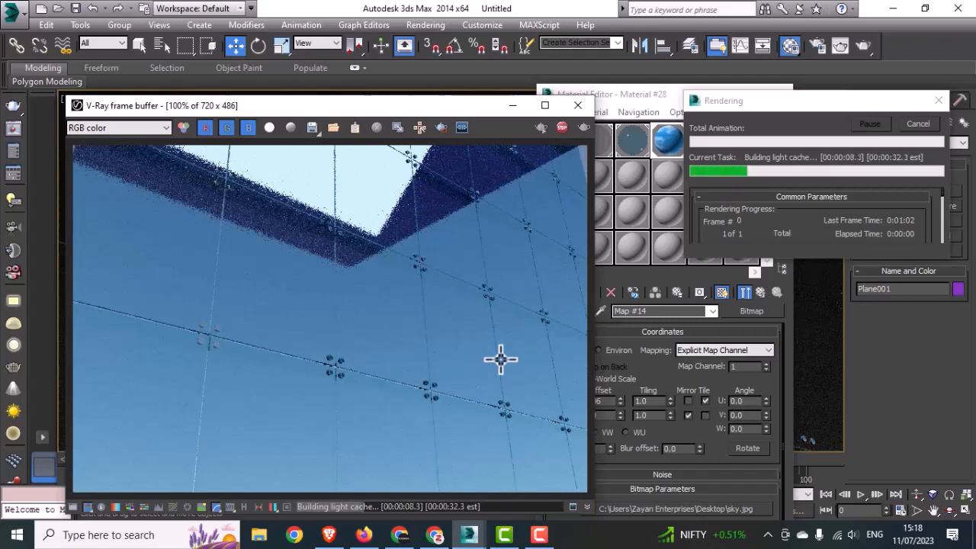
{"action": "left_click", "coordinate": [919, 126]}
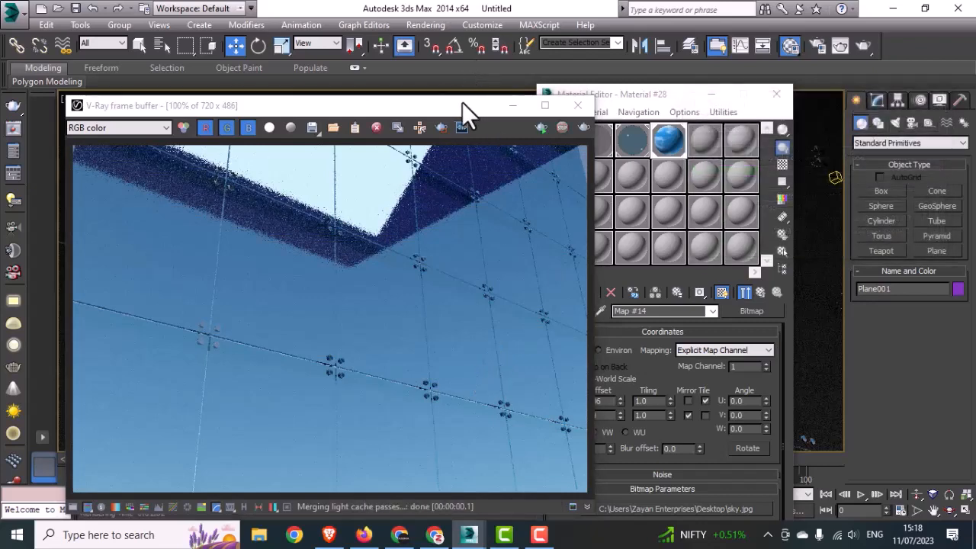
- Make the rectangular V-Ray light above the glass wall double-sided, invisible and without decay
{"action": "left_click_drag", "start_coordinate": [462, 102], "coordinate": [477, 89]}
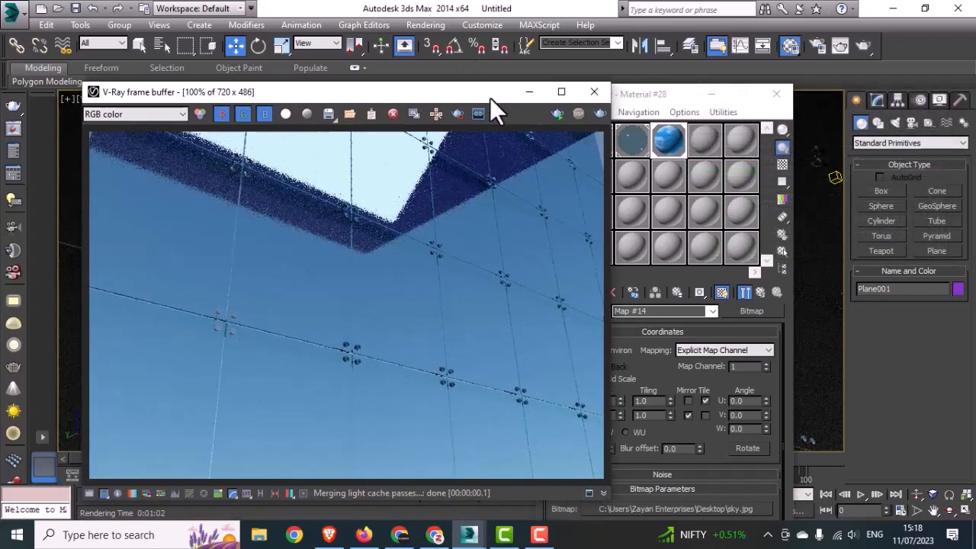
{"action": "left_click", "coordinate": [594, 92]}
{"action": "left_click", "coordinate": [776, 94]}
{"action": "key", "text": "alt+w"}
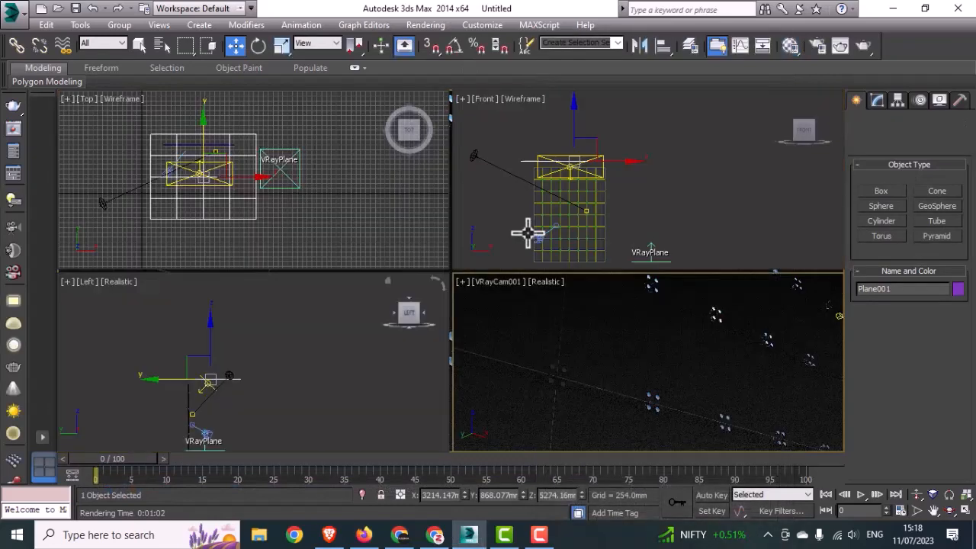
{"action": "left_click", "coordinate": [549, 239]}
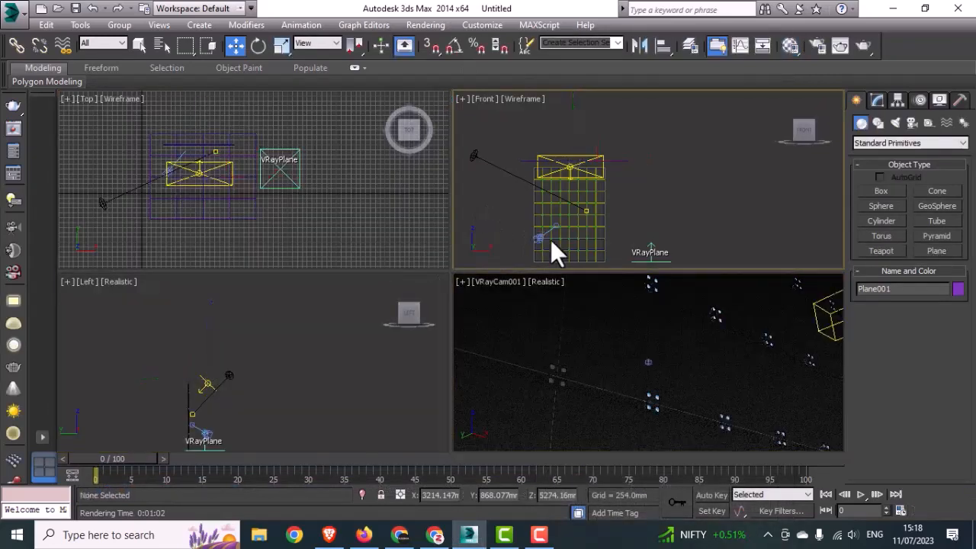
{"action": "scroll", "coordinate": [561, 190], "scroll_direction": "up", "scroll_amount": 4}
{"action": "left_click", "coordinate": [548, 125]}
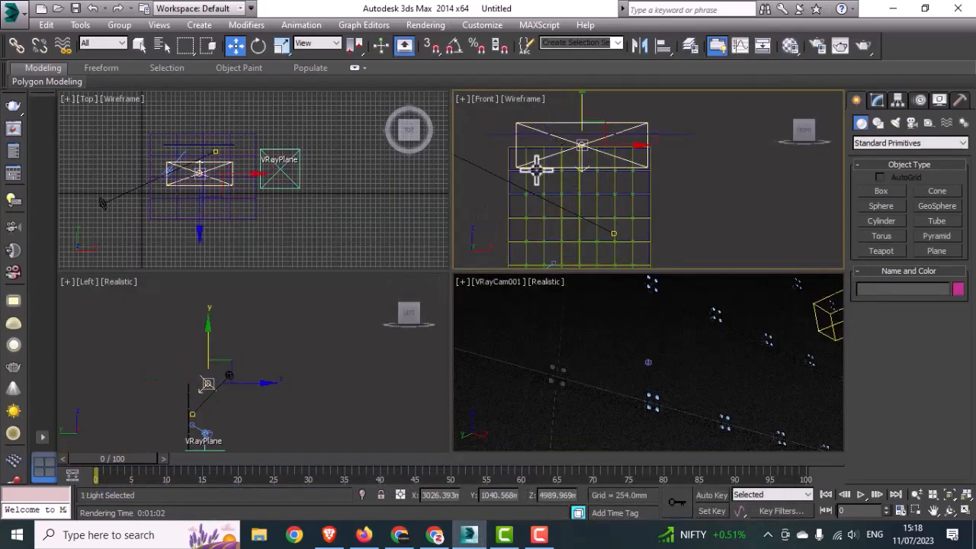
{"action": "left_click", "coordinate": [876, 101]}
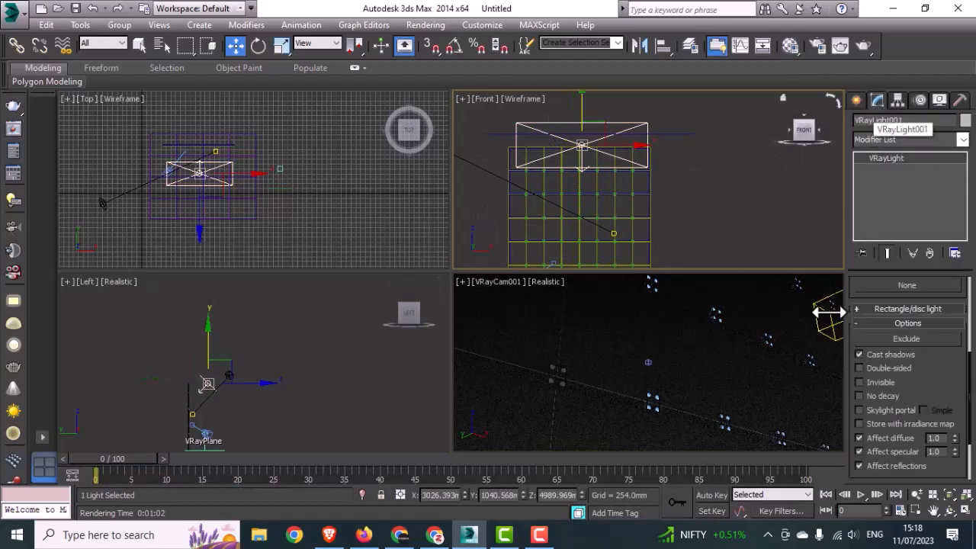
{"action": "left_click", "coordinate": [888, 382]}
{"action": "left_click", "coordinate": [894, 371]}
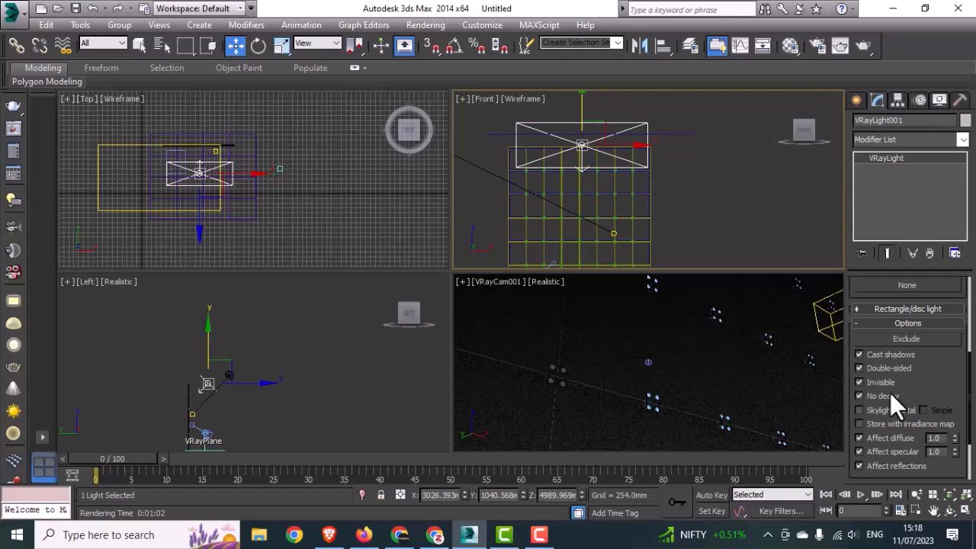
{"action": "left_click", "coordinate": [889, 394]}
- Test render the camera view with the new light options, stopping during the light cache
{"action": "middle_click", "coordinate": [625, 331]}
{"action": "key", "text": "alt+w"}
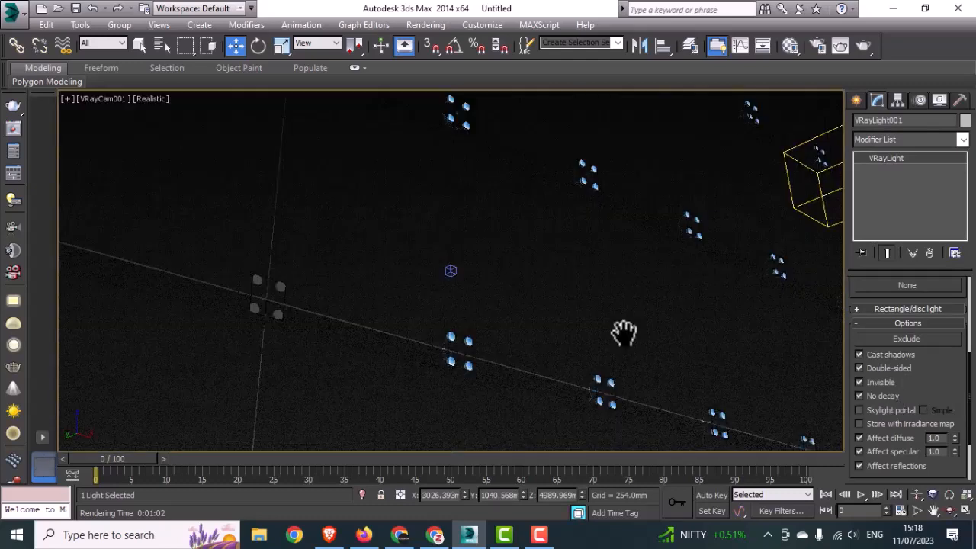
{"action": "key", "text": "shift+q"}
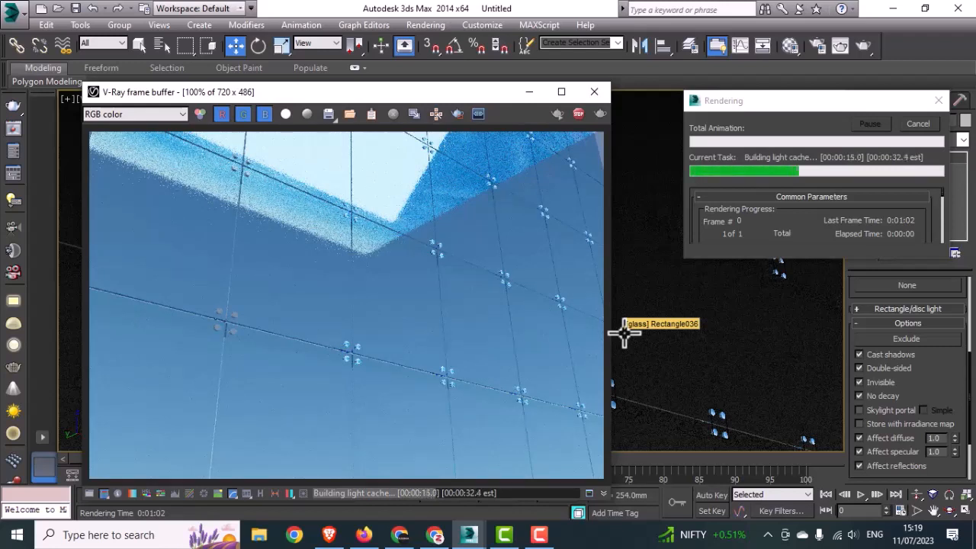
{"action": "left_click", "coordinate": [927, 124]}
{"action": "left_click", "coordinate": [593, 92]}
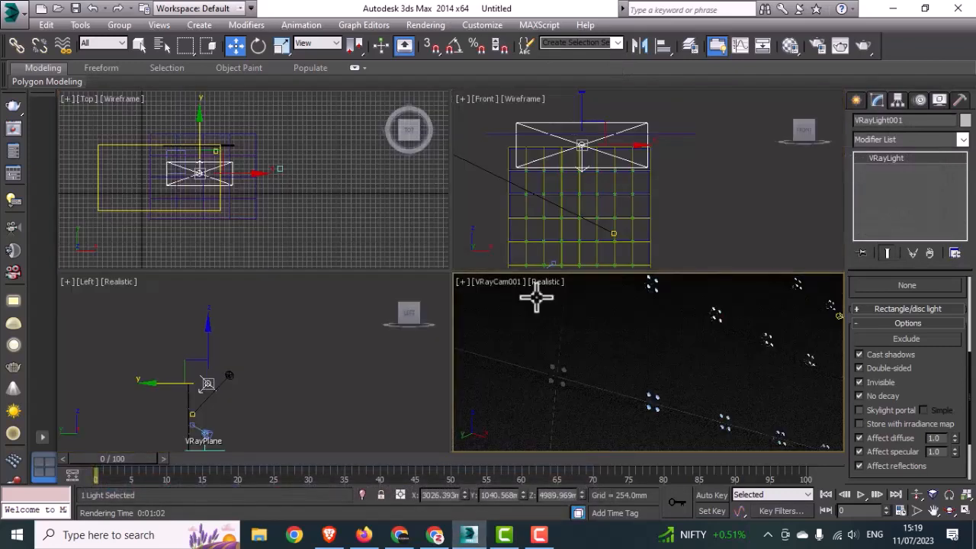
- In the Left view, tilt the sky plane about 58 degrees and move it down and away from the wall, behind the V-Ray light
{"action": "middle_click", "coordinate": [381, 246]}
{"action": "middle_click", "coordinate": [323, 384]}
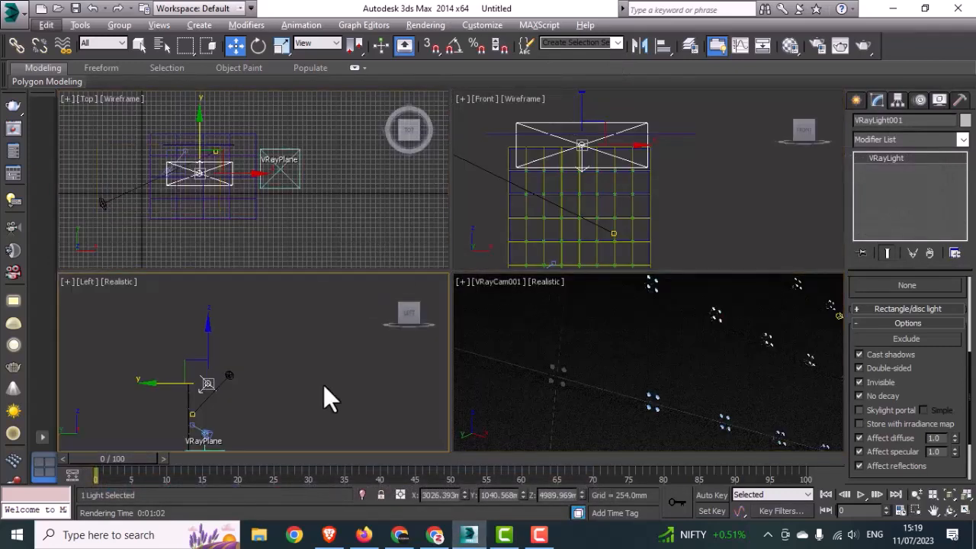
{"action": "key", "text": "alt+w"}
{"action": "middle_click_drag", "start_coordinate": [319, 387], "coordinate": [314, 327]}
{"action": "left_click", "coordinate": [528, 372]}
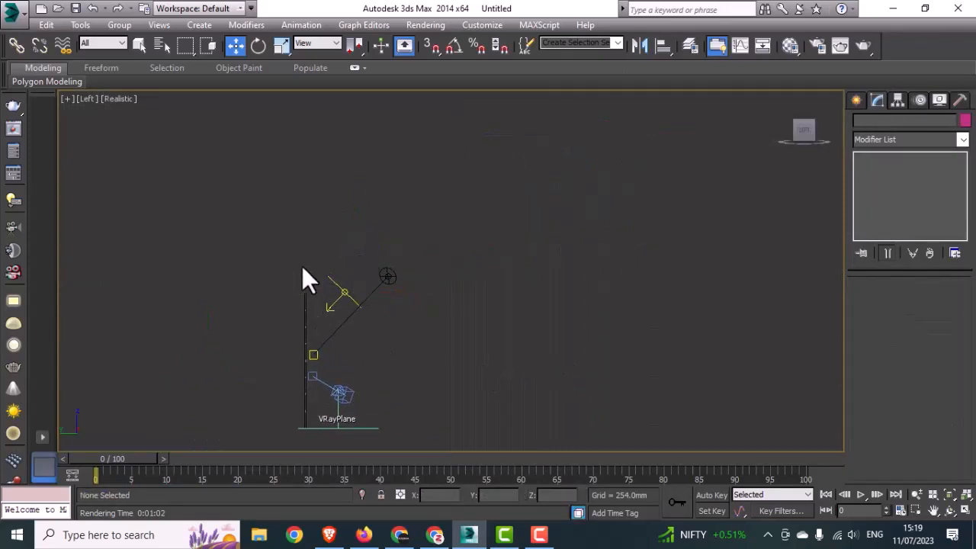
{"action": "left_click_drag", "start_coordinate": [320, 255], "coordinate": [269, 288]}
{"action": "scroll", "coordinate": [332, 287], "scroll_direction": "up", "scroll_amount": 3}
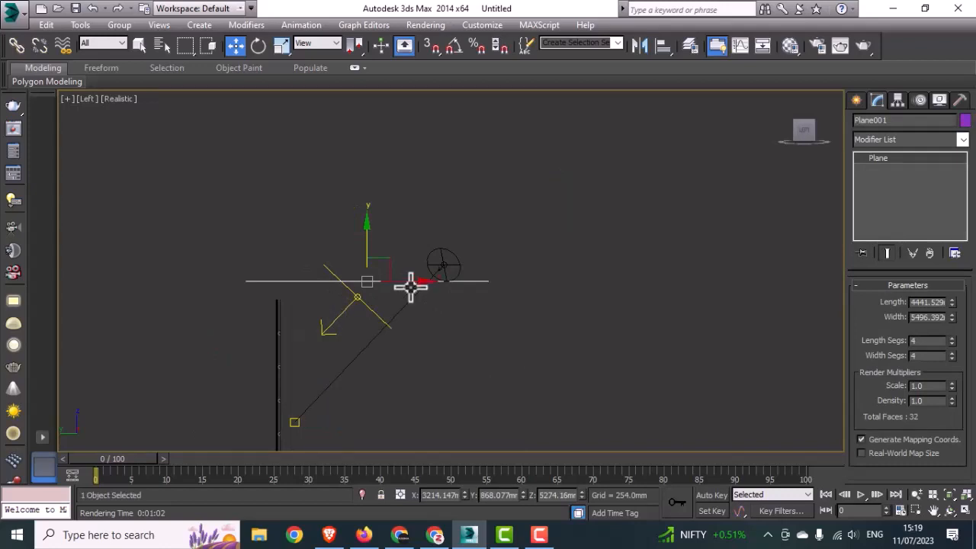
{"action": "middle_click_drag", "start_coordinate": [405, 280], "coordinate": [402, 239]}
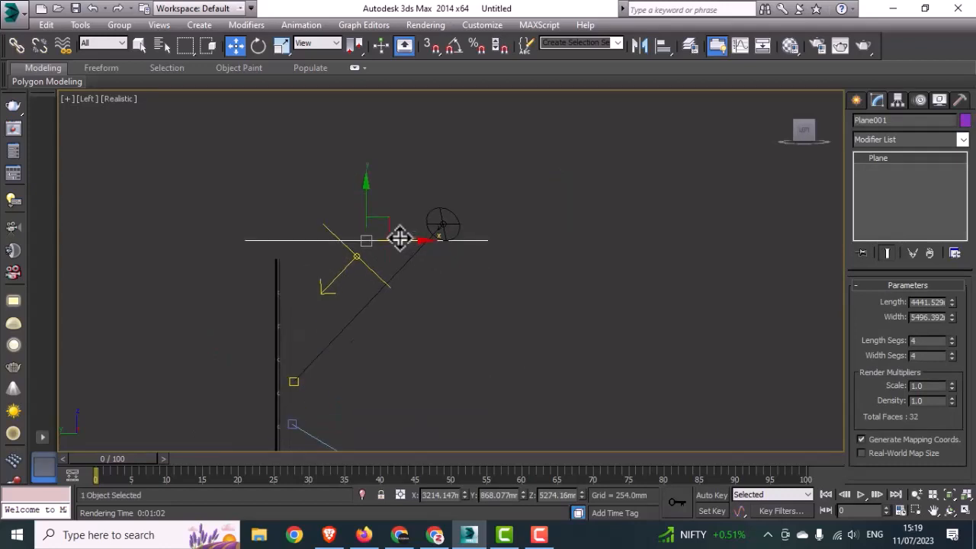
{"action": "key", "text": "e"}
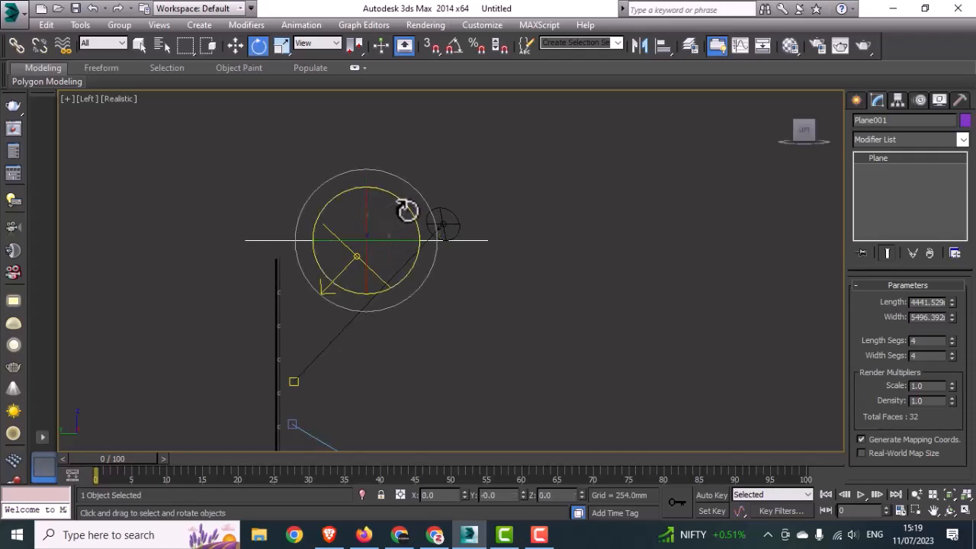
{"action": "left_click_drag", "start_coordinate": [405, 211], "coordinate": [431, 302]}
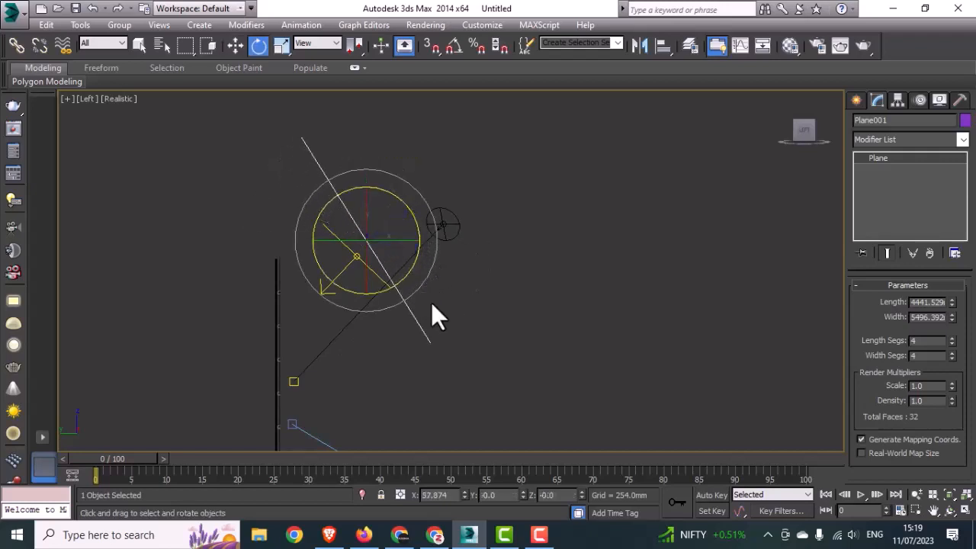
{"action": "key", "text": "w"}
{"action": "left_click_drag", "start_coordinate": [368, 235], "coordinate": [427, 327]}
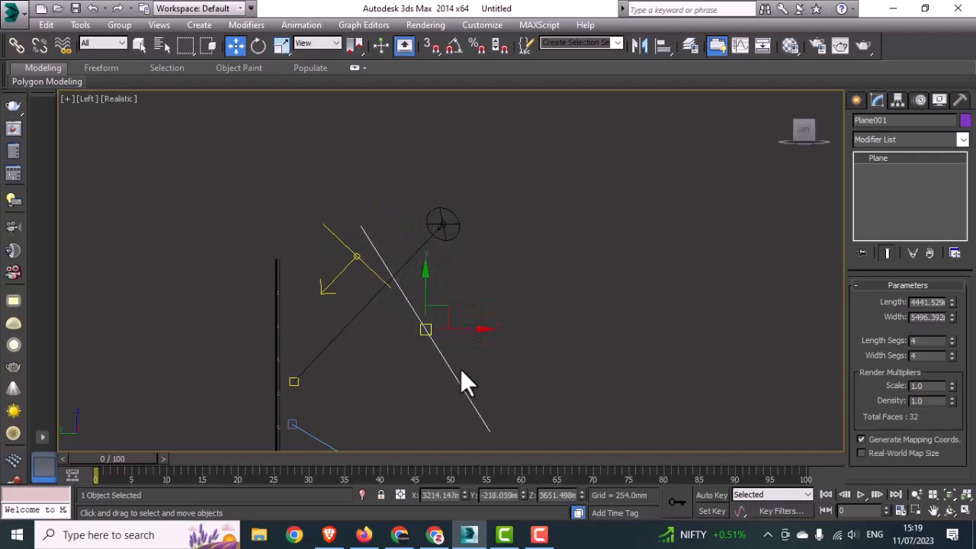
- Test render the camera view with the tilted sky plane, stopping during the light cache
{"action": "key", "text": "alt+w"}
{"action": "right_click", "coordinate": [643, 369]}
{"action": "key", "text": "alt+w"}
{"action": "key", "text": "shift+q"}
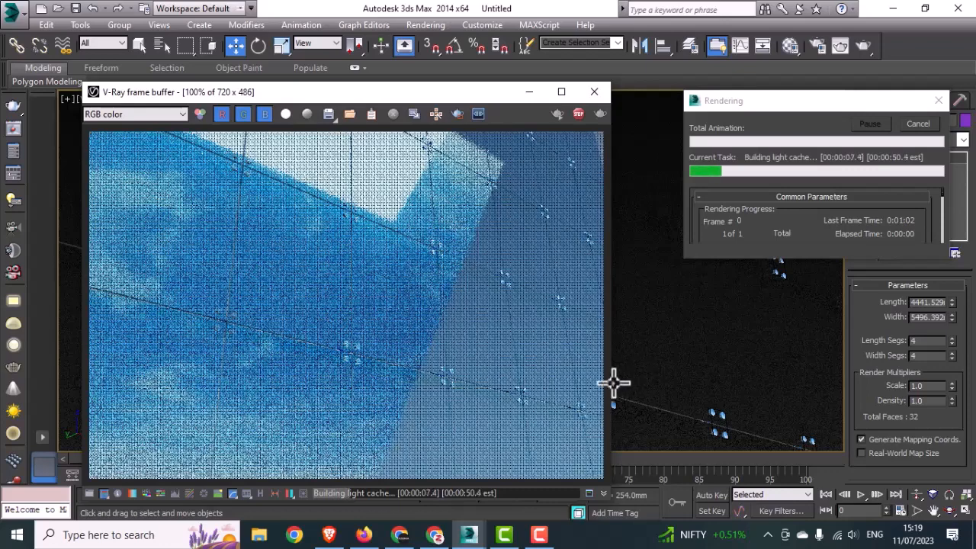
{"action": "left_click", "coordinate": [920, 123]}
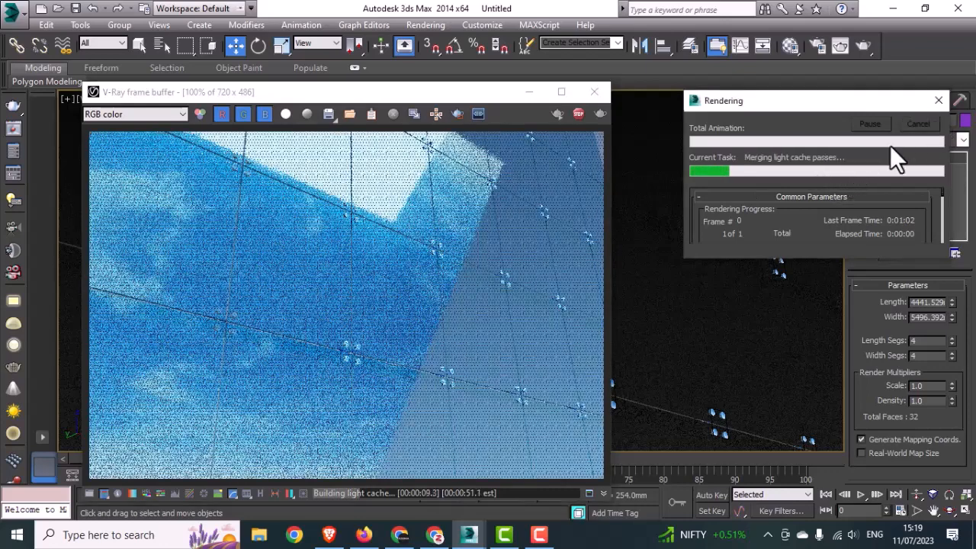
{"action": "left_click", "coordinate": [593, 92]}
- Scale the sky plane up uniformly in the Top view to about 207 percent
{"action": "key", "text": "alt+w"}
{"action": "middle_click", "coordinate": [371, 218]}
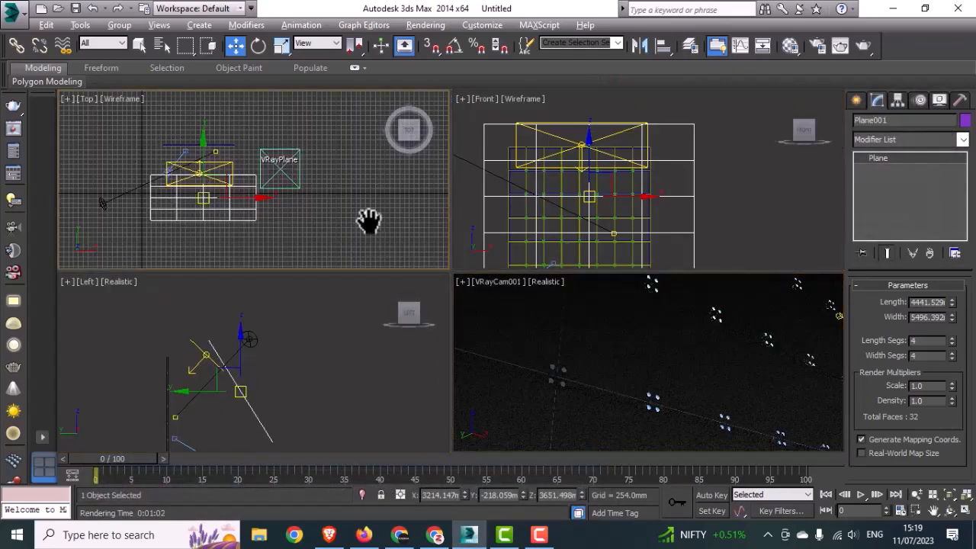
{"action": "key", "text": "alt+w"}
{"action": "key", "text": "r"}
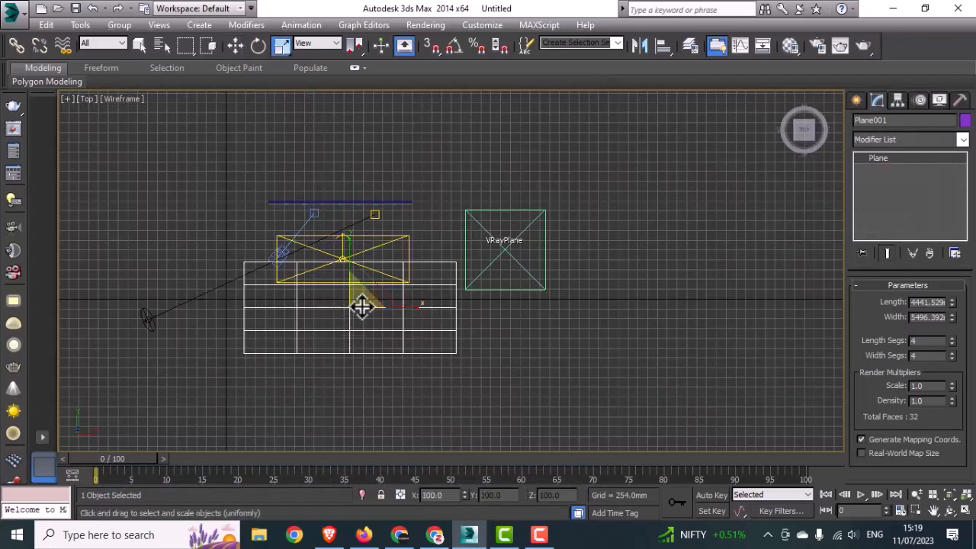
{"action": "left_click_drag", "start_coordinate": [356, 304], "coordinate": [463, 229]}
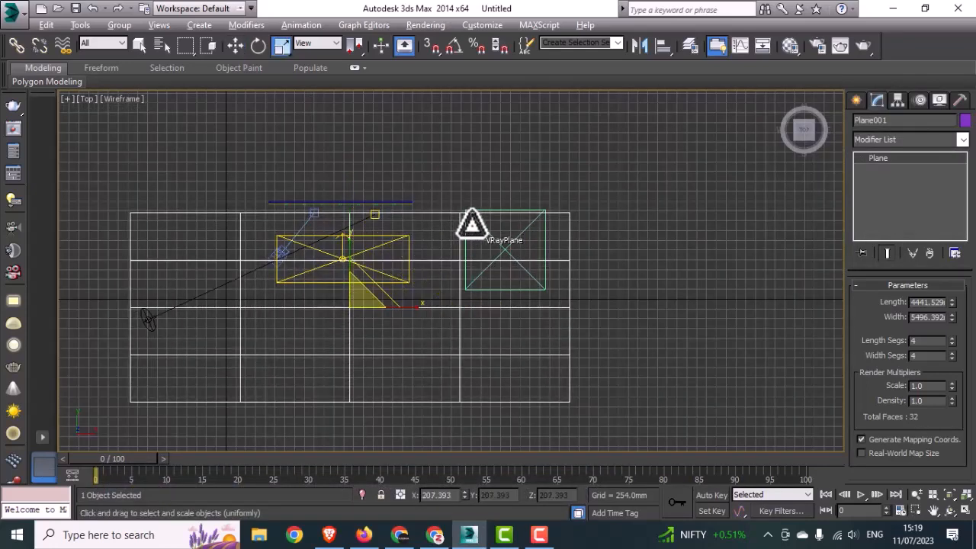
- Test render the camera view with the enlarged sky plane, stopping during the light cache
{"action": "key", "text": "alt+w"}
{"action": "middle_click", "coordinate": [582, 316]}
{"action": "key", "text": "alt+w"}
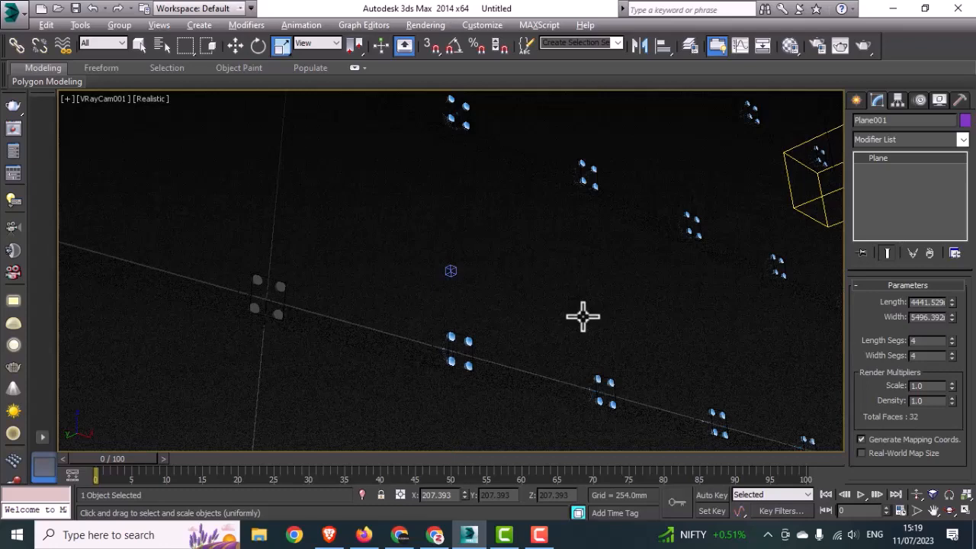
{"action": "key", "text": "shift+q"}
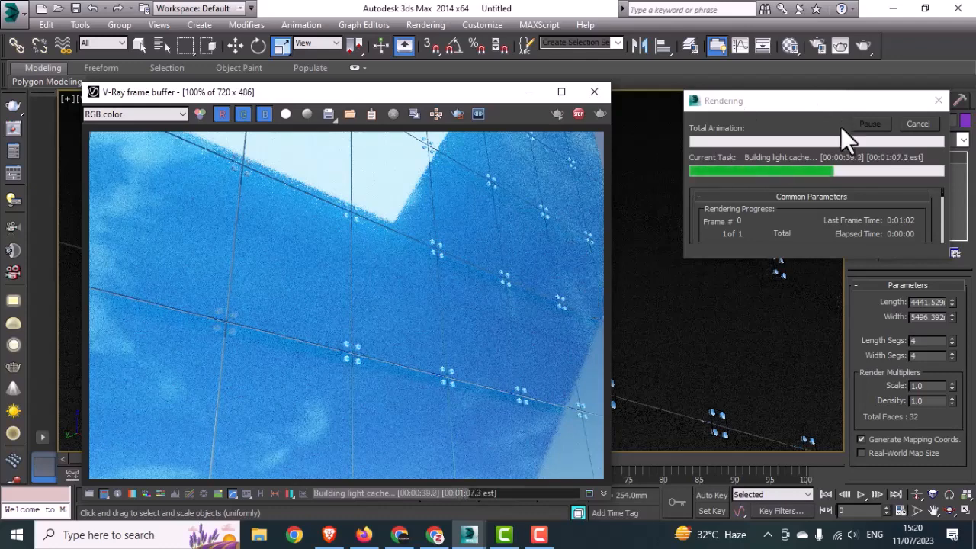
{"action": "left_click", "coordinate": [917, 123]}
{"action": "left_click", "coordinate": [593, 91]}
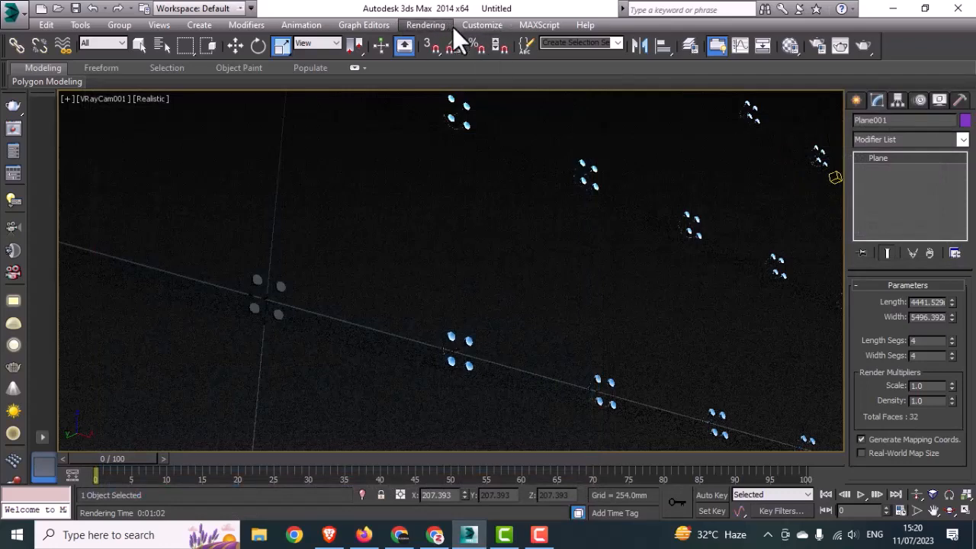
- Set the output size to HDTV (video) at 1280x720, load the "render setting" preset and start rendering the camera view
{"action": "left_click", "coordinate": [790, 46]}
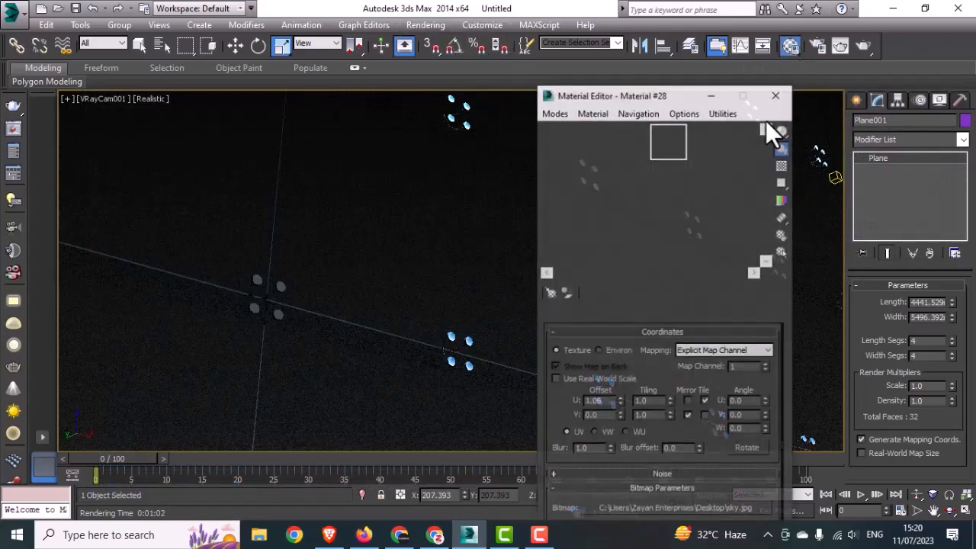
{"action": "left_click", "coordinate": [776, 96]}
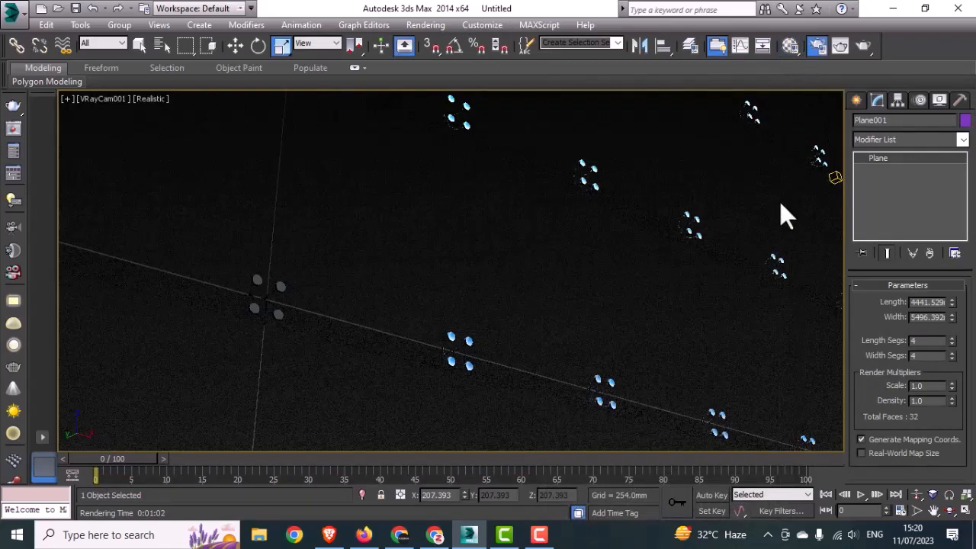
{"action": "key", "text": "F10"}
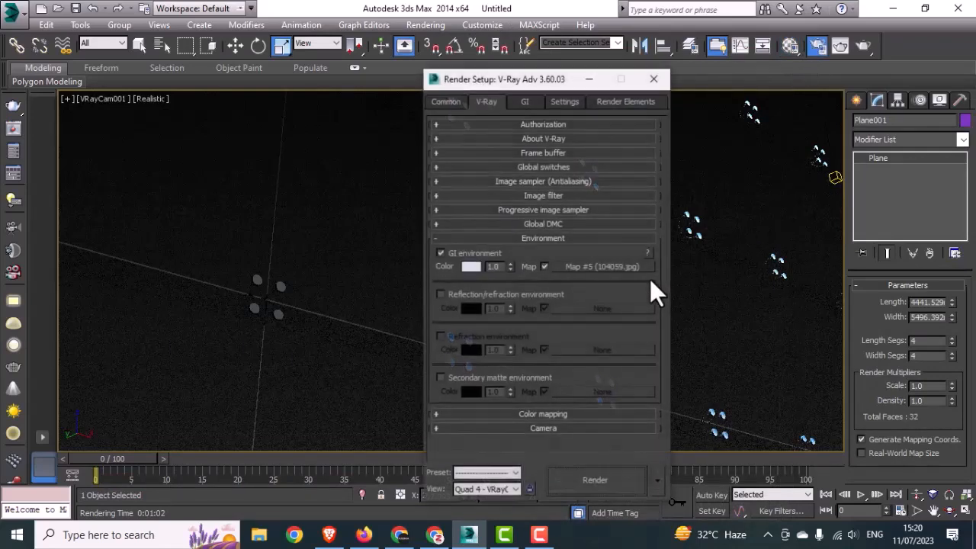
{"action": "left_click", "coordinate": [499, 235]}
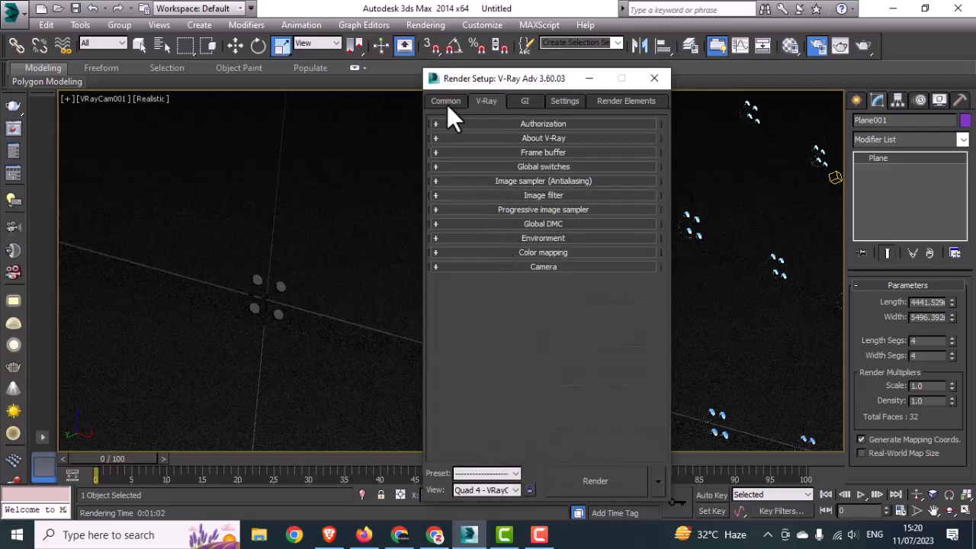
{"action": "left_click", "coordinate": [448, 102]}
{"action": "left_click", "coordinate": [485, 284]}
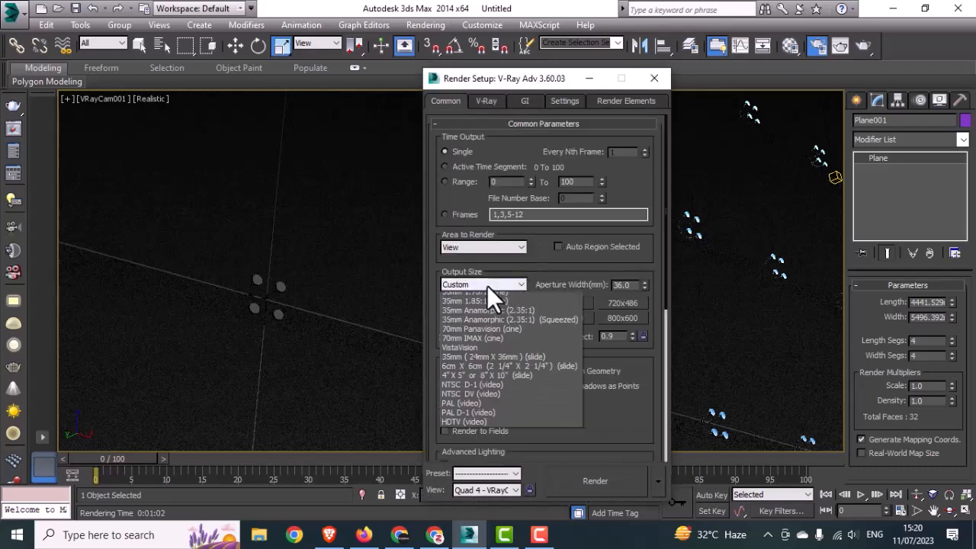
{"action": "left_click", "coordinate": [463, 464]}
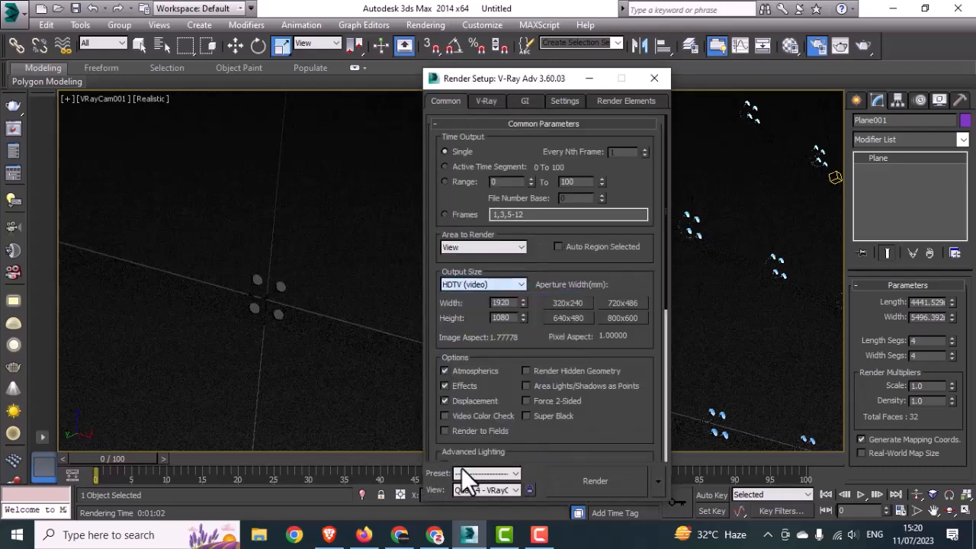
{"action": "left_click", "coordinate": [580, 317]}
{"action": "left_click", "coordinate": [580, 471]}
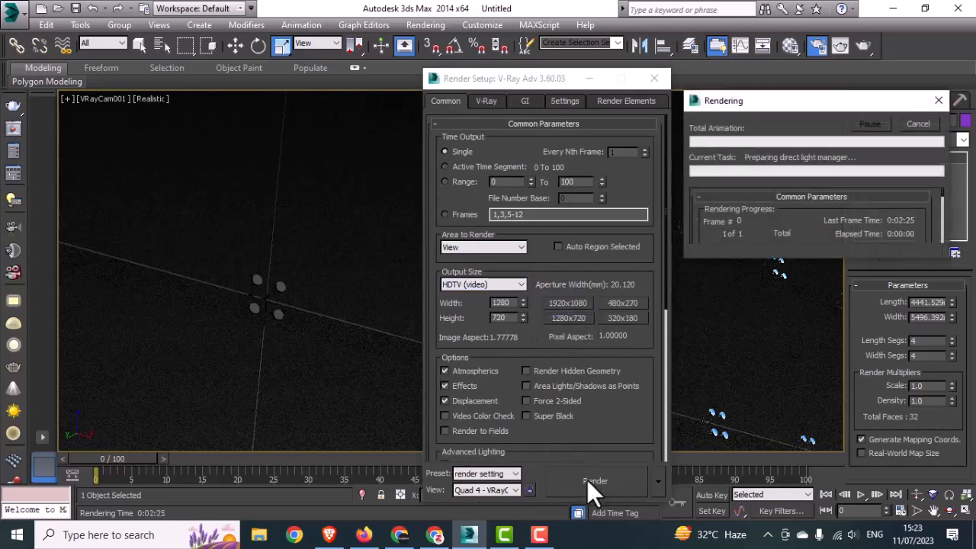